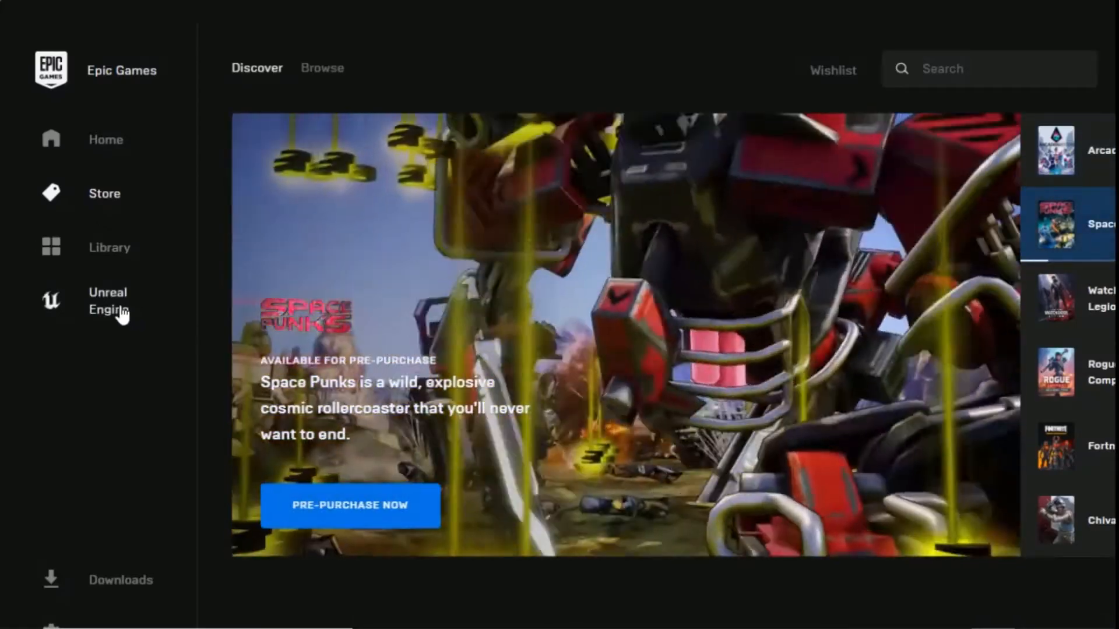
Step: Open the Unreal Engine section, start the engine install, and dismiss the licence agreement to reach the engine library
{"action": "left_click", "coordinate": [121, 314]}
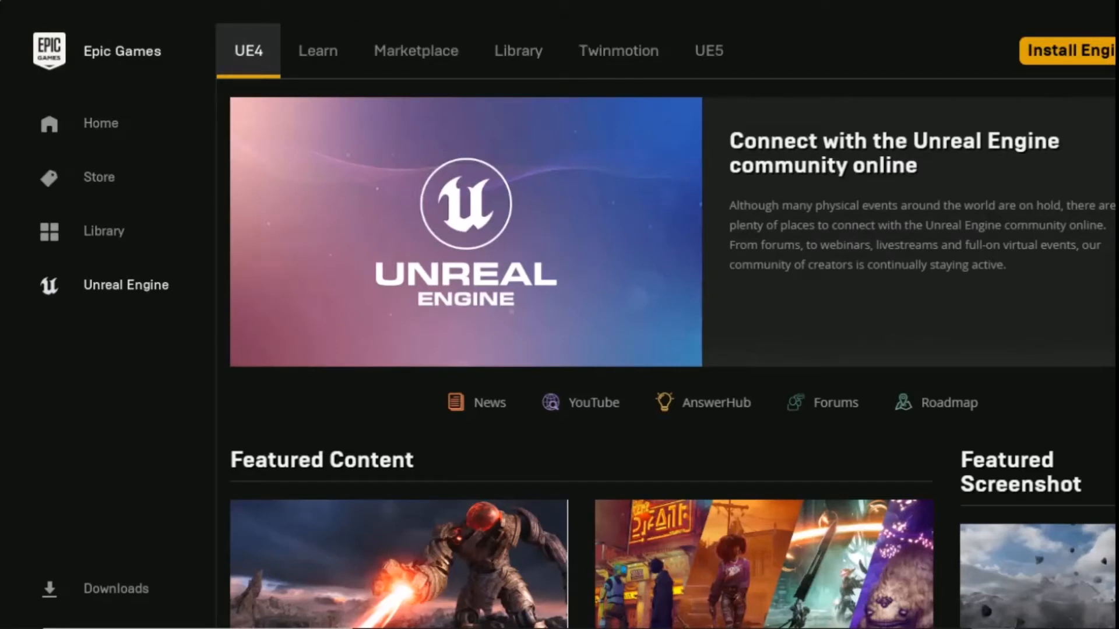
{"action": "left_click", "coordinate": [1103, 58]}
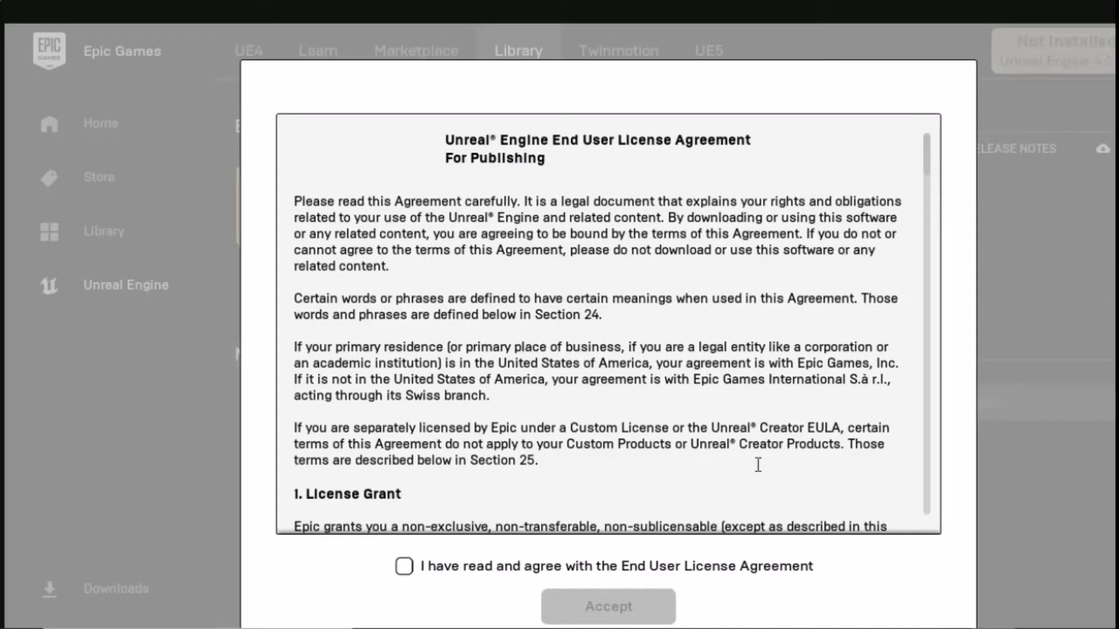
{"action": "scroll", "coordinate": [507, 460], "scroll_direction": "down", "scroll_amount": 3}
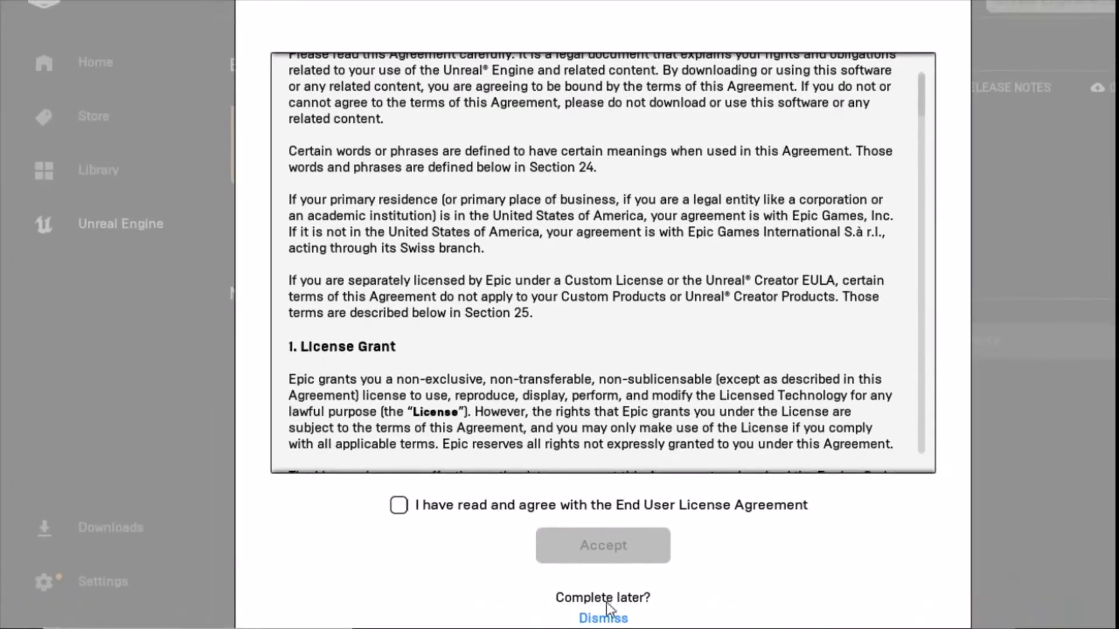
{"action": "left_click", "coordinate": [608, 613]}
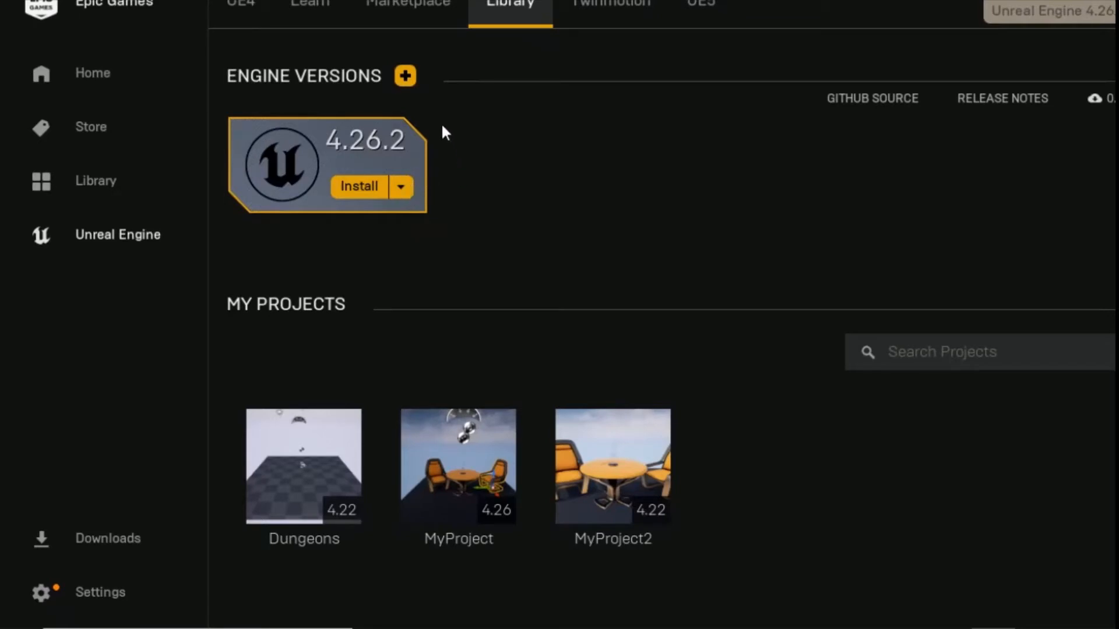
Step: Add another engine version slot, choose version 4.22.3 for it, and set it as current
{"action": "left_click", "coordinate": [411, 85]}
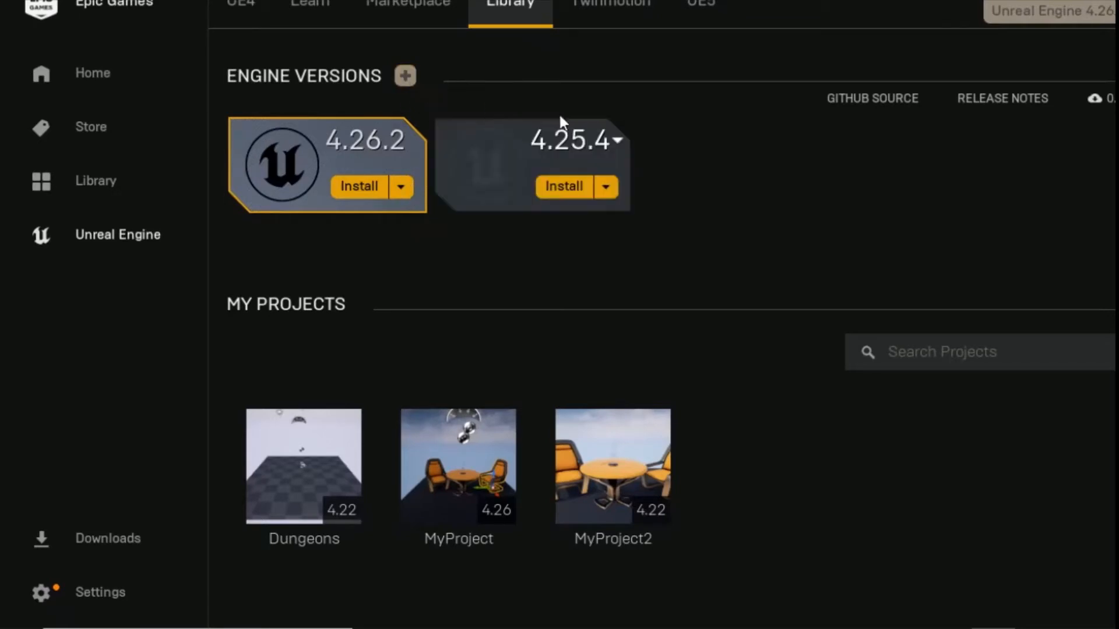
{"action": "left_click", "coordinate": [609, 143]}
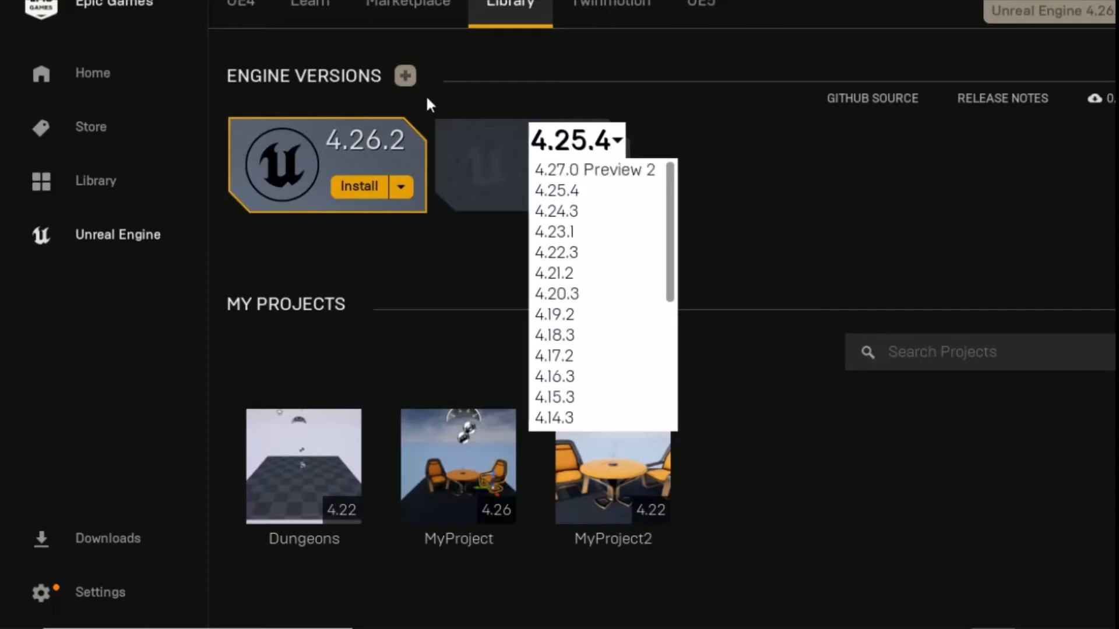
{"action": "left_click", "coordinate": [622, 262]}
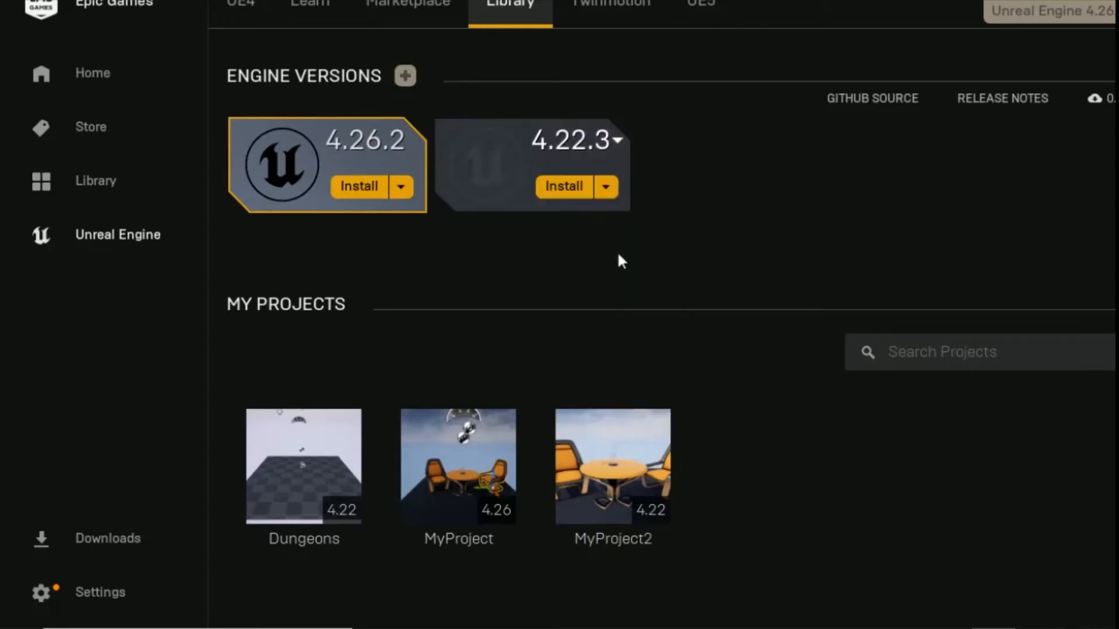
{"action": "left_click", "coordinate": [608, 187]}
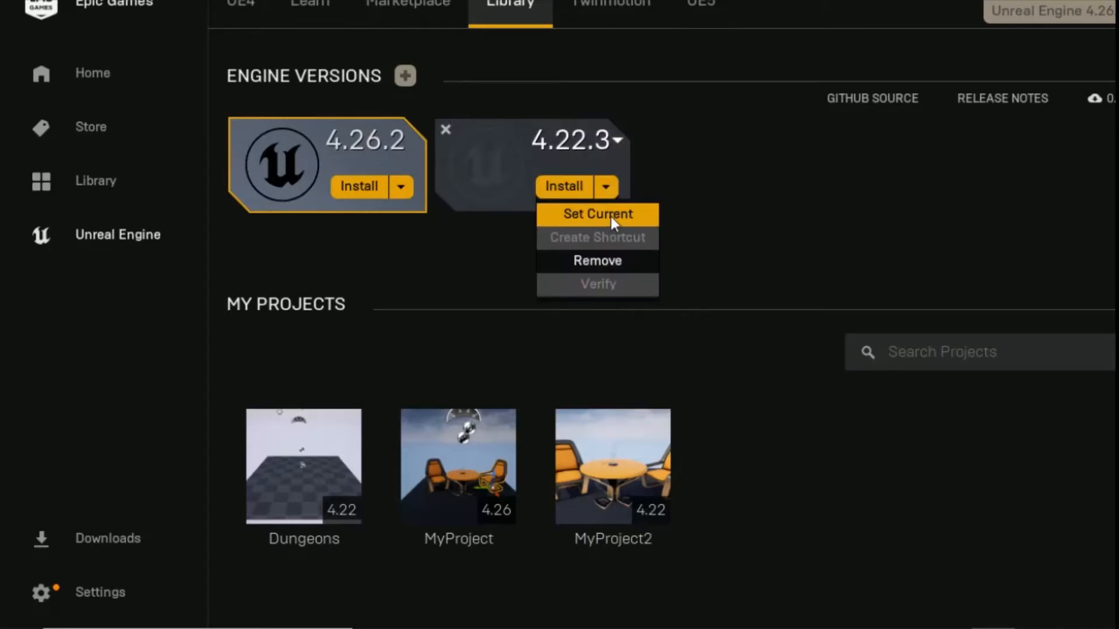
{"action": "left_click", "coordinate": [624, 214]}
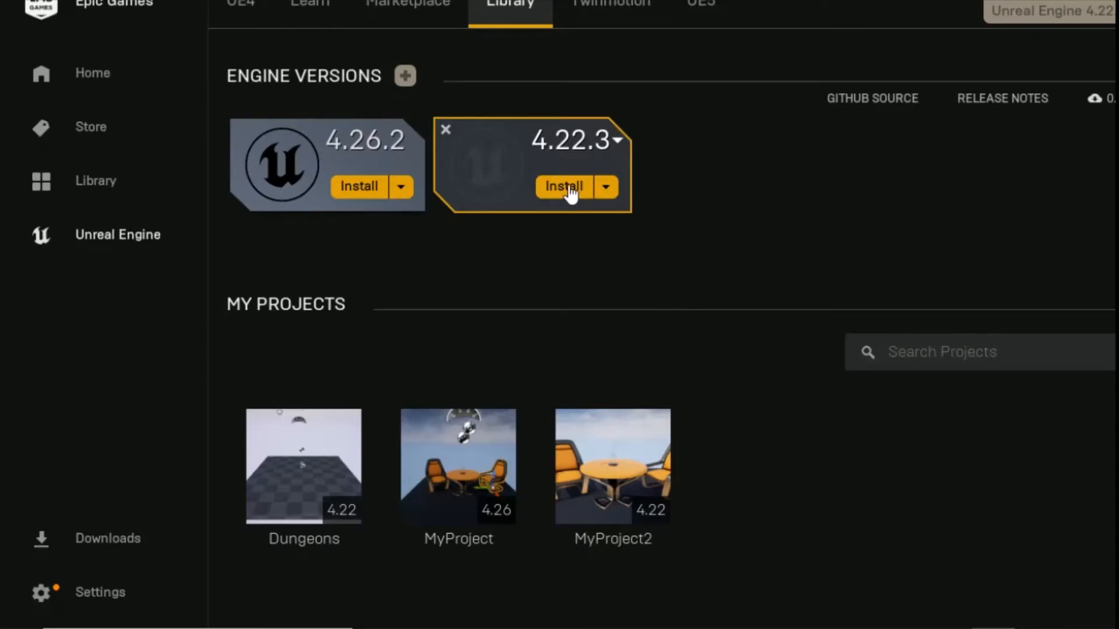
Step: Begin installing Unreal Engine 4.22.3 and accept the End User License Agreement
{"action": "left_click", "coordinate": [565, 188]}
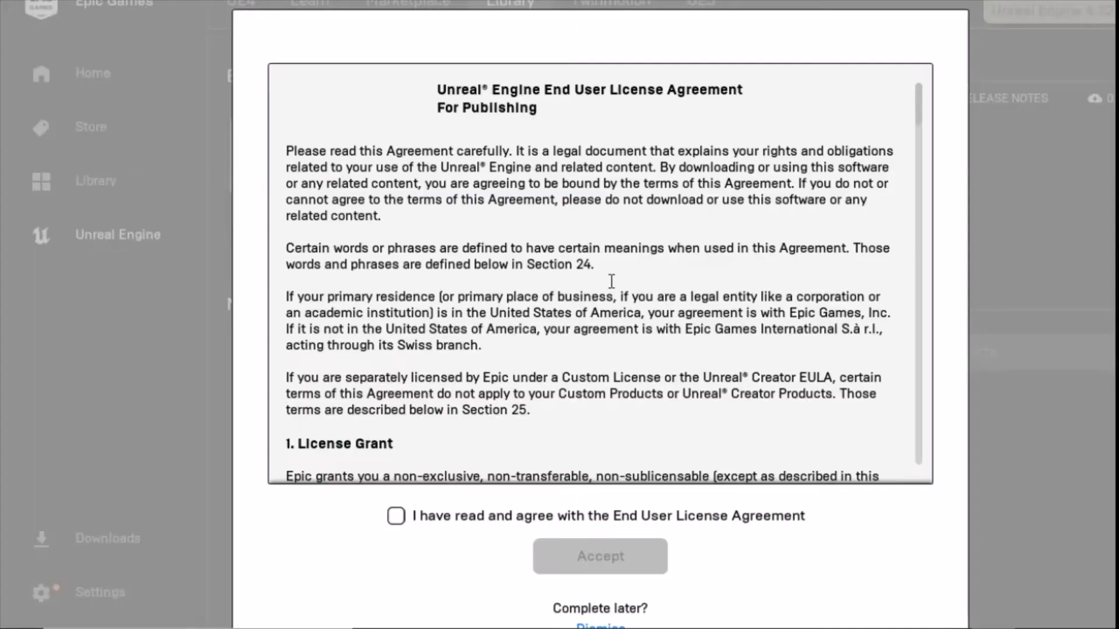
{"action": "left_click", "coordinate": [429, 515]}
{"action": "left_click", "coordinate": [600, 554]}
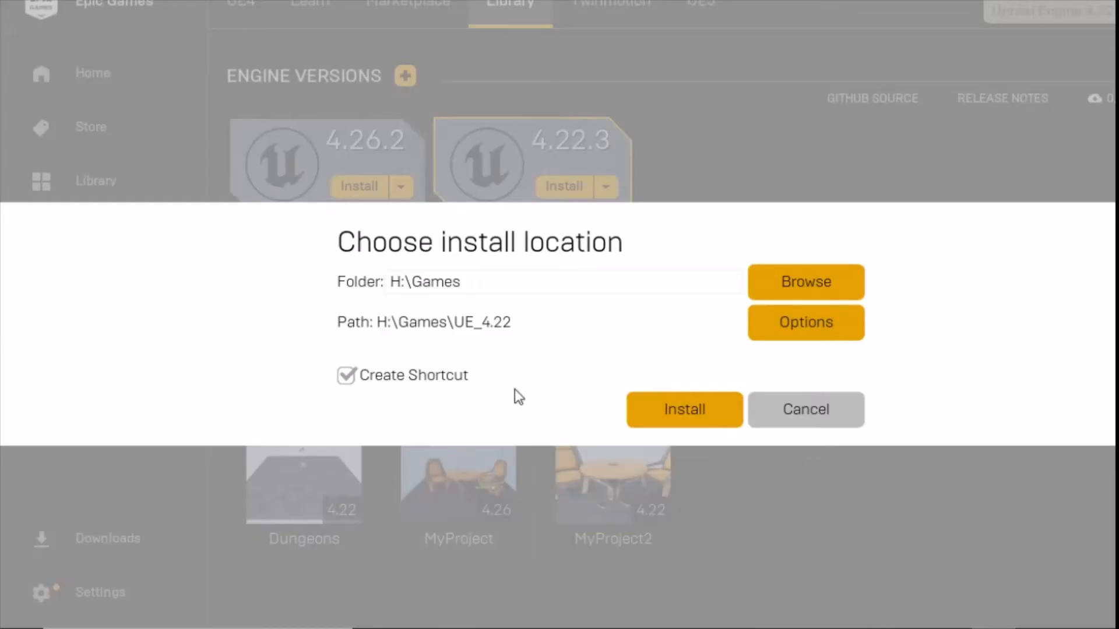
Step: In the 4.22.3 installation options, exclude Engine Source, Templates and Feature Packs, and Starter Content
{"action": "left_click", "coordinate": [801, 323]}
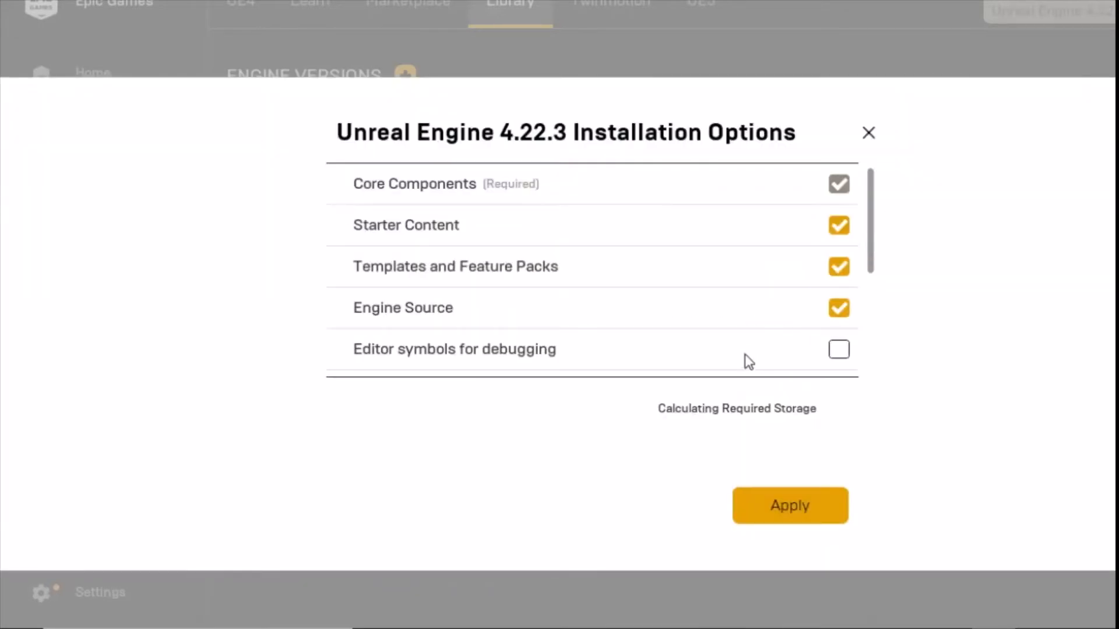
{"action": "left_click", "coordinate": [842, 309]}
{"action": "left_click", "coordinate": [840, 267]}
{"action": "left_click", "coordinate": [839, 225]}
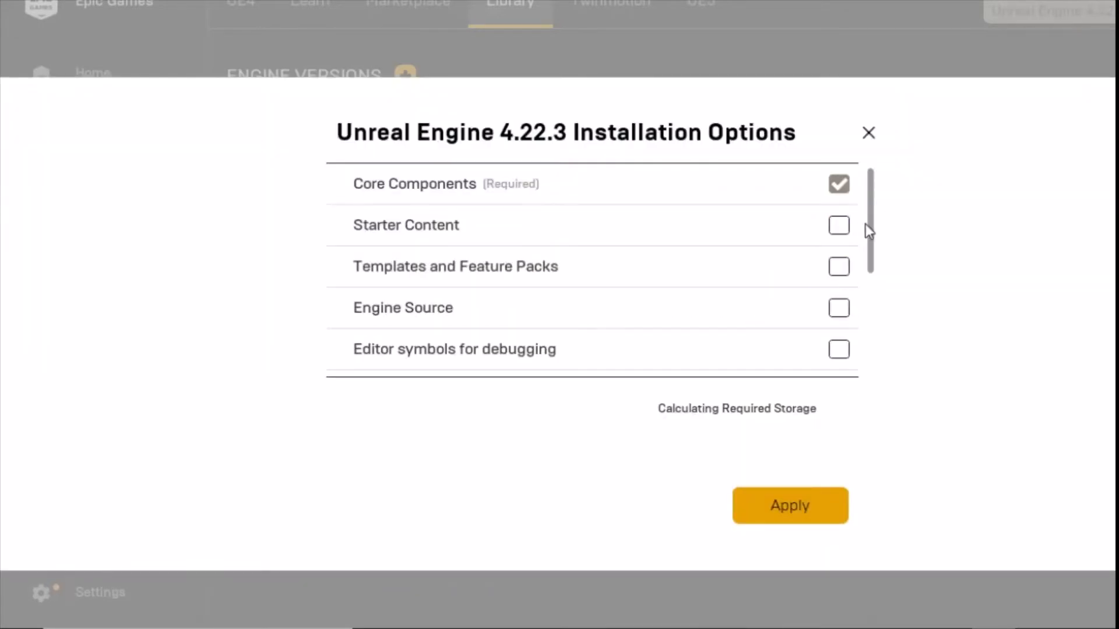
Step: Exclude the Android, HTML5, IOS and Linux target platforms and apply the installation options
{"action": "left_click_drag", "start_coordinate": [869, 227], "coordinate": [878, 275]}
{"action": "scroll", "coordinate": [872, 322], "scroll_direction": "down", "scroll_amount": 3}
{"action": "scroll", "coordinate": [857, 257], "scroll_direction": "up", "scroll_amount": 1}
{"action": "left_click", "coordinate": [839, 212]}
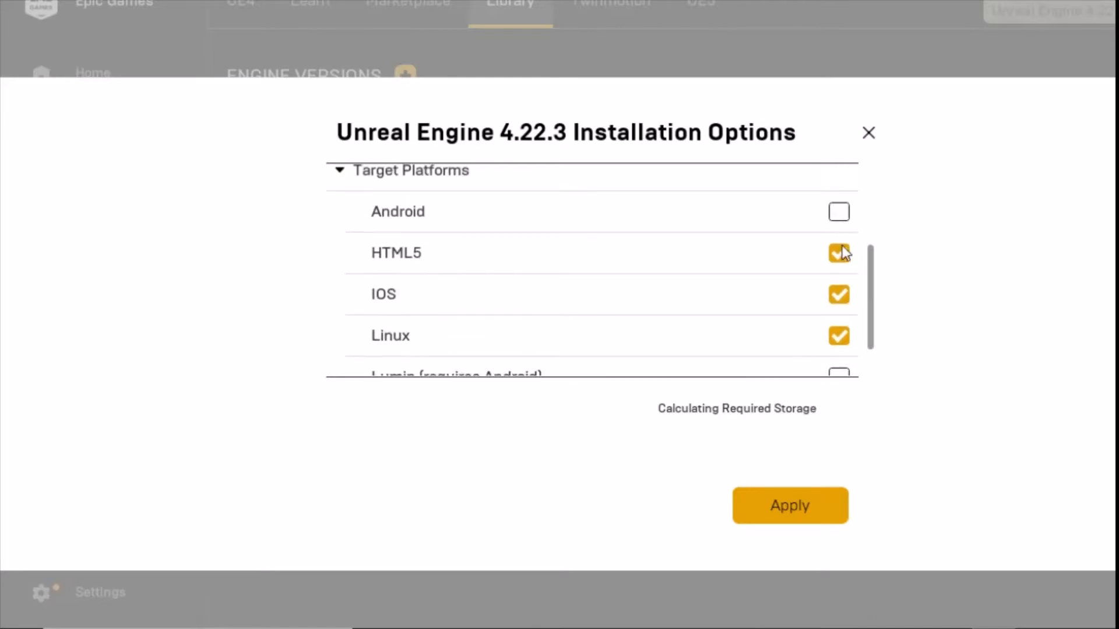
{"action": "left_click", "coordinate": [839, 253]}
{"action": "left_click", "coordinate": [839, 295]}
{"action": "left_click", "coordinate": [839, 336]}
{"action": "scroll", "coordinate": [873, 350], "scroll_direction": "down", "scroll_amount": 2}
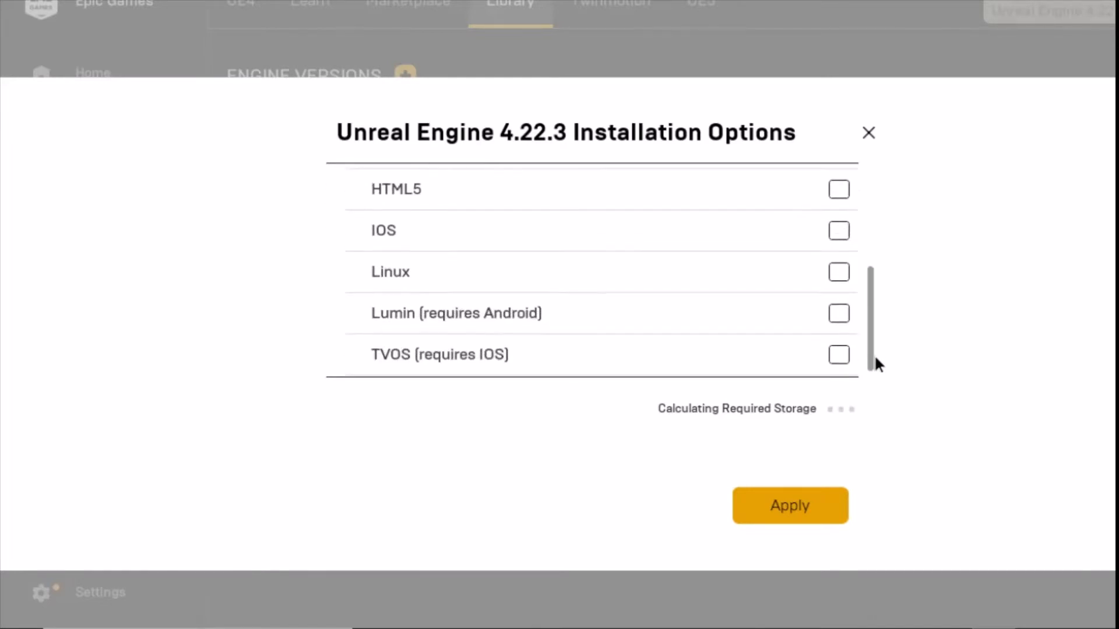
{"action": "scroll", "coordinate": [874, 250], "scroll_direction": "up", "scroll_amount": 5}
{"action": "scroll", "coordinate": [872, 239], "scroll_direction": "up", "scroll_amount": 1}
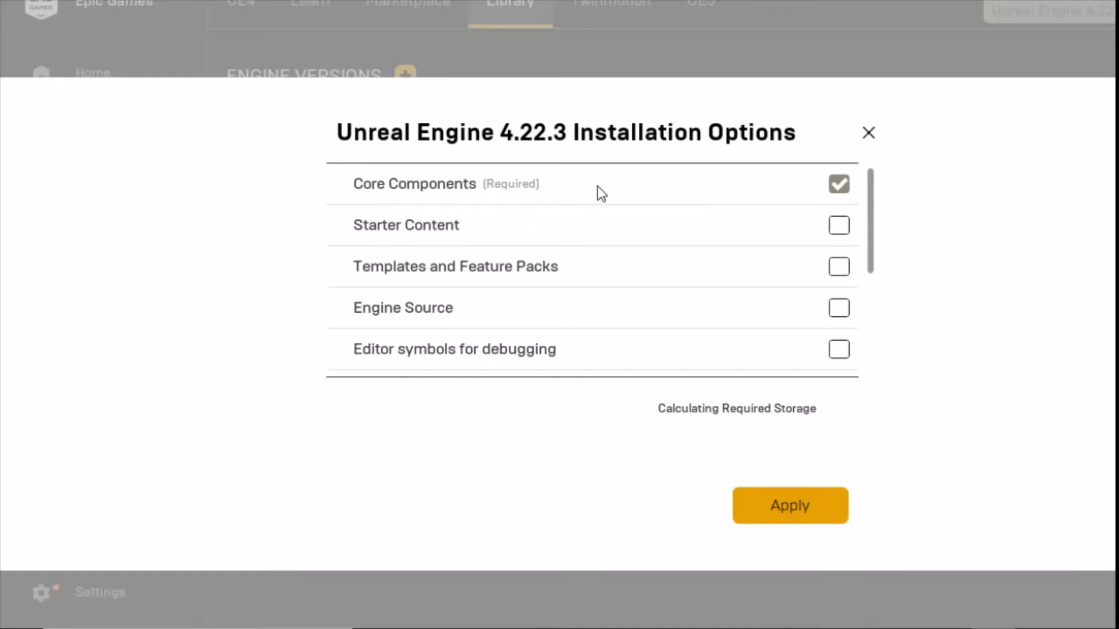
{"action": "left_click", "coordinate": [788, 512]}
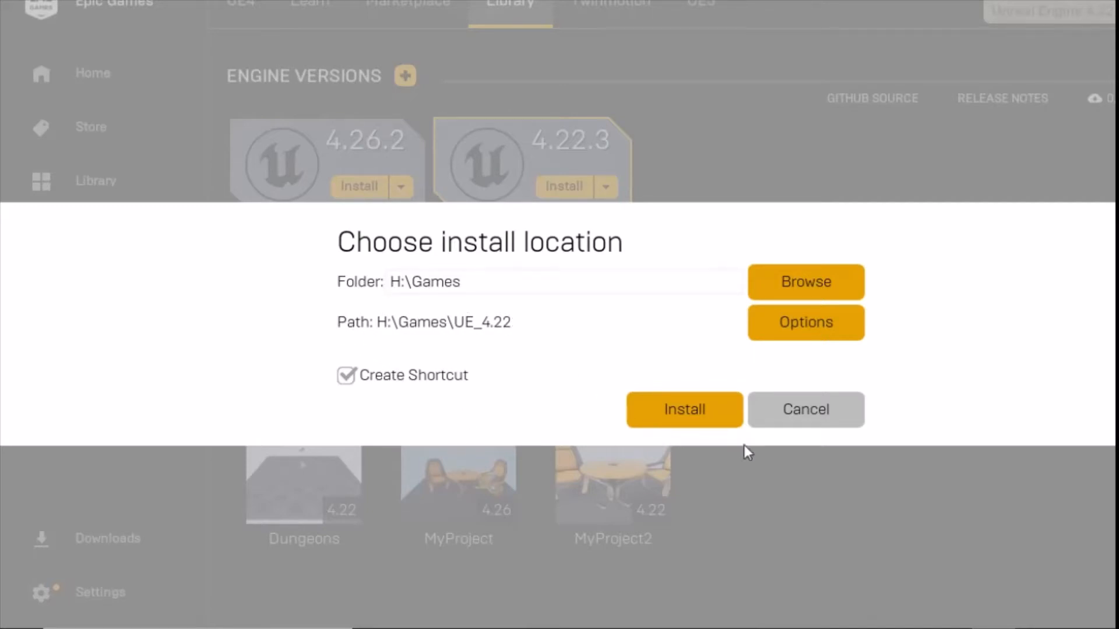
Step: Turn off shortcut creation and install Unreal Engine 4.22.3 in H:\Games
{"action": "left_click", "coordinate": [417, 378]}
{"action": "left_click", "coordinate": [693, 418]}
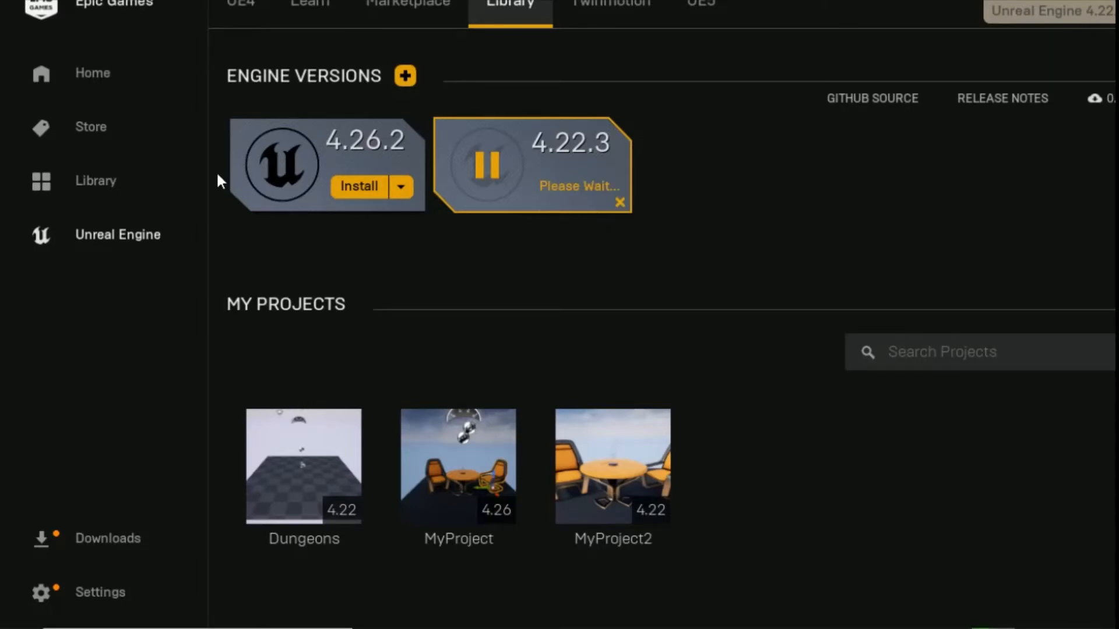
{"action": "left_click", "coordinate": [170, 533]}
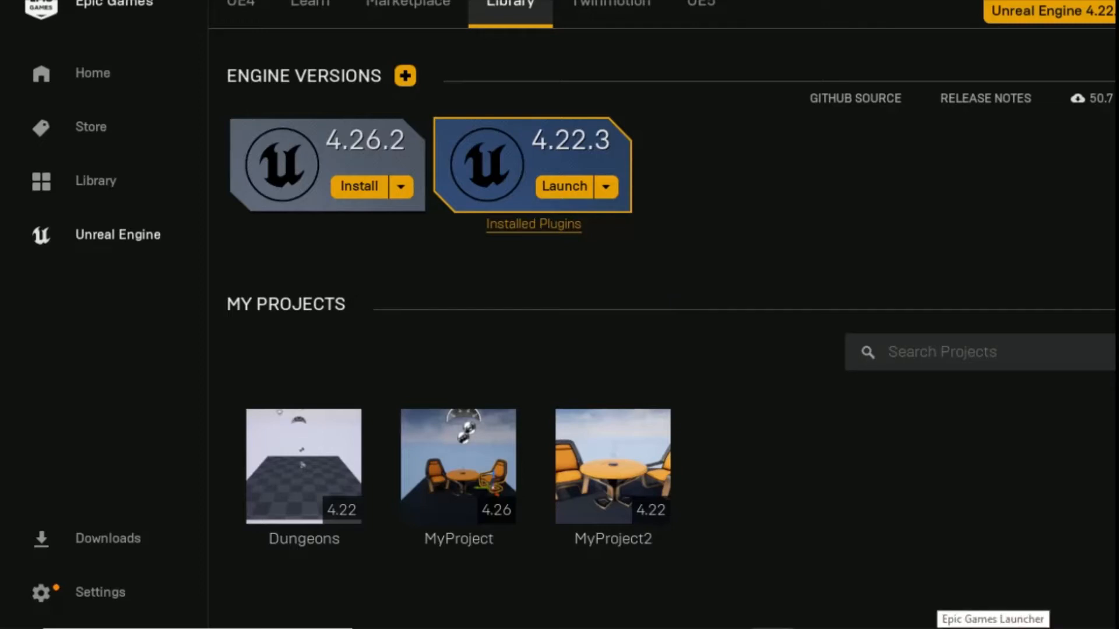
Step: Switch to the browser, download the Dokucraft Dungeons-Mod-Kit repository from GitHub as a ZIP, and show the archive in its folder
{"action": "left_click", "coordinate": [1114, 1]}
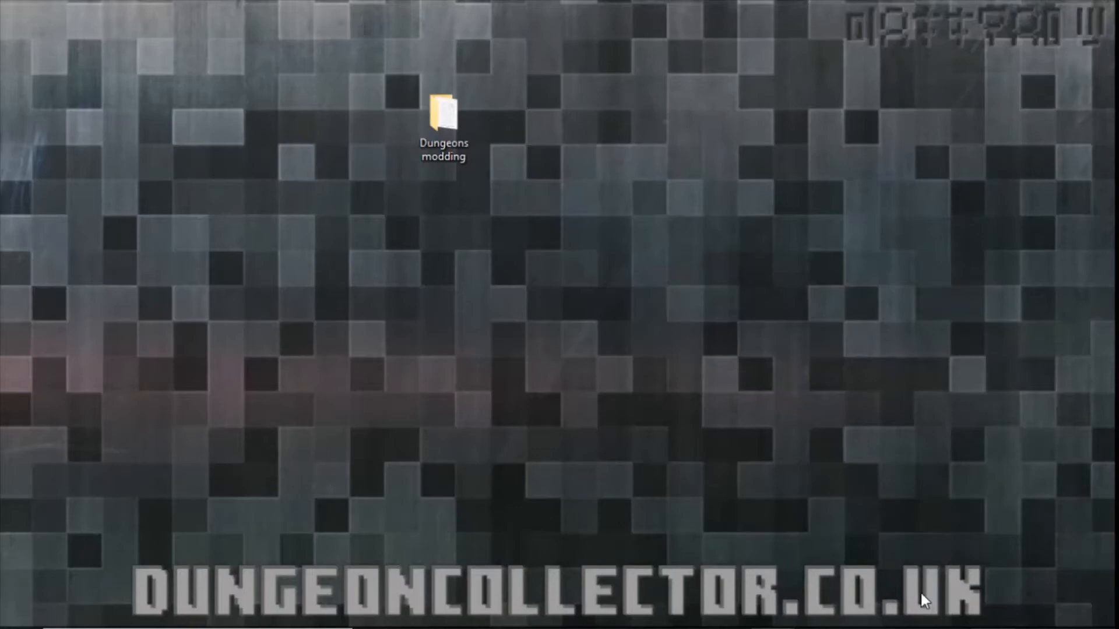
{"action": "left_click", "coordinate": [909, 605]}
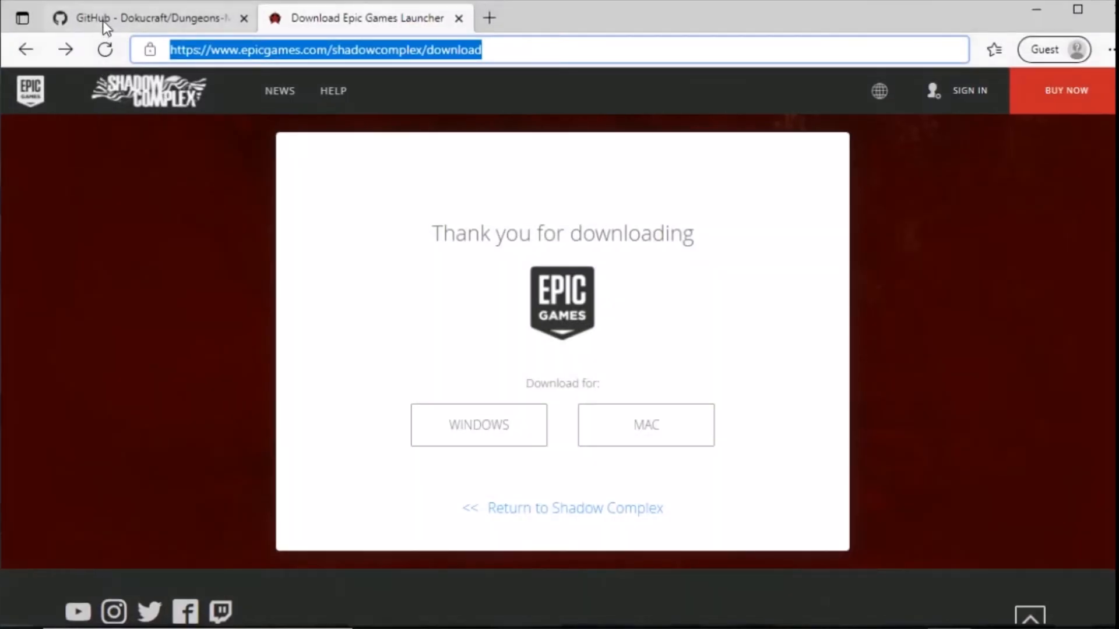
{"action": "left_click", "coordinate": [102, 19]}
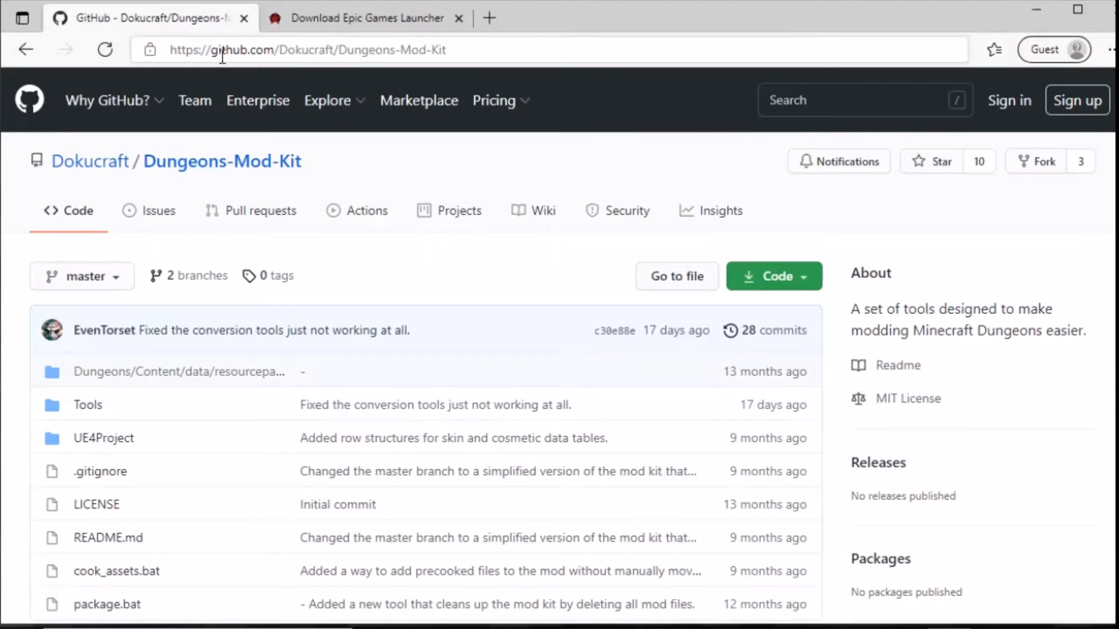
{"action": "left_click_drag", "start_coordinate": [487, 50], "coordinate": [170, 51]}
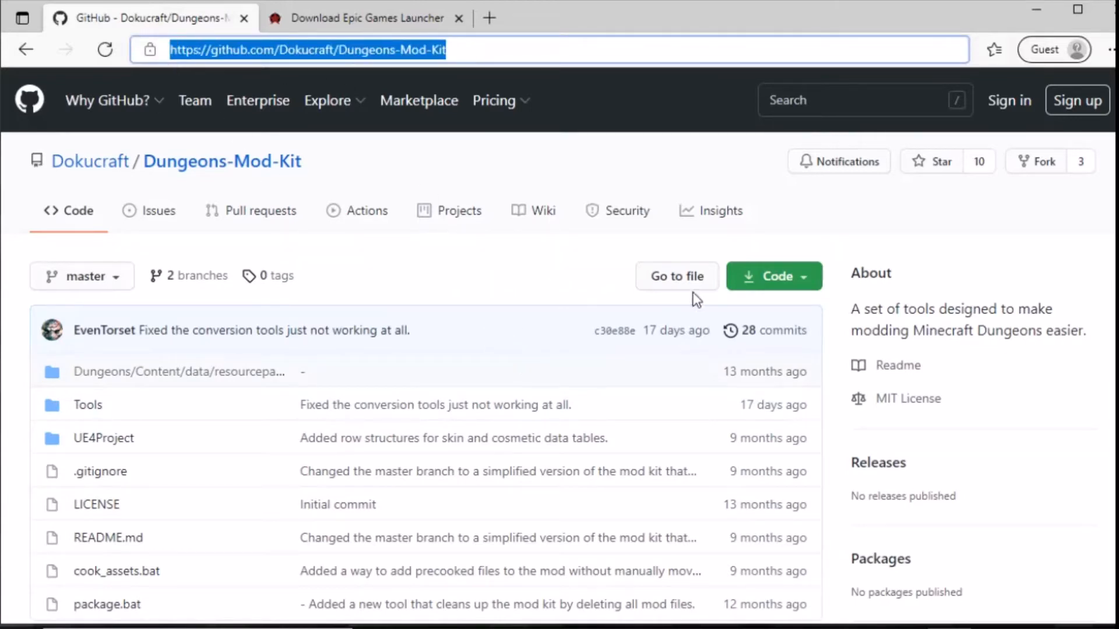
{"action": "left_click", "coordinate": [780, 285]}
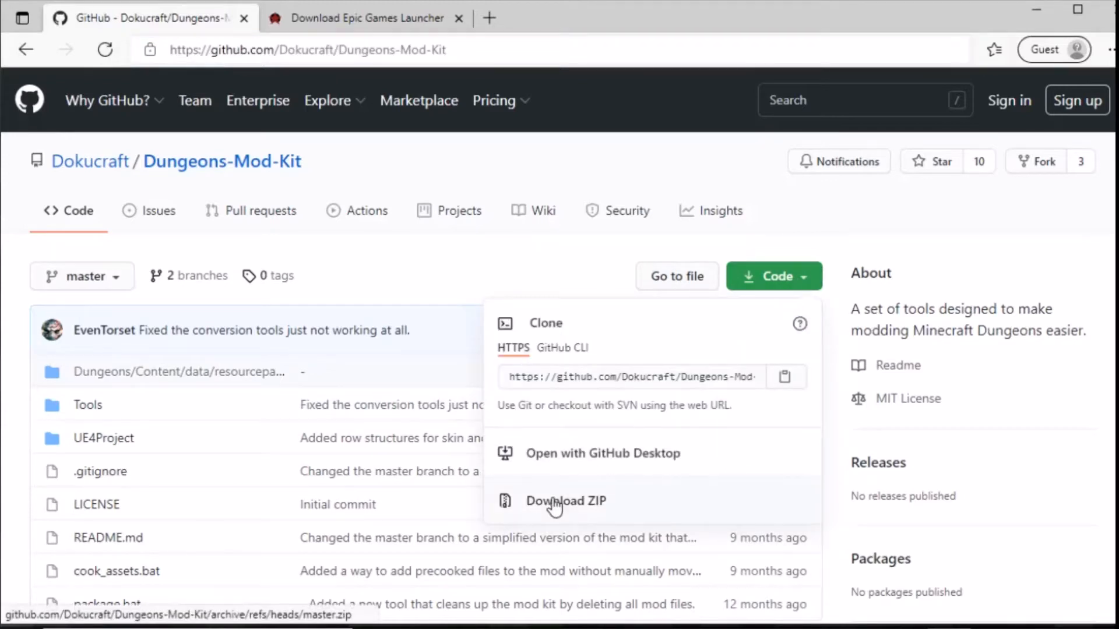
{"action": "left_click", "coordinate": [555, 505]}
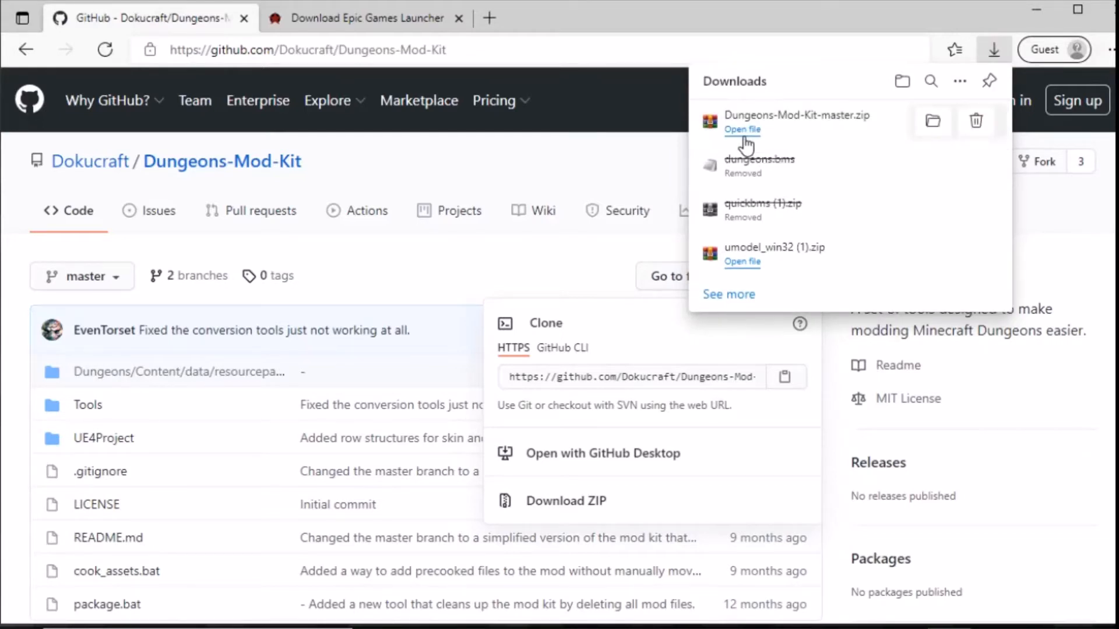
{"action": "left_click", "coordinate": [932, 121]}
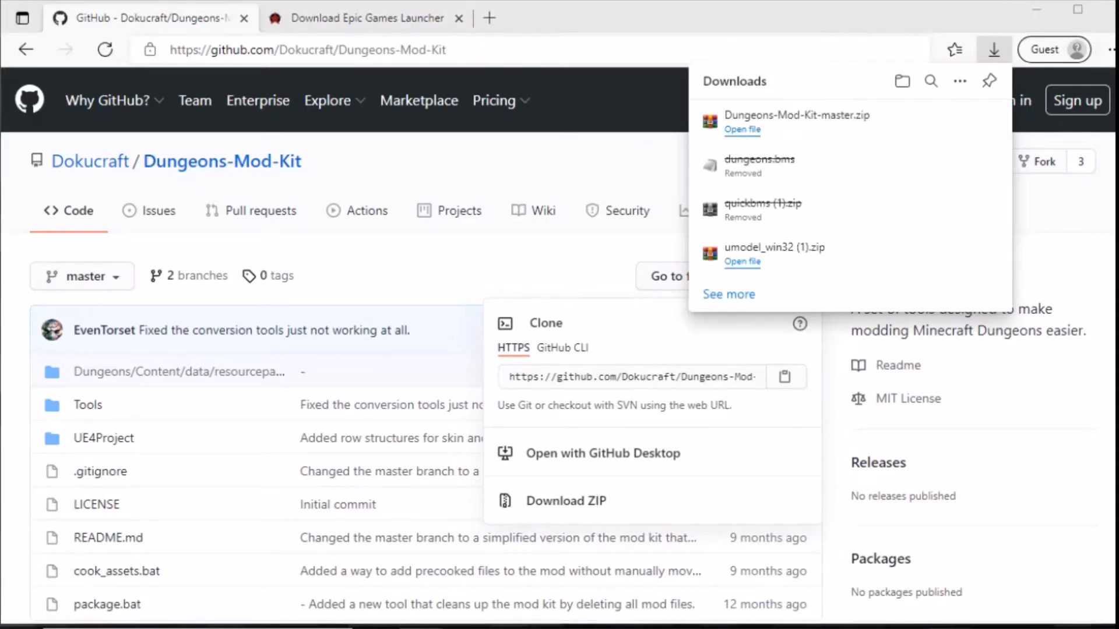
Step: Open the Dungeons modding folder on the desktop and create a new folder named Modding in it
{"action": "left_click", "coordinate": [1037, 10]}
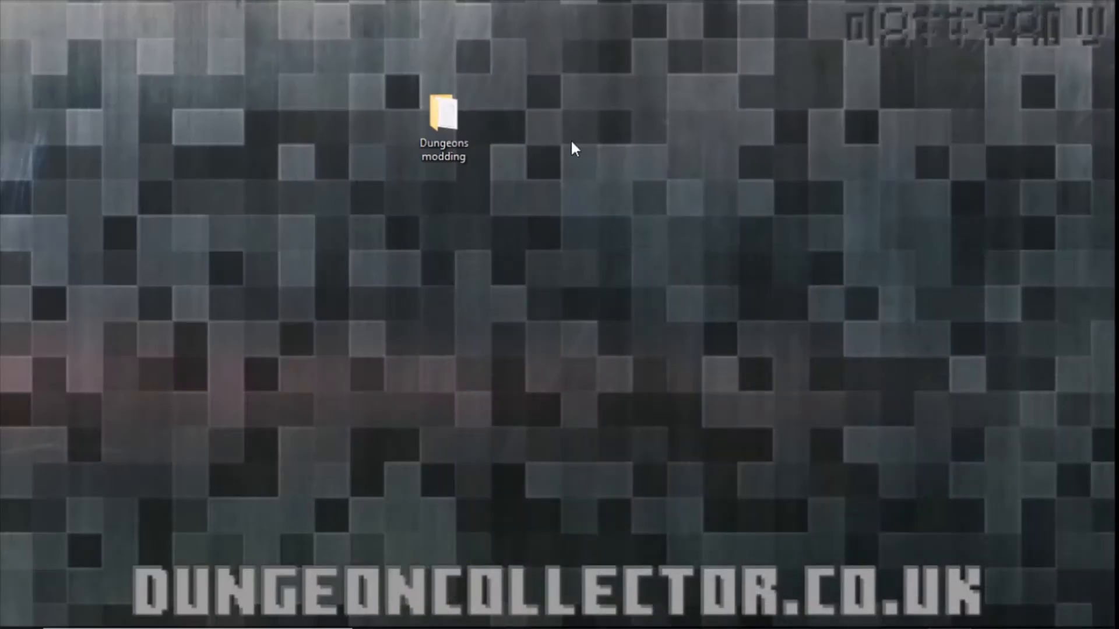
{"action": "double_click", "coordinate": [453, 116]}
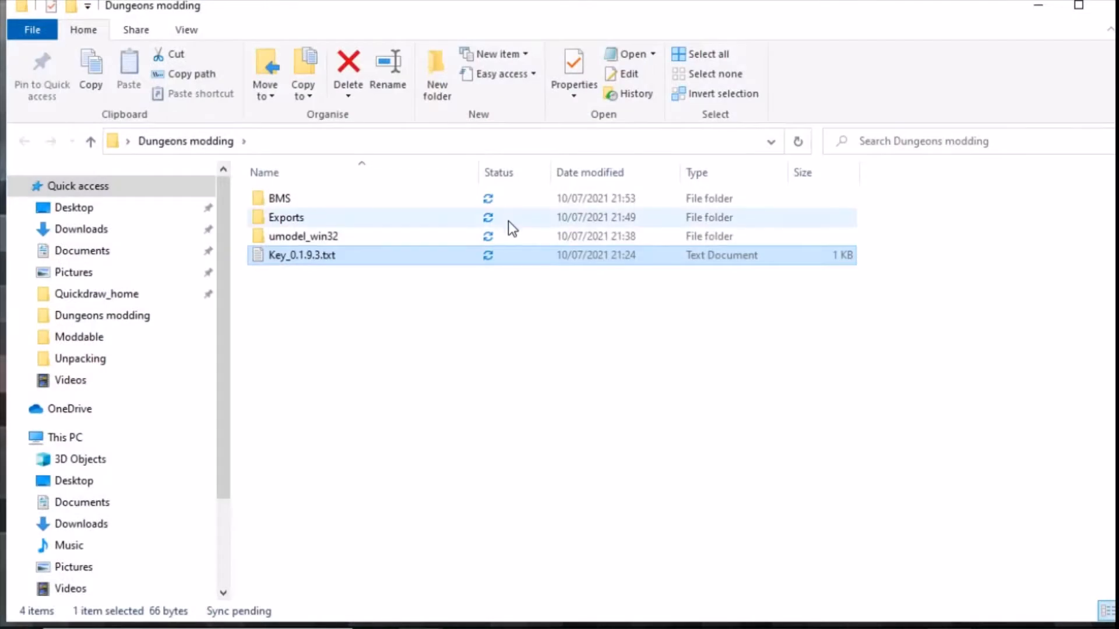
{"action": "left_click", "coordinate": [321, 316]}
{"action": "right_click", "coordinate": [315, 313]}
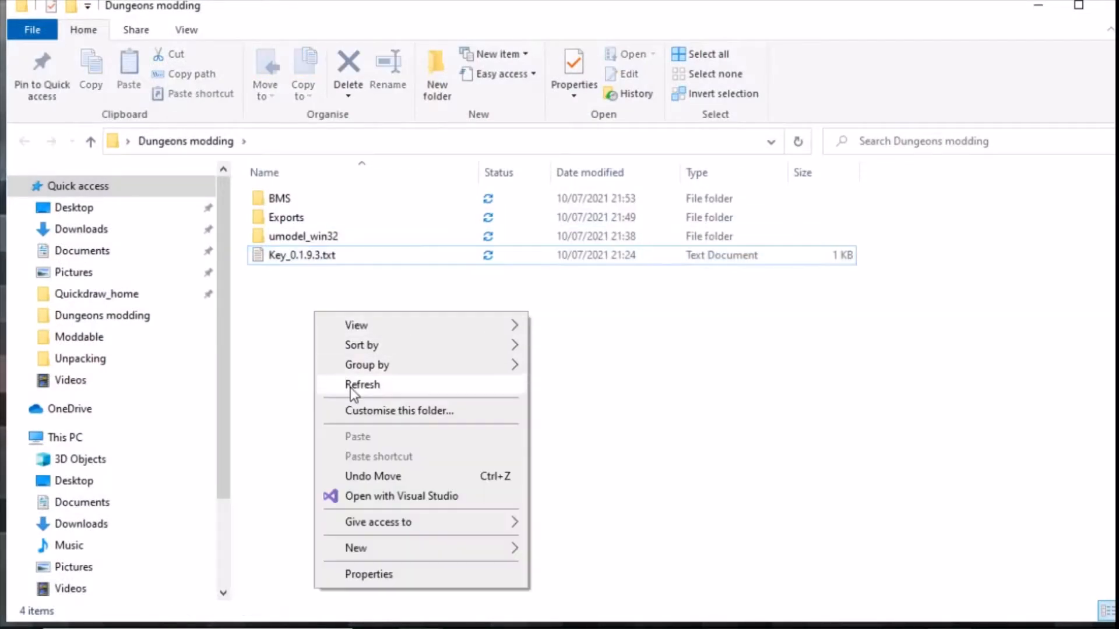
{"action": "mouse_move", "coordinate": [419, 548]}
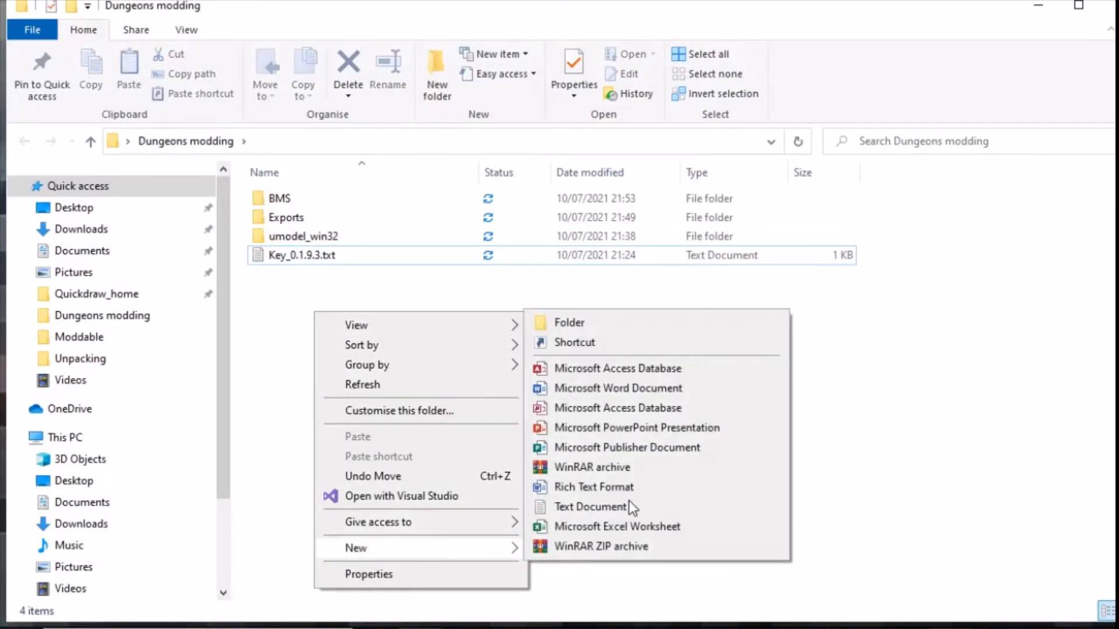
{"action": "left_click", "coordinate": [623, 322]}
{"action": "type", "text": "Modding"}
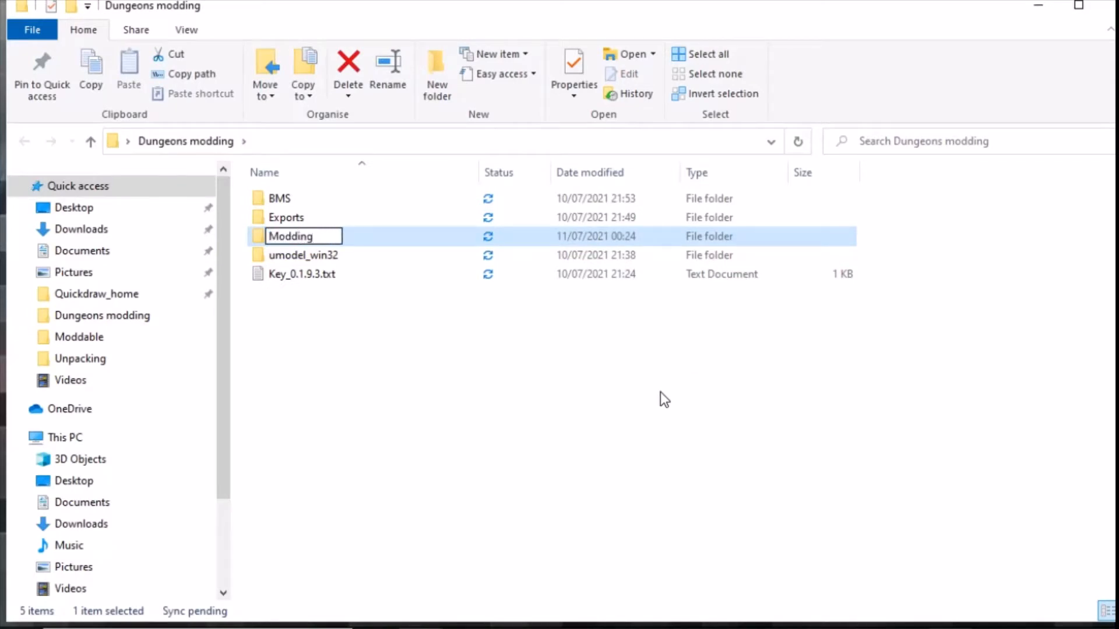
{"action": "left_click", "coordinate": [660, 392]}
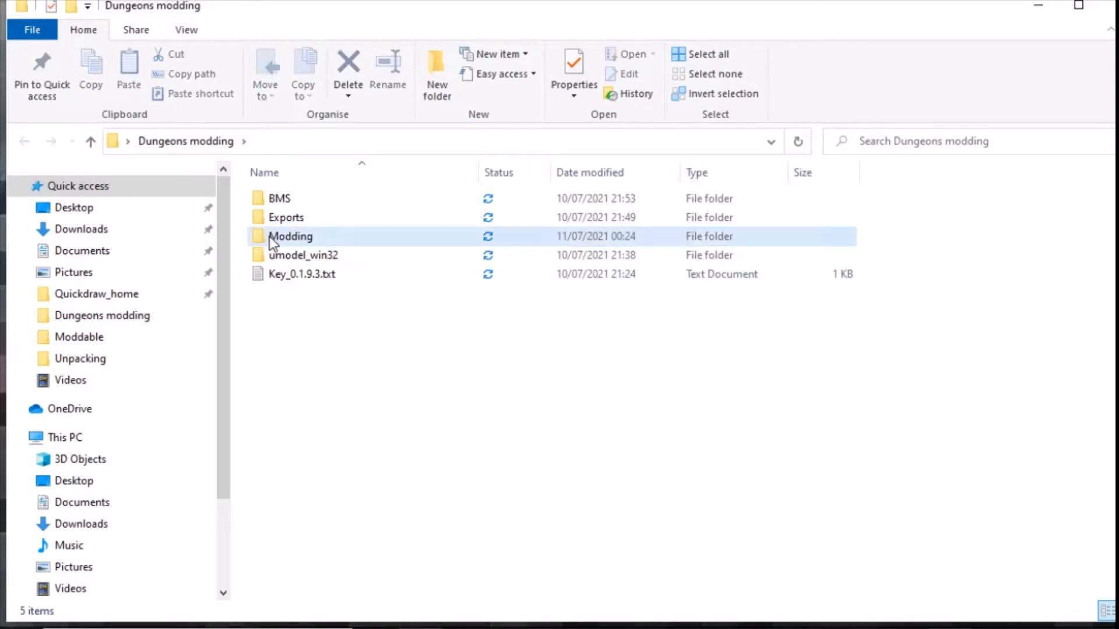
Step: Open the new Modding folder
{"action": "left_click", "coordinate": [288, 237]}
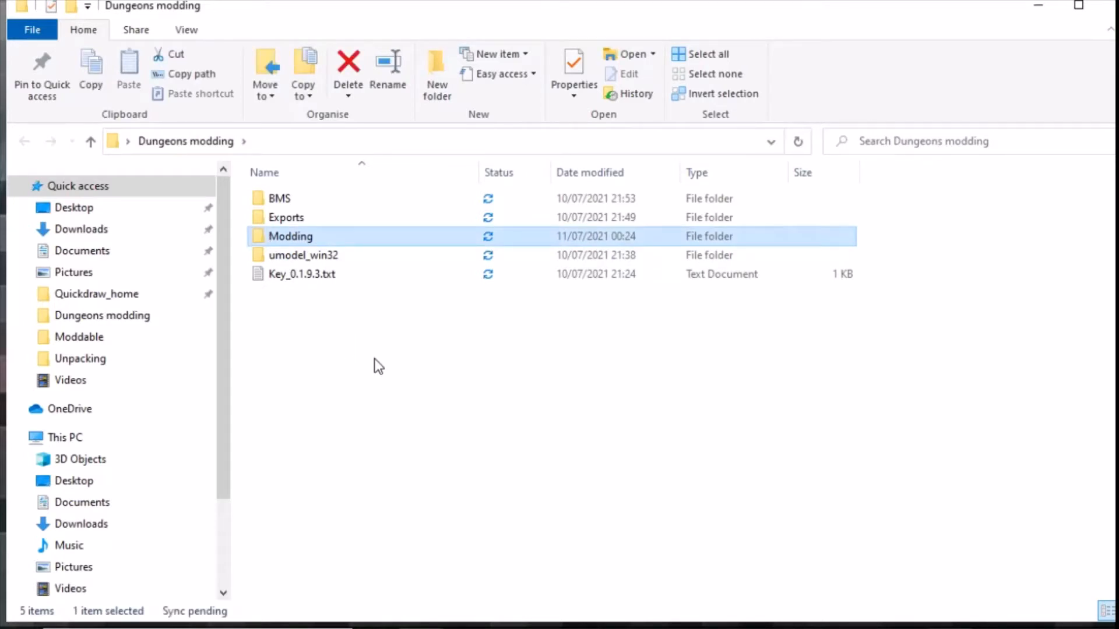
{"action": "double_click", "coordinate": [292, 239]}
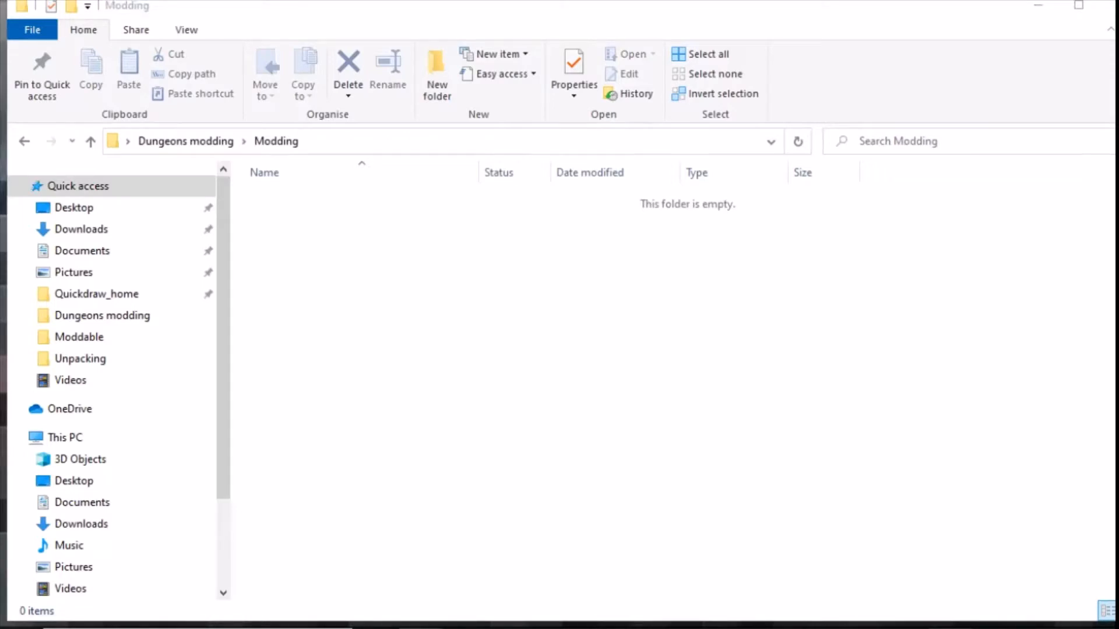
{"action": "left_click", "coordinate": [573, 310]}
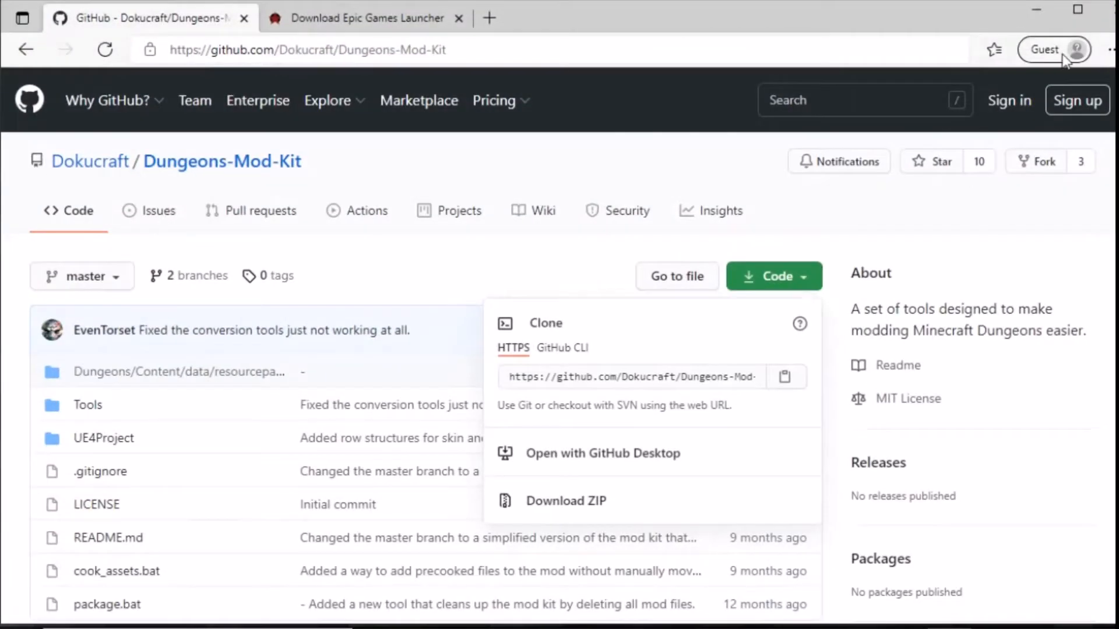
Step: Copy the downloaded Dungeons-Mod-Kit-master.zip from the browser's downloads into the Modding folder
{"action": "left_click", "coordinate": [1107, 49]}
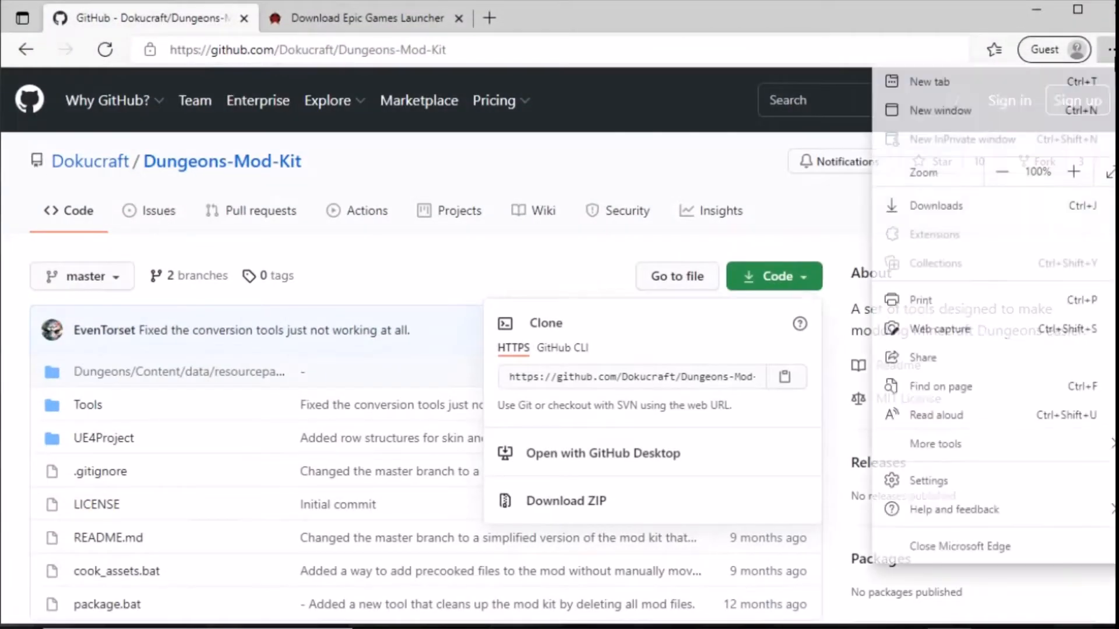
{"action": "left_click", "coordinate": [937, 211]}
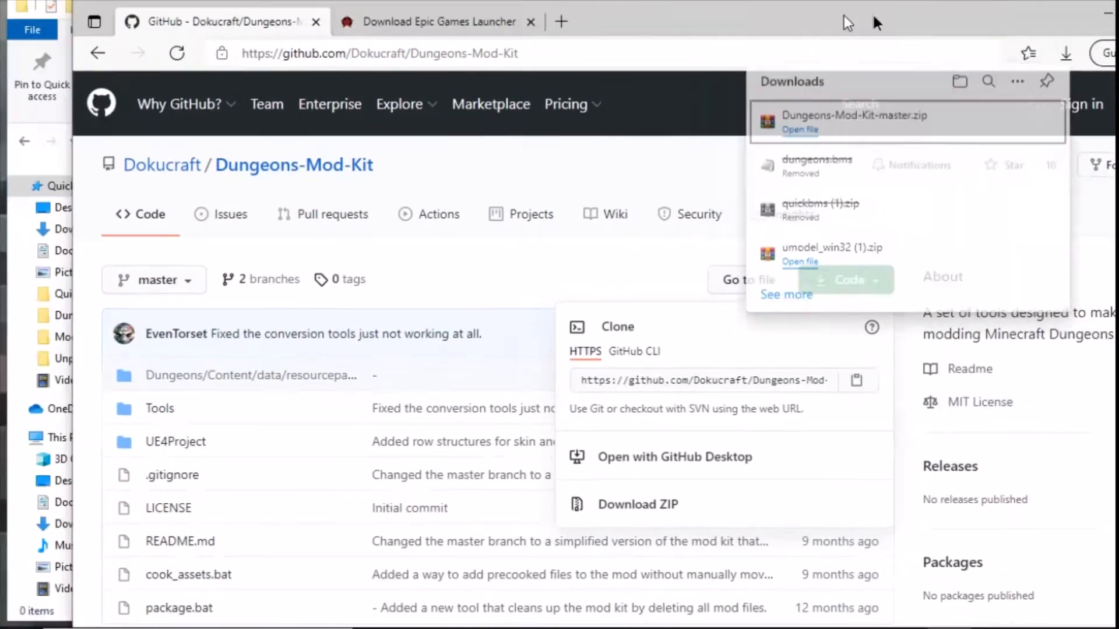
{"action": "left_click_drag", "start_coordinate": [844, 16], "coordinate": [1118, 35]}
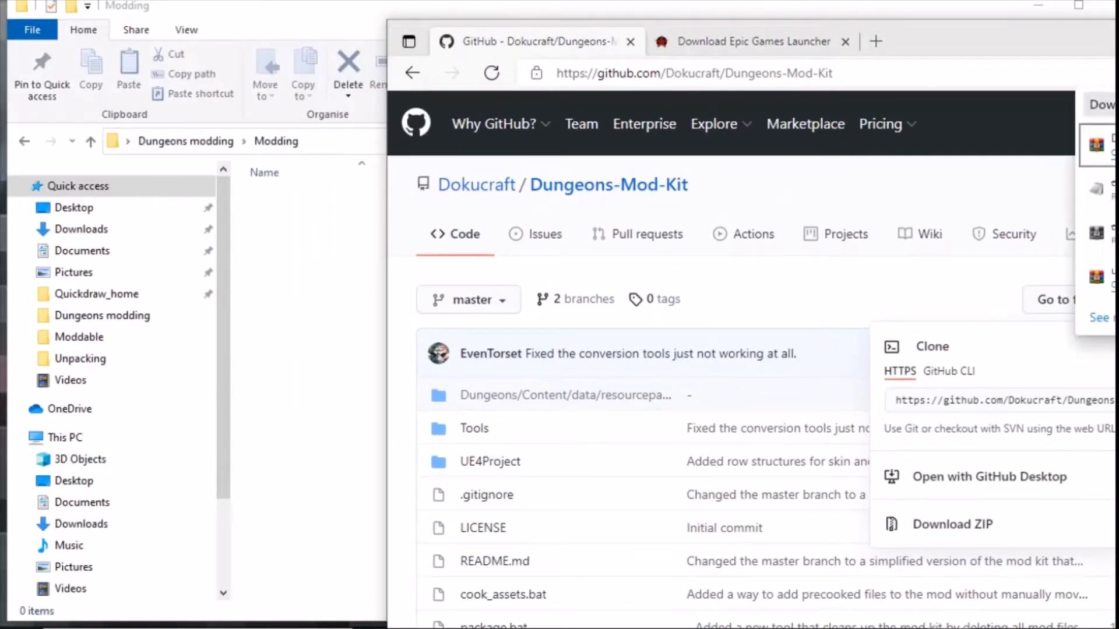
{"action": "left_click_drag", "start_coordinate": [545, 187], "coordinate": [371, 344]}
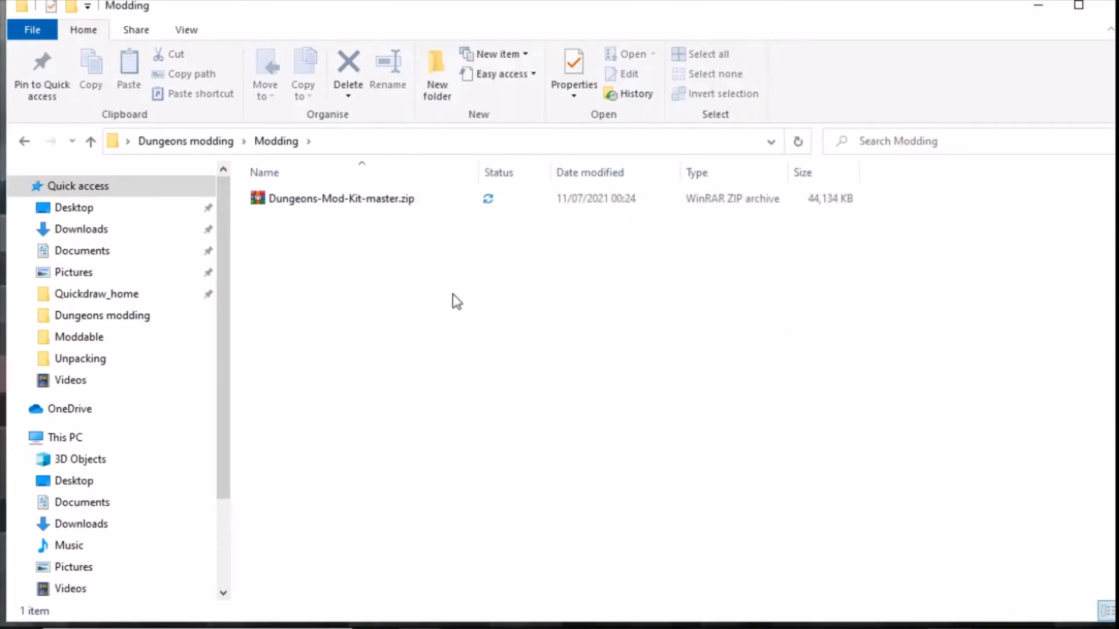
Step: Extract Dungeons-Mod-Kit-master.zip into its own Dungeons-Mod-Kit-master folder inside Modding
{"action": "left_click", "coordinate": [370, 199]}
{"action": "right_click", "coordinate": [371, 200]}
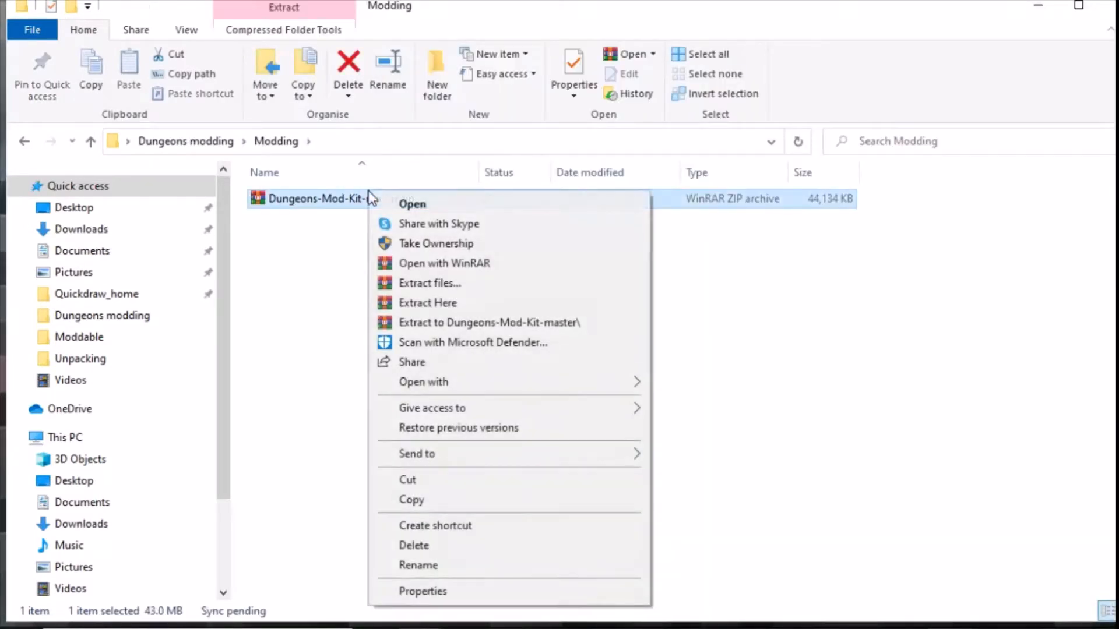
{"action": "left_click", "coordinate": [539, 320]}
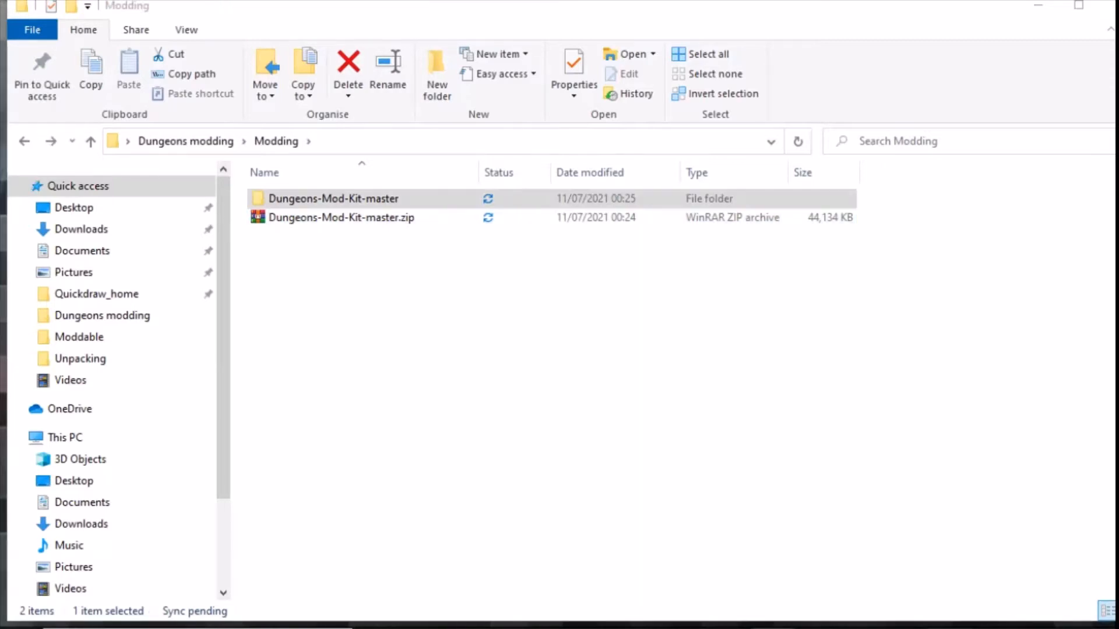
Step: Replace the extracted outer folder in Modding with its nested Dungeons-Mod-Kit-master folder, and open it
{"action": "double_click", "coordinate": [328, 200]}
{"action": "left_click", "coordinate": [310, 201]}
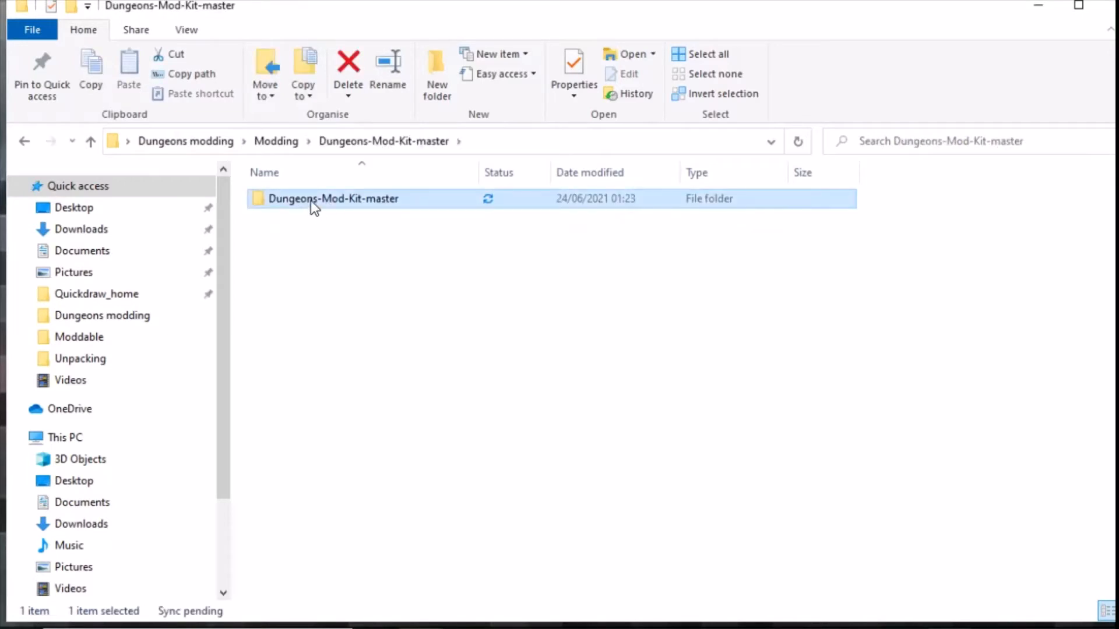
{"action": "left_click", "coordinate": [24, 141]}
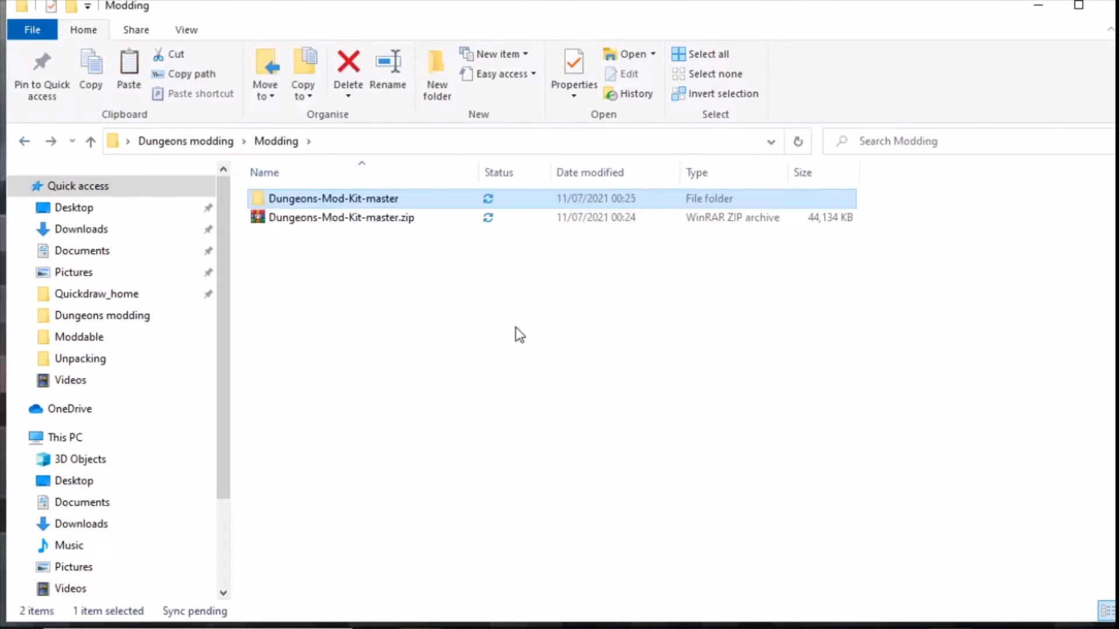
{"action": "key", "text": "Delete"}
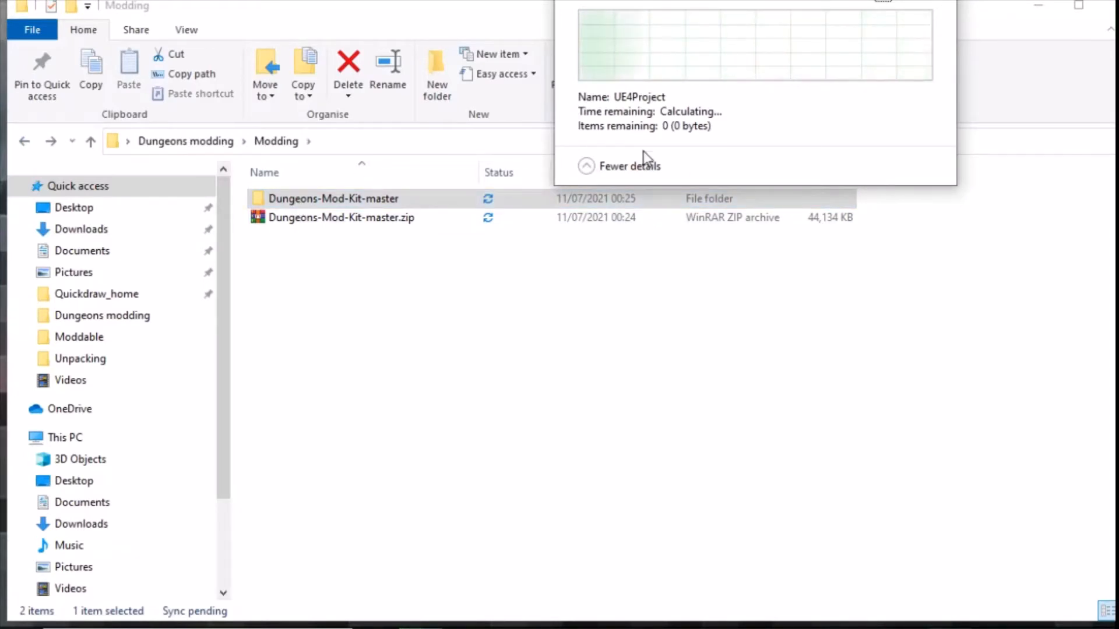
{"action": "double_click", "coordinate": [297, 198]}
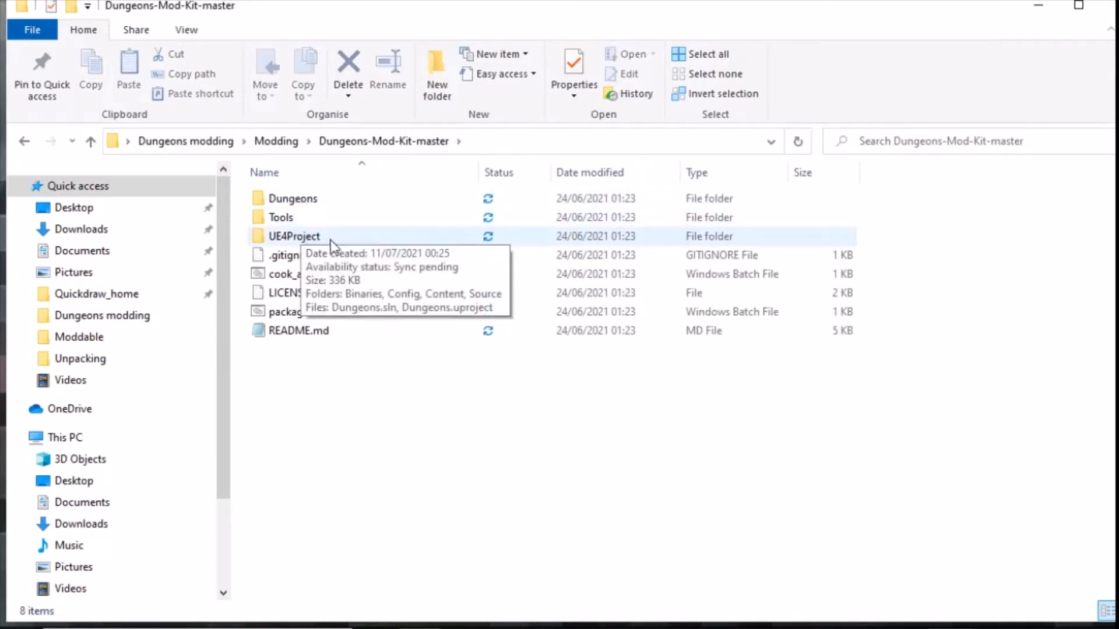
Step: Switch to the browser and review the prerequisites in the Dungeons-Mod-Kit README on GitHub
{"action": "left_click", "coordinate": [314, 239]}
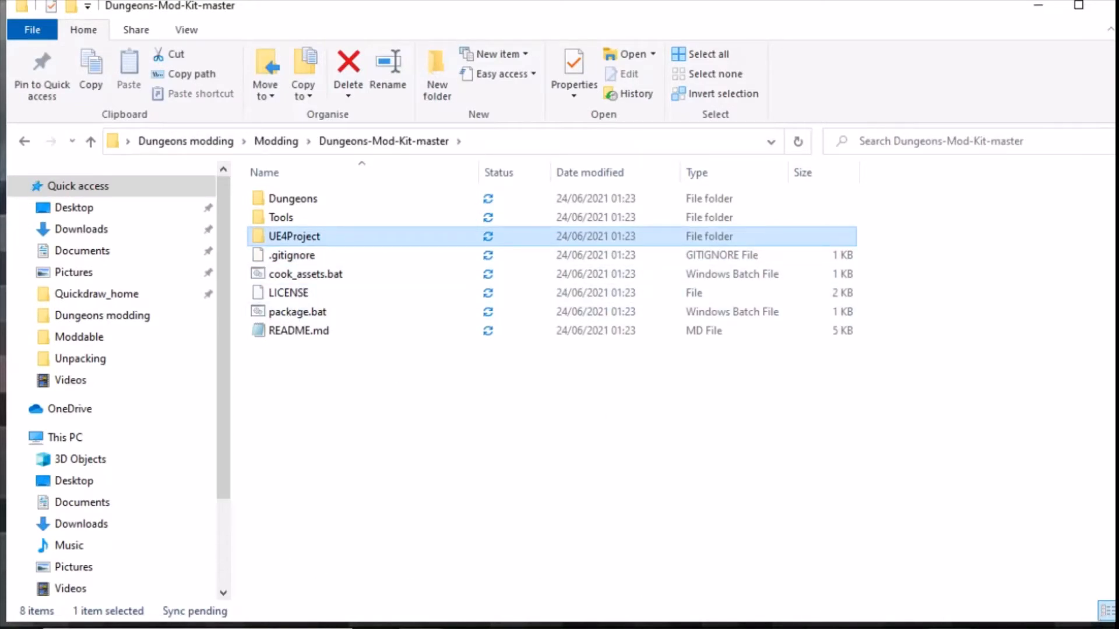
{"action": "left_click", "coordinate": [904, 628]}
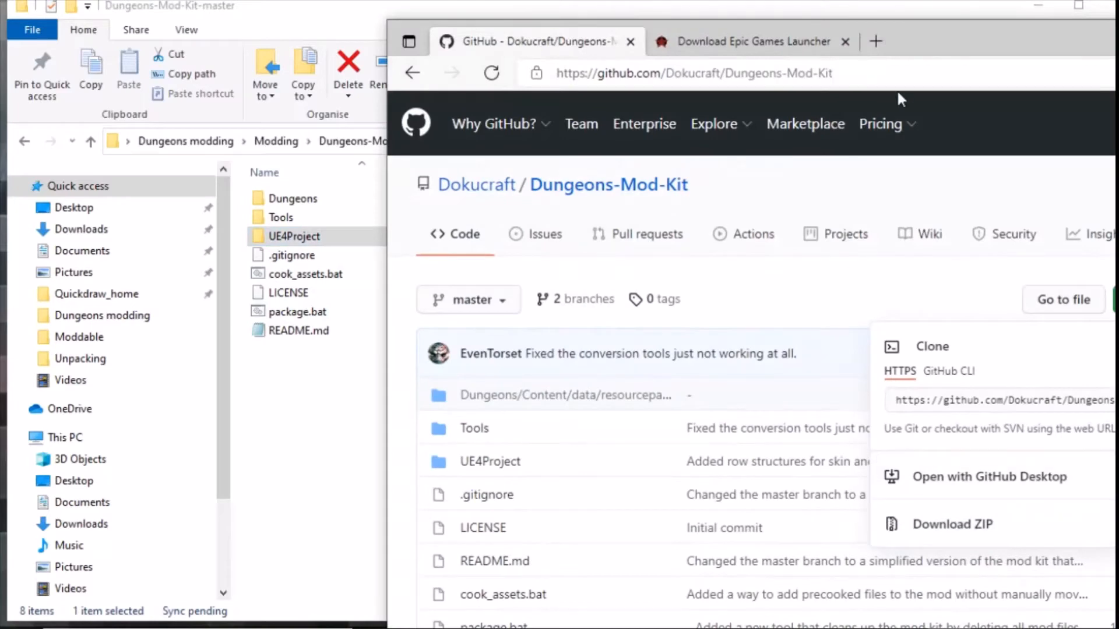
{"action": "left_click_drag", "start_coordinate": [909, 54], "coordinate": [882, 52]}
{"action": "double_click", "coordinate": [881, 48]}
{"action": "scroll", "coordinate": [404, 387], "scroll_direction": "down", "scroll_amount": 8}
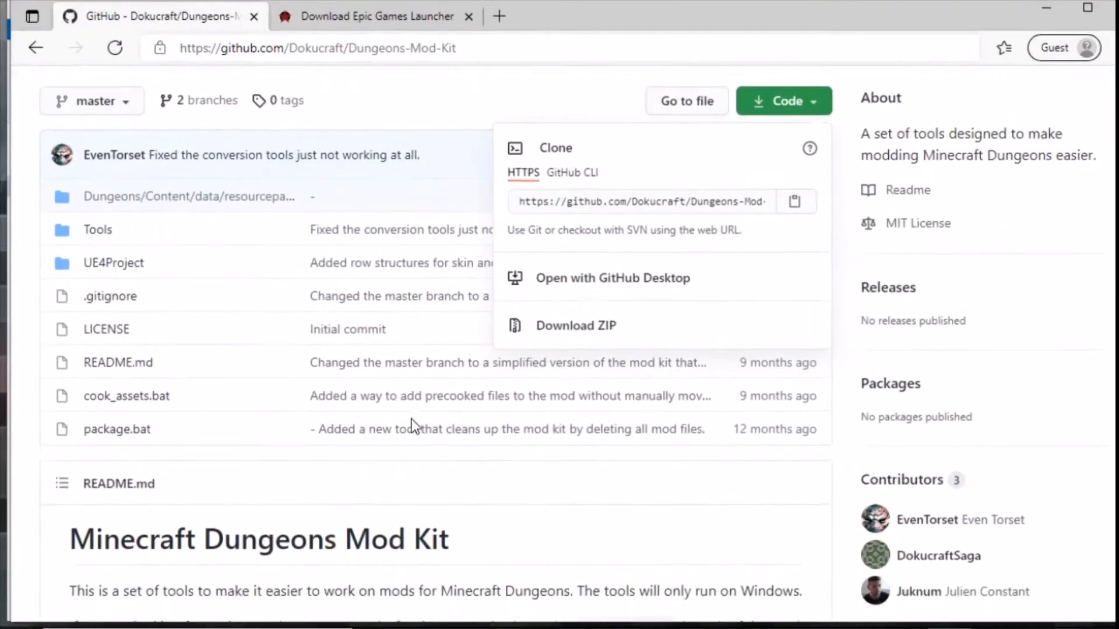
{"action": "scroll", "coordinate": [405, 387], "scroll_direction": "down", "scroll_amount": 1}
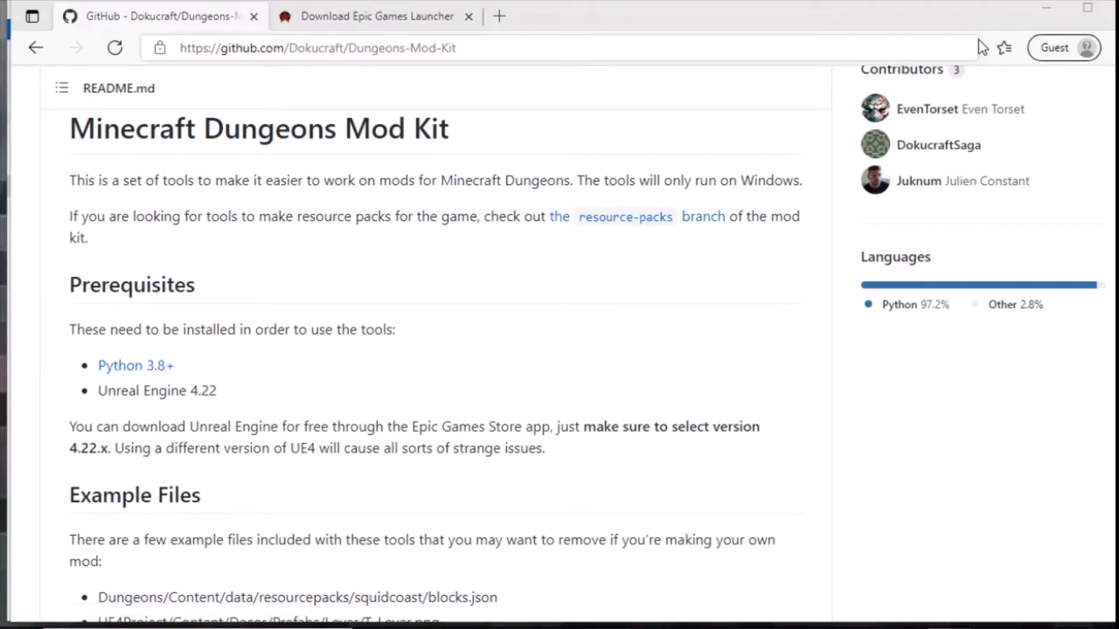
Step: Switch to the Microsoft Store, search for python, view the Python 3.8 product page, and close the store
{"action": "key", "text": "super"}
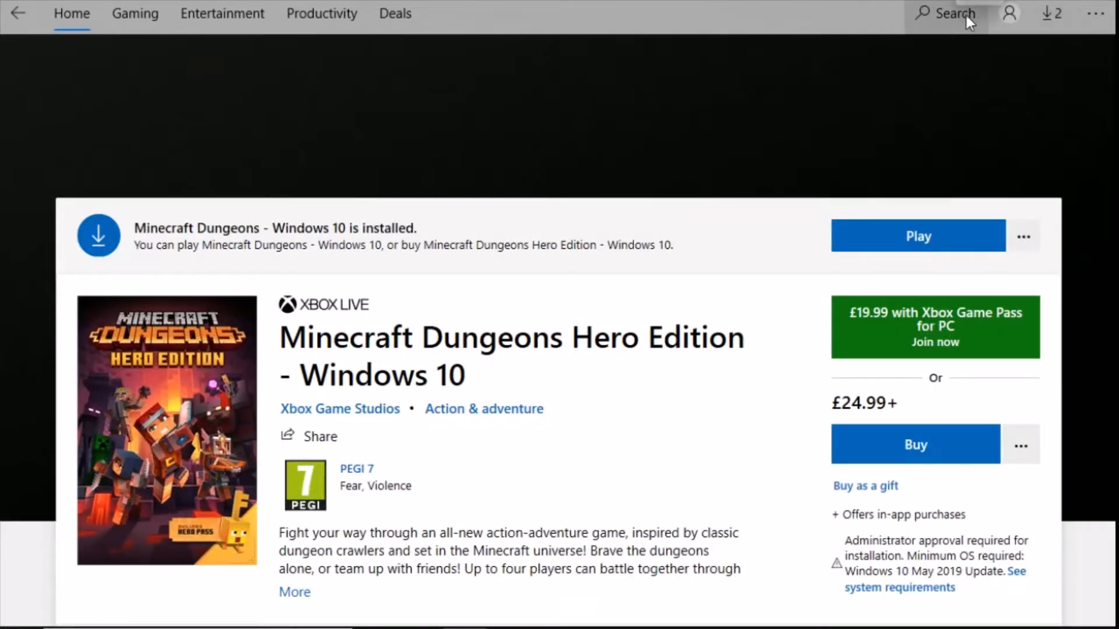
{"action": "left_click", "coordinate": [966, 17]}
{"action": "type", "text": "pyth"}
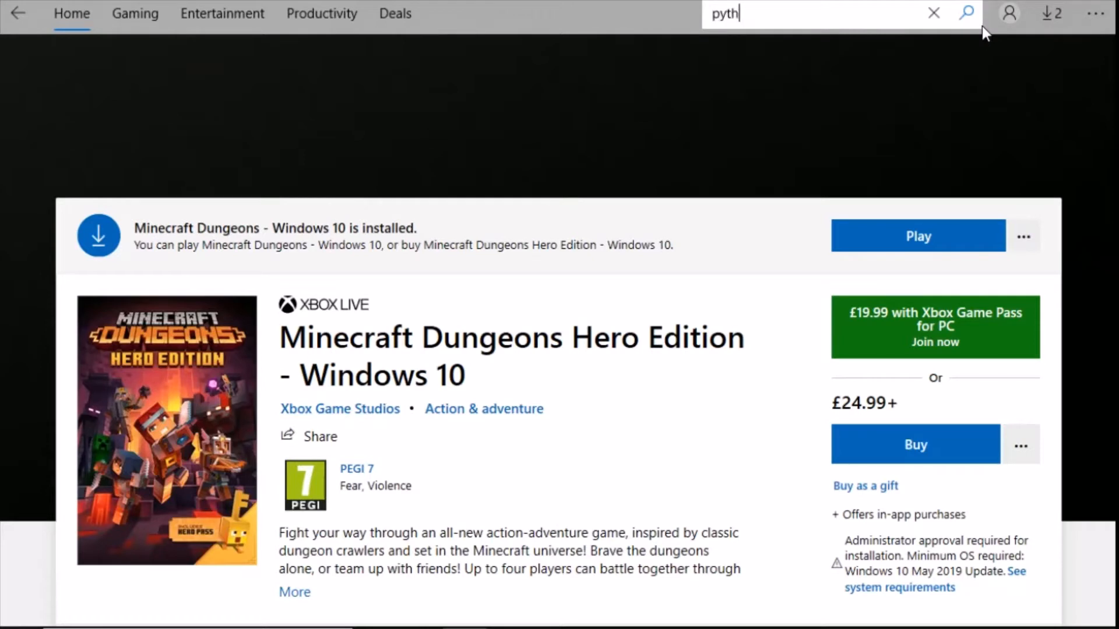
{"action": "type", "text": "on"}
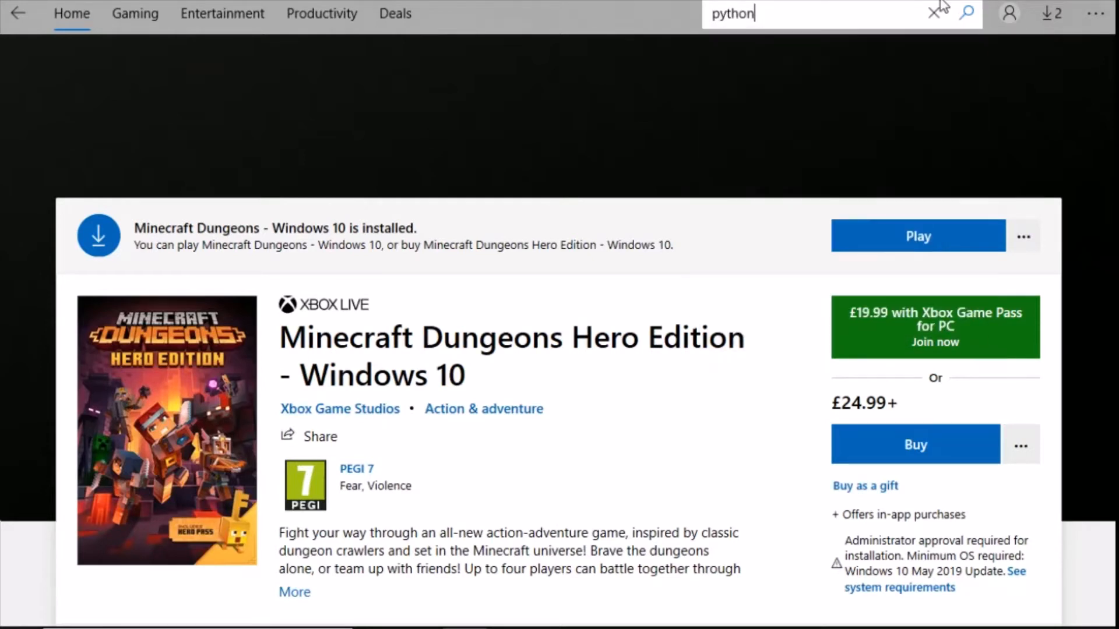
{"action": "key", "text": "Return"}
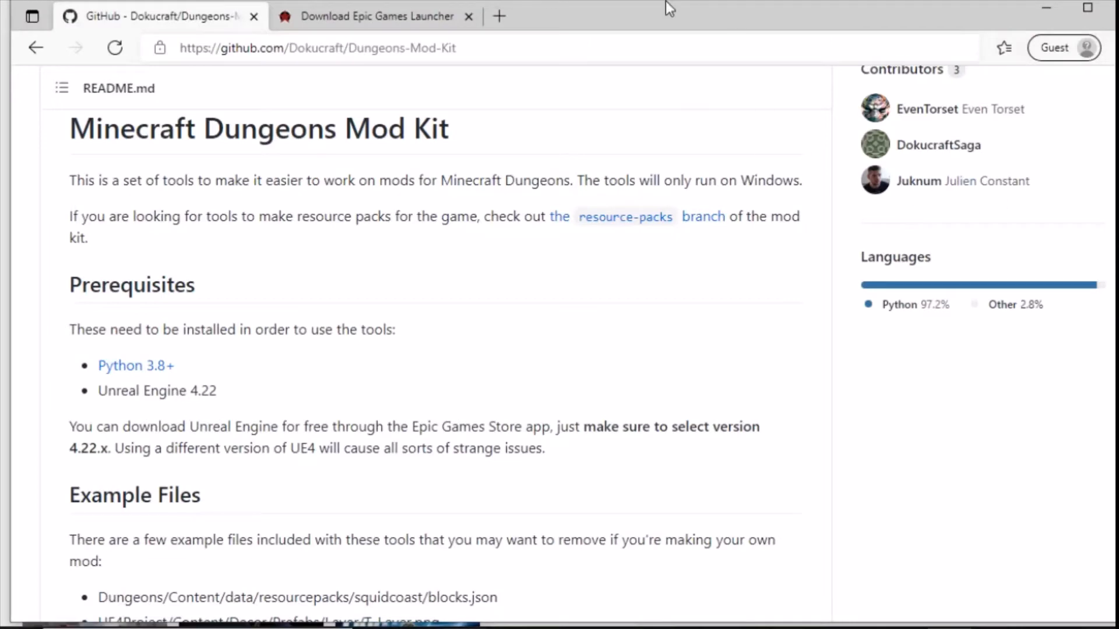
{"action": "left_click_drag", "start_coordinate": [665, 1], "coordinate": [680, 138]}
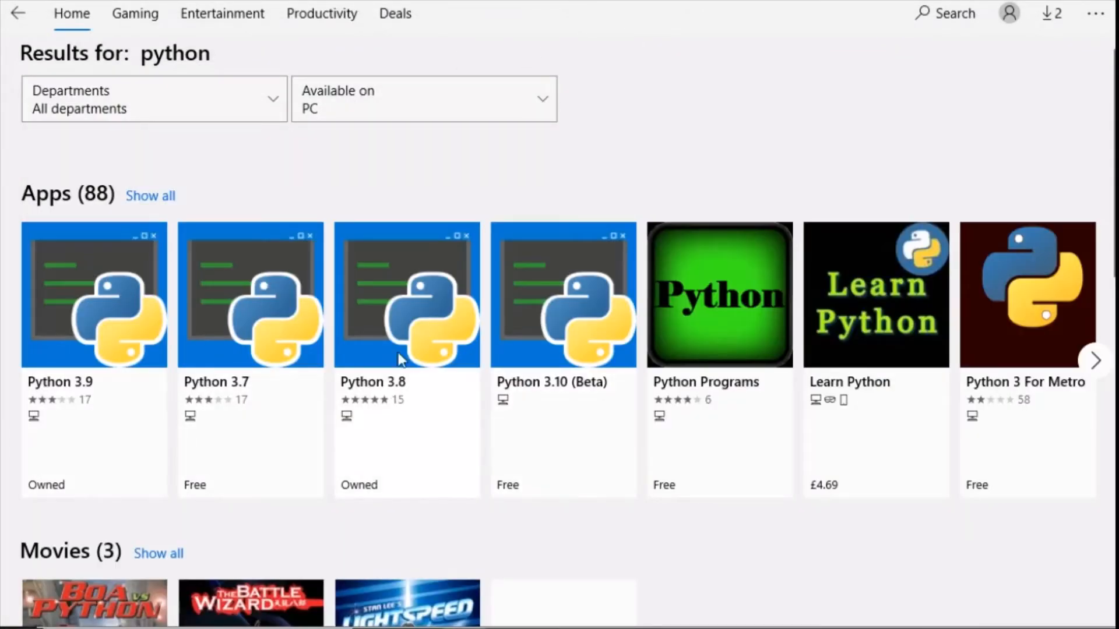
{"action": "left_click", "coordinate": [440, 361]}
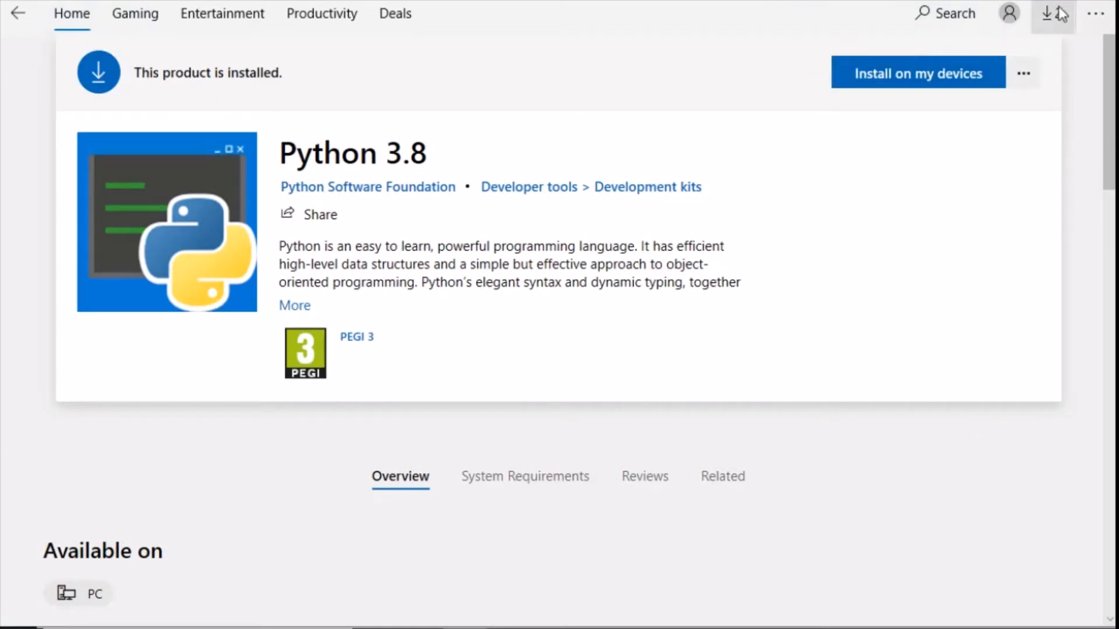
{"action": "left_click", "coordinate": [1095, 1]}
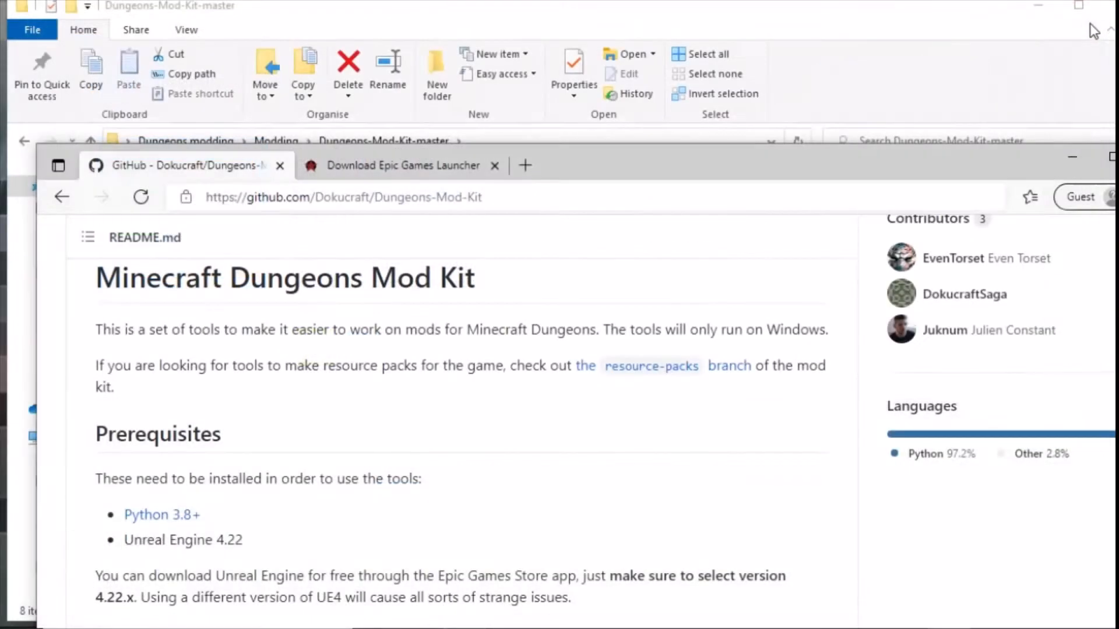
Step: Search Windows for python to check whether Python is installed, and dismiss the search
{"action": "left_click", "coordinate": [18, 628]}
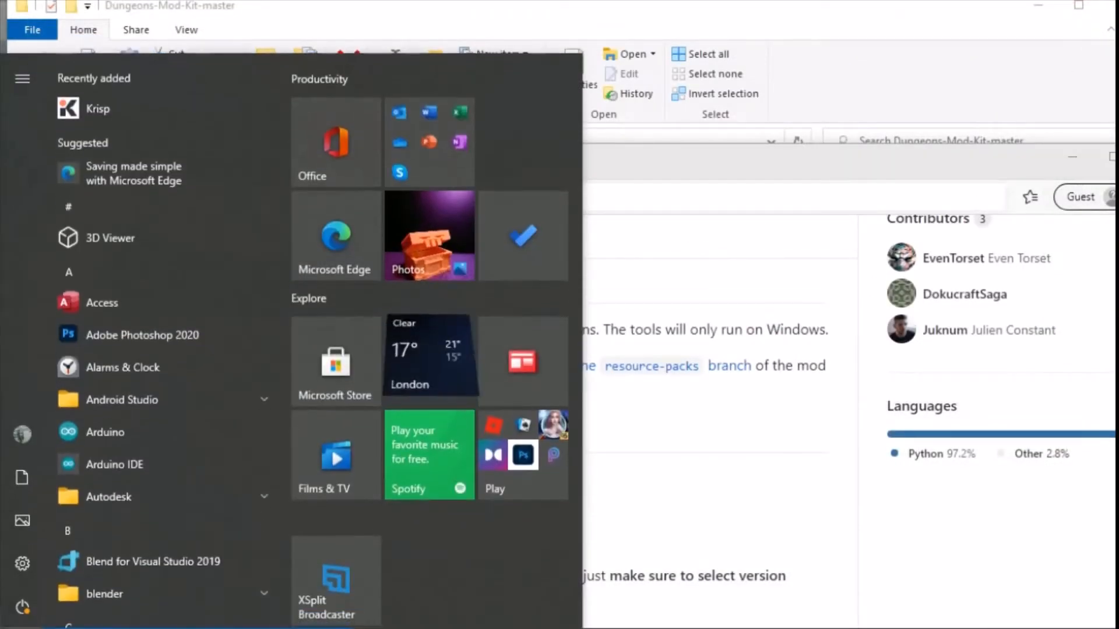
{"action": "type", "text": "python"}
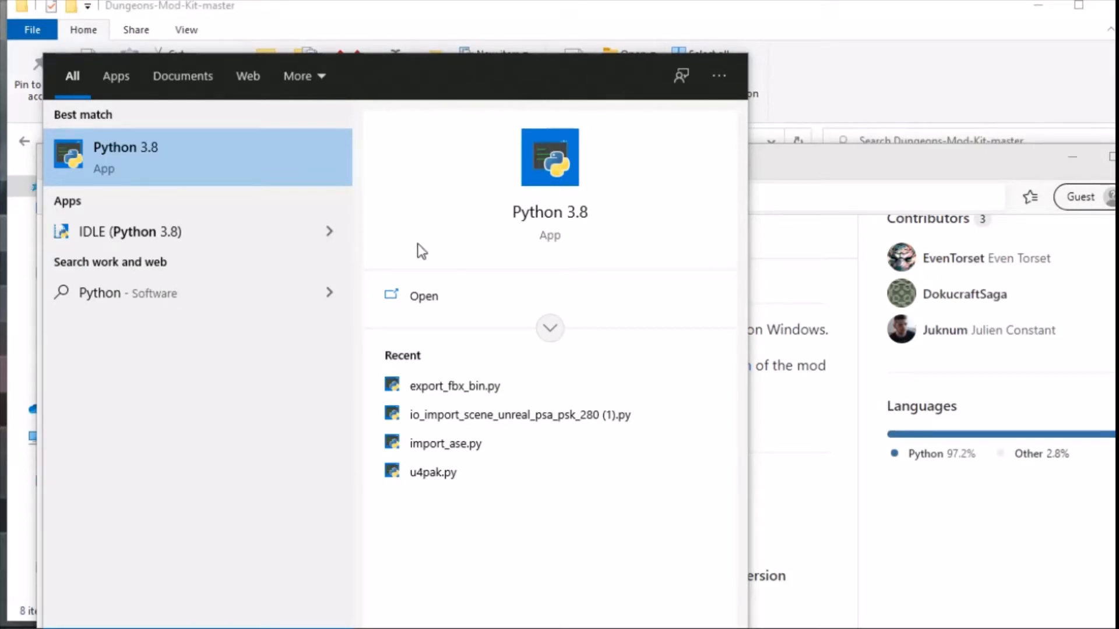
{"action": "left_click", "coordinate": [887, 170]}
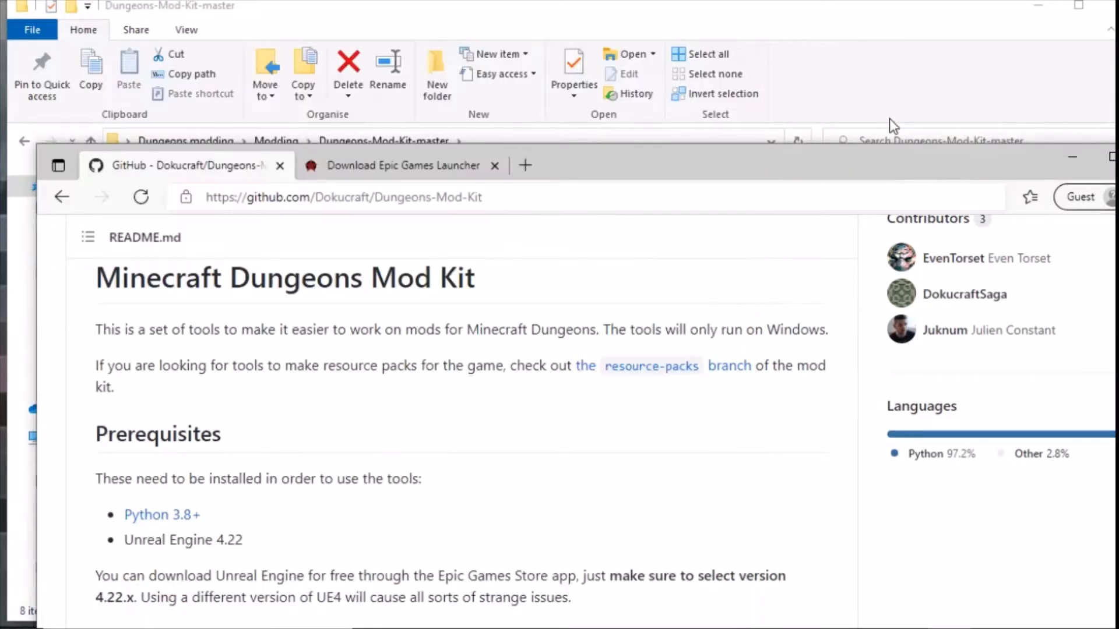
Step: Return to the Dungeons-Mod-Kit-master folder in File Explorer, look through README.md in Notepad, and close it
{"action": "left_click_drag", "start_coordinate": [821, 159], "coordinate": [780, 59]}
{"action": "left_click_drag", "start_coordinate": [204, 442], "coordinate": [80, 417]}
{"action": "left_click", "coordinate": [578, 12]}
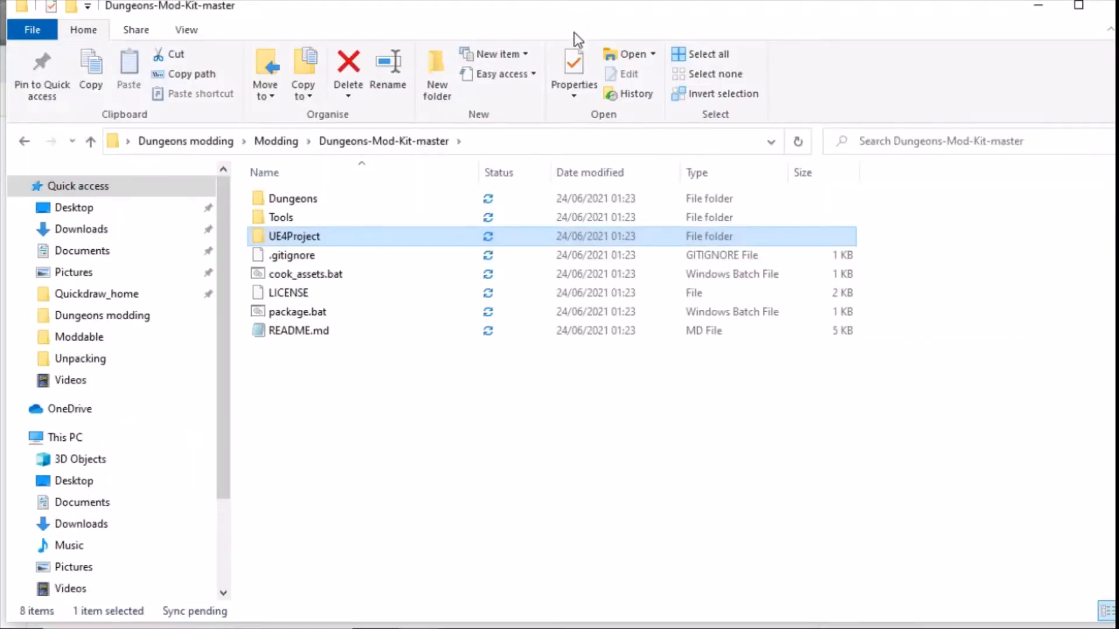
{"action": "left_click", "coordinate": [328, 342]}
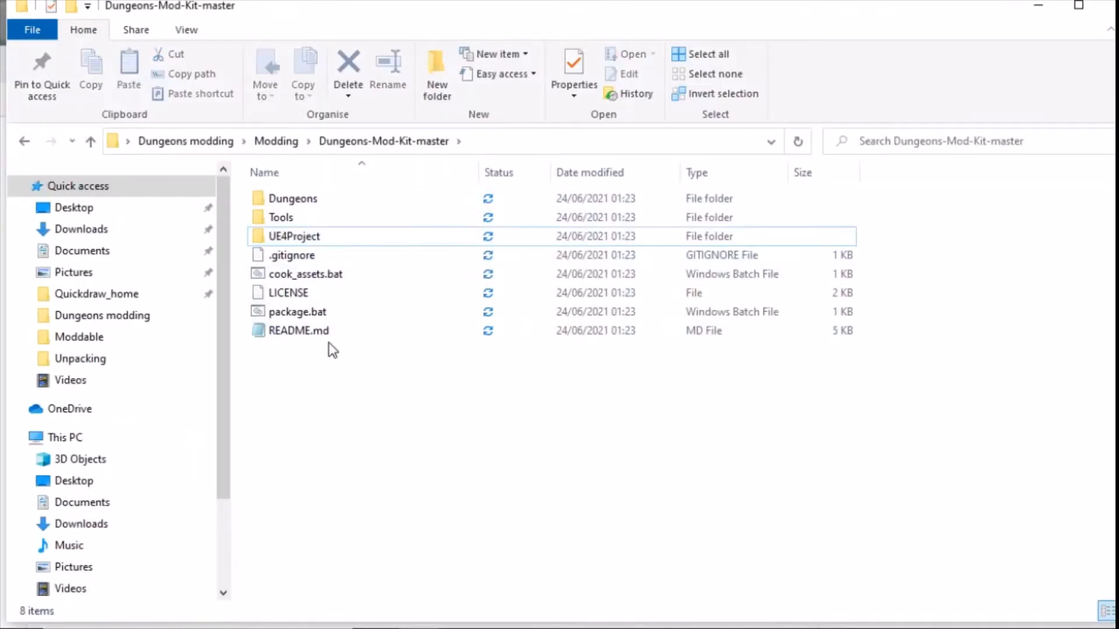
{"action": "left_click", "coordinate": [303, 331]}
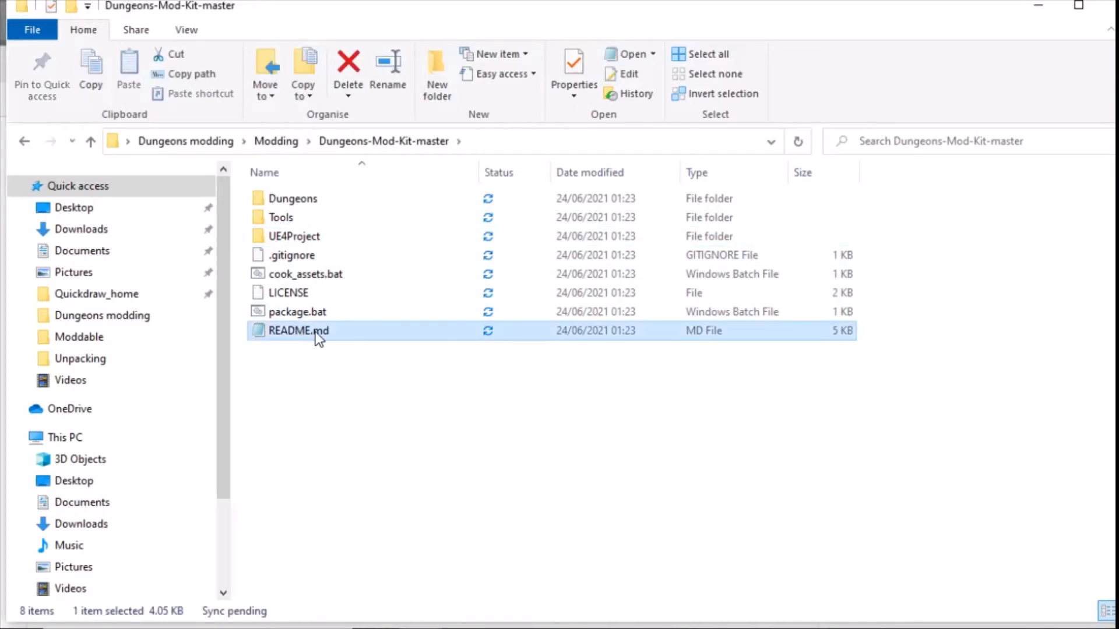
{"action": "left_click", "coordinate": [292, 354]}
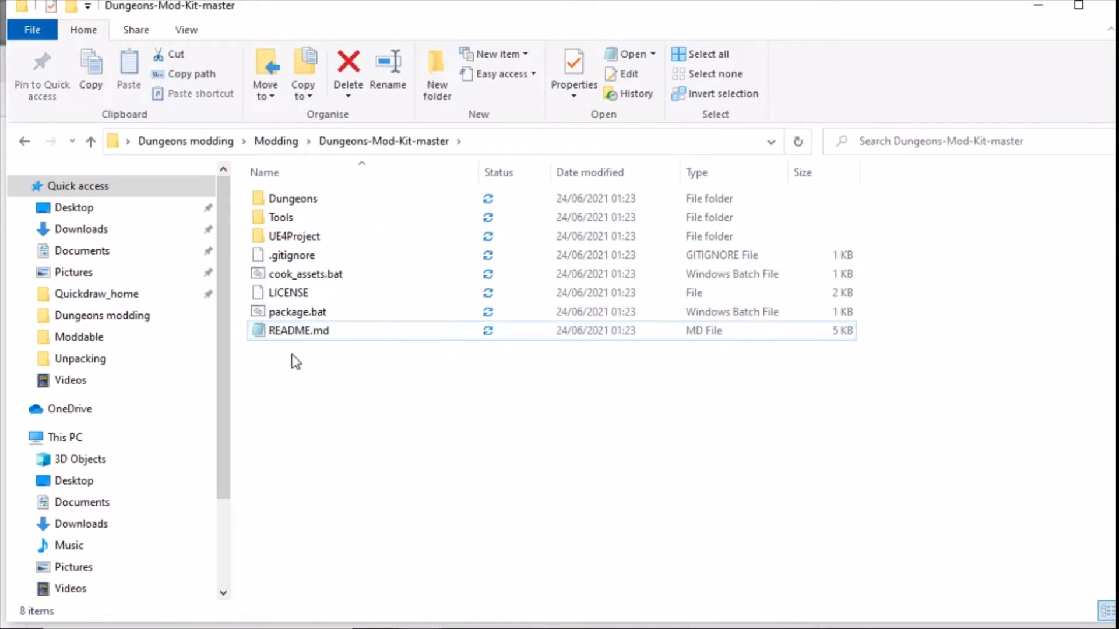
{"action": "left_click", "coordinate": [288, 333]}
{"action": "double_click", "coordinate": [288, 334]}
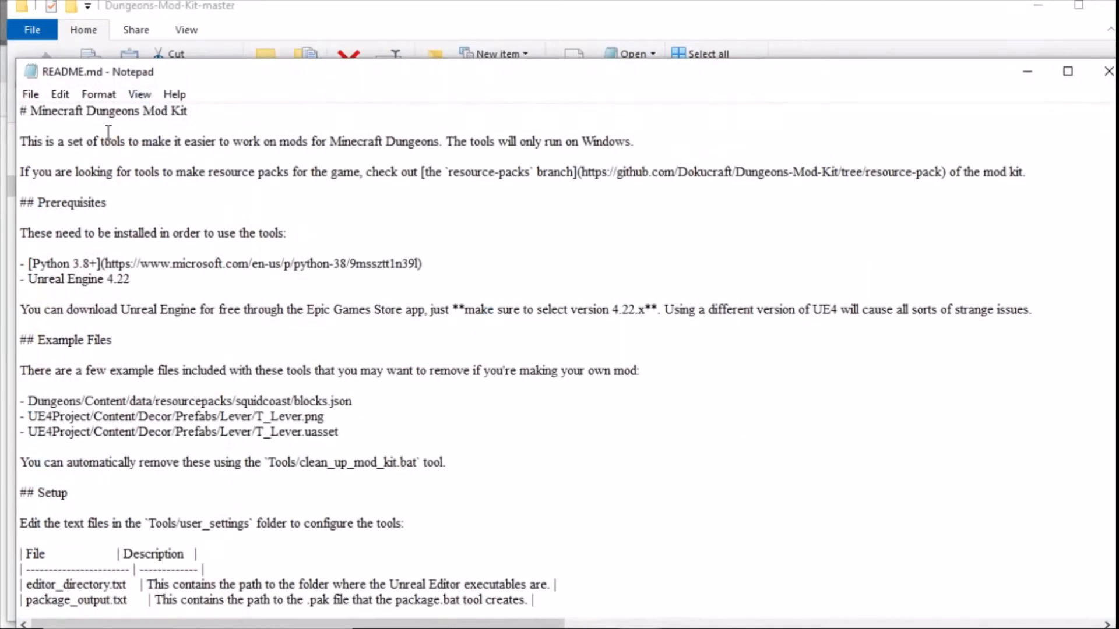
{"action": "scroll", "coordinate": [167, 327], "scroll_direction": "down", "scroll_amount": 12}
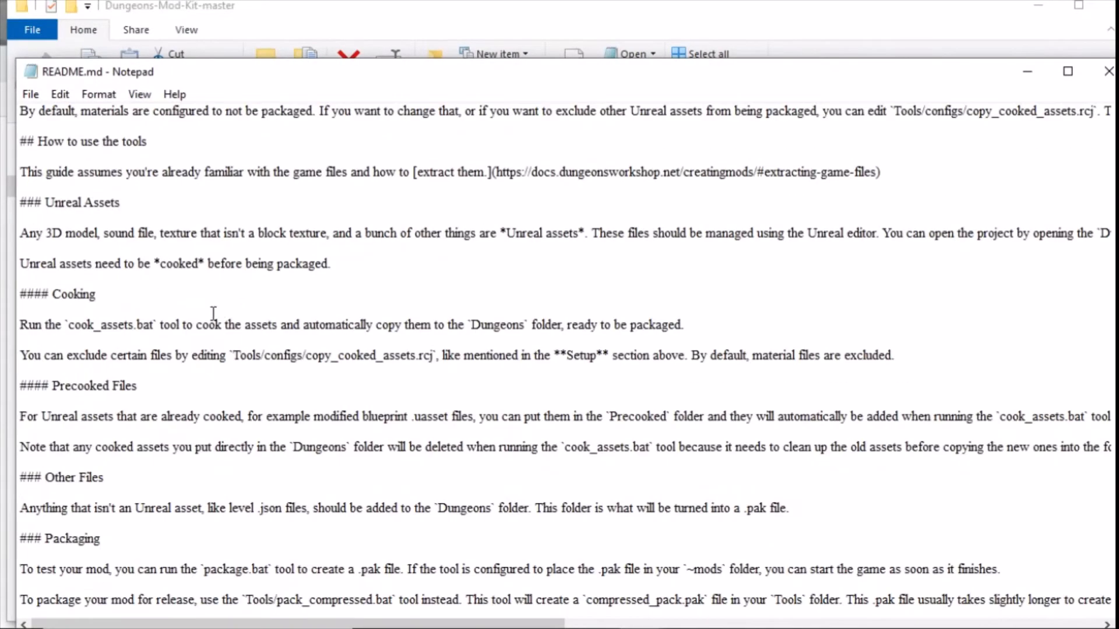
{"action": "scroll", "coordinate": [268, 334], "scroll_direction": "up", "scroll_amount": 12}
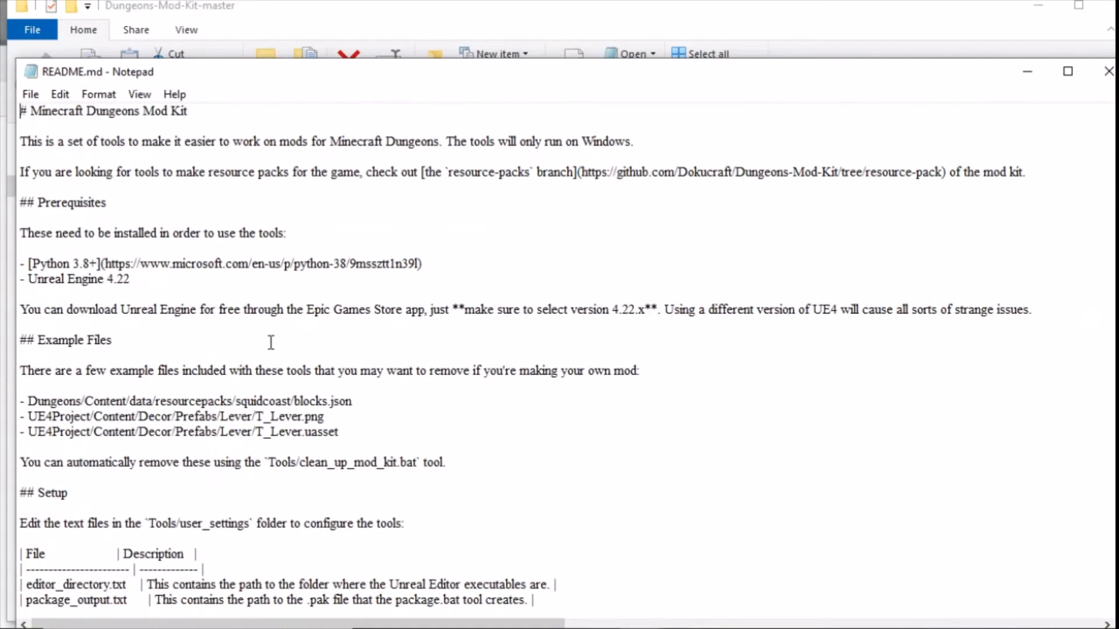
{"action": "left_click", "coordinate": [1107, 73]}
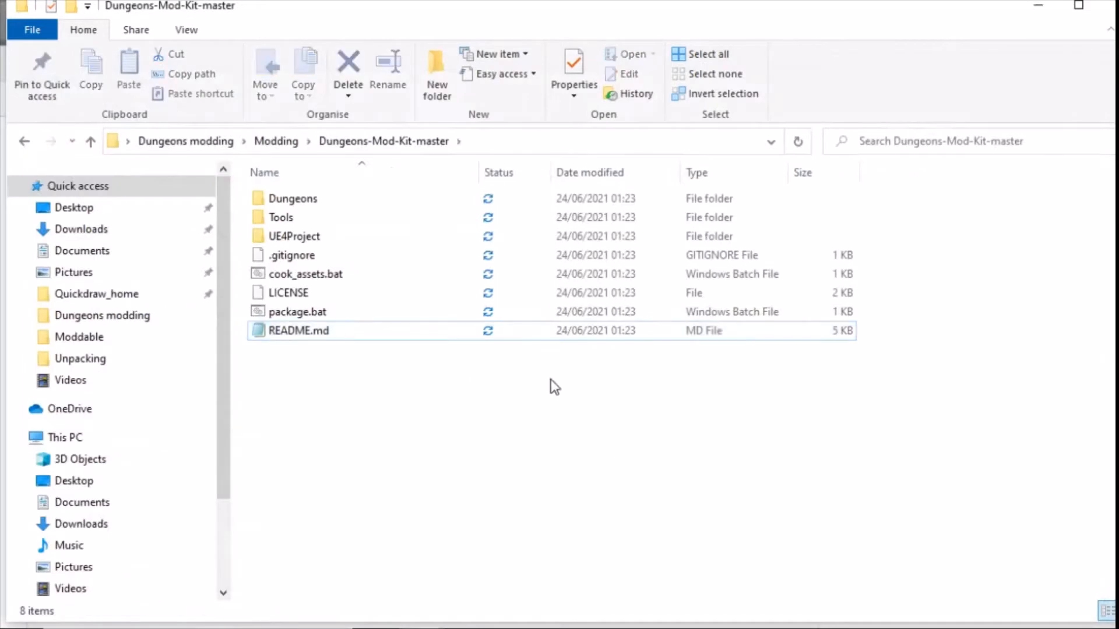
Step: Open package_output.txt from the mod kit's Tools\user_settings folder
{"action": "double_click", "coordinate": [334, 217]}
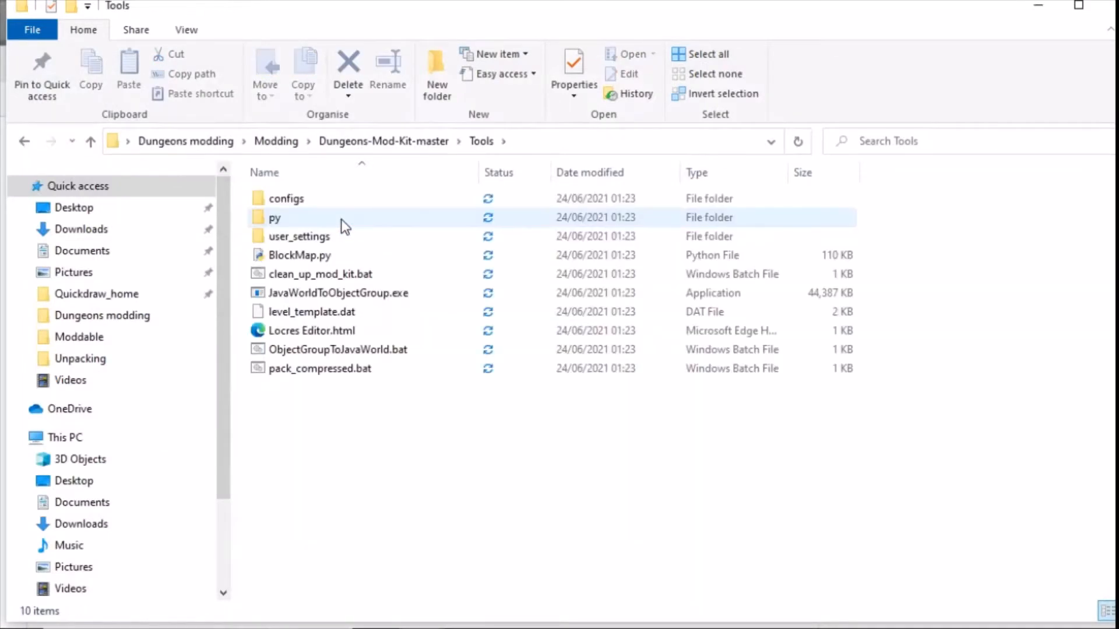
{"action": "double_click", "coordinate": [319, 236]}
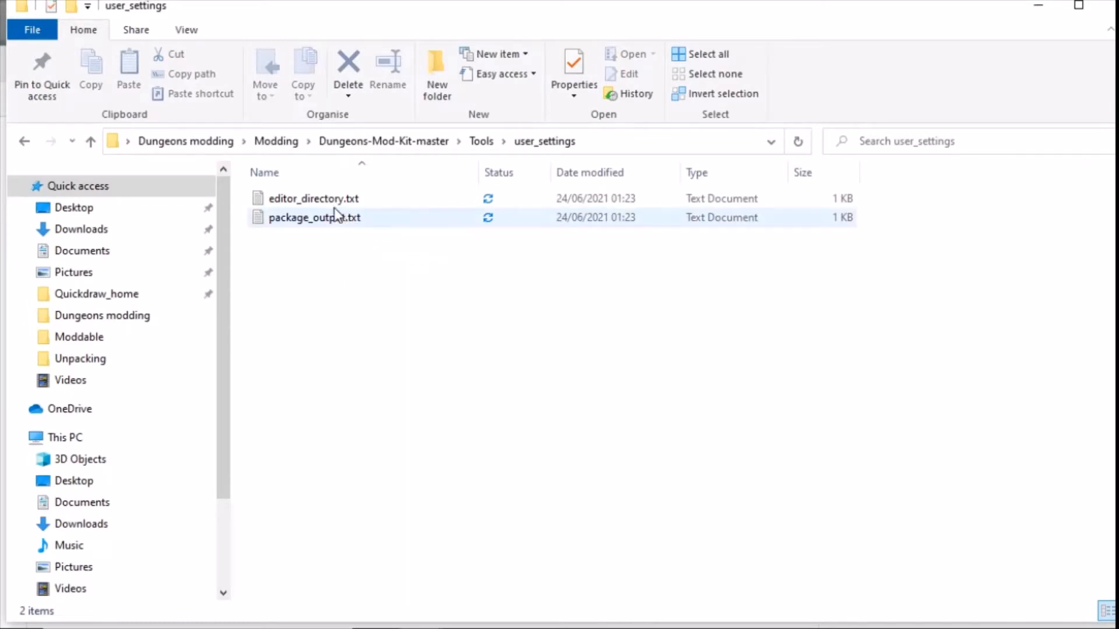
{"action": "double_click", "coordinate": [317, 219]}
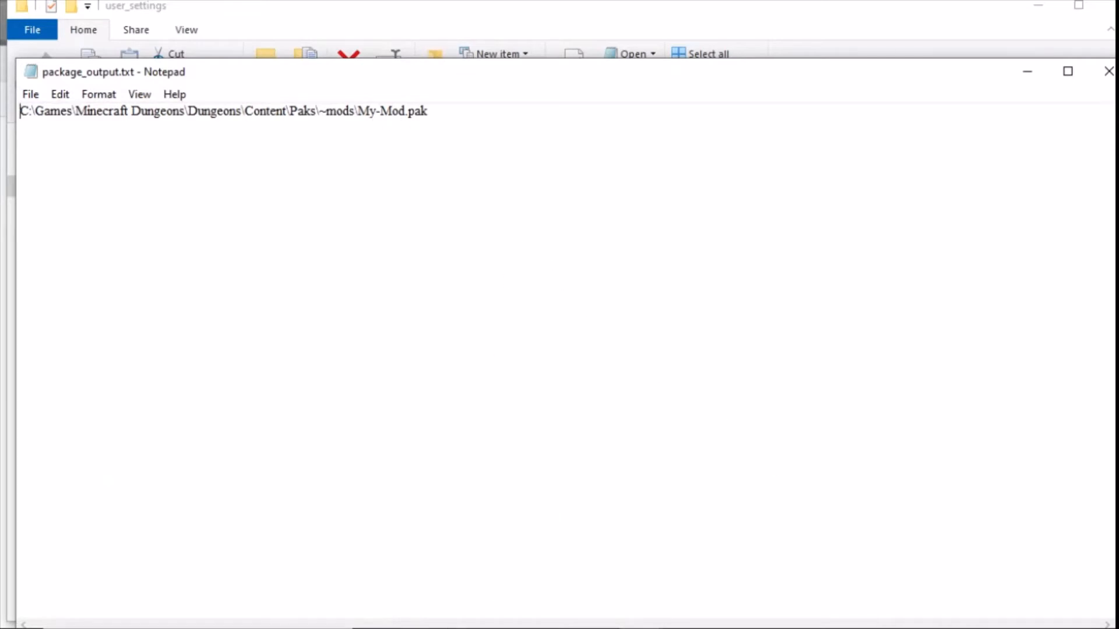
Step: Switch from the open text file to File Explorer and open the D:\Games\Dungeons 1.9.3.0 game folder
{"action": "left_click", "coordinate": [420, 628]}
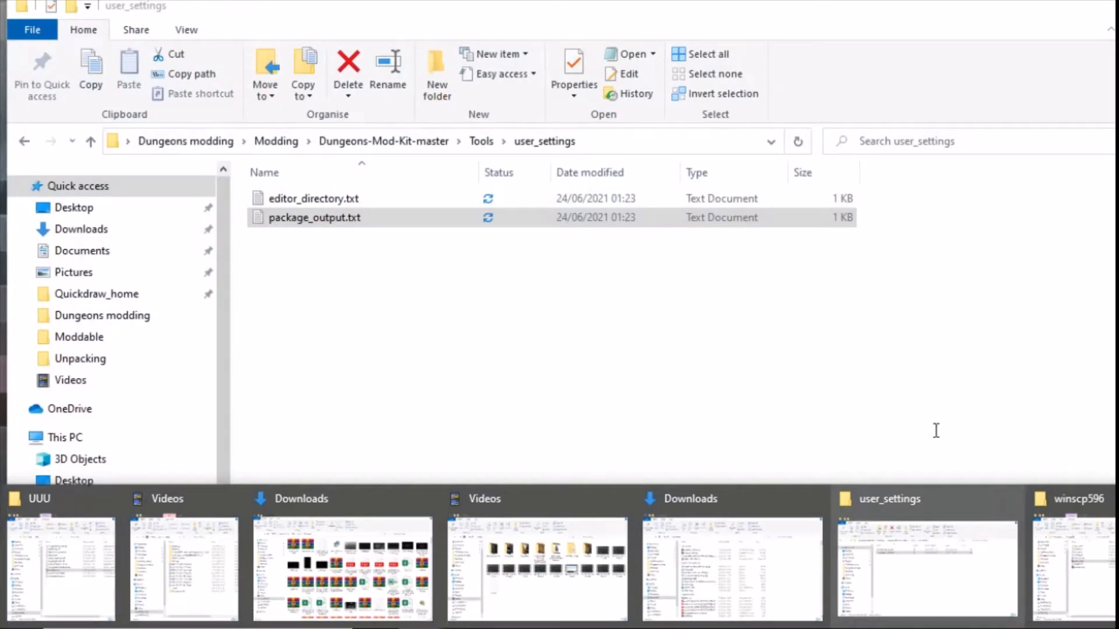
{"action": "left_click", "coordinate": [935, 430]}
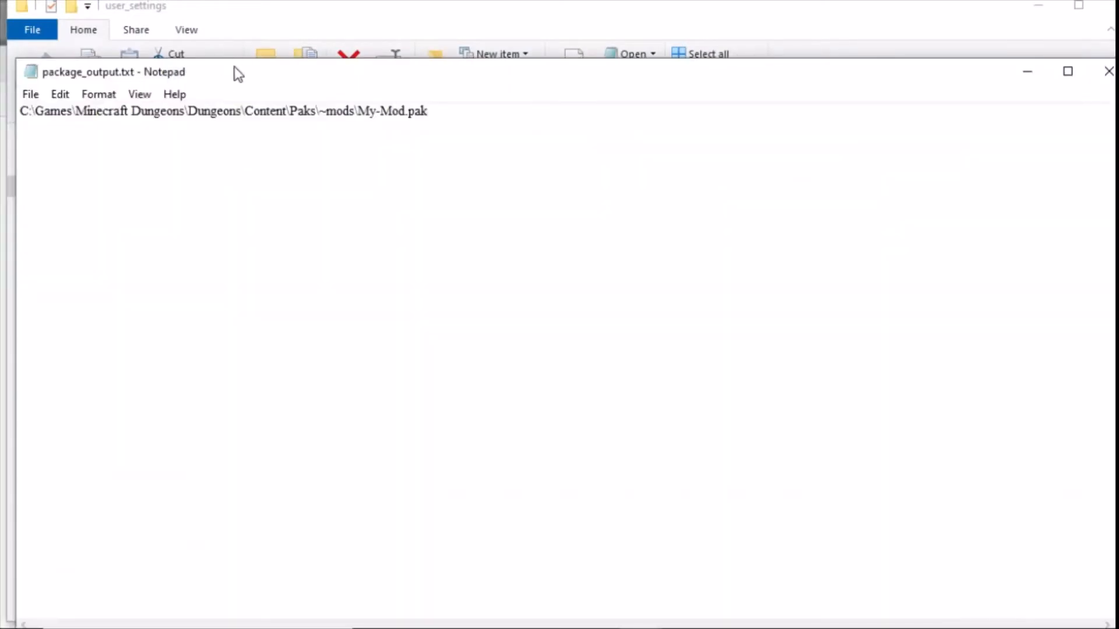
{"action": "left_click_drag", "start_coordinate": [234, 67], "coordinate": [568, 58]}
{"action": "left_click", "coordinate": [389, 16]}
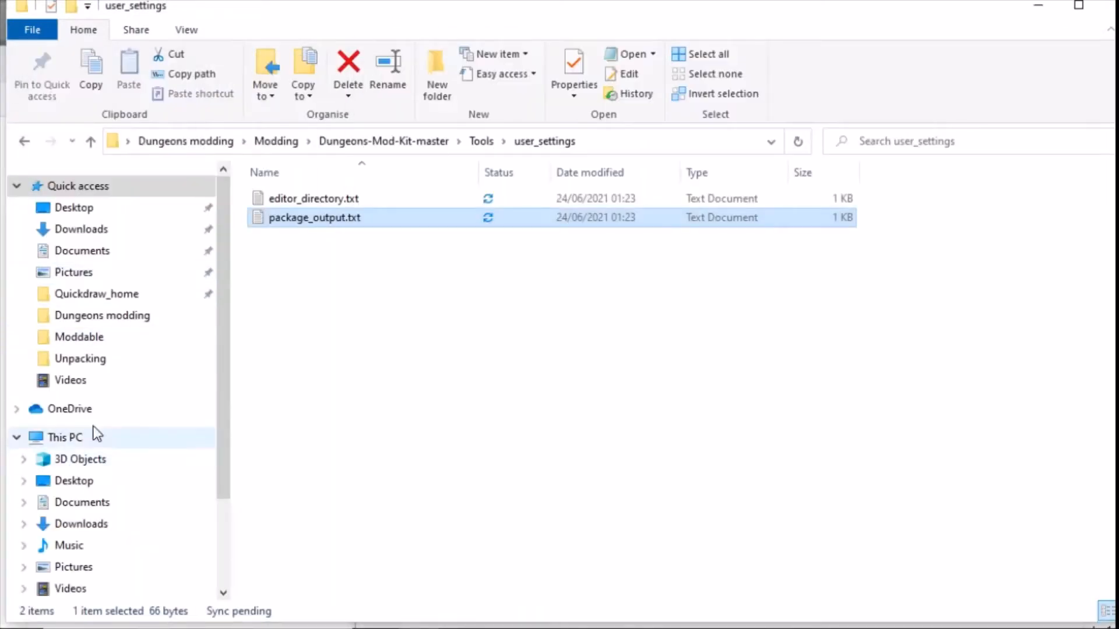
{"action": "scroll", "coordinate": [129, 457], "scroll_direction": "down", "scroll_amount": 1}
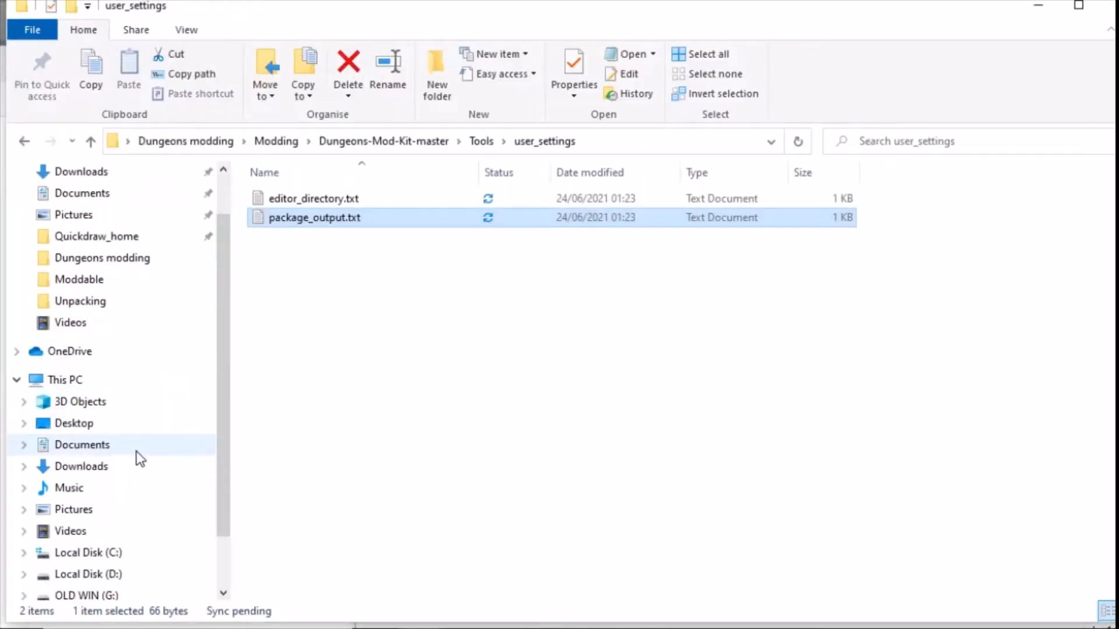
{"action": "left_click", "coordinate": [110, 574]}
{"action": "left_click", "coordinate": [299, 200]}
{"action": "double_click", "coordinate": [299, 200]}
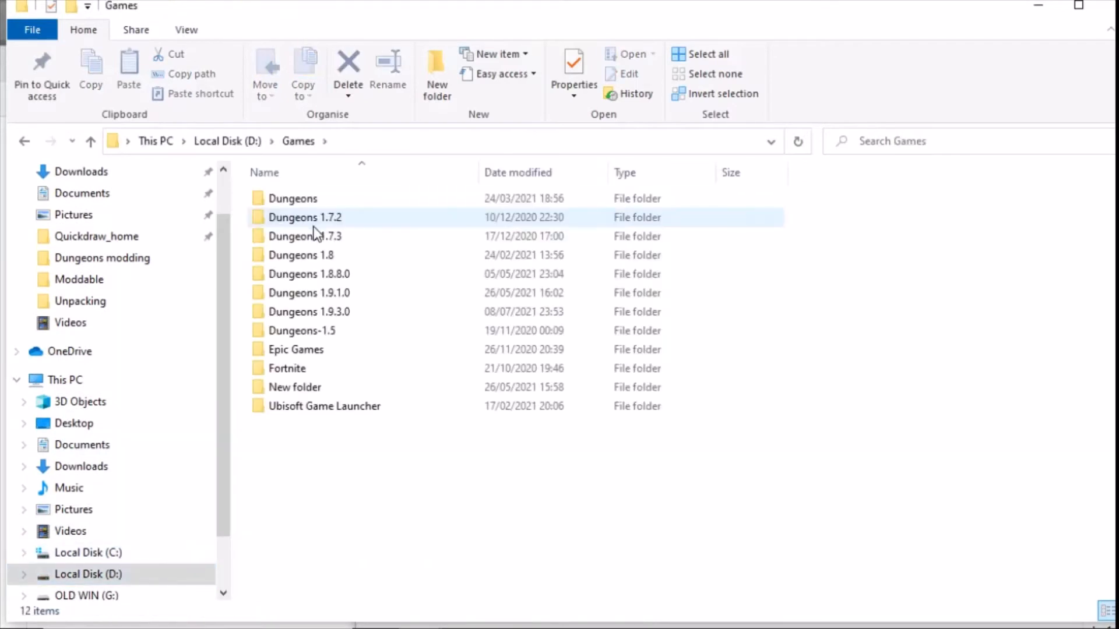
{"action": "double_click", "coordinate": [327, 314]}
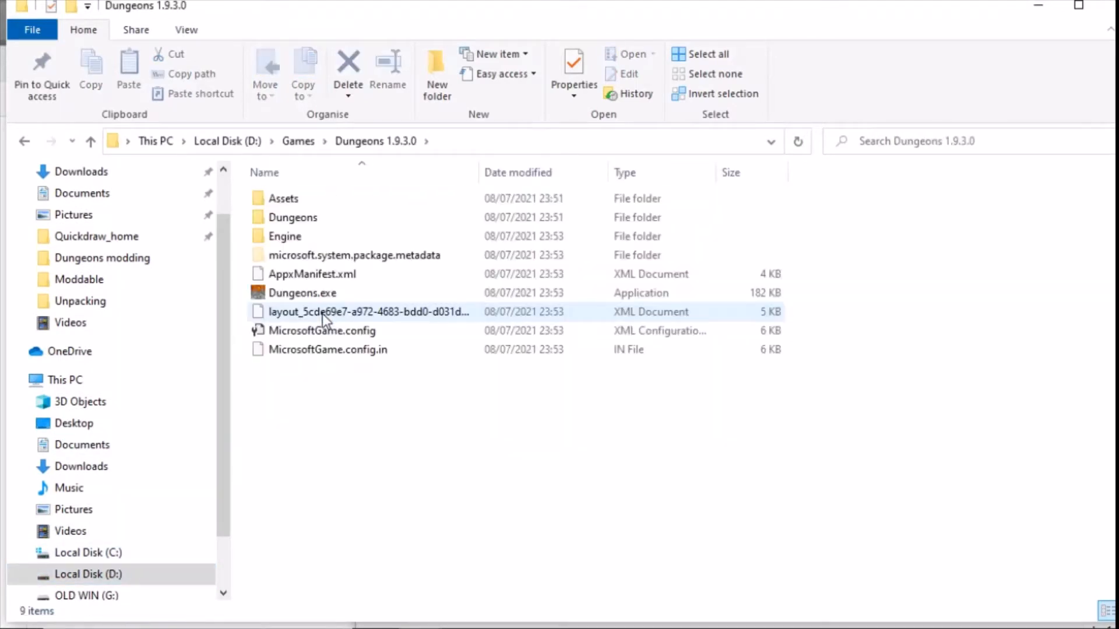
Step: Open the game's Dungeons\Content\Paks\~mods folder and copy its full path
{"action": "double_click", "coordinate": [298, 218]}
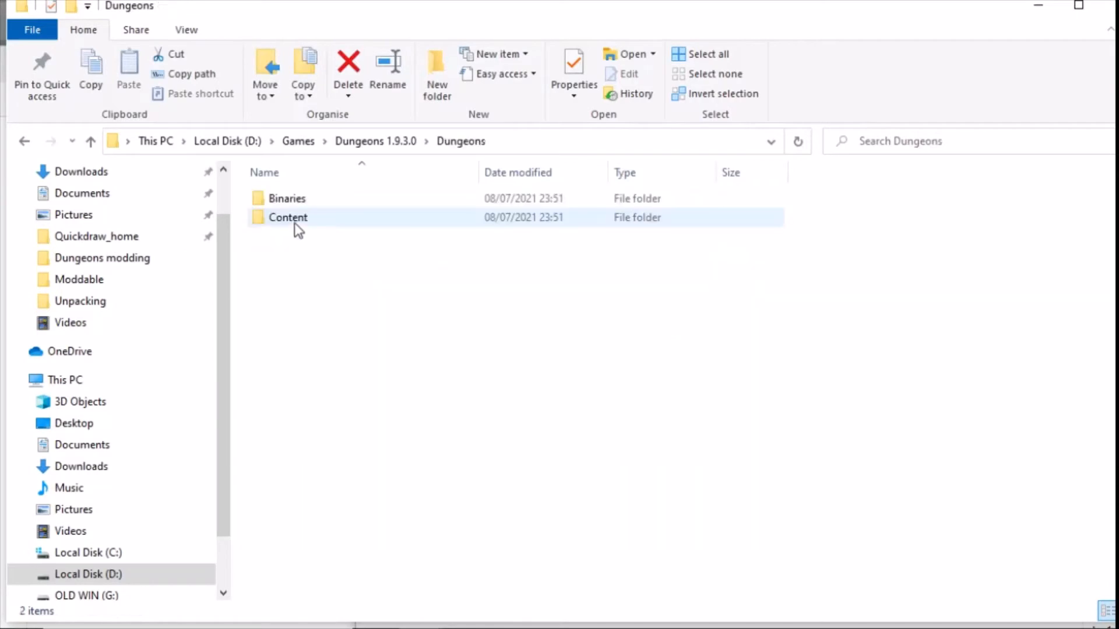
{"action": "double_click", "coordinate": [292, 221]}
{"action": "double_click", "coordinate": [289, 221]}
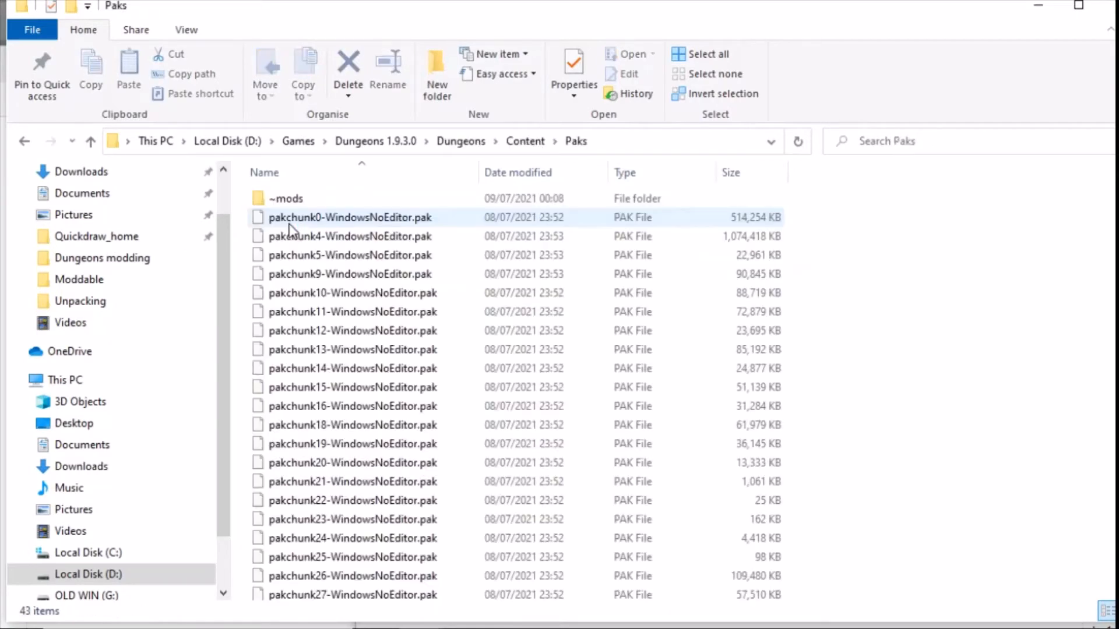
{"action": "double_click", "coordinate": [289, 195]}
{"action": "left_click", "coordinate": [666, 147]}
{"action": "key", "text": "ctrl+c"}
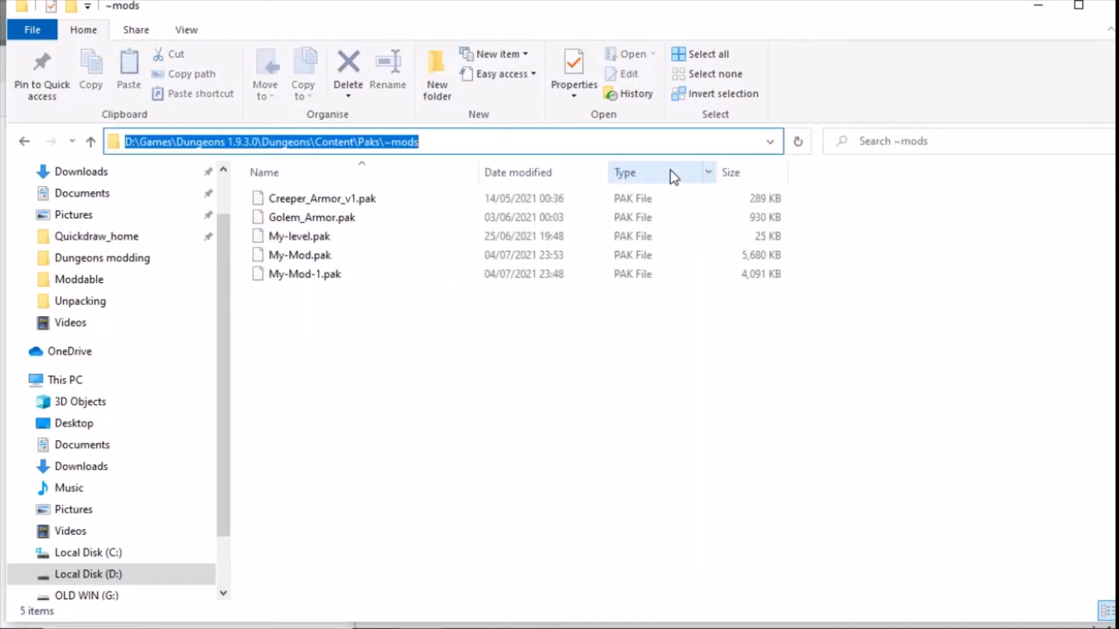
Step: Return to the mod kit's Tools\user_settings folder
{"action": "left_click", "coordinate": [24, 141]}
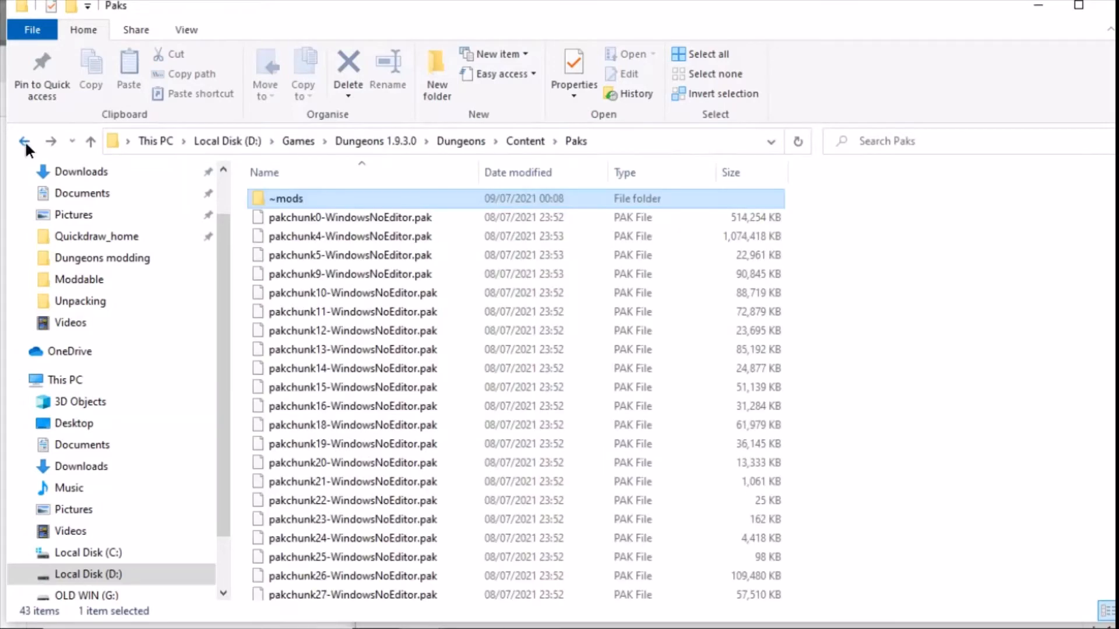
{"action": "left_click", "coordinate": [24, 142]}
{"action": "left_click", "coordinate": [25, 141]}
{"action": "left_click", "coordinate": [25, 141]}
{"action": "left_click", "coordinate": [24, 142]}
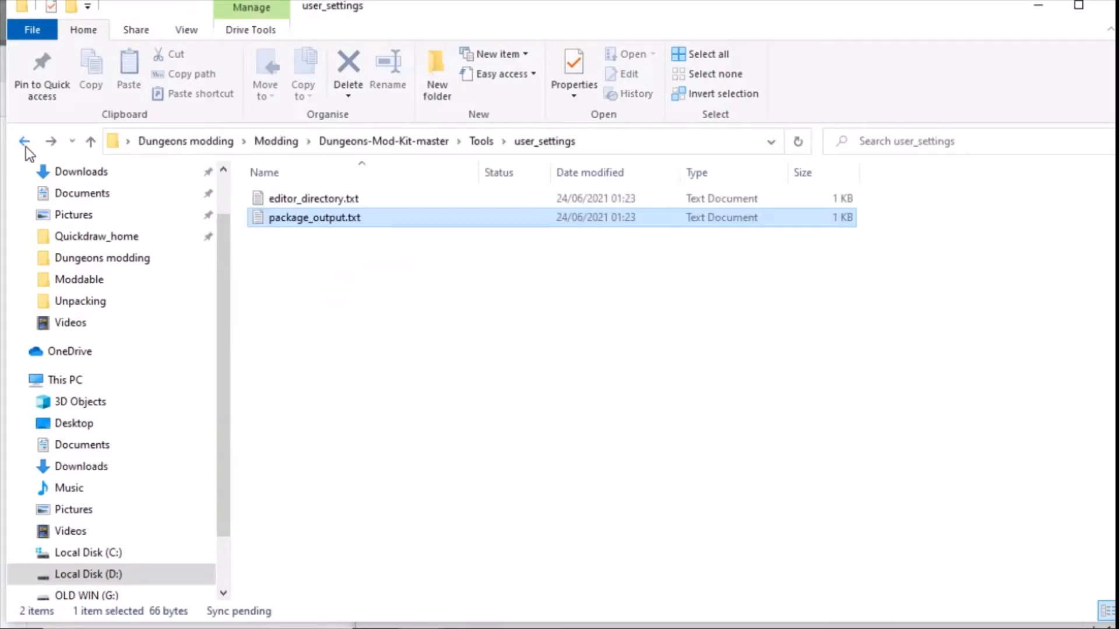
{"action": "left_click", "coordinate": [25, 141]}
{"action": "left_click", "coordinate": [50, 141]}
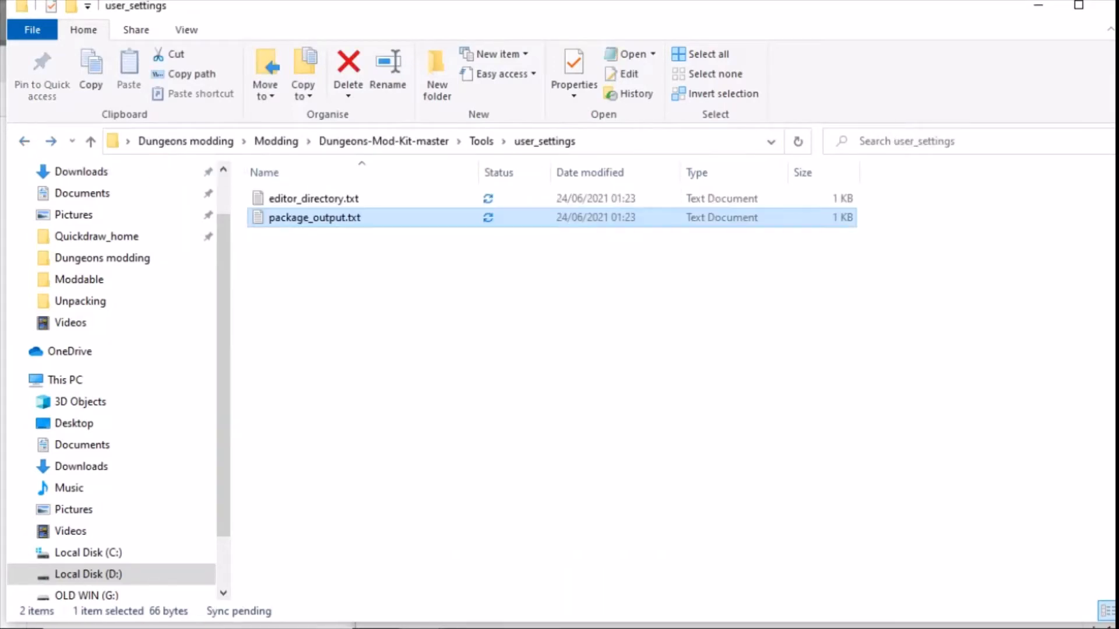
Step: Replace the folder path before My-Mod.pak in package_output.txt with D:\Games\Dungeons 1.9.3.0\Dungeons\Content\Paks\~mods and save the file
{"action": "double_click", "coordinate": [309, 217]}
{"action": "left_click_drag", "start_coordinate": [793, 102], "coordinate": [729, 99]}
{"action": "left_click", "coordinate": [740, 125]}
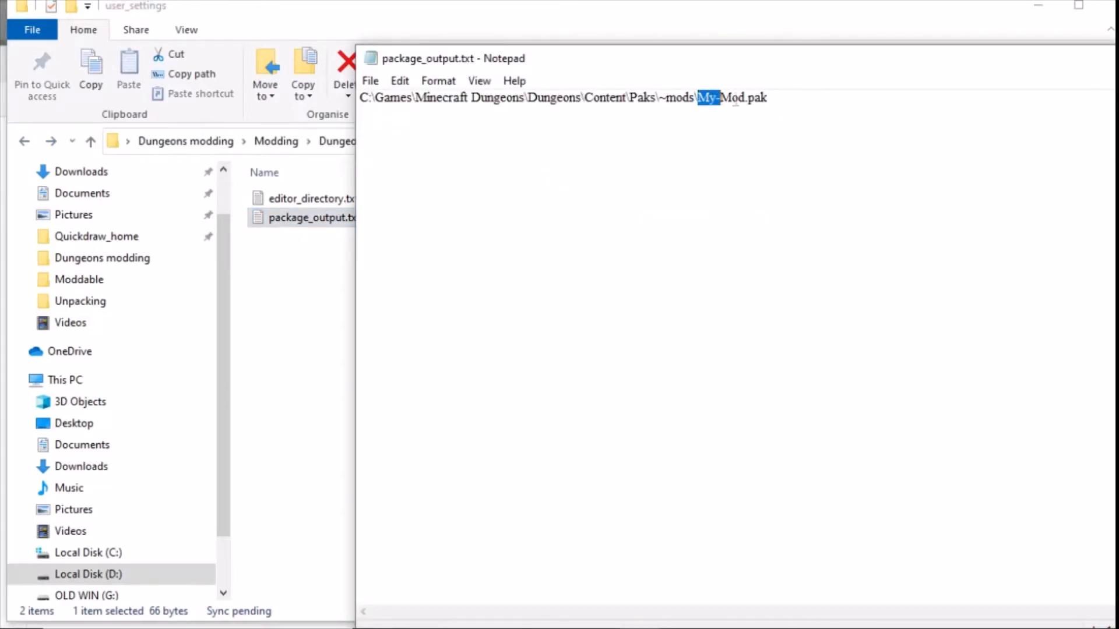
{"action": "left_click_drag", "start_coordinate": [803, 99], "coordinate": [360, 99]}
{"action": "key", "text": "ctrl+v"}
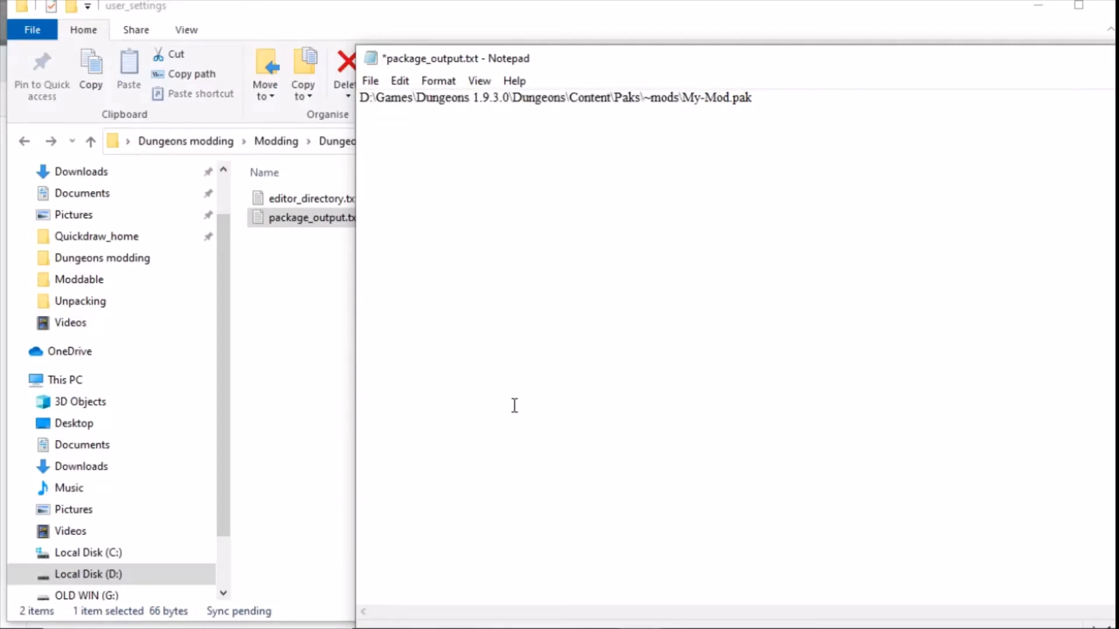
{"action": "key", "text": "ctrl+s"}
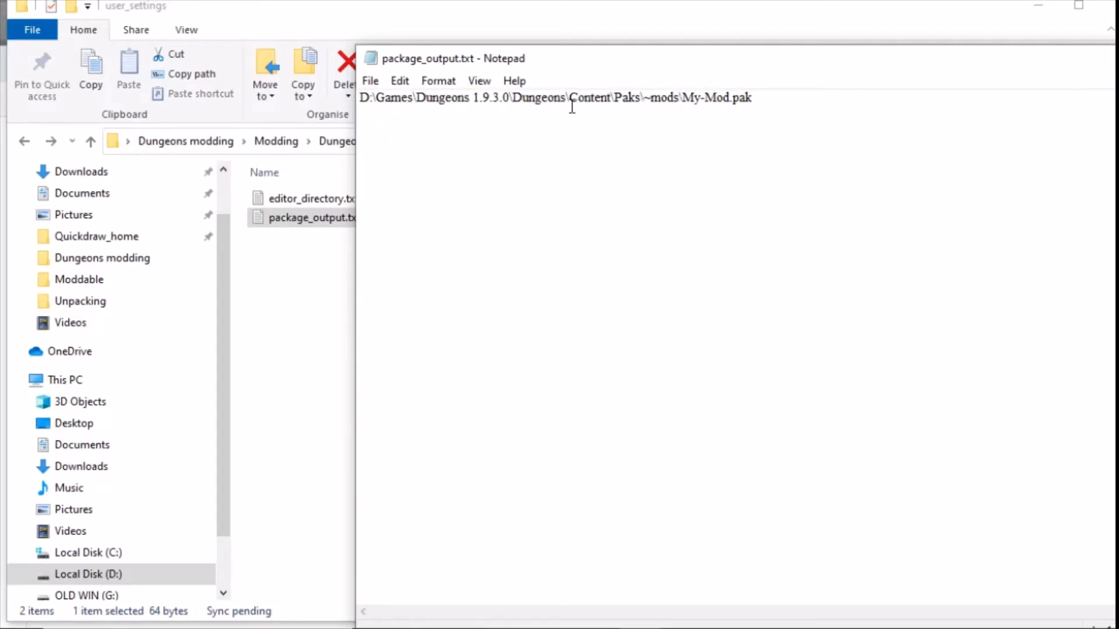
Step: Change the output file name in package_output.txt to working-Mod.pak, save the file, and close it
{"action": "double_click", "coordinate": [662, 98]}
{"action": "left_click_drag", "start_coordinate": [1014, 64], "coordinate": [755, 73]}
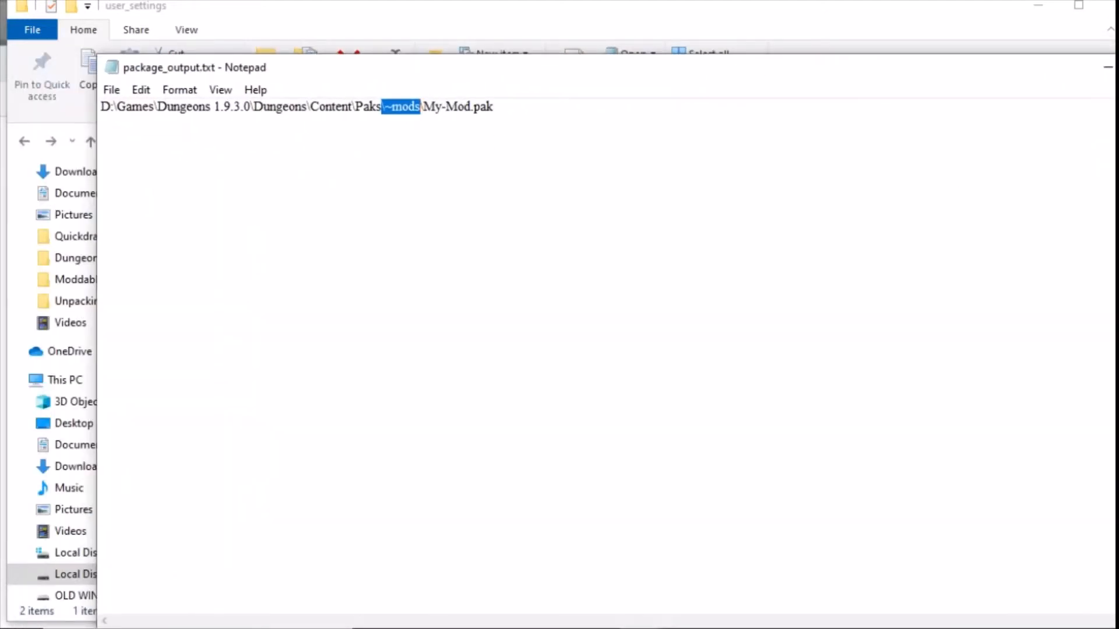
{"action": "left_click", "coordinate": [430, 135]}
{"action": "left_click_drag", "start_coordinate": [469, 110], "coordinate": [432, 116]}
{"action": "left_click", "coordinate": [438, 111]}
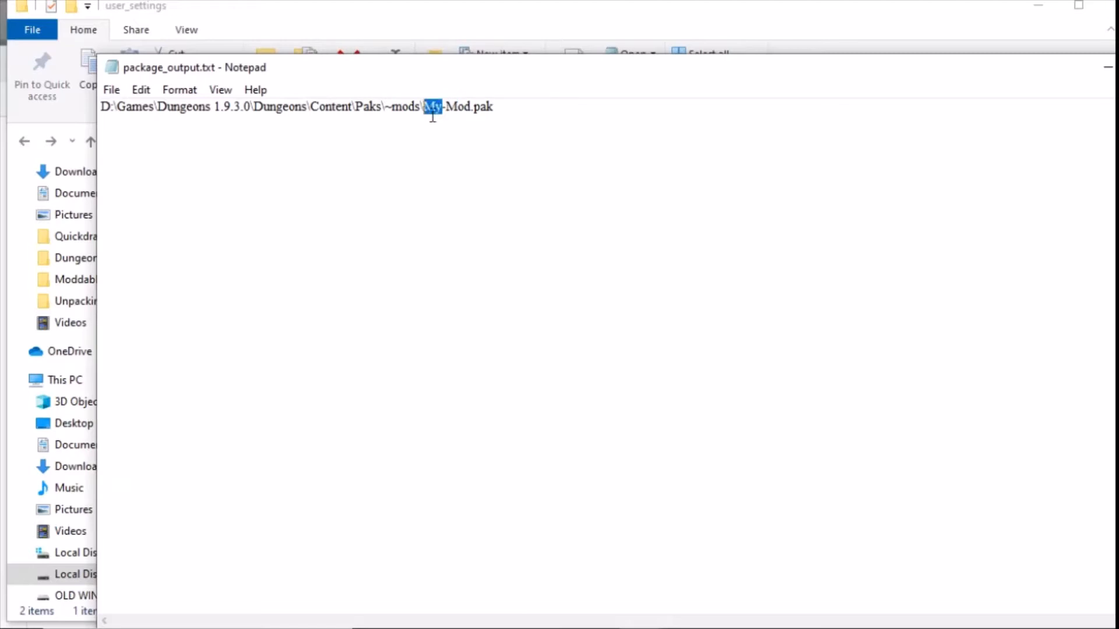
{"action": "type", "text": "Working"}
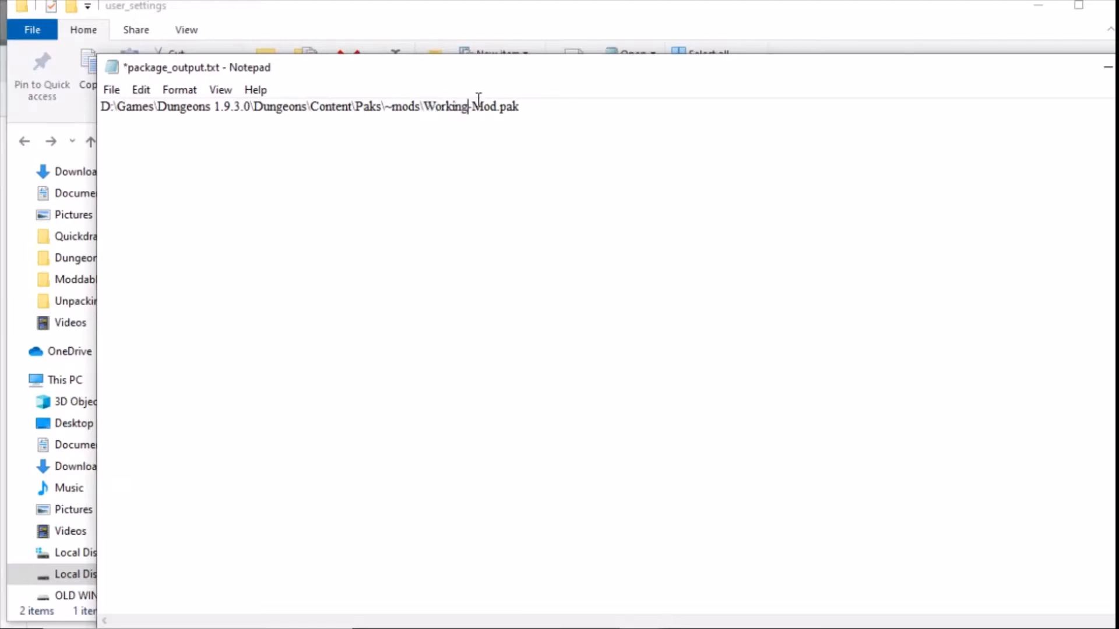
{"action": "key", "text": "Delete"}
{"action": "type", "text": "w"}
{"action": "key", "text": "ctrl+s"}
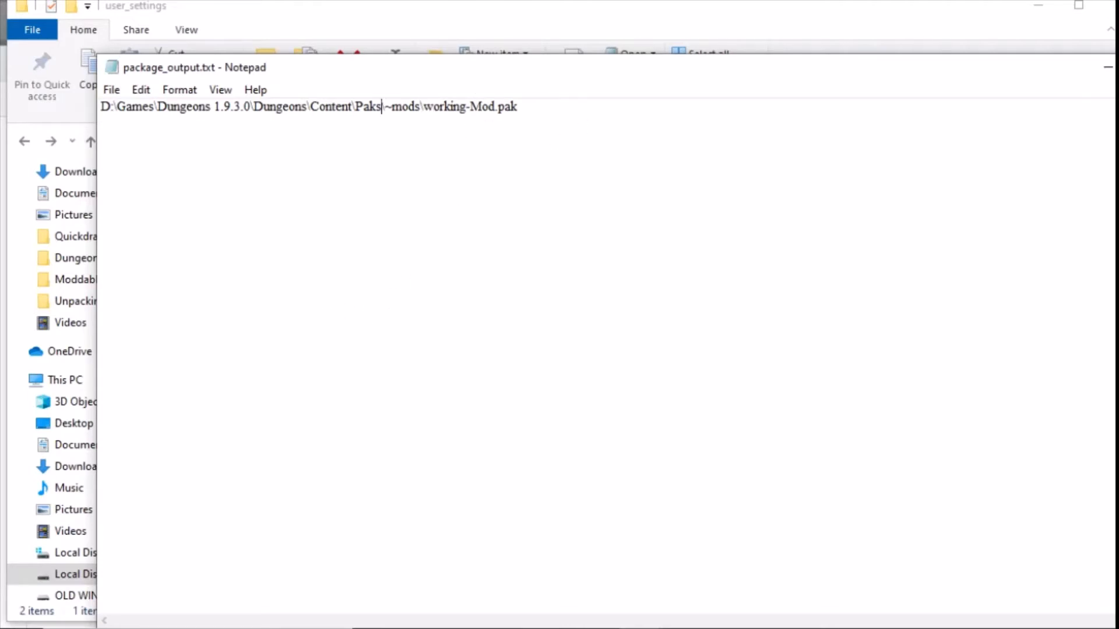
{"action": "left_click", "coordinate": [1117, 67]}
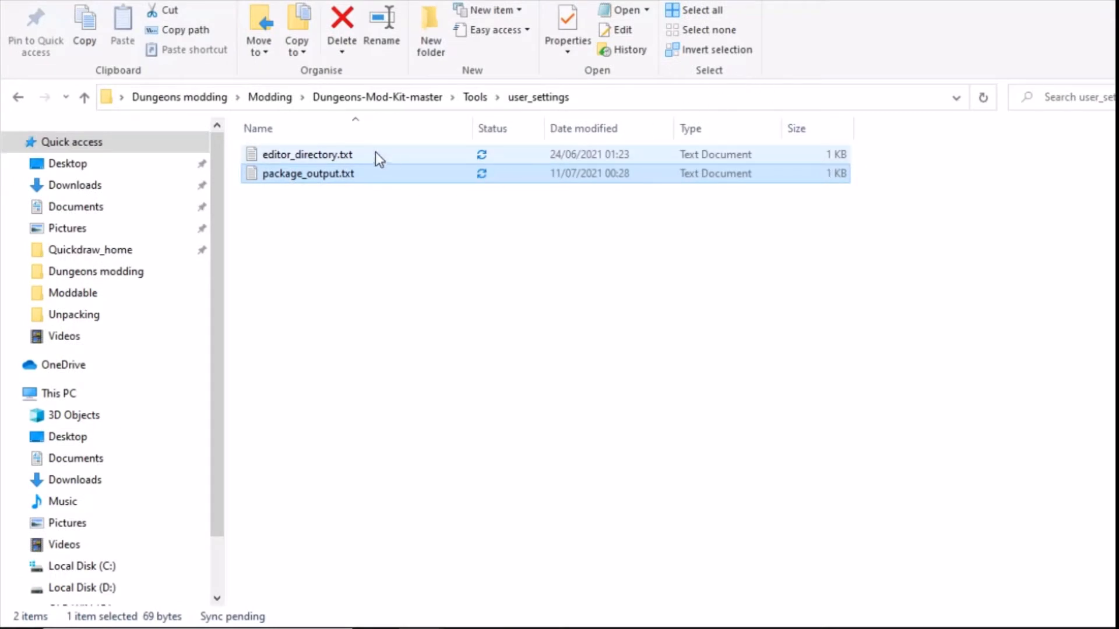
Step: Open editor_directory.txt from the user_settings folder and highlight its Unreal Engine path
{"action": "left_click", "coordinate": [303, 160]}
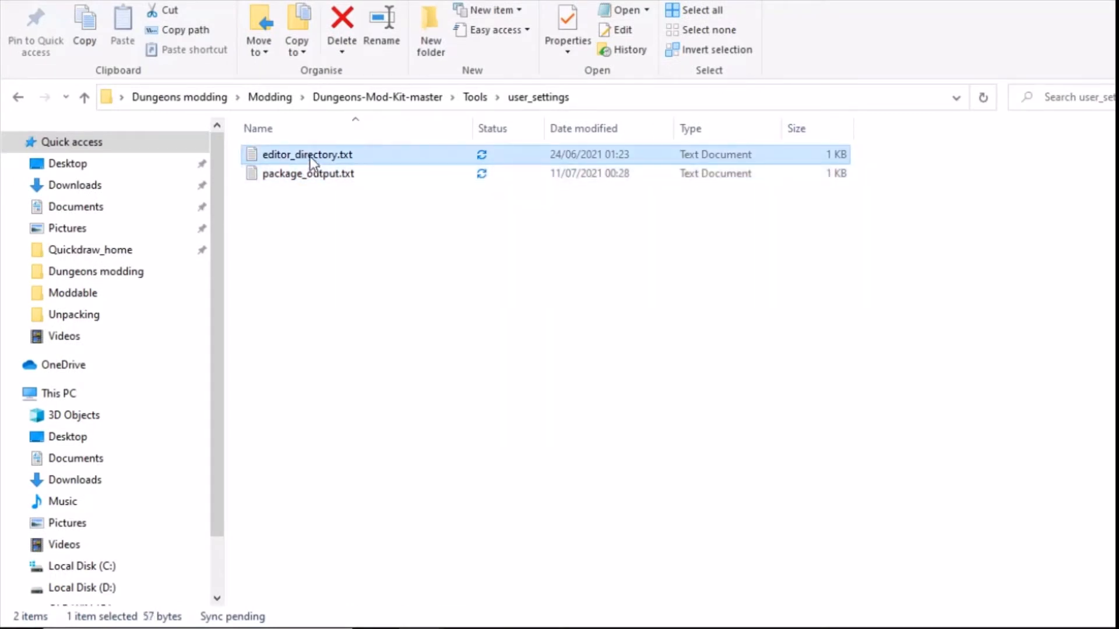
{"action": "double_click", "coordinate": [306, 156]}
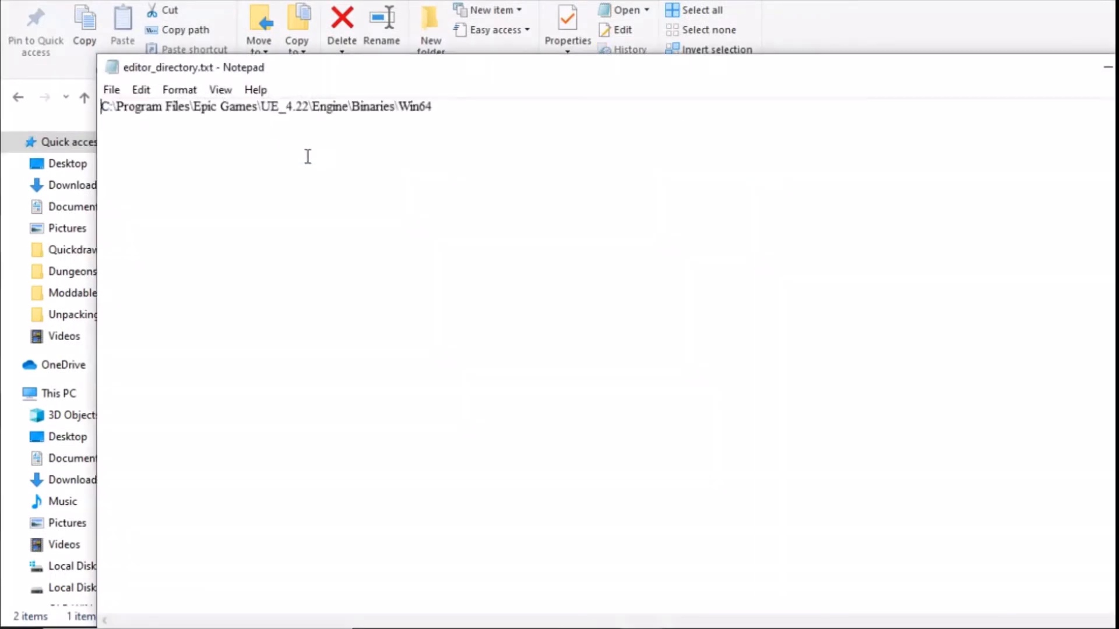
{"action": "left_click_drag", "start_coordinate": [194, 107], "coordinate": [419, 108]}
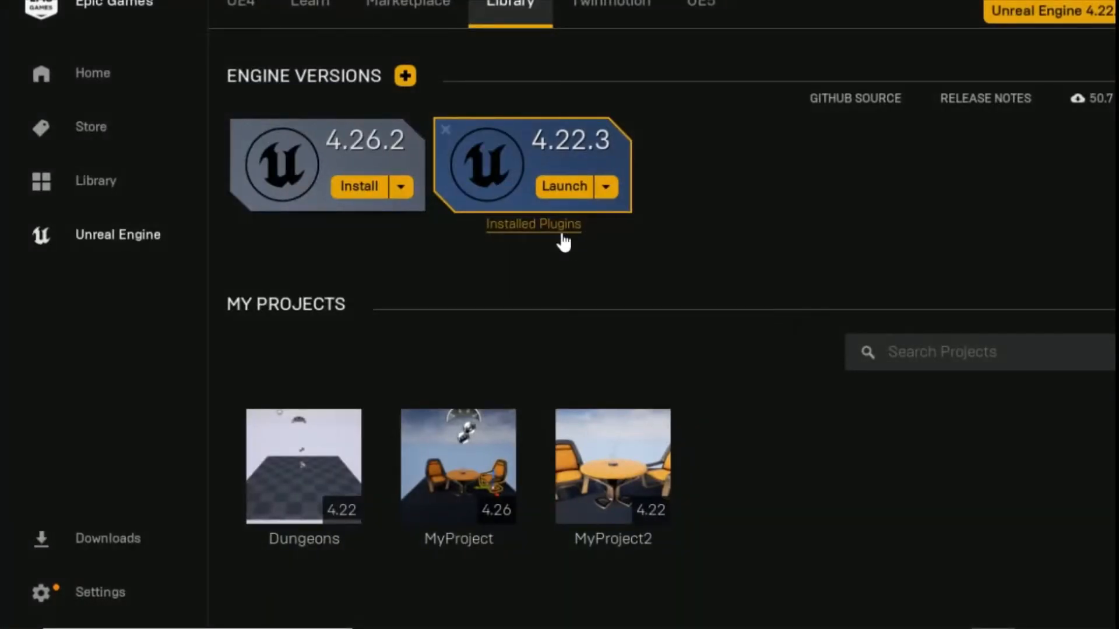
Step: Create a shortcut for Unreal Engine 4.22.3 in the Epic Games Launcher and open the shortcut's properties
{"action": "left_click", "coordinate": [606, 188]}
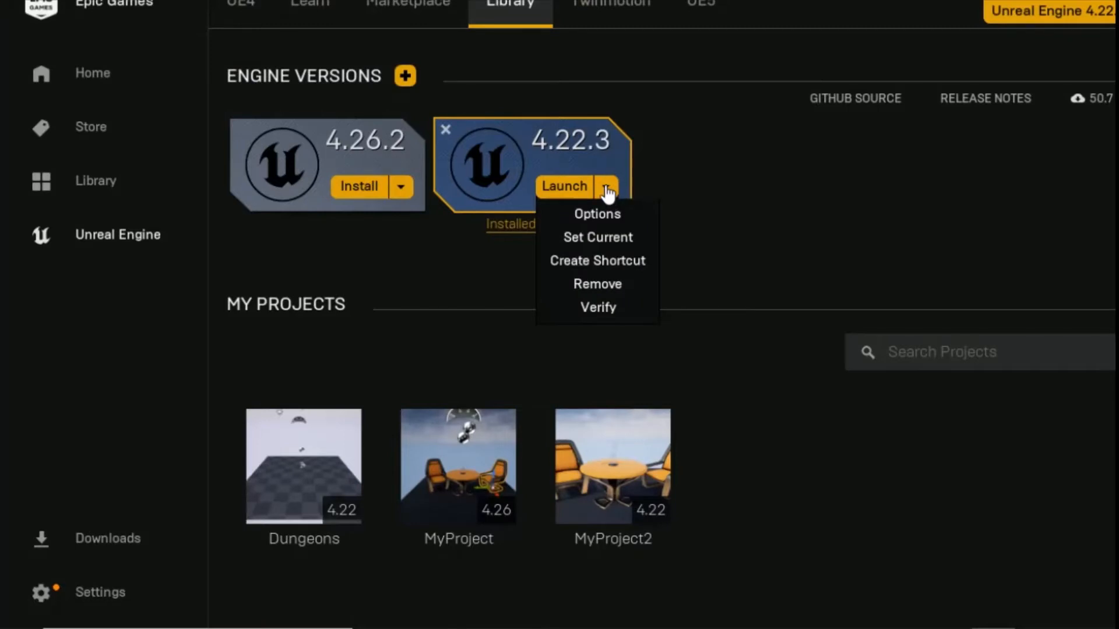
{"action": "left_click", "coordinate": [625, 261]}
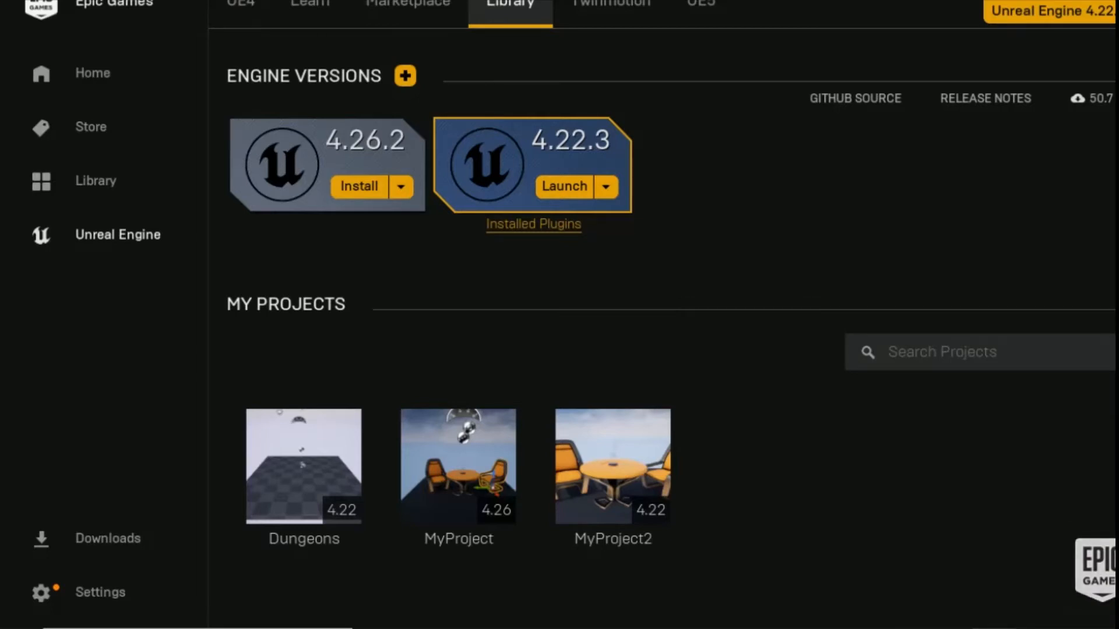
{"action": "right_click", "coordinate": [47, 1]}
{"action": "left_click", "coordinate": [126, 298]}
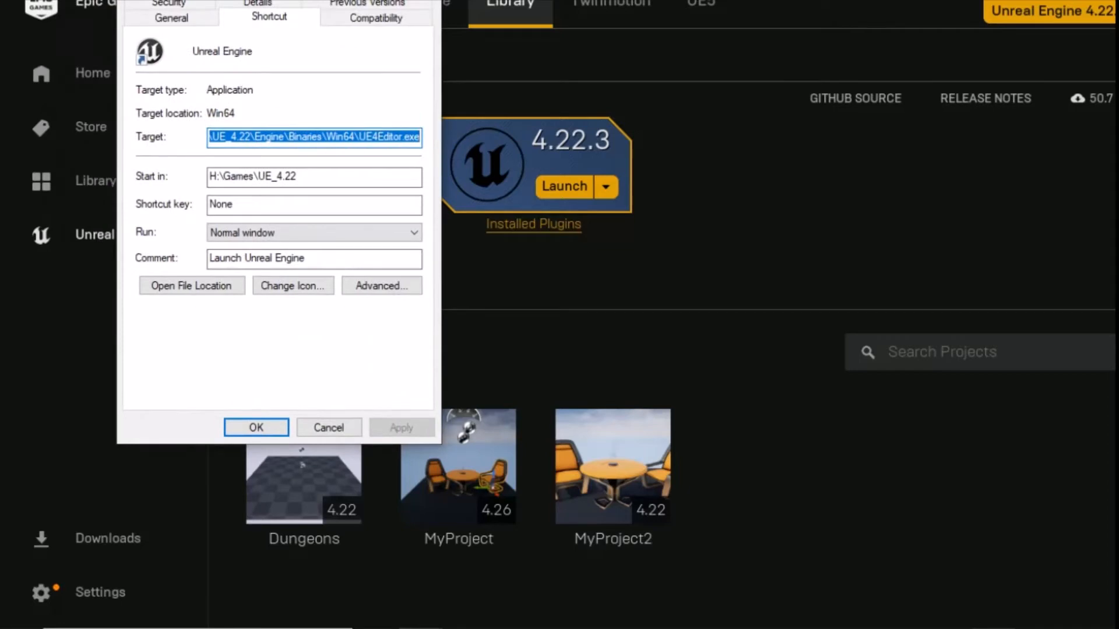
Step: Copy the full target path of the Unreal Engine shortcut and close its properties without changes
{"action": "left_click_drag", "start_coordinate": [312, 1], "coordinate": [285, 0]}
{"action": "left_click", "coordinate": [277, 142]}
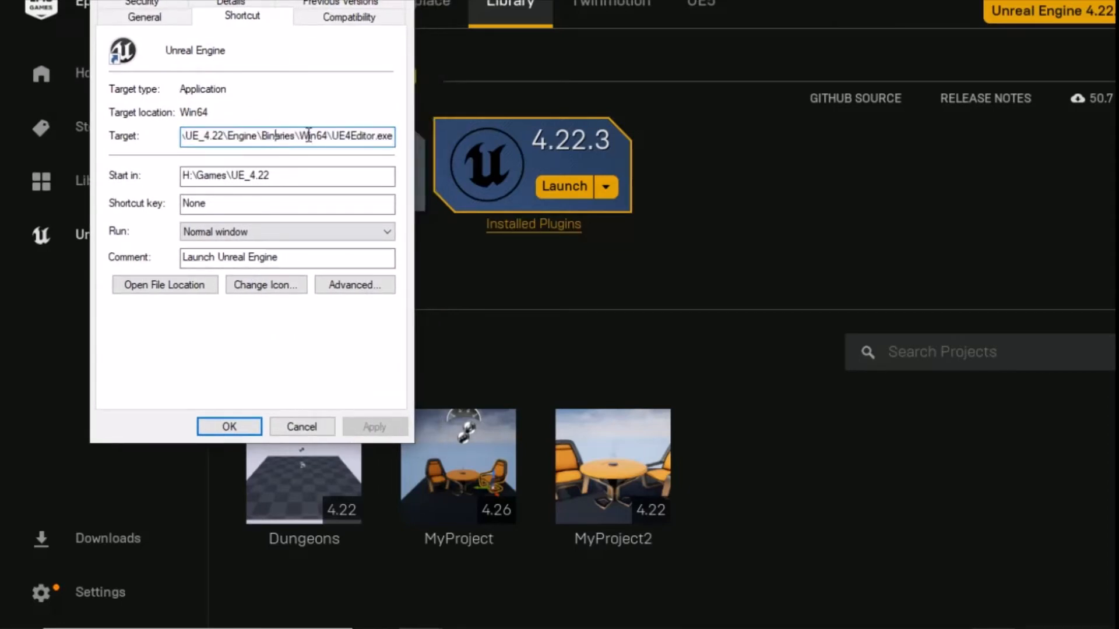
{"action": "double_click", "coordinate": [358, 134]}
{"action": "key", "text": "ctrl+c"}
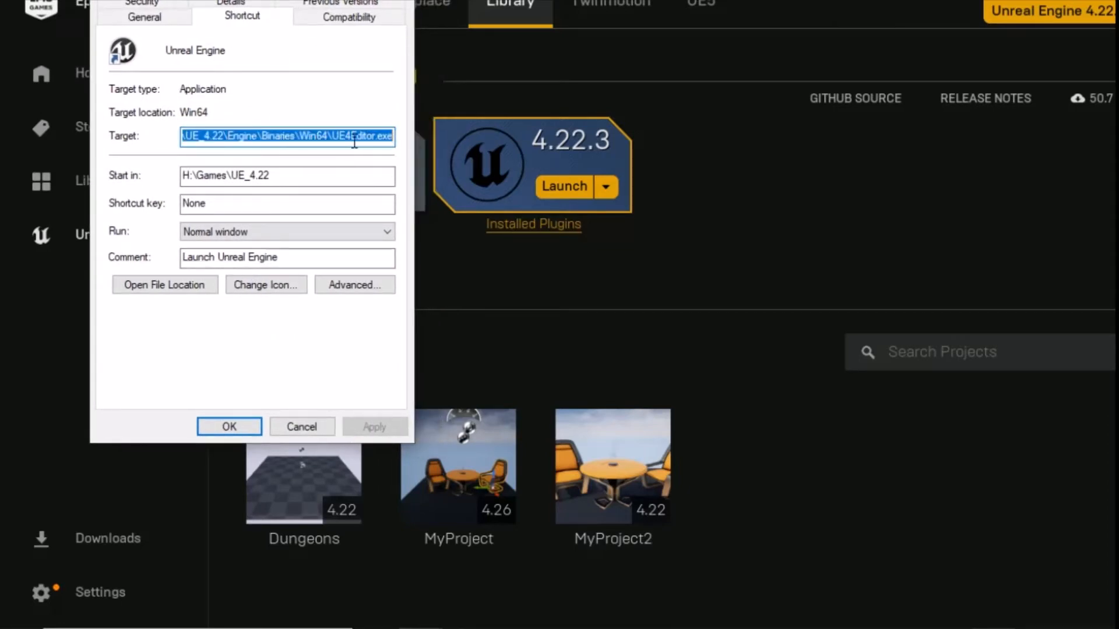
{"action": "left_click", "coordinate": [303, 428]}
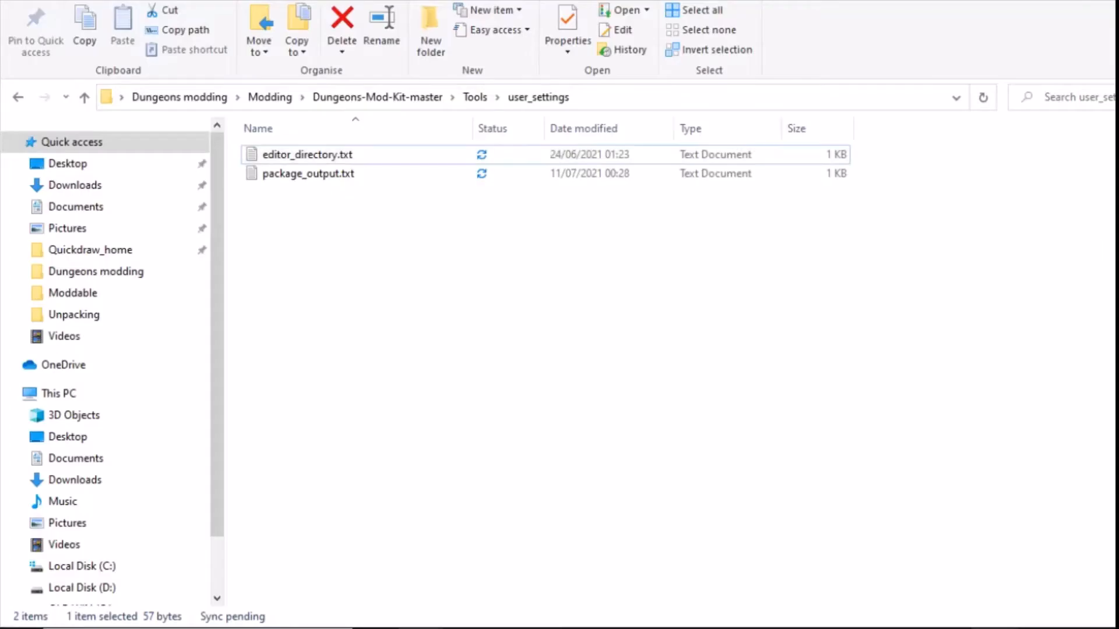
Step: Open editor_directory.txt, paste the copied Unreal Engine path on a new second line, and remove UE4Editor.exe from its end
{"action": "left_click", "coordinate": [505, 195]}
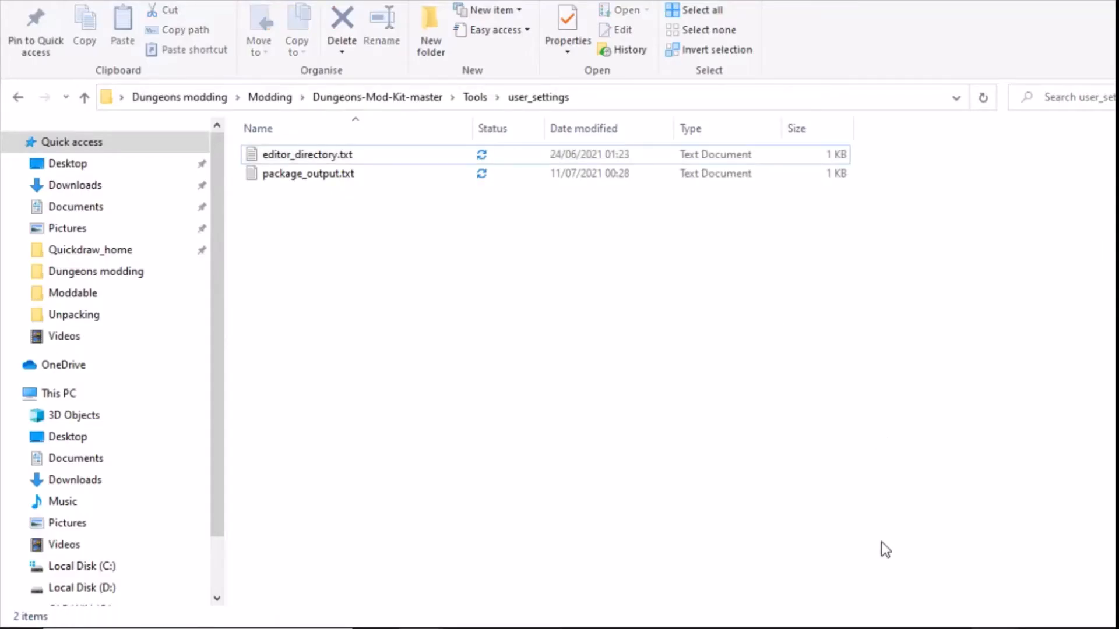
{"action": "double_click", "coordinate": [529, 154]}
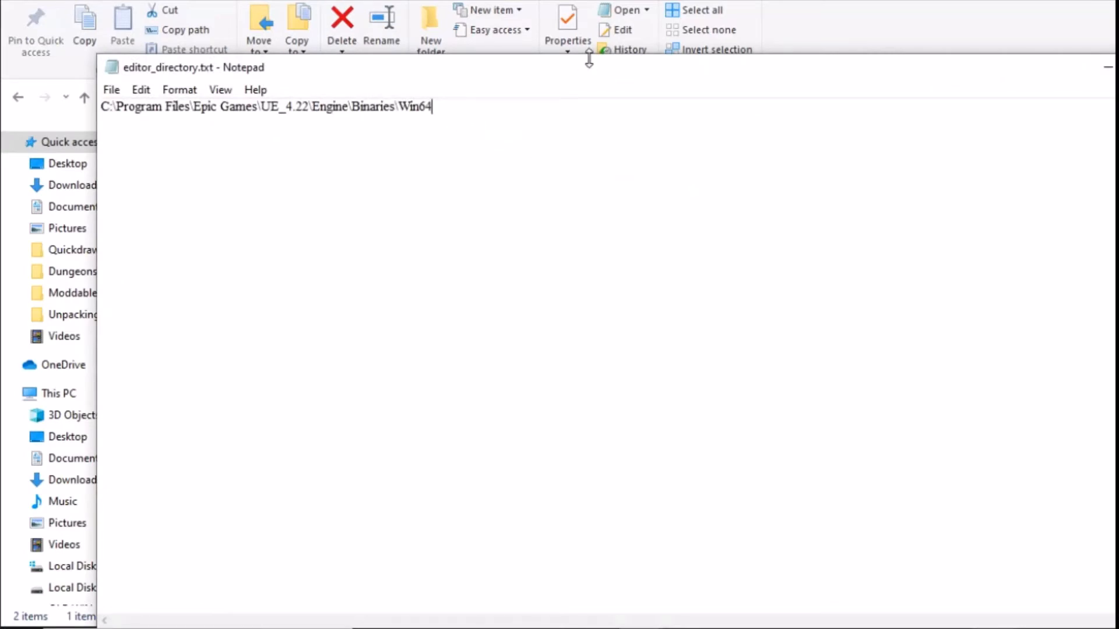
{"action": "key", "text": "Return"}
{"action": "key", "text": "ctrl+v"}
{"action": "left_click_drag", "start_coordinate": [420, 123], "coordinate": [335, 134]}
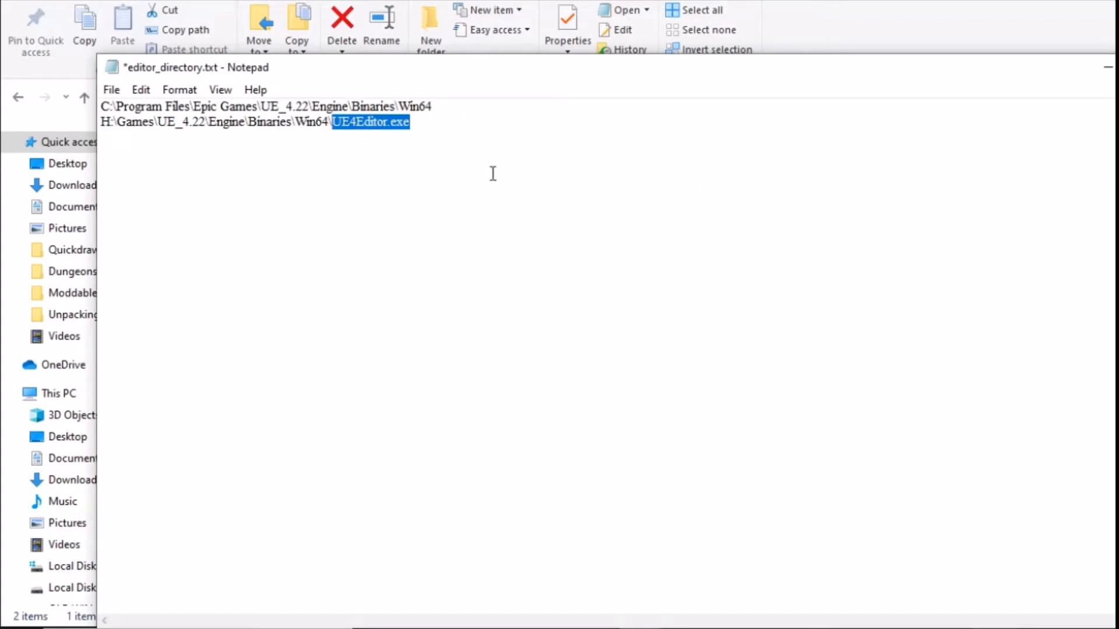
{"action": "key", "text": "BackSpace"}
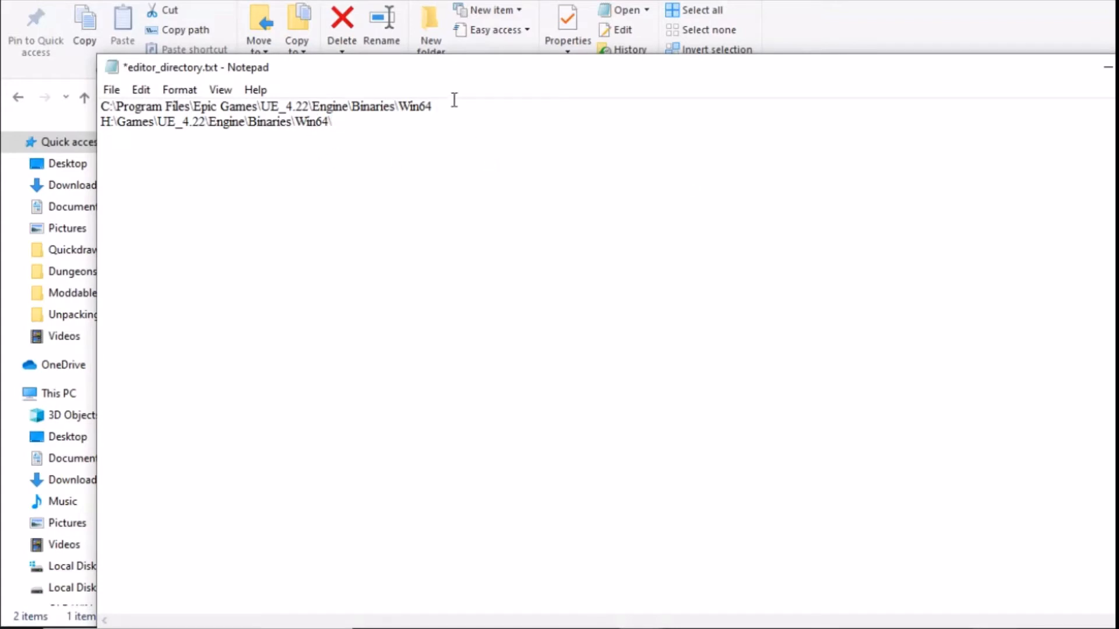
Step: Delete the original C: path line so only H:\Games\UE_4.22\Engine\Binaries\Win64\ remains, then save and close editor_directory.txt
{"action": "left_click_drag", "start_coordinate": [452, 101], "coordinate": [100, 107]}
{"action": "key", "text": "BackSpace"}
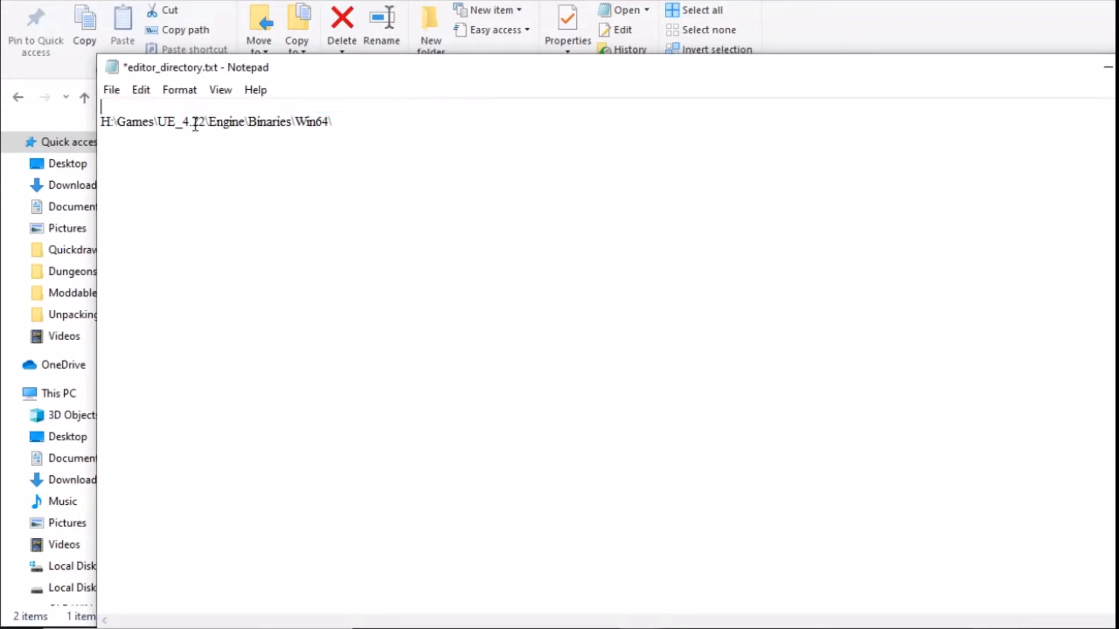
{"action": "key", "text": "Delete"}
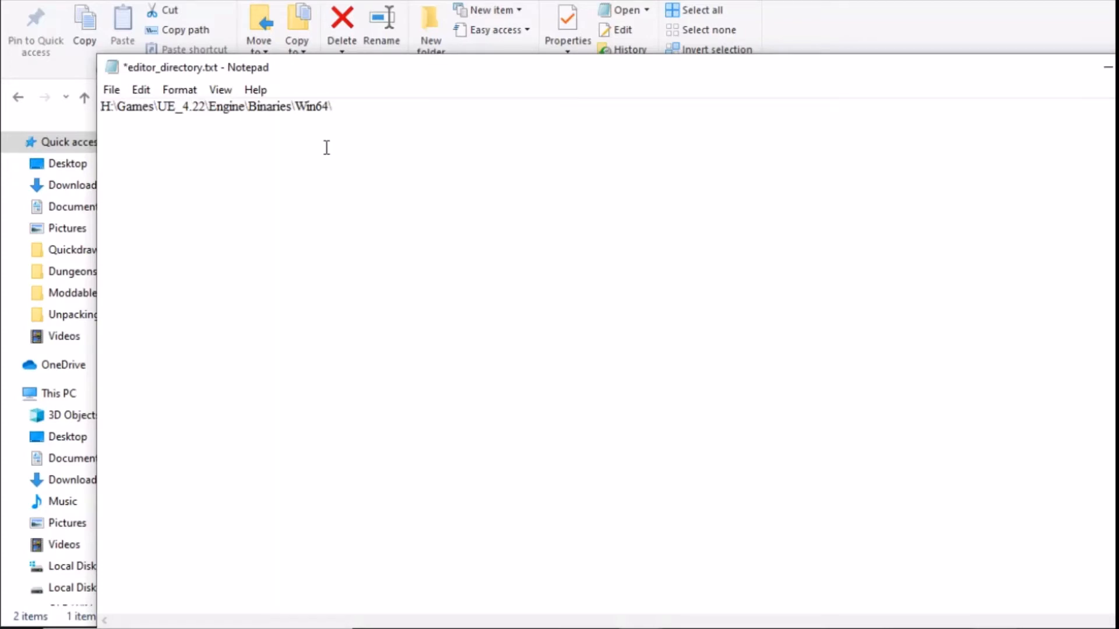
{"action": "key", "text": "ctrl+z"}
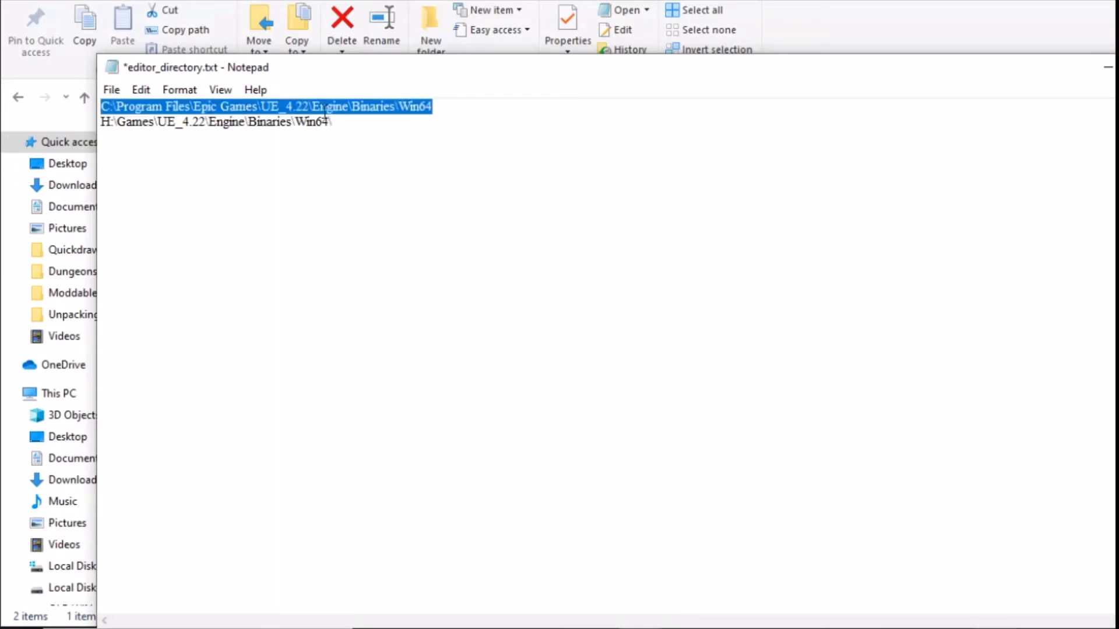
{"action": "key", "text": "ctrl+z"}
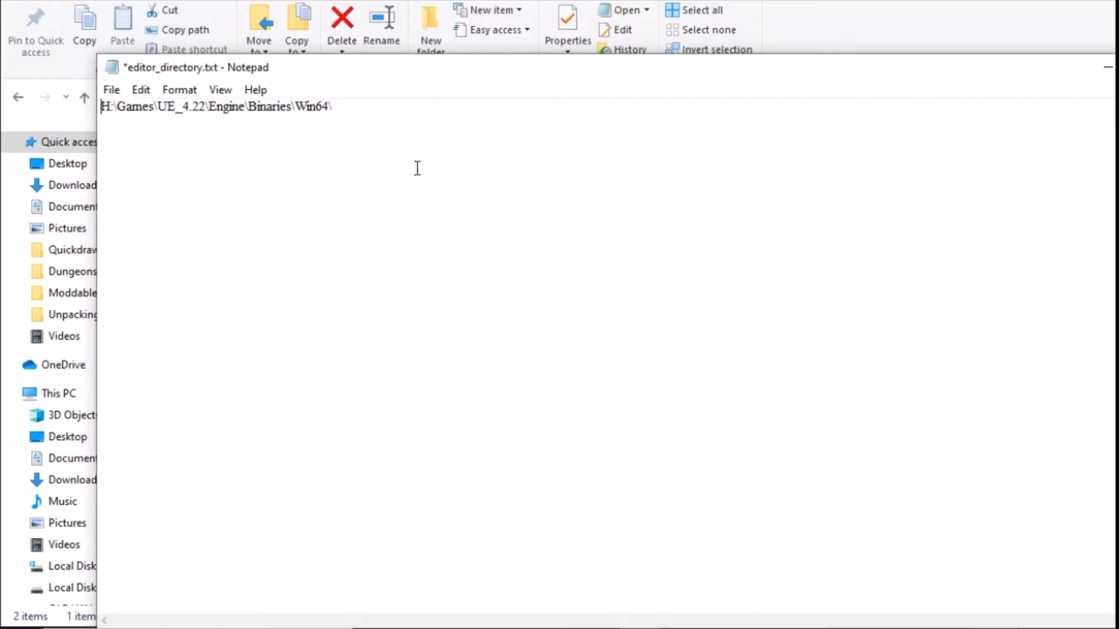
{"action": "key", "text": "ctrl+s"}
{"action": "left_click", "coordinate": [1117, 67]}
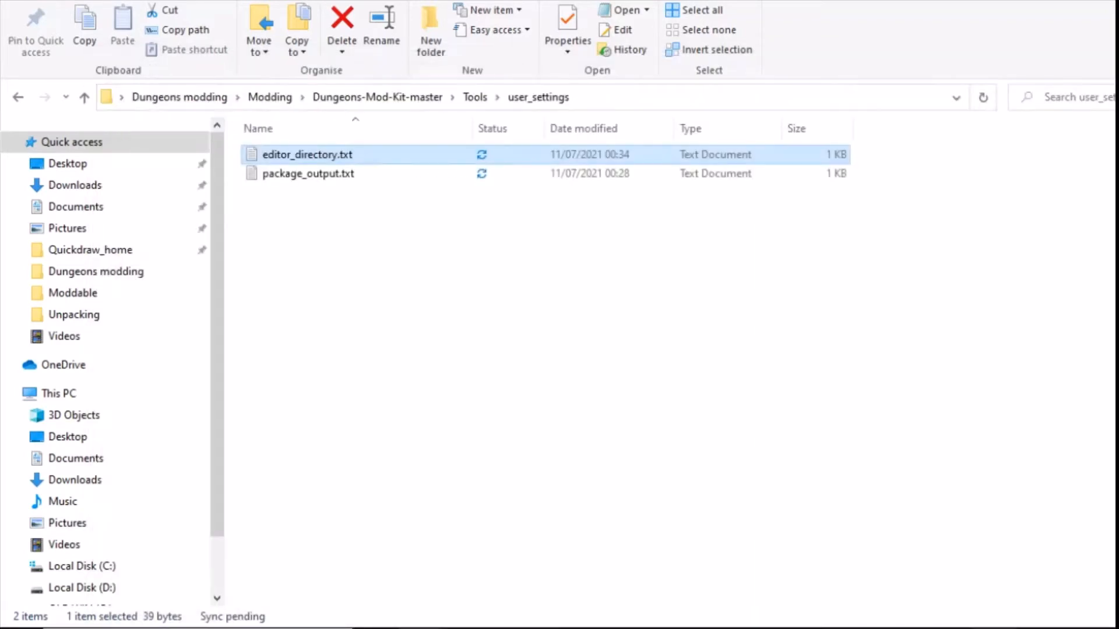
{"action": "left_click", "coordinate": [458, 252]}
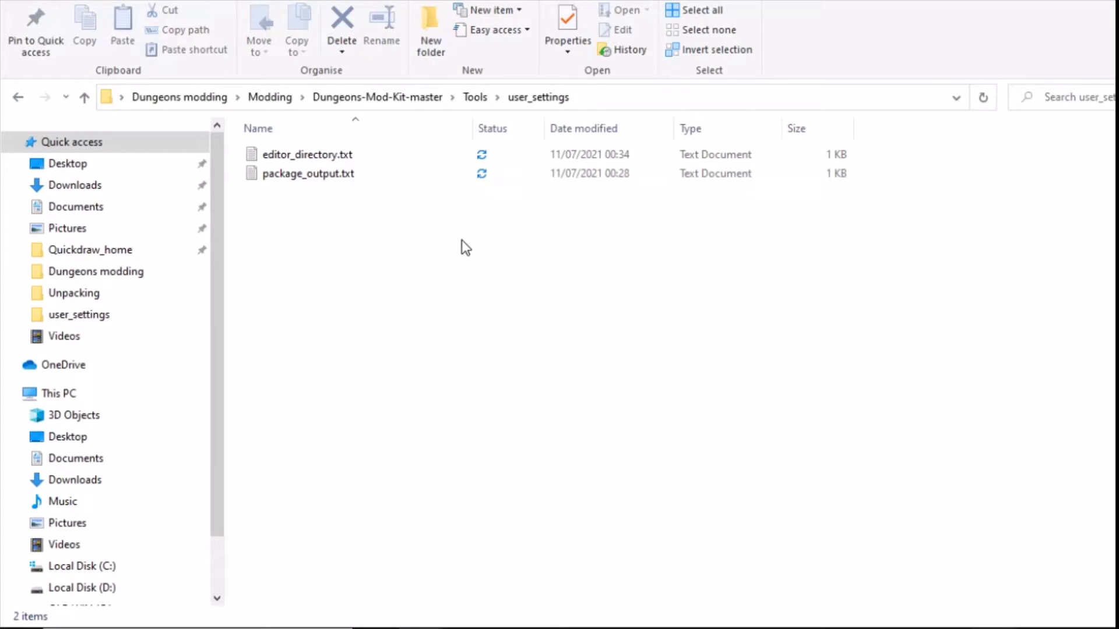
Step: Return to the mod kit's Tools folder and open its configs subfolder
{"action": "left_click", "coordinate": [19, 98]}
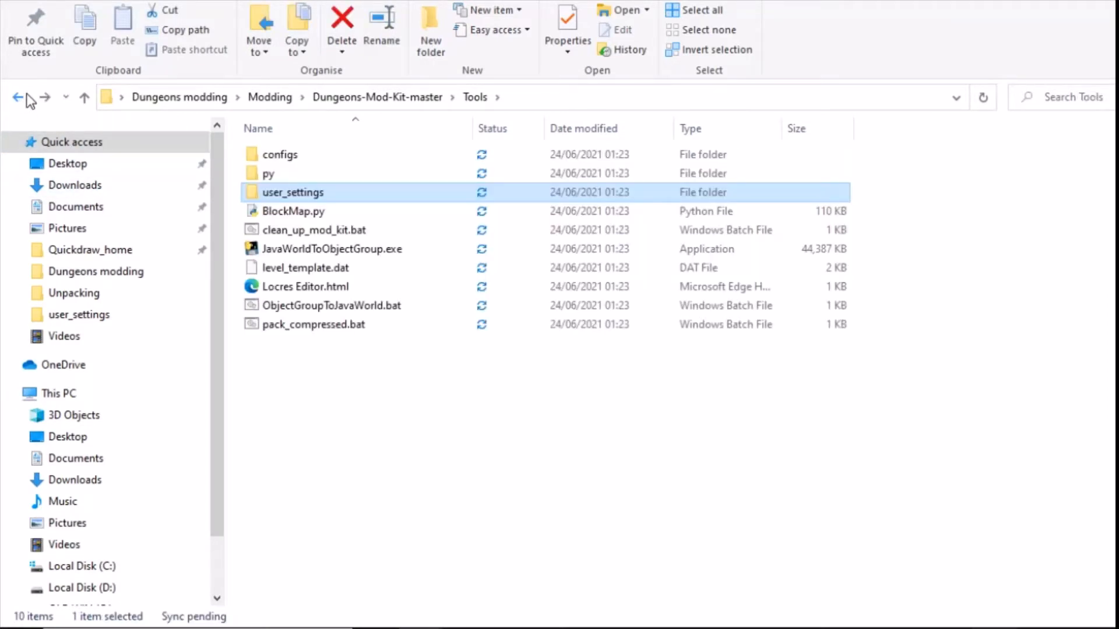
{"action": "double_click", "coordinate": [280, 154]}
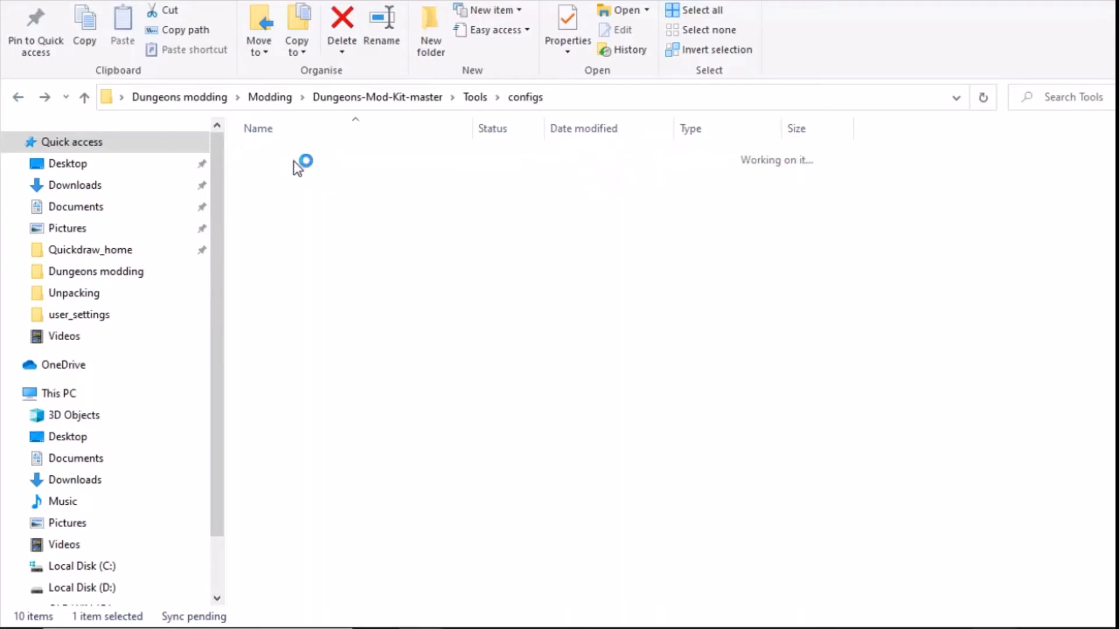
{"action": "left_click", "coordinate": [92, 146]}
{"action": "key", "text": "alt+Left"}
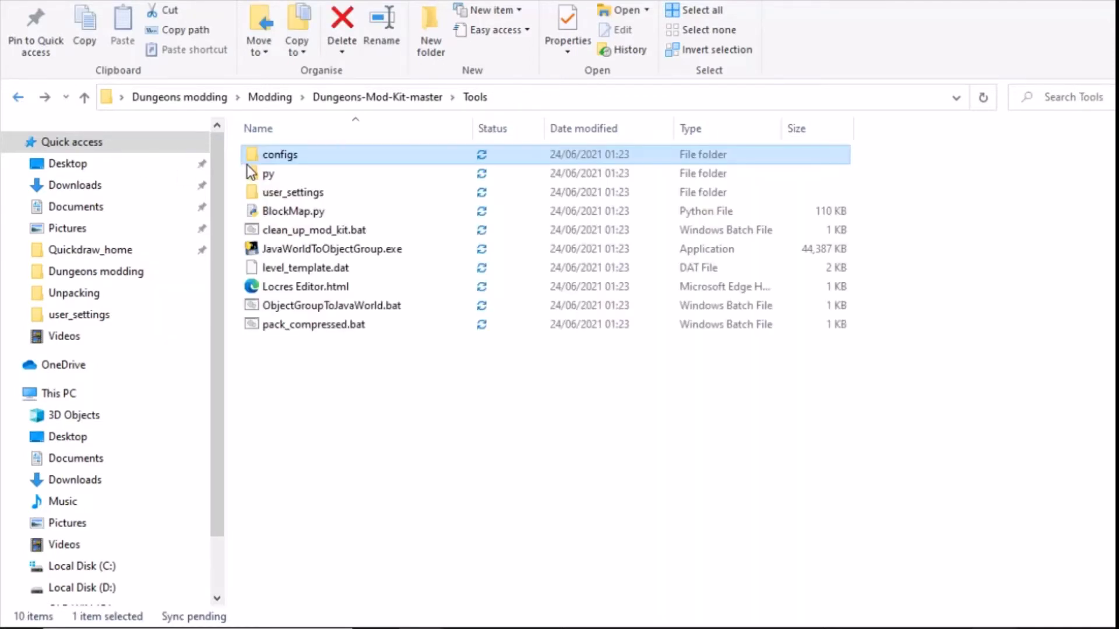
{"action": "double_click", "coordinate": [261, 177]}
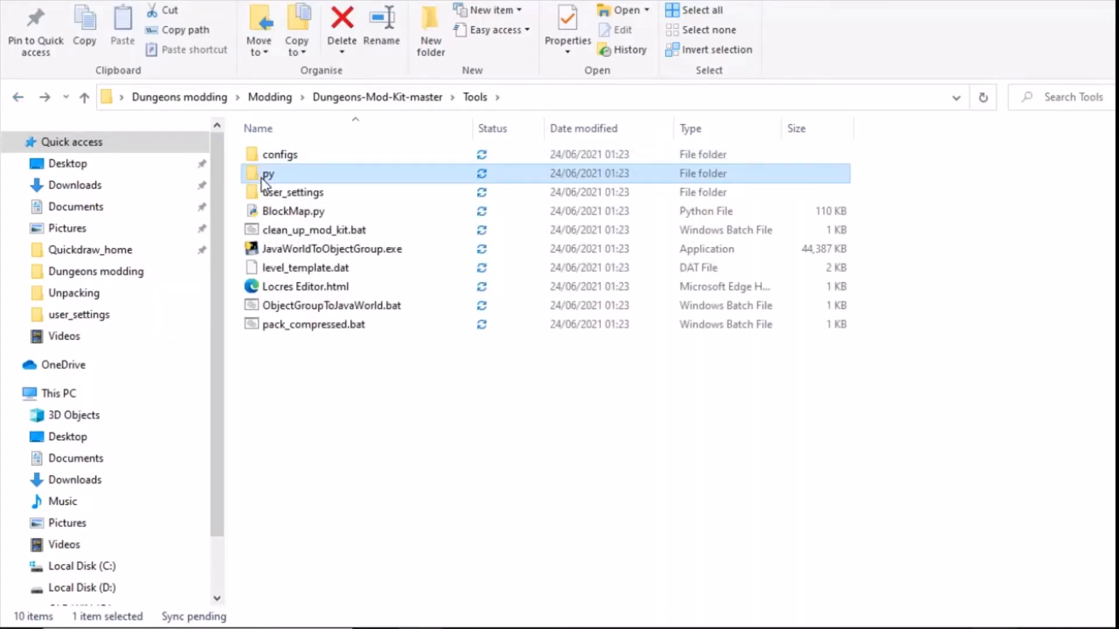
{"action": "left_click", "coordinate": [19, 97]}
{"action": "double_click", "coordinate": [280, 154]}
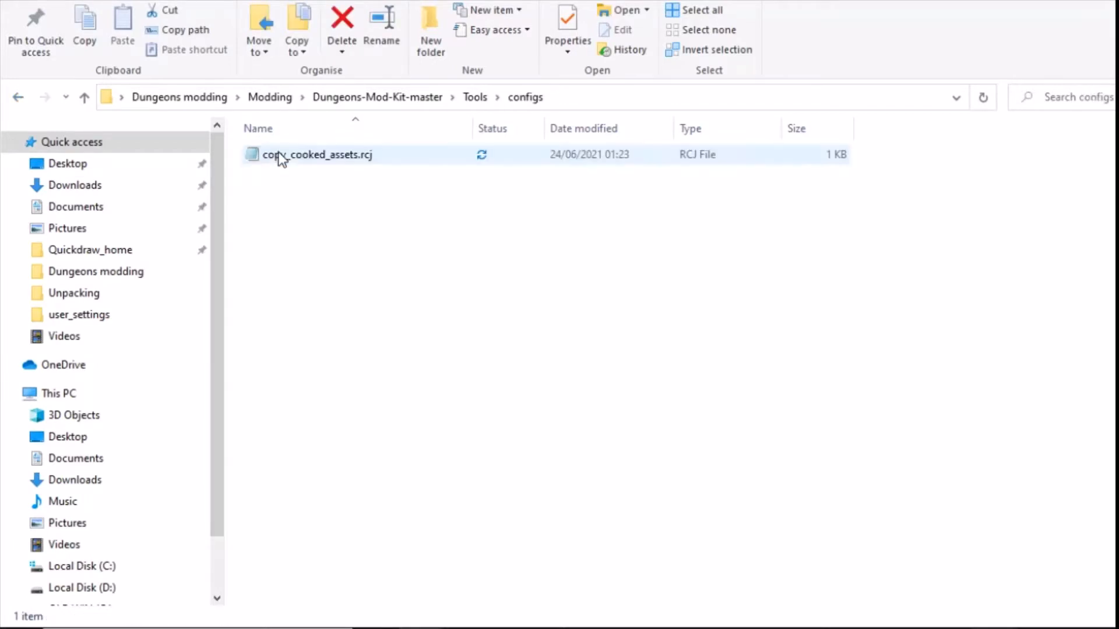
Step: Open copy_cooked_assets.rcj for editing, highlight the M_*.u* and MI_*.u* exclusion lines, and close it without changes
{"action": "left_click", "coordinate": [280, 153]}
{"action": "right_click", "coordinate": [300, 158]}
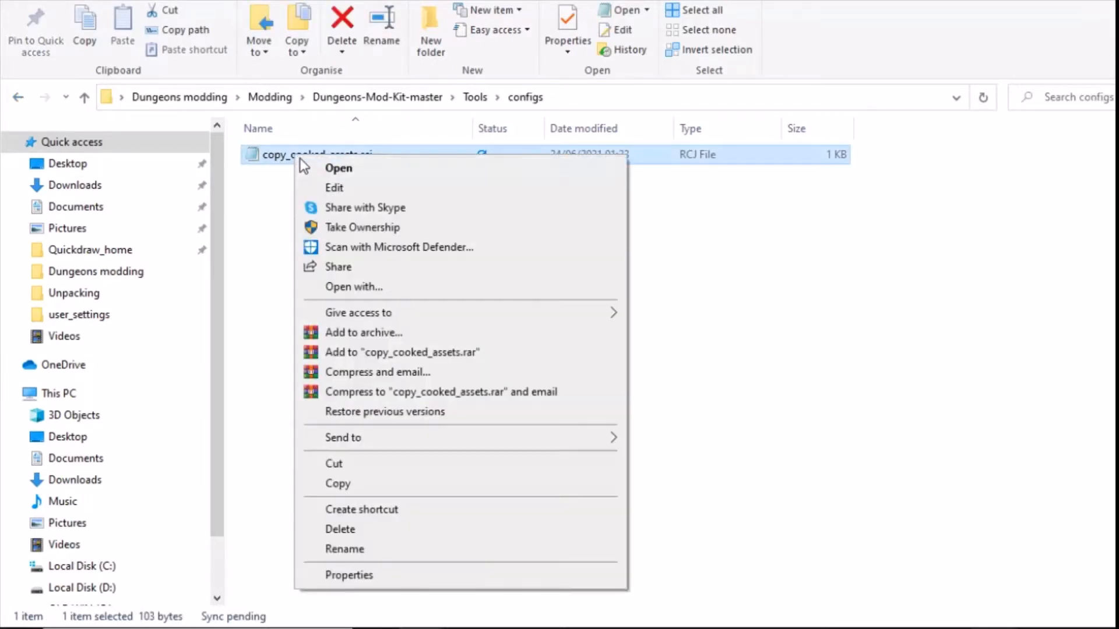
{"action": "left_click", "coordinate": [338, 187]}
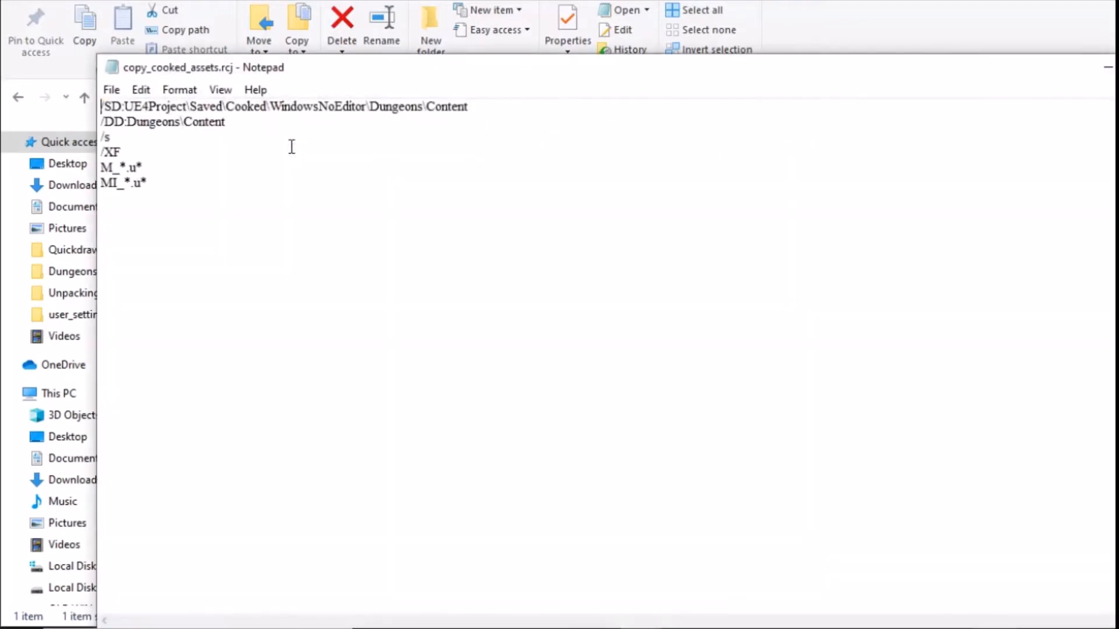
{"action": "left_click_drag", "start_coordinate": [145, 182], "coordinate": [101, 167]}
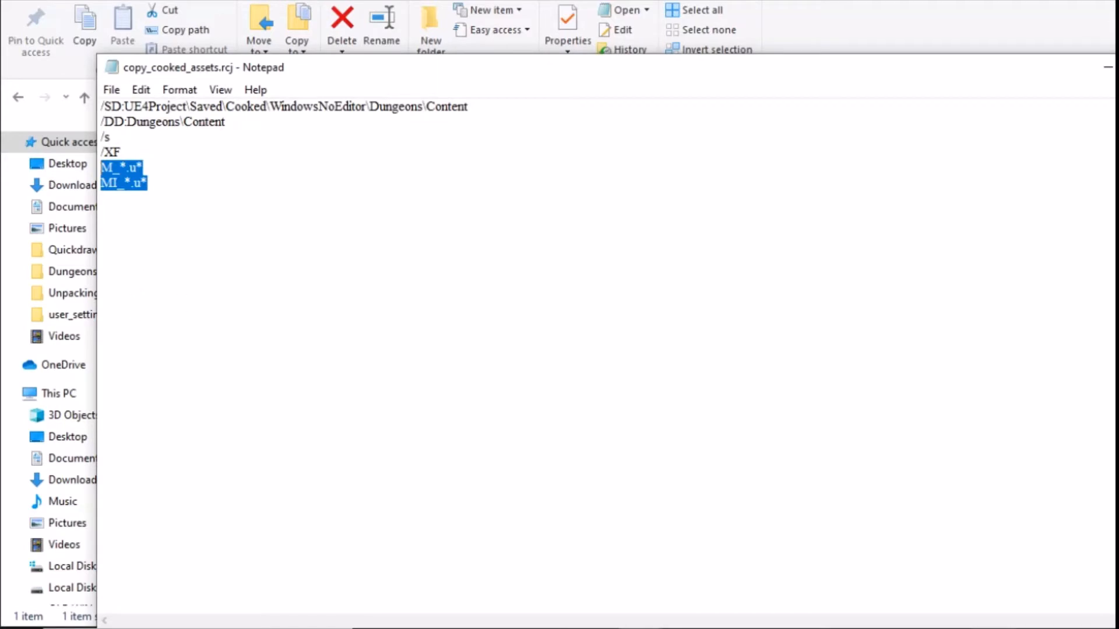
{"action": "key", "text": "alt+F4"}
{"action": "left_click", "coordinate": [546, 326]}
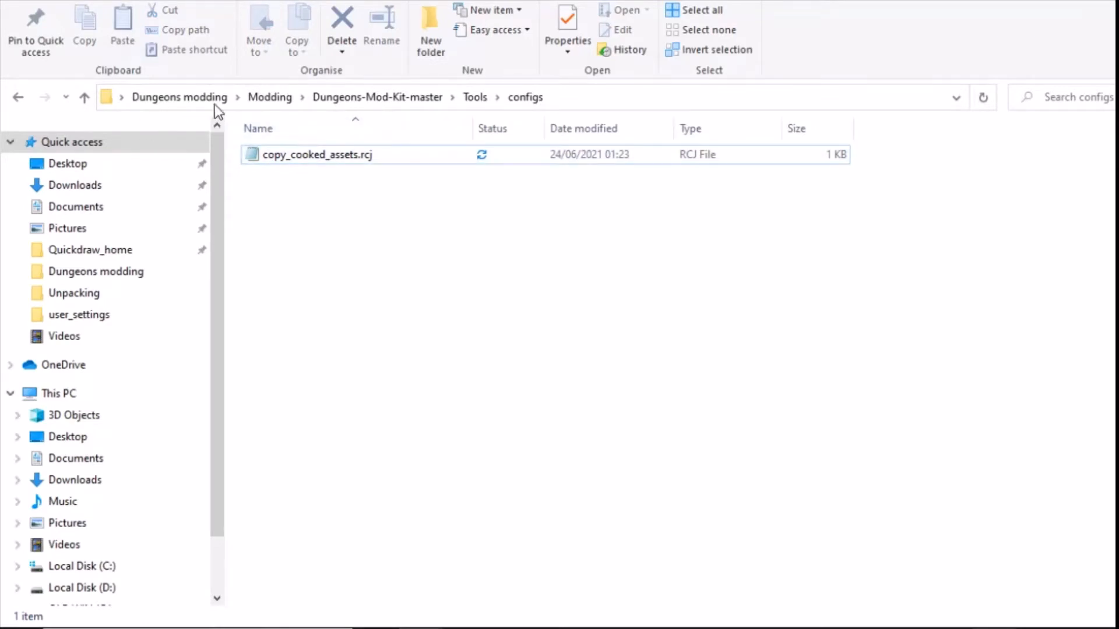
Step: Open Dungeons.uproject from the UE4Project folder of Dungeons-Mod-Kit-master in Unreal Editor
{"action": "left_click", "coordinate": [474, 97]}
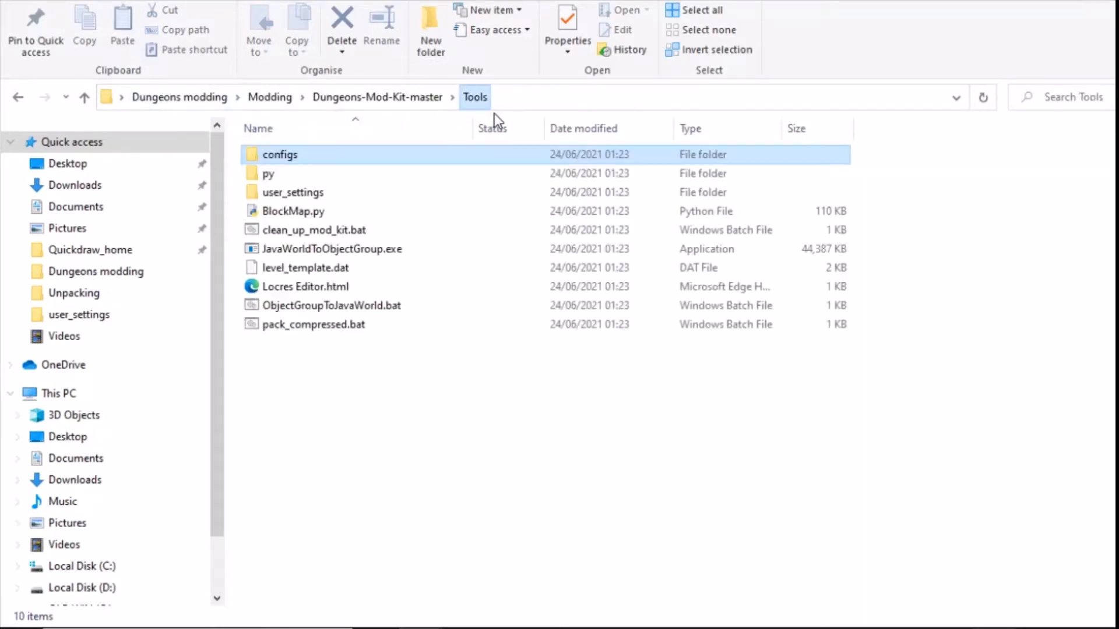
{"action": "left_click", "coordinate": [390, 97]}
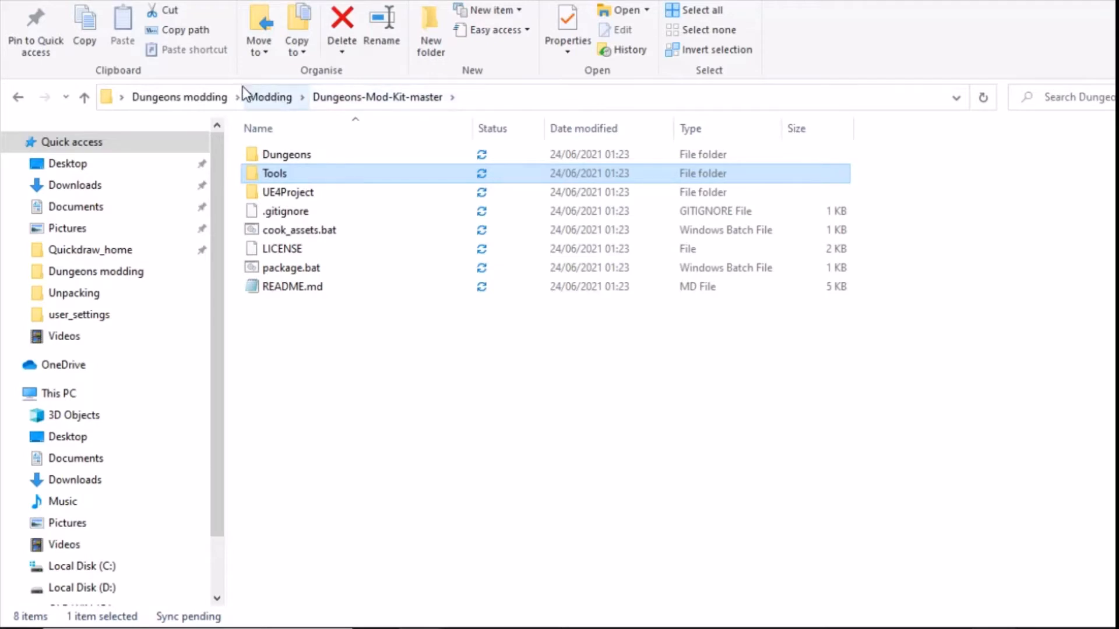
{"action": "left_click", "coordinate": [287, 99]}
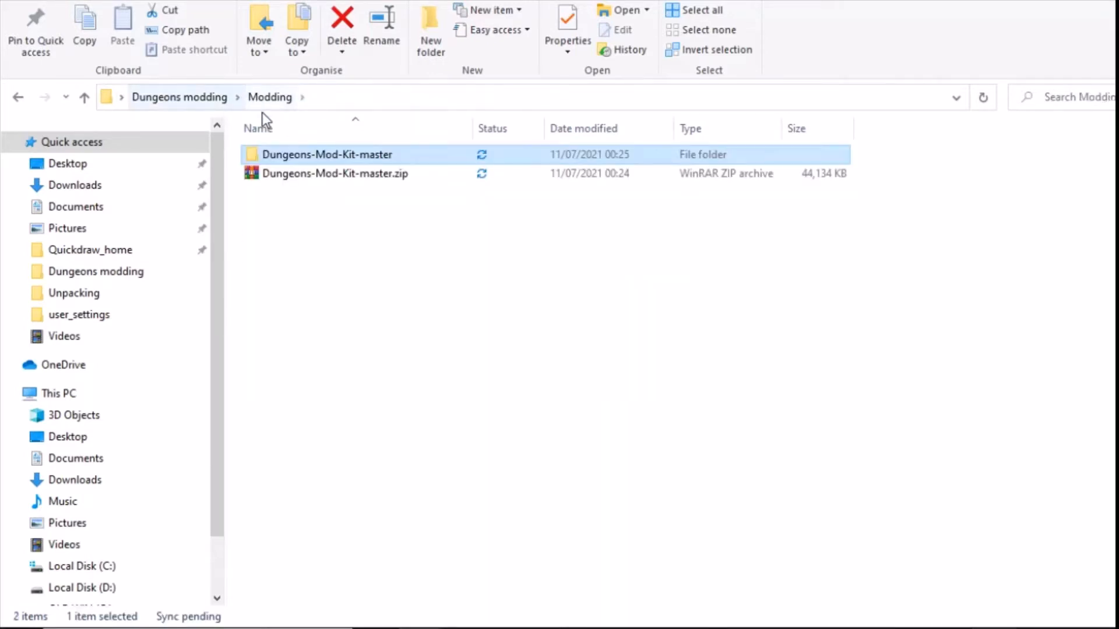
{"action": "double_click", "coordinate": [282, 153]}
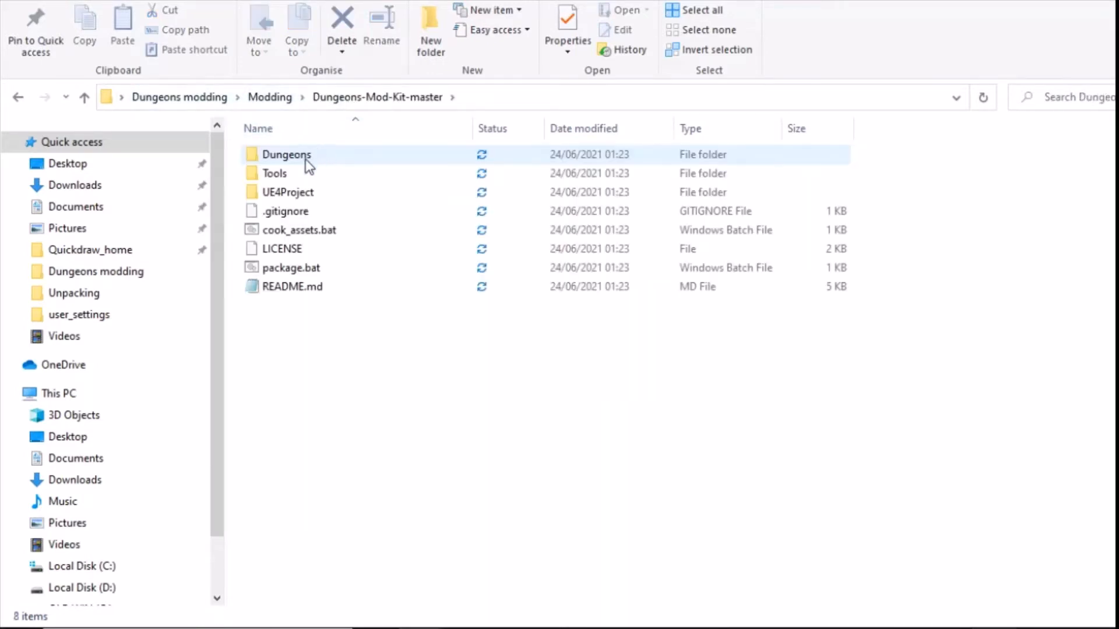
{"action": "left_click", "coordinate": [290, 192]}
{"action": "double_click", "coordinate": [289, 190]}
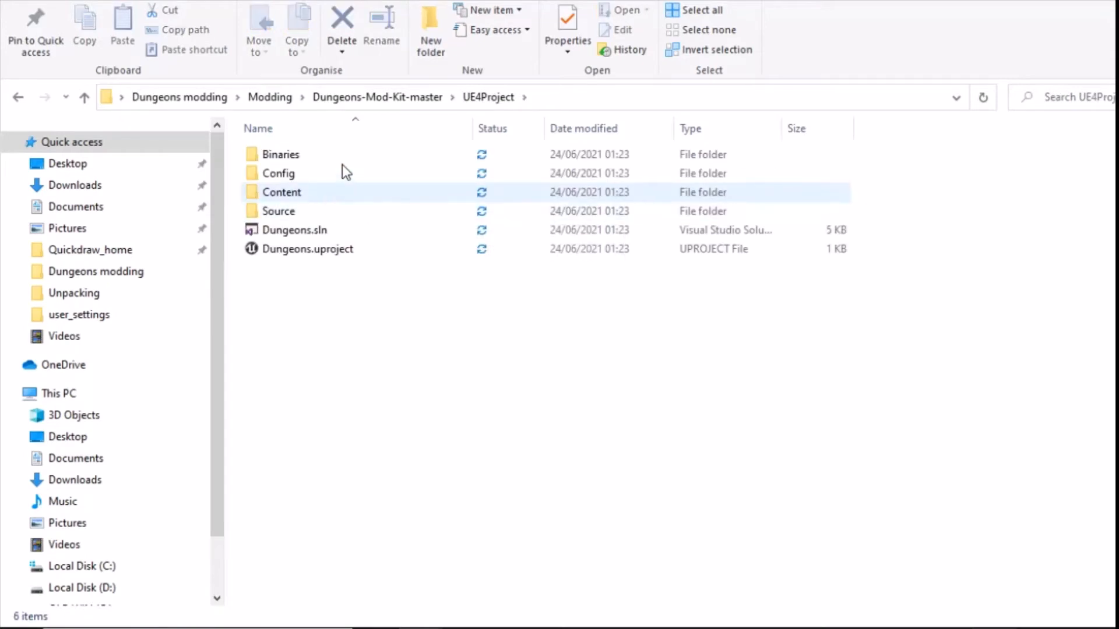
{"action": "left_click", "coordinate": [275, 254]}
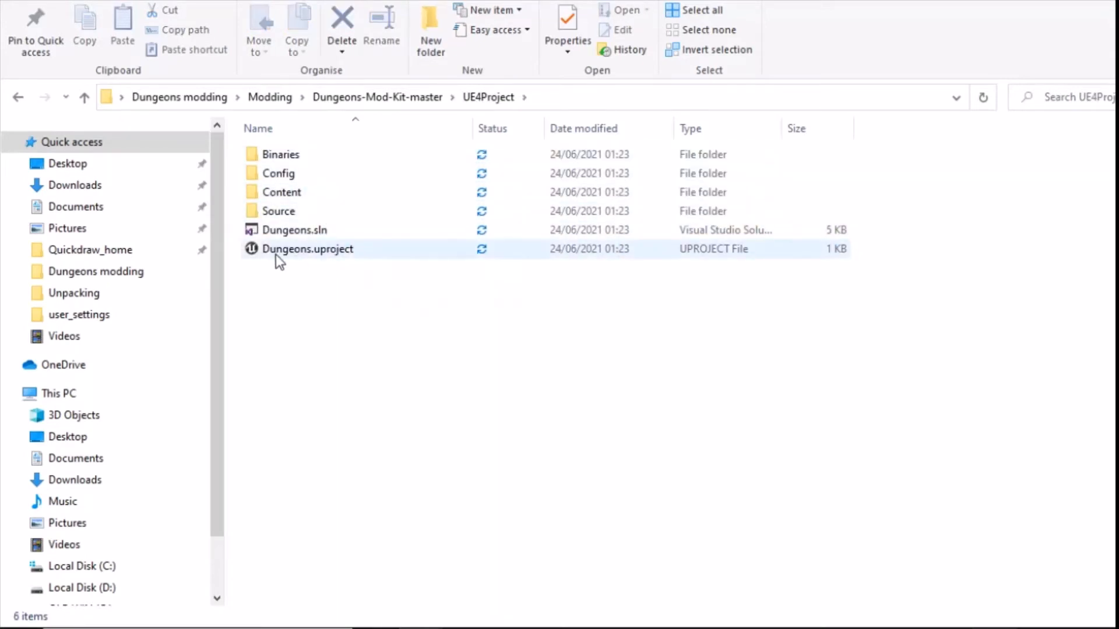
{"action": "left_click", "coordinate": [327, 255]}
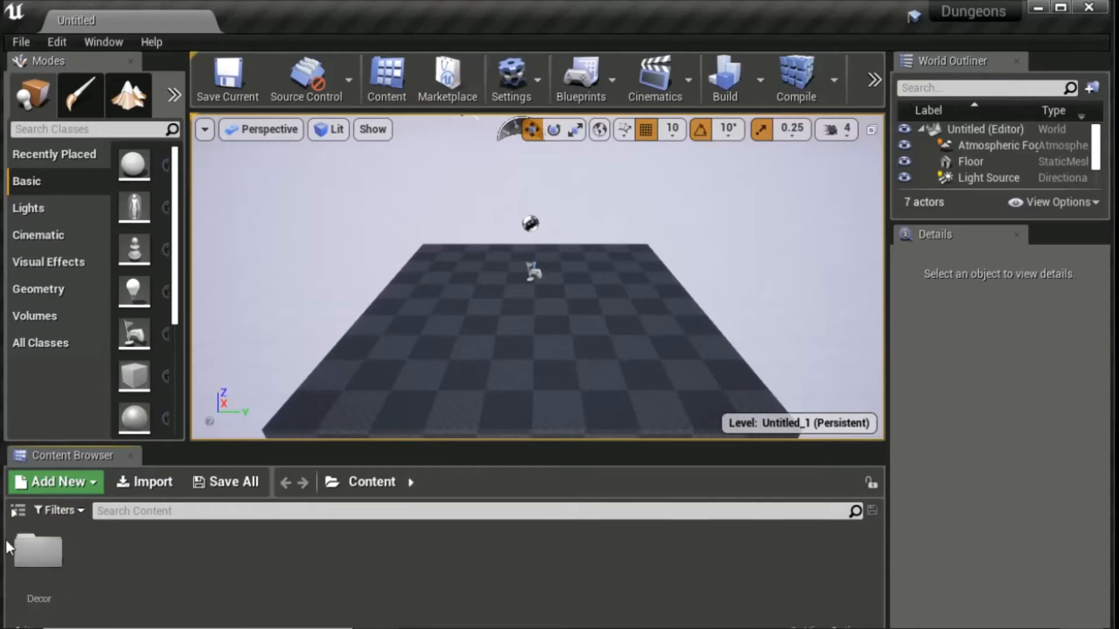
Step: Show the Content Browser's folder tree, select the Content folder, and hide the tree again
{"action": "left_click", "coordinate": [18, 511]}
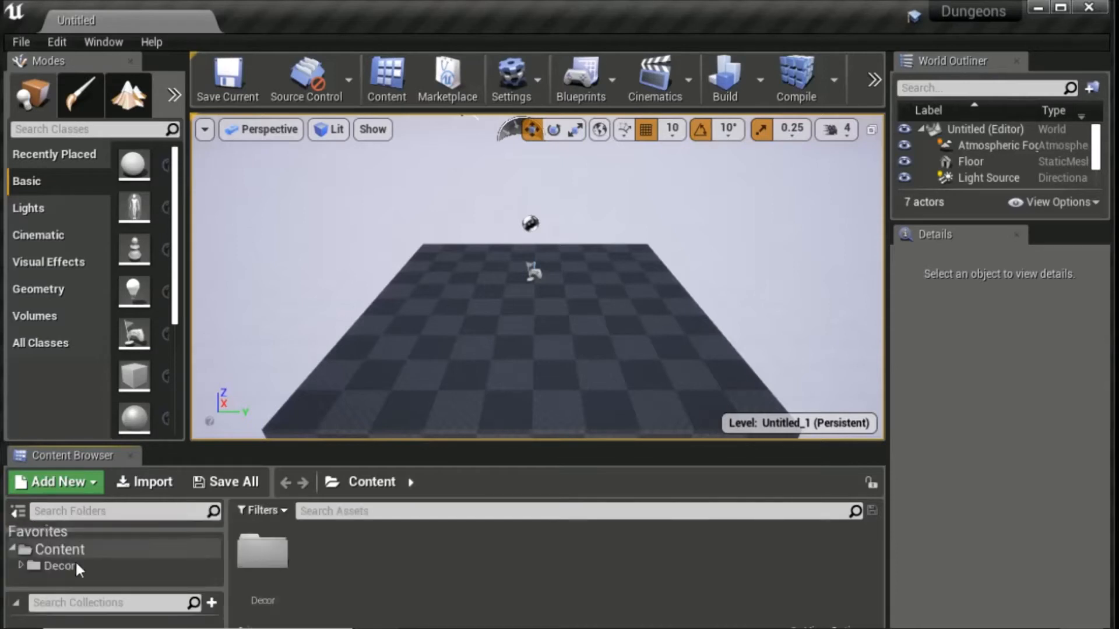
{"action": "left_click", "coordinate": [43, 550]}
{"action": "left_click", "coordinate": [19, 511]}
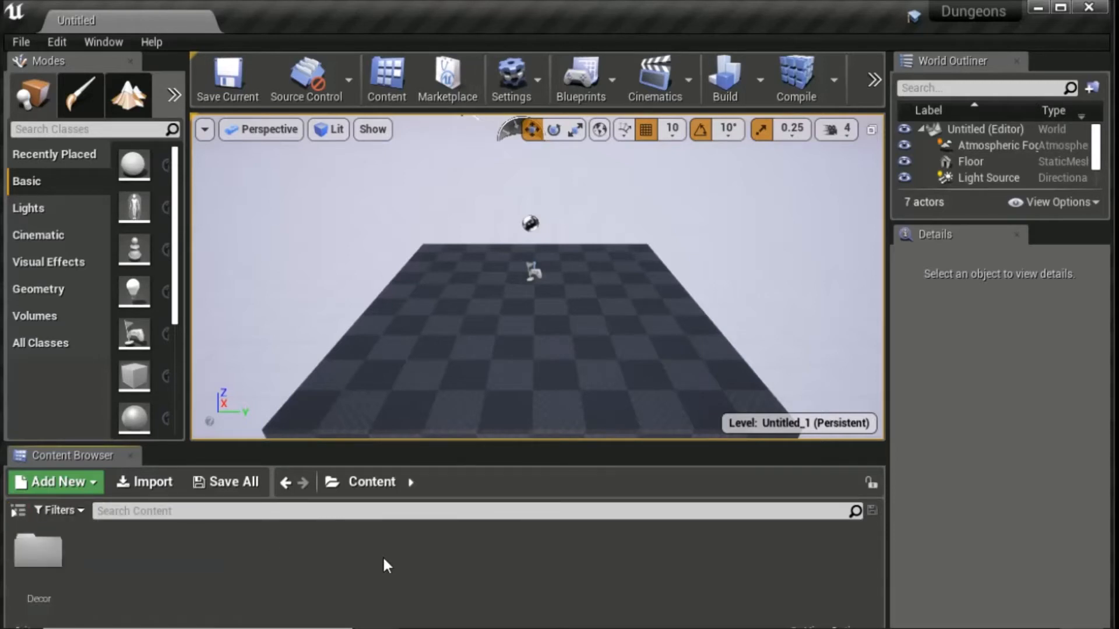
Step: Minimize the Unreal Editor and open the Game folder under Exports, Umodel - 1.9.3.0 in the desktop's Dungeons modding folder
{"action": "left_click", "coordinate": [1035, 9]}
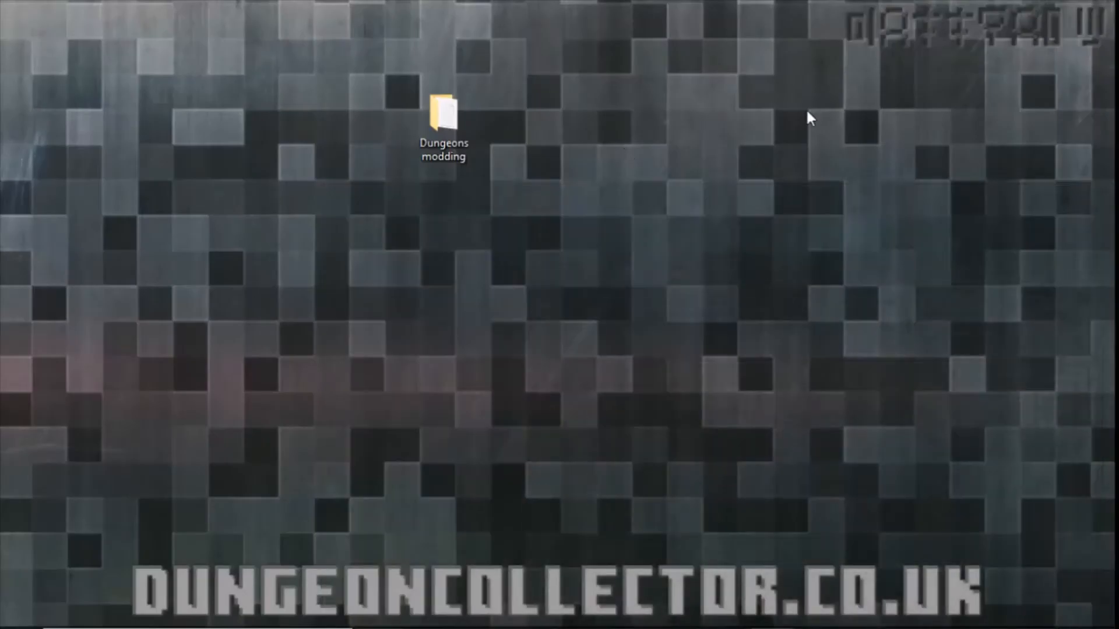
{"action": "double_click", "coordinate": [460, 138]}
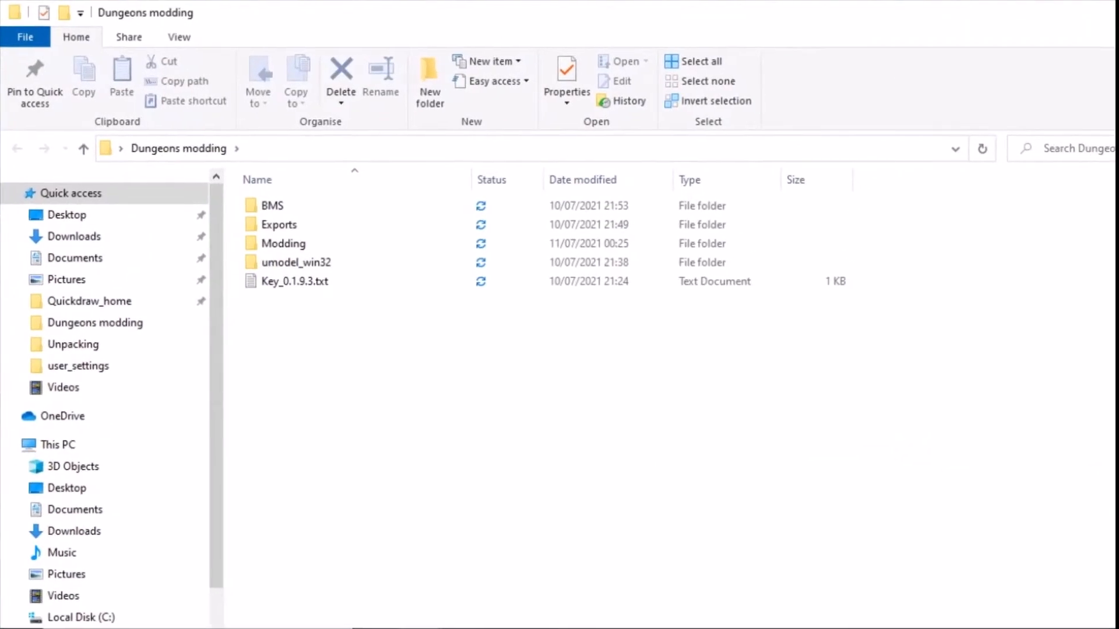
{"action": "mouse_move", "coordinate": [1116, 192]}
{"action": "left_mouse_down"}
{"action": "mouse_move", "coordinate": [931, 194]}
{"action": "mouse_move", "coordinate": [1110, 190]}
{"action": "left_mouse_up"}
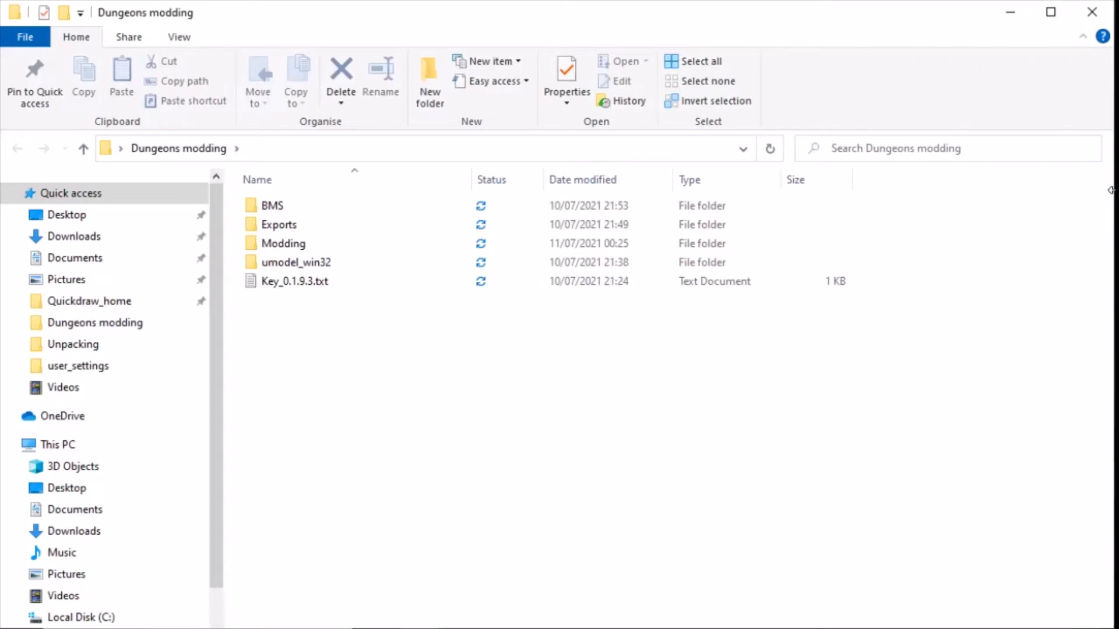
{"action": "double_click", "coordinate": [302, 223]}
{"action": "double_click", "coordinate": [323, 227]}
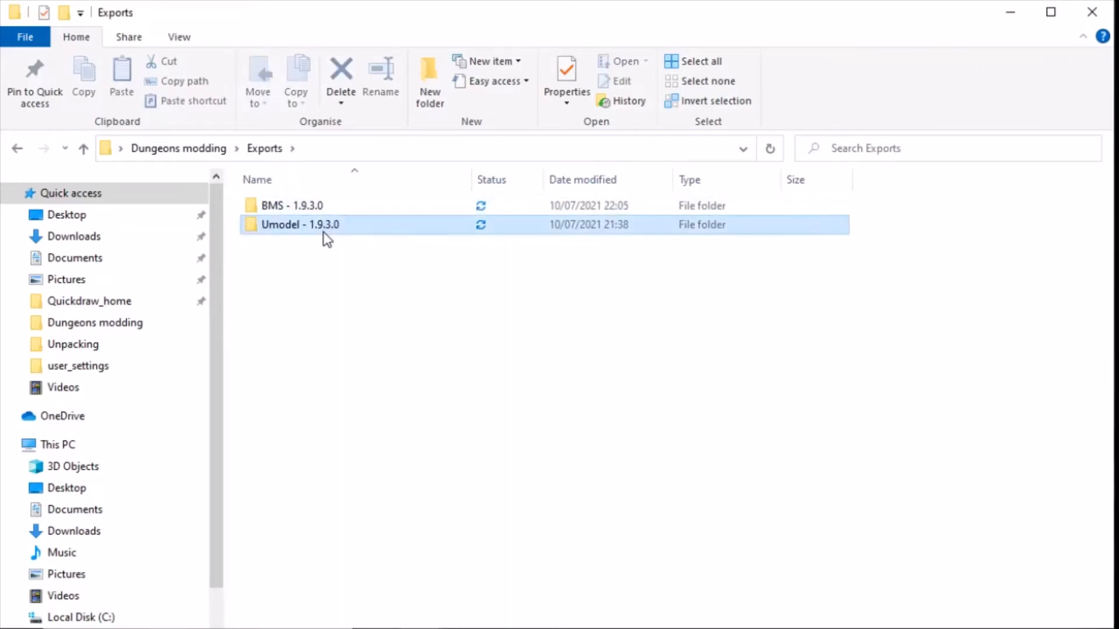
{"action": "double_click", "coordinate": [290, 227]}
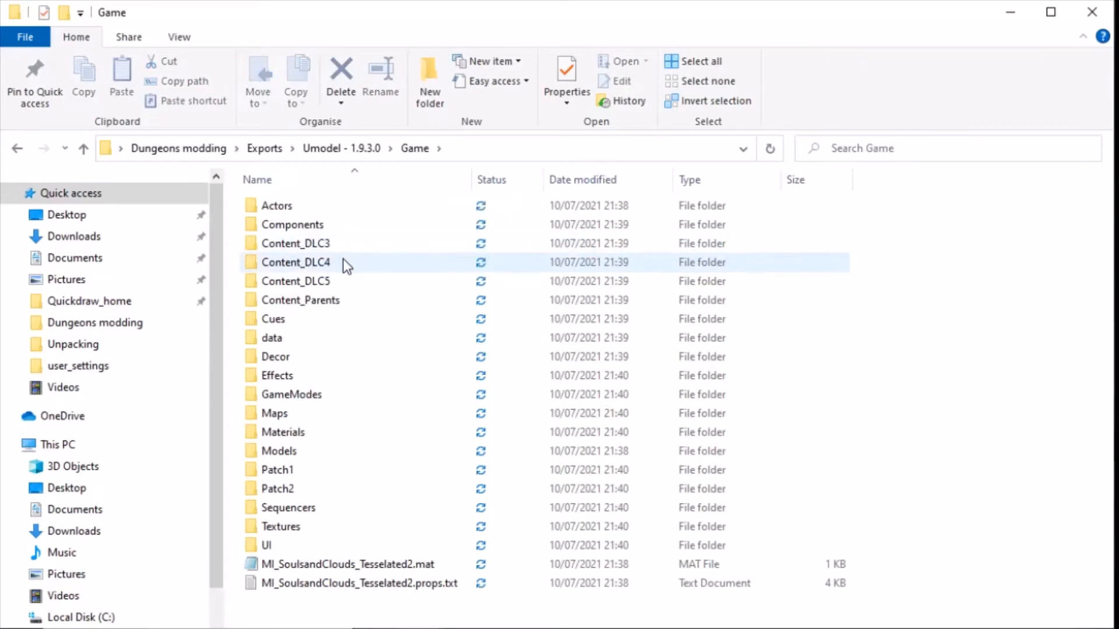
Step: Browse through Actors, Characters and Friendlies to the IronGolem folder and enlarge its file thumbnails
{"action": "left_click", "coordinate": [289, 211]}
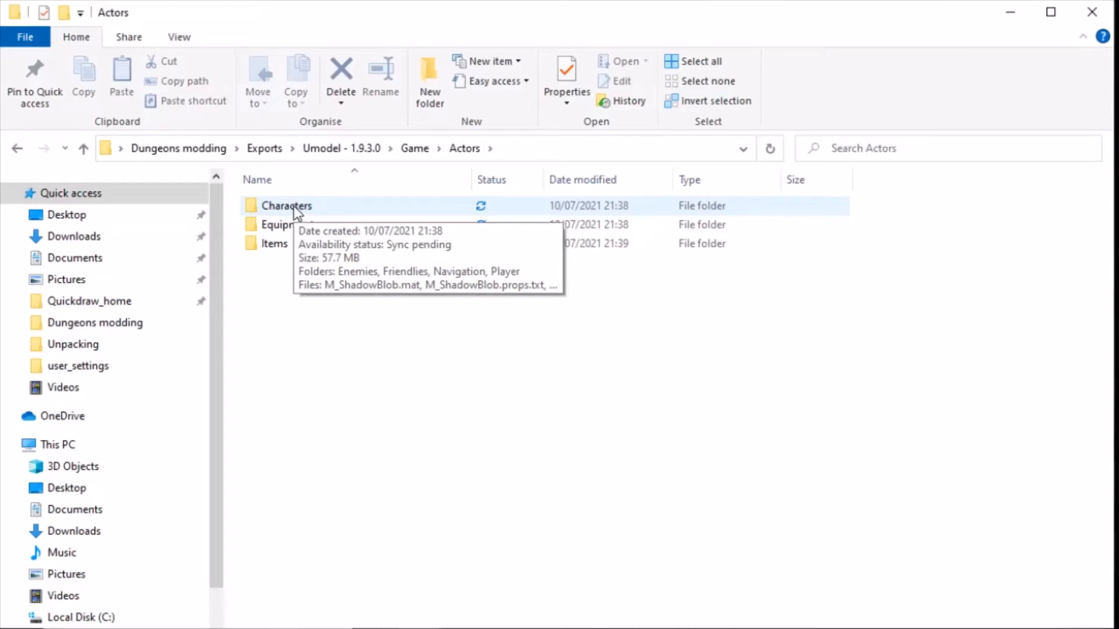
{"action": "double_click", "coordinate": [296, 207]}
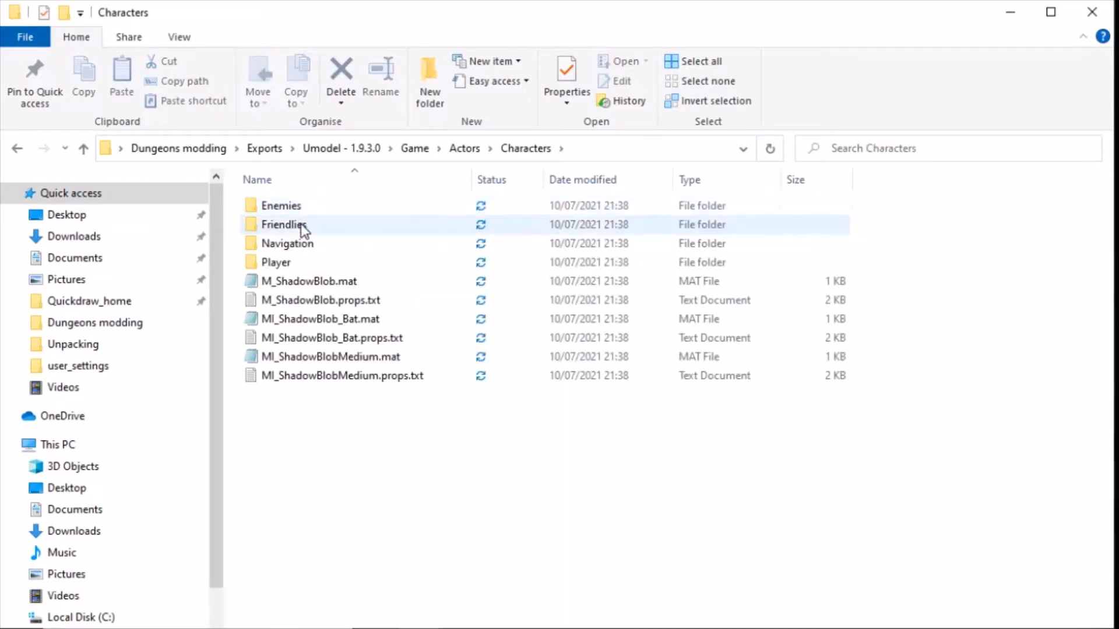
{"action": "double_click", "coordinate": [284, 225]}
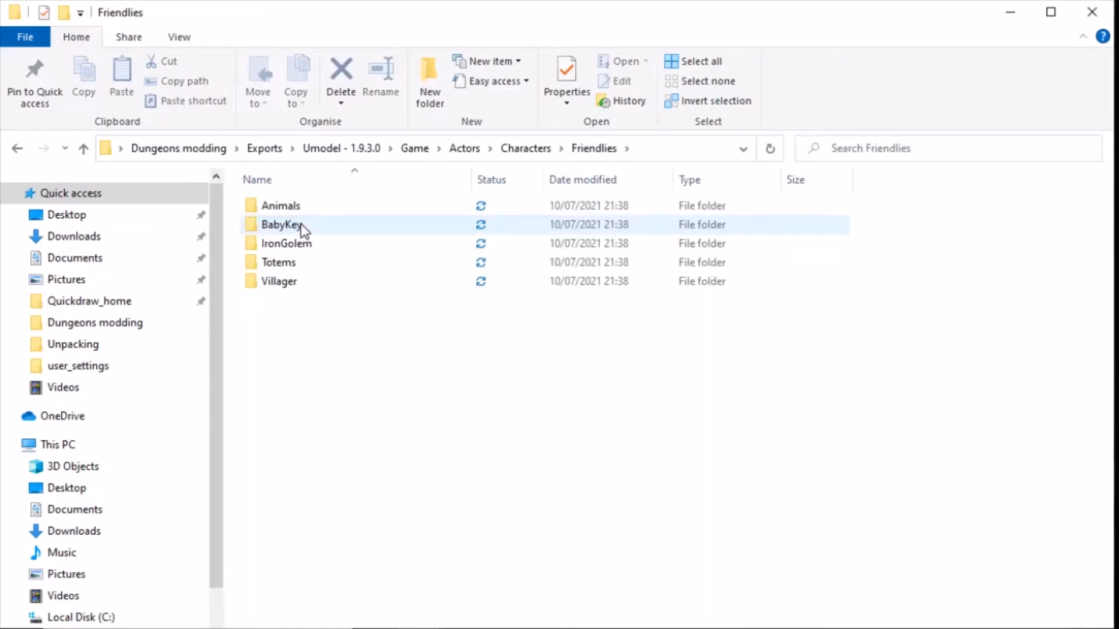
{"action": "double_click", "coordinate": [286, 244]}
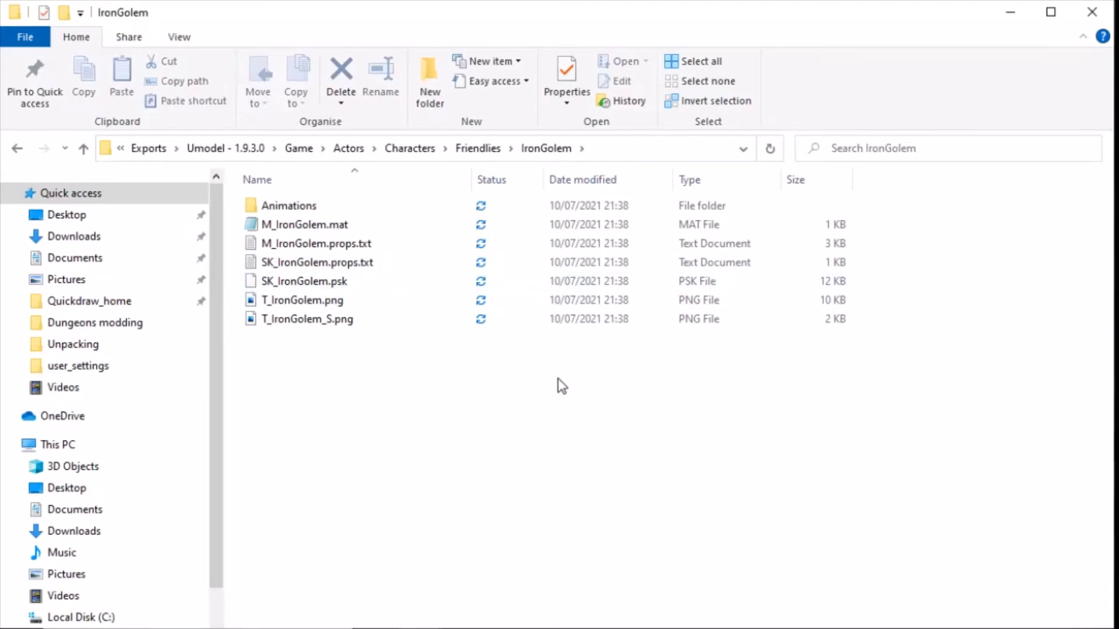
{"action": "scroll", "coordinate": [548, 402], "scroll_direction": "up", "scroll_amount": 3, "text": "ctrl"}
{"action": "scroll", "coordinate": [537, 392], "scroll_direction": "up", "scroll_amount": 2, "text": "ctrl"}
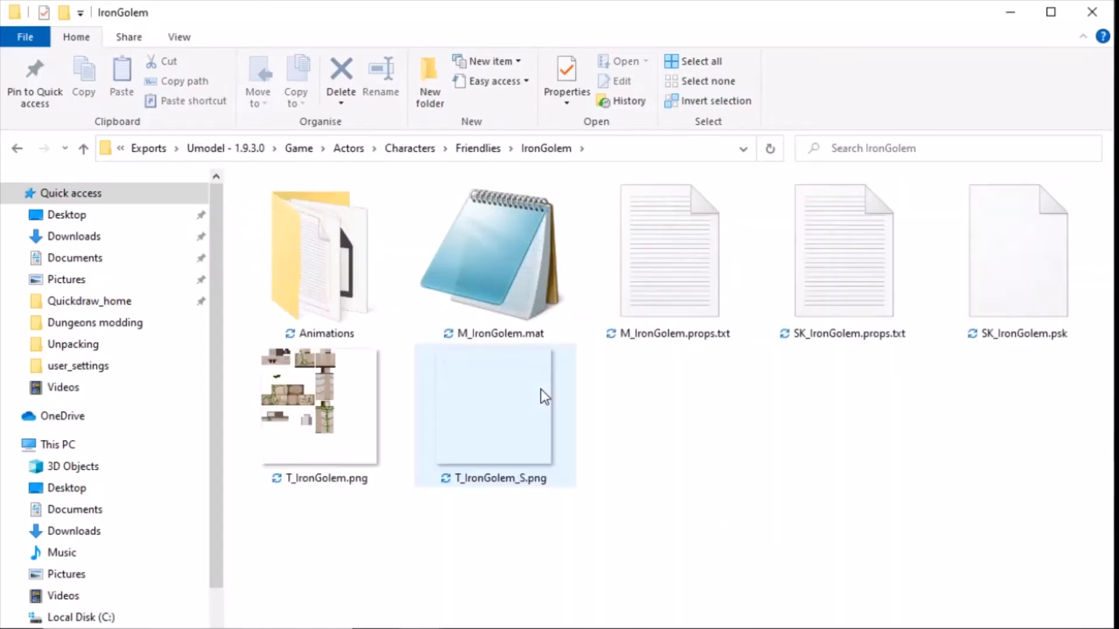
Step: Open T_IronGolem.png, examine the iron golem texture layout up close, and close the image
{"action": "left_click", "coordinate": [384, 493]}
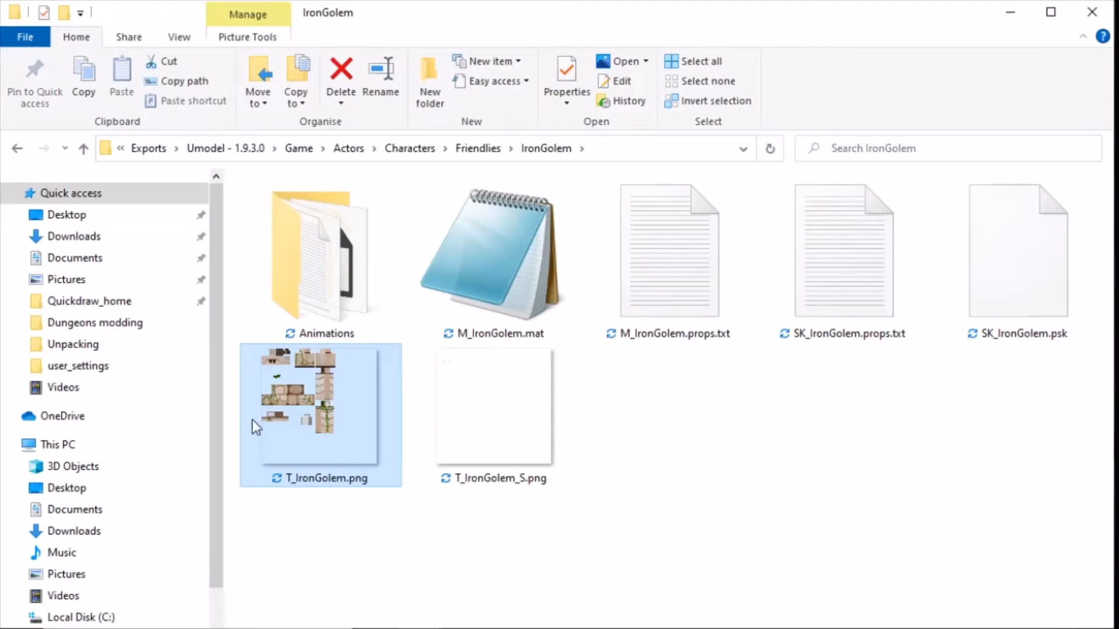
{"action": "mouse_move", "coordinate": [278, 392]}
{"action": "mouse_move", "coordinate": [314, 389]}
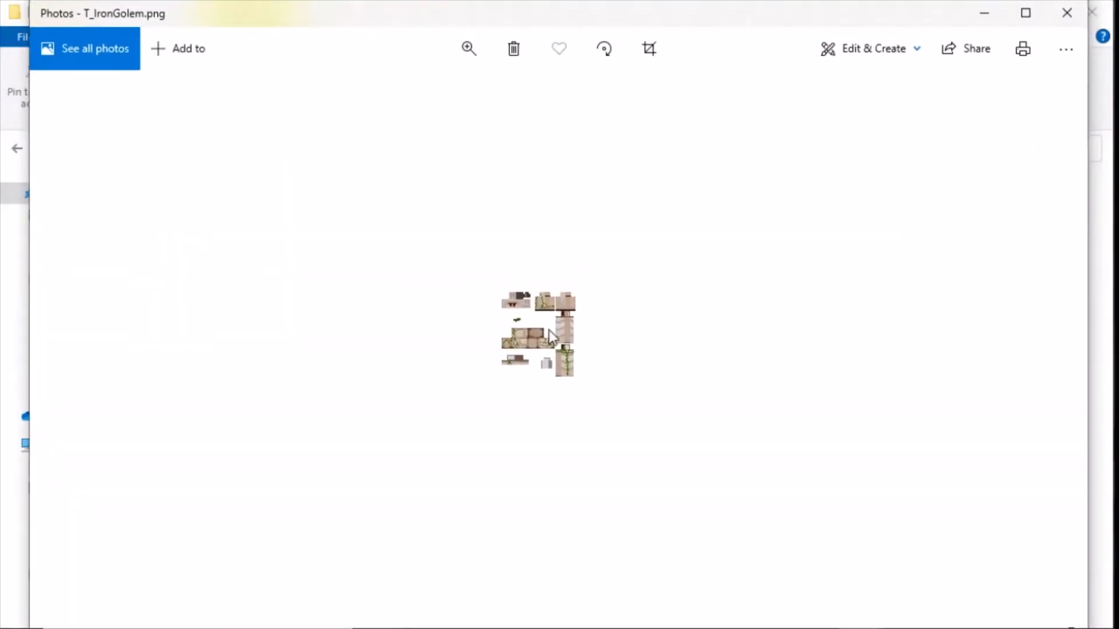
{"action": "scroll", "coordinate": [533, 360], "scroll_direction": "up", "scroll_amount": 7}
{"action": "scroll", "coordinate": [452, 224], "scroll_direction": "down", "scroll_amount": 1}
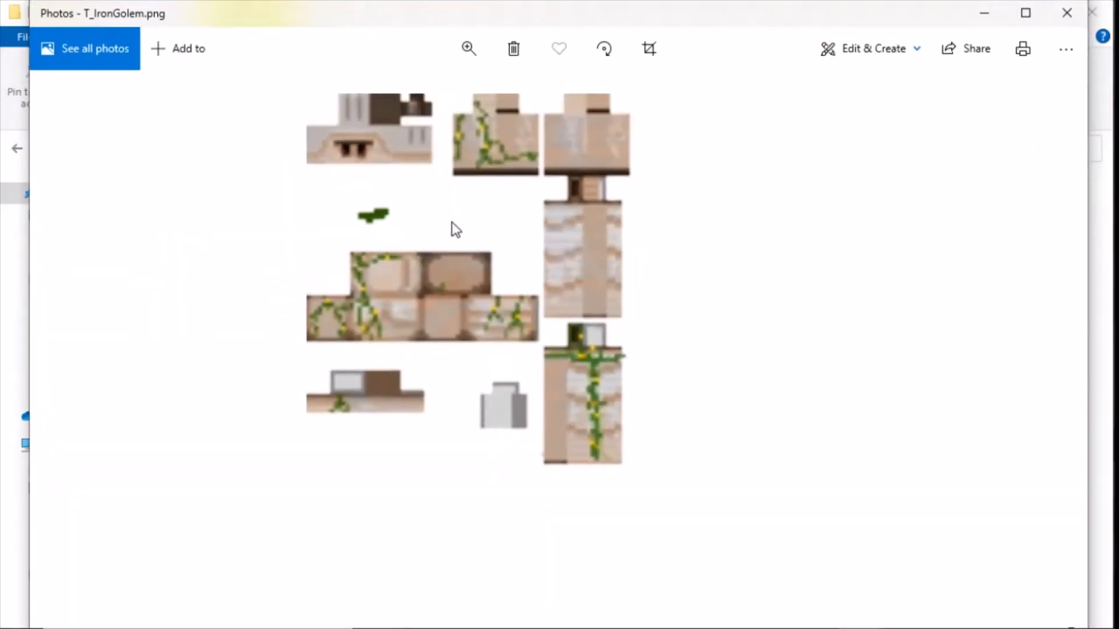
{"action": "scroll", "coordinate": [458, 320], "scroll_direction": "up", "scroll_amount": 1}
{"action": "scroll", "coordinate": [472, 316], "scroll_direction": "down", "scroll_amount": 1}
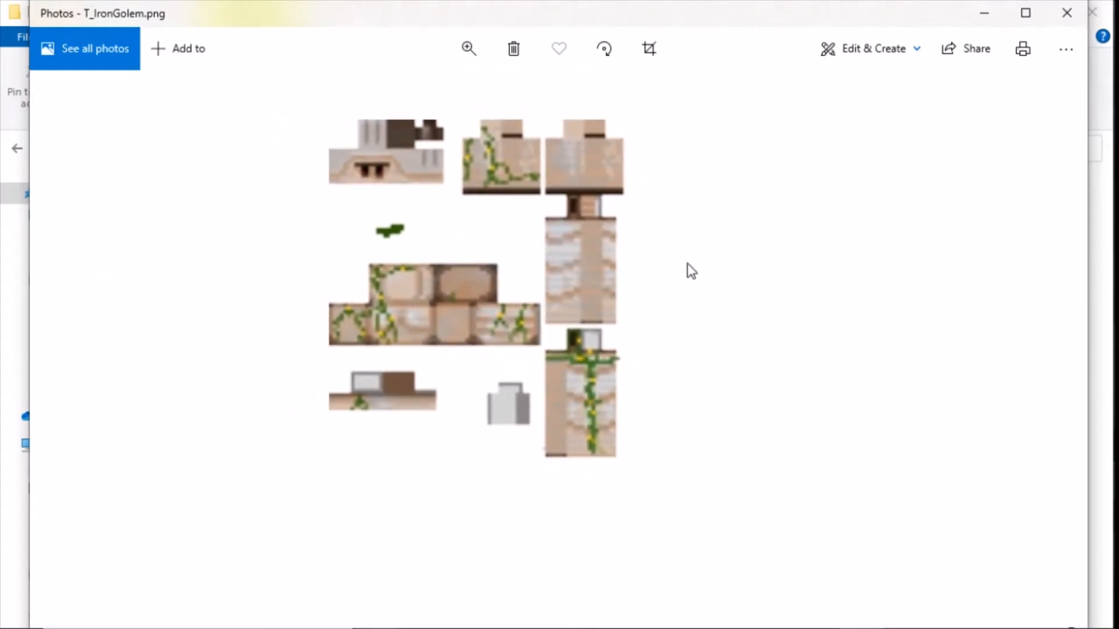
{"action": "left_click", "coordinate": [1065, 21]}
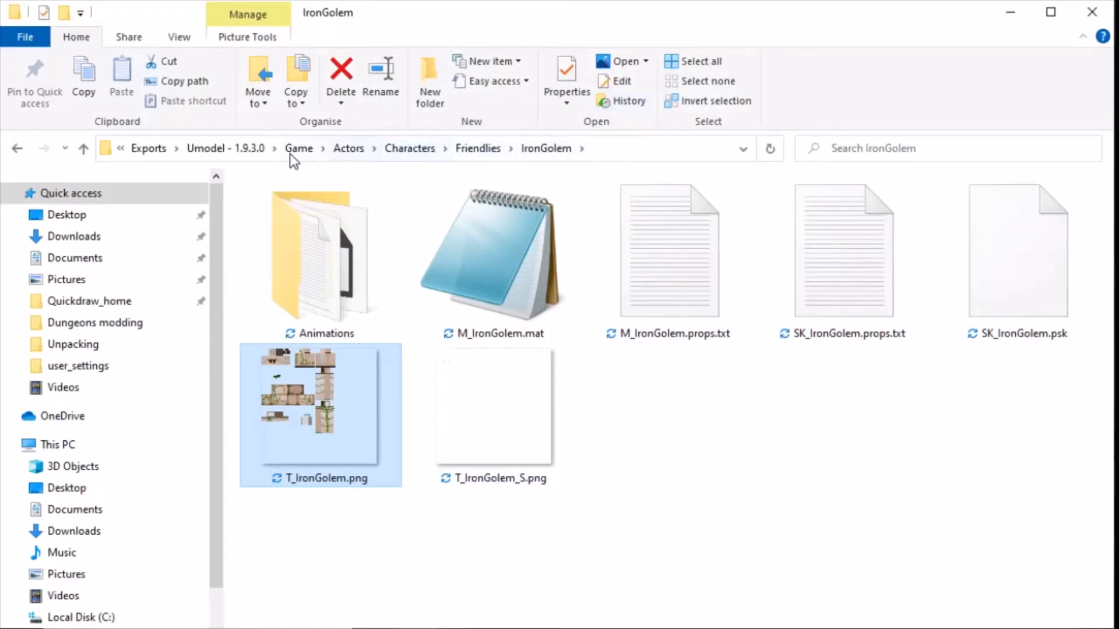
Step: Bring back the Unreal Editor and arrange its window so the File Explorer folder path stays visible above it
{"action": "mouse_move", "coordinate": [560, 4]}
{"action": "left_mouse_down"}
{"action": "mouse_move", "coordinate": [569, 280]}
{"action": "mouse_move", "coordinate": [567, 0]}
{"action": "left_mouse_up"}
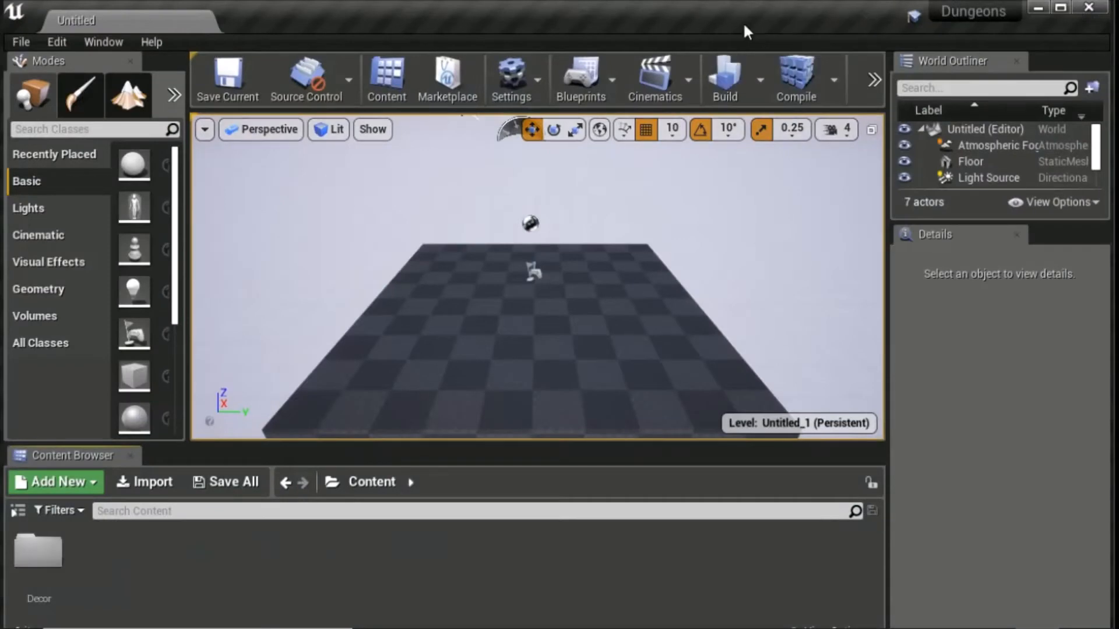
{"action": "left_click_drag", "start_coordinate": [744, 31], "coordinate": [758, 49]}
{"action": "left_click_drag", "start_coordinate": [752, 43], "coordinate": [753, 83]}
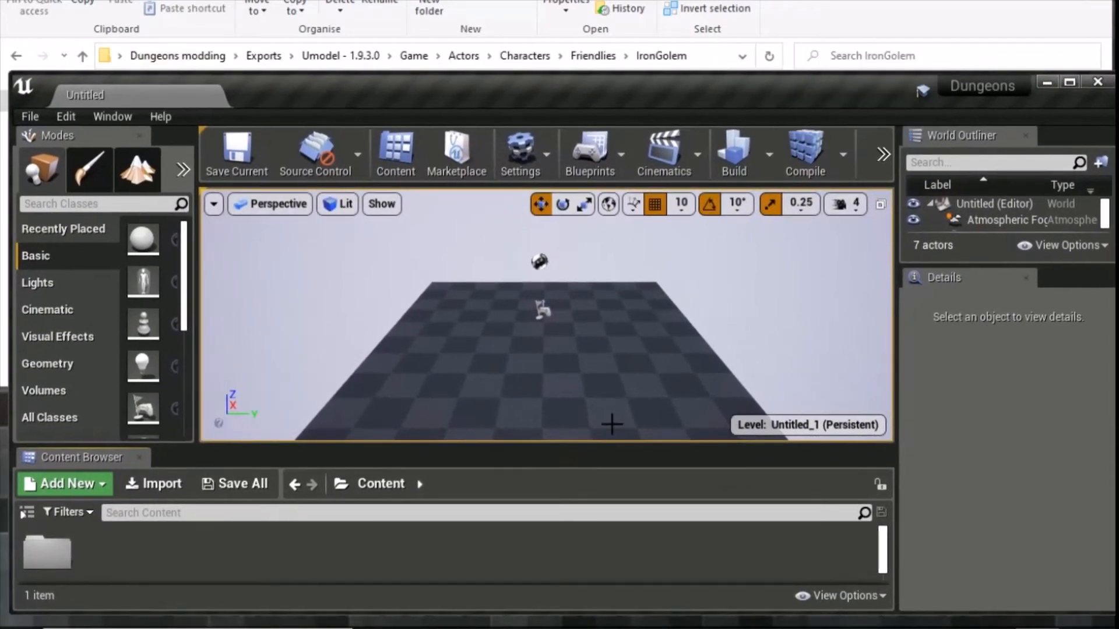
{"action": "left_click_drag", "start_coordinate": [274, 614], "coordinate": [276, 628]}
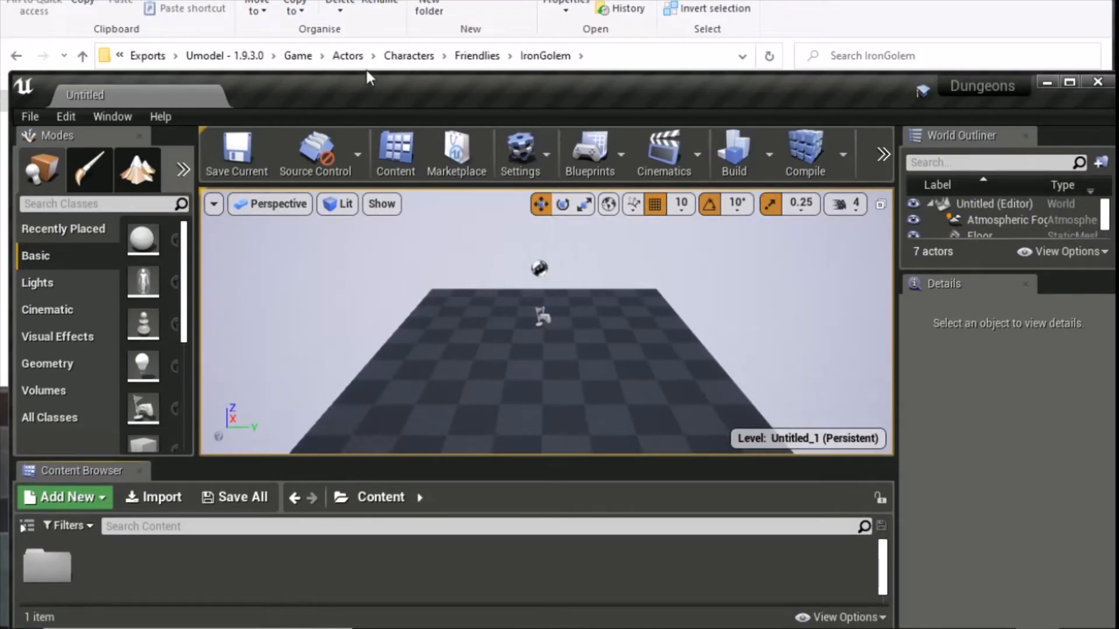
{"action": "left_click_drag", "start_coordinate": [382, 72], "coordinate": [415, 68]}
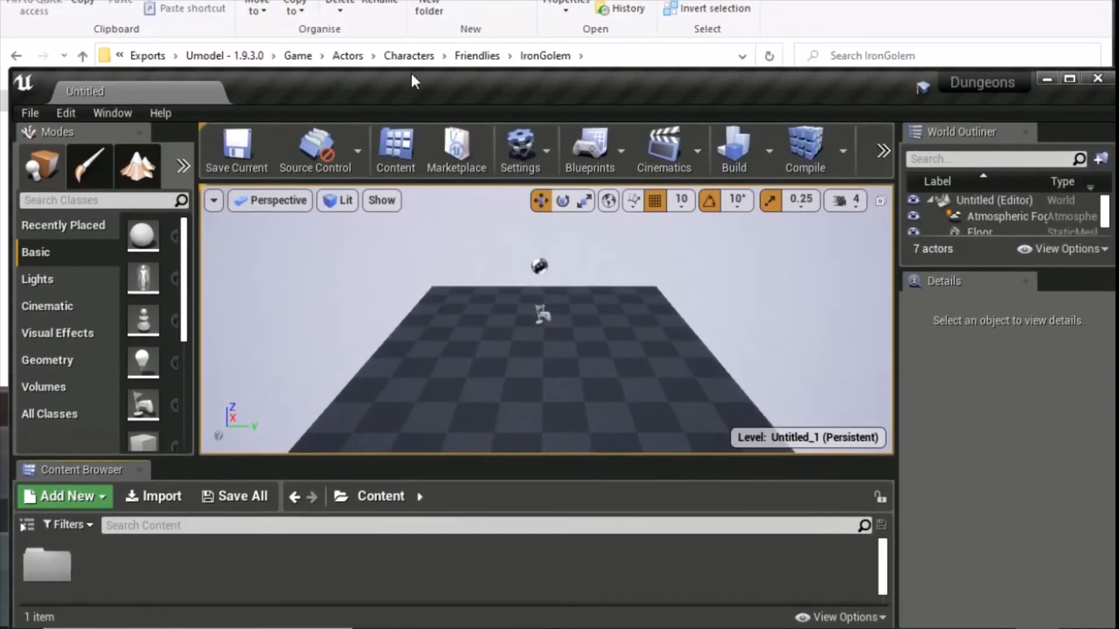
Step: Create a folder named Actors in the project's Content folder and open it
{"action": "right_click", "coordinate": [134, 564]}
{"action": "left_click", "coordinate": [186, 569]}
{"action": "right_click", "coordinate": [189, 568]}
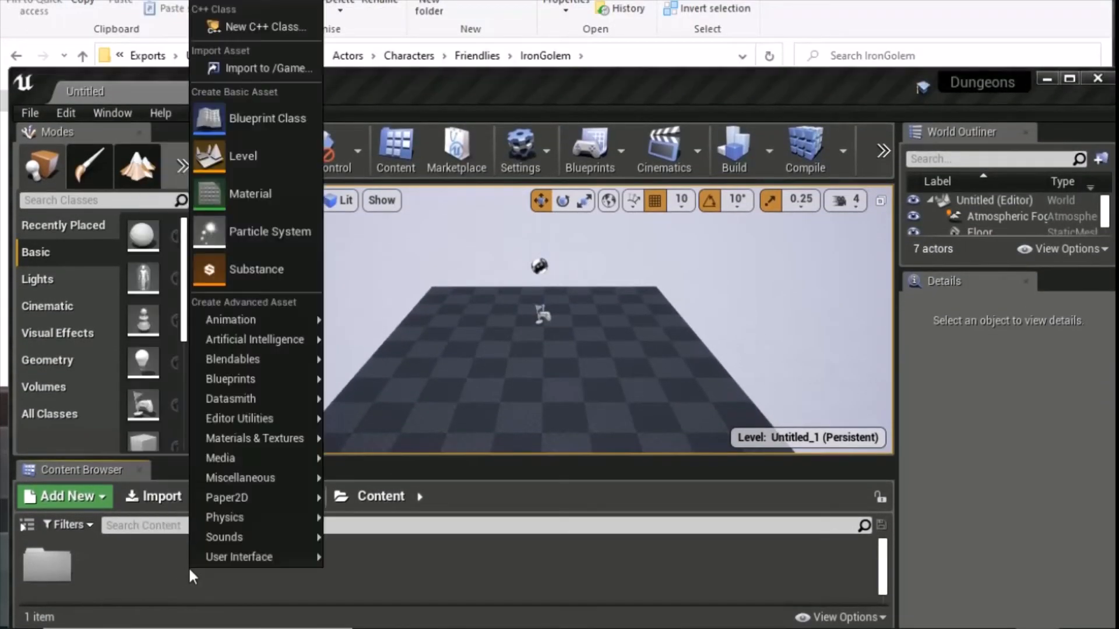
{"action": "left_click", "coordinate": [300, 5]}
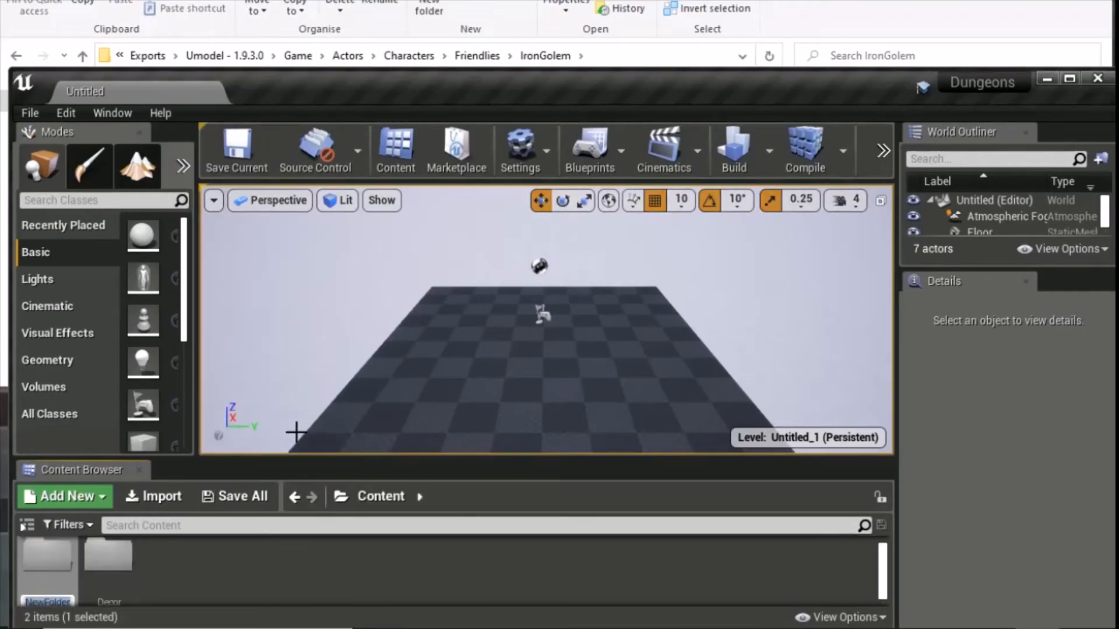
{"action": "type", "text": "Actors"}
{"action": "key", "text": "Return"}
{"action": "key", "text": "Return"}
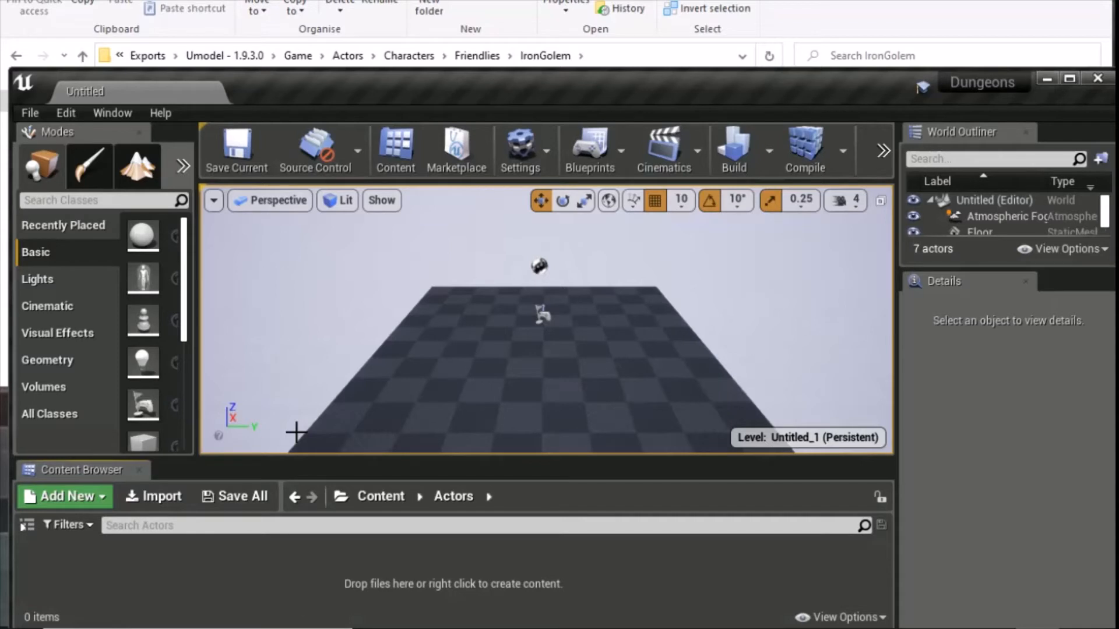
Step: Copy the name of the exported Characters folder, create a matching Characters folder inside the project's Actors folder, and open it
{"action": "left_click", "coordinate": [413, 54]}
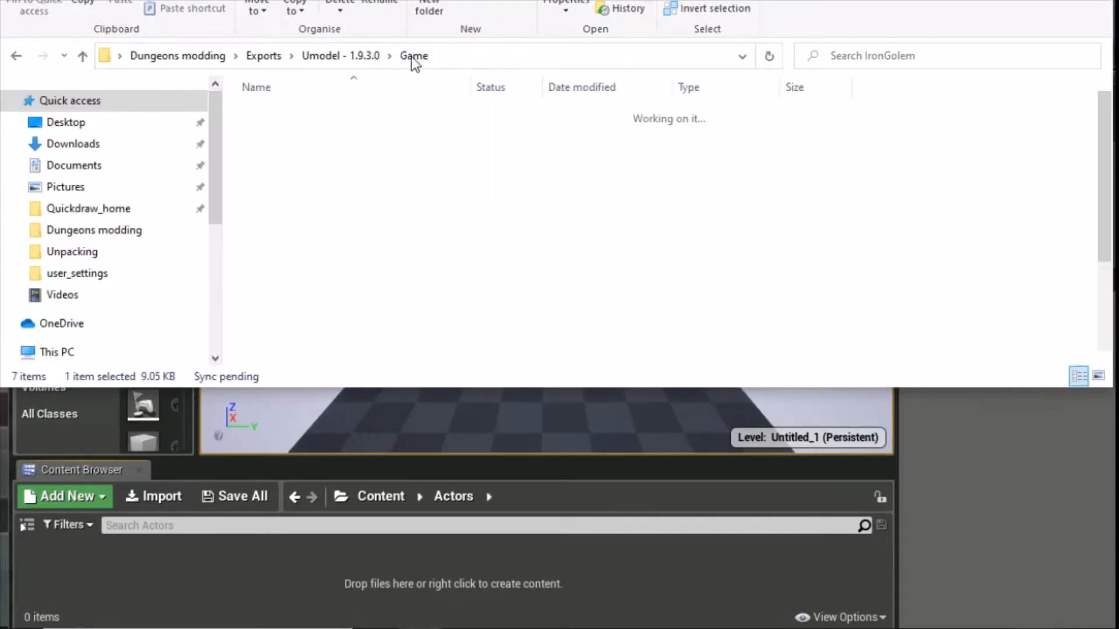
{"action": "double_click", "coordinate": [296, 116]}
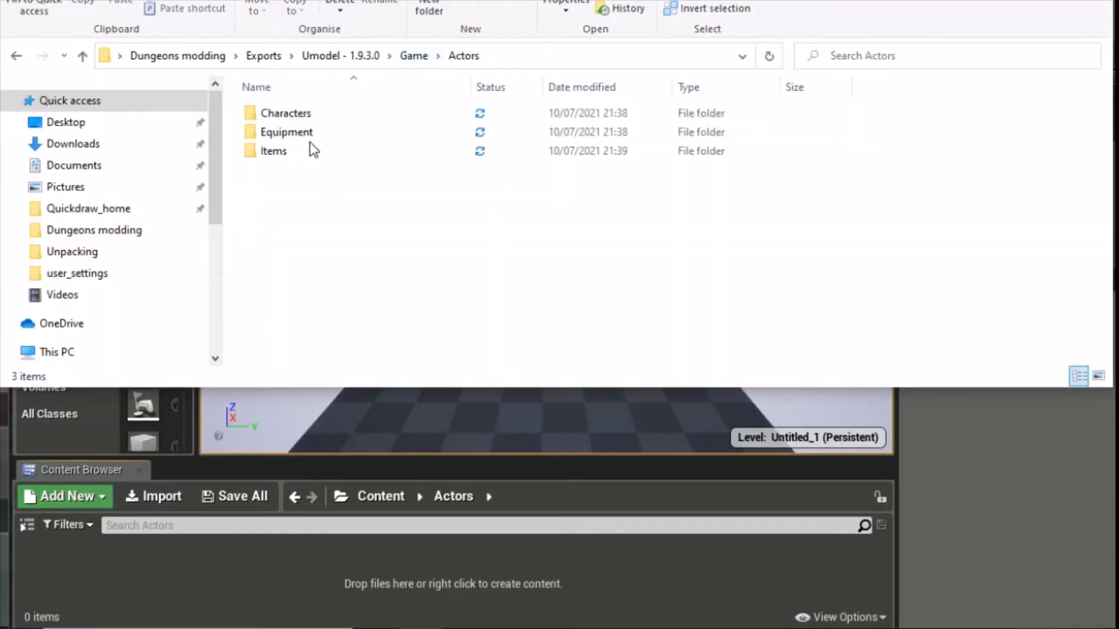
{"action": "left_click", "coordinate": [295, 110]}
{"action": "key", "text": "ctrl+c"}
{"action": "key", "text": "F2"}
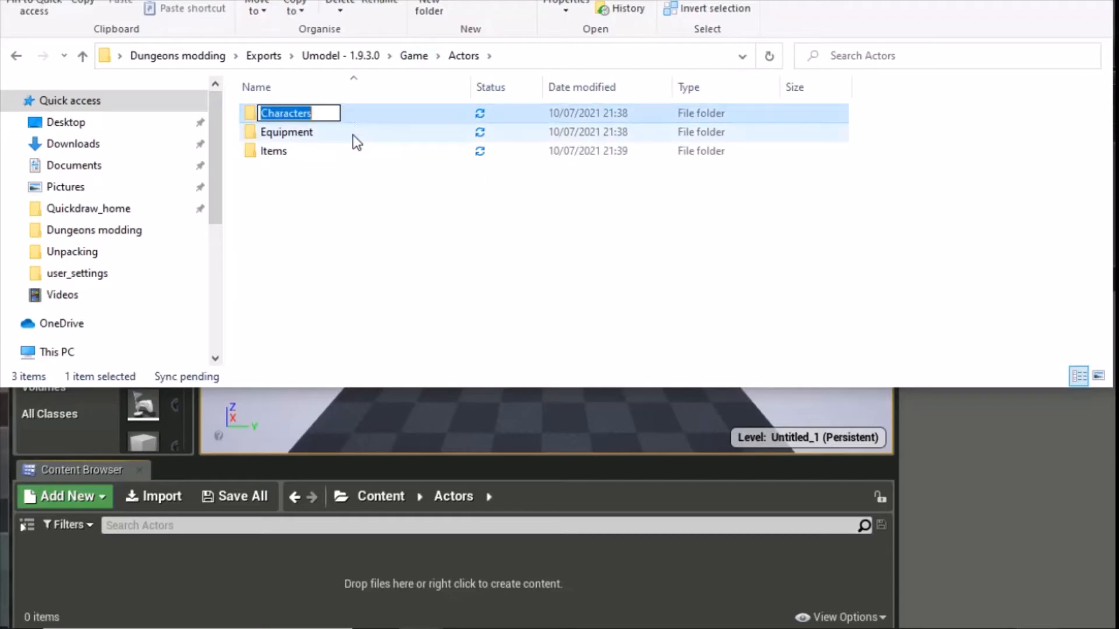
{"action": "right_click", "coordinate": [166, 567]}
{"action": "left_click", "coordinate": [280, 1]}
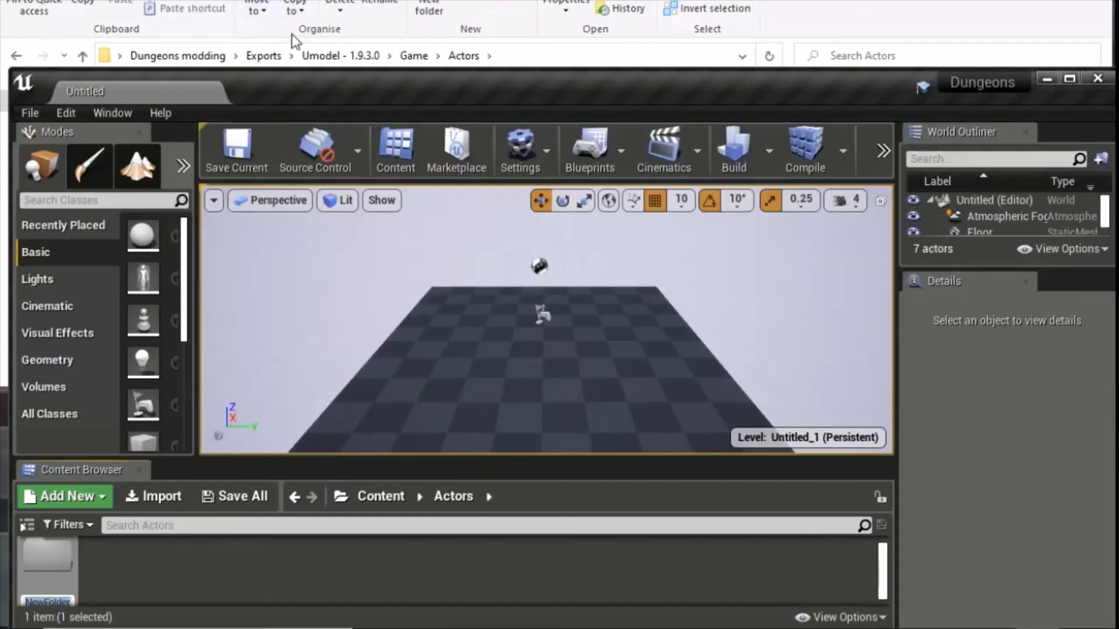
{"action": "key", "text": "ctrl+v"}
{"action": "key", "text": "Return"}
{"action": "double_click", "coordinate": [65, 553]}
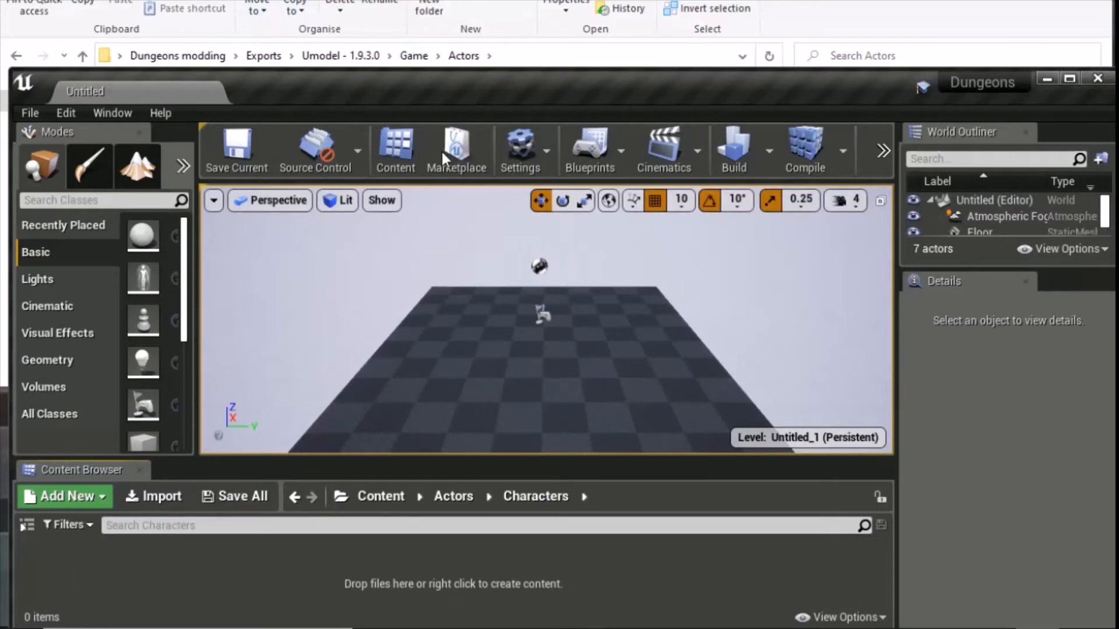
Step: Copy the exported Friendlies folder's name and create a matching Friendlies folder inside the project's Characters folder
{"action": "left_click", "coordinate": [620, 47]}
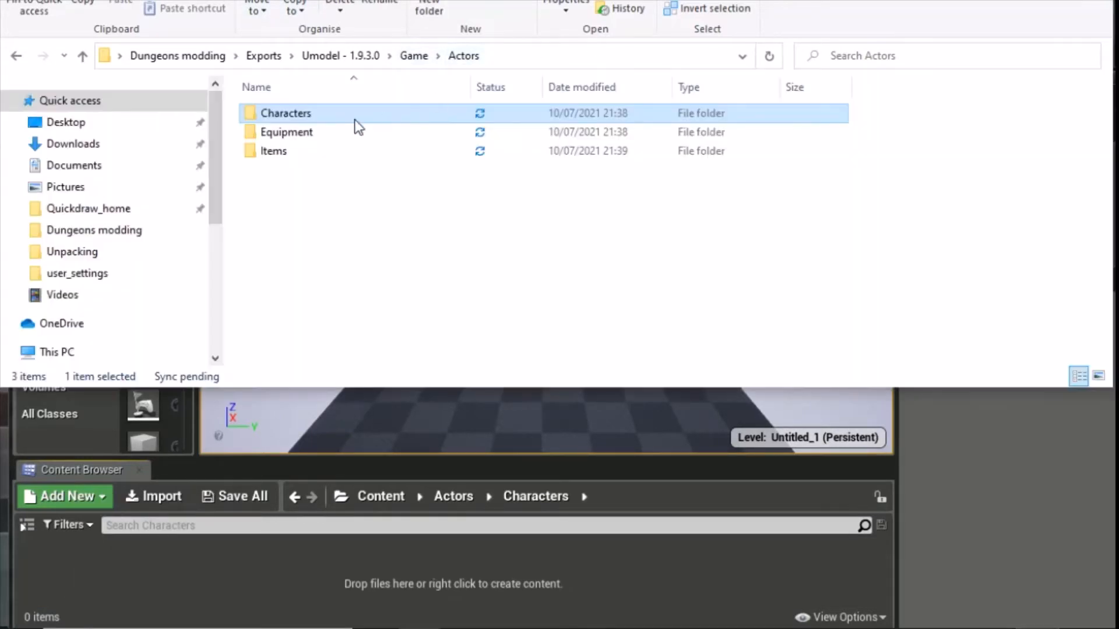
{"action": "double_click", "coordinate": [297, 115]}
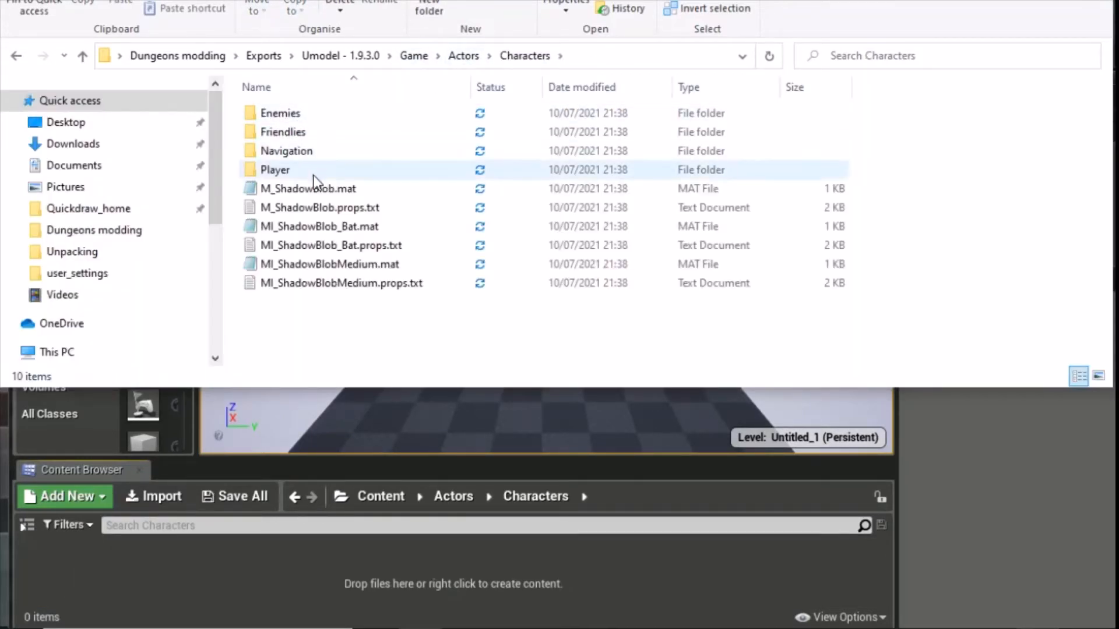
{"action": "left_click", "coordinate": [286, 133]}
{"action": "left_click", "coordinate": [290, 134]}
{"action": "key", "text": "ctrl+c"}
{"action": "left_click", "coordinate": [177, 574]}
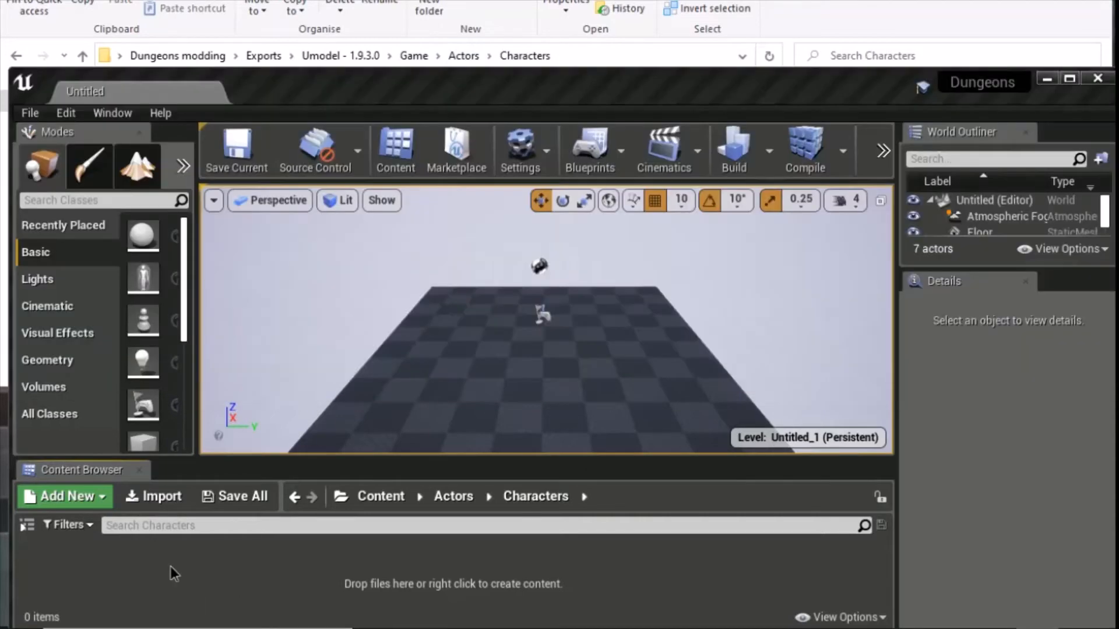
{"action": "right_click", "coordinate": [175, 574]}
{"action": "left_click", "coordinate": [286, 0]}
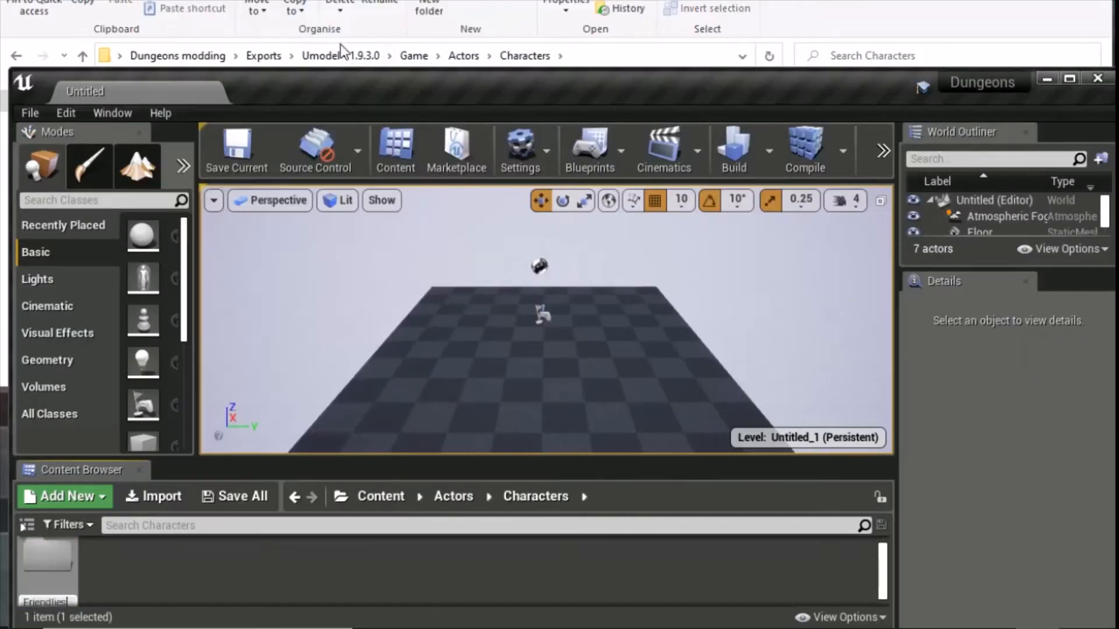
{"action": "key", "text": "ctrl+v"}
{"action": "key", "text": "Return"}
Step: Return to File Explorer, open the exported Friendlies folder and copy the name of its IronGolem folder
{"action": "left_click", "coordinate": [364, 28]}
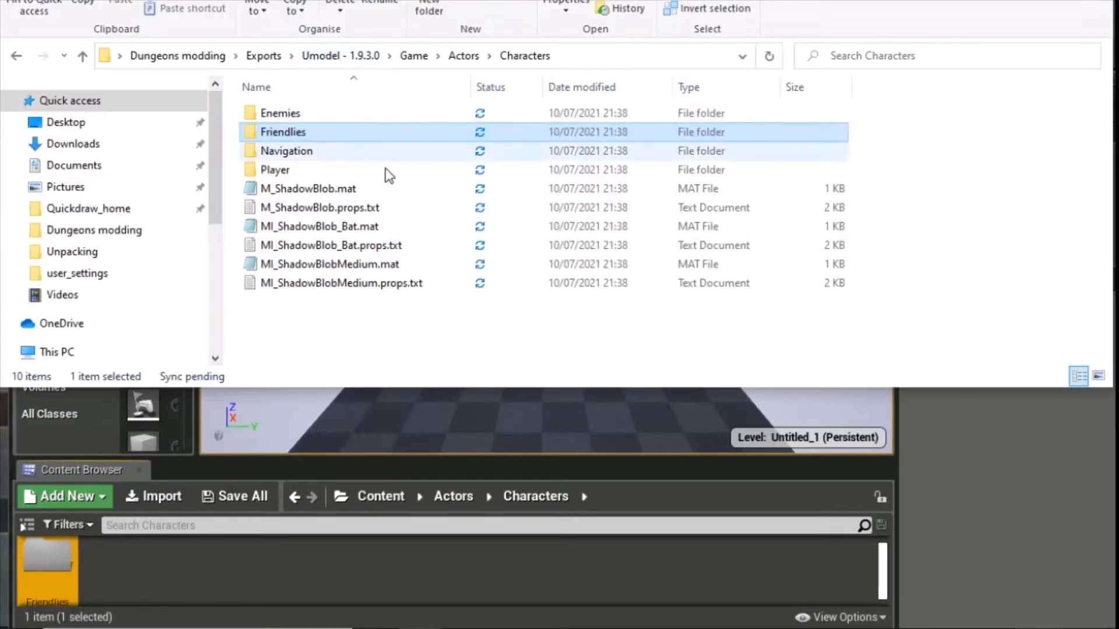
{"action": "double_click", "coordinate": [297, 131]}
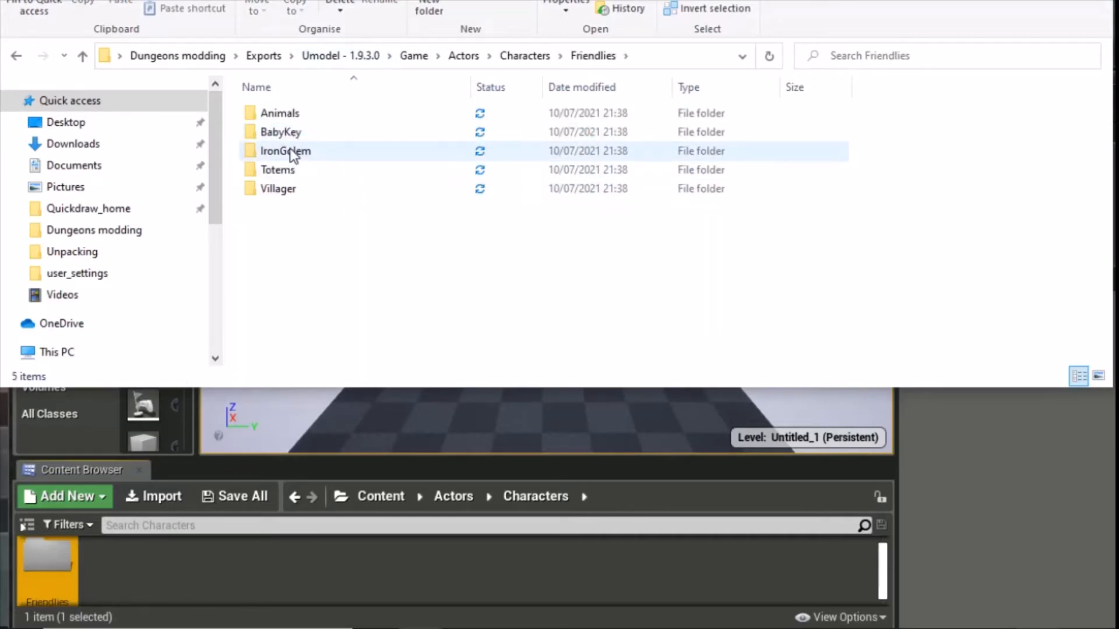
{"action": "left_click", "coordinate": [292, 153]}
{"action": "left_click", "coordinate": [306, 153]}
{"action": "key", "text": "ctrl+c"}
Step: Switch to the Unreal Editor, create a matching IronGolem folder inside the project's Friendlies folder, and open it
{"action": "left_click", "coordinate": [99, 622]}
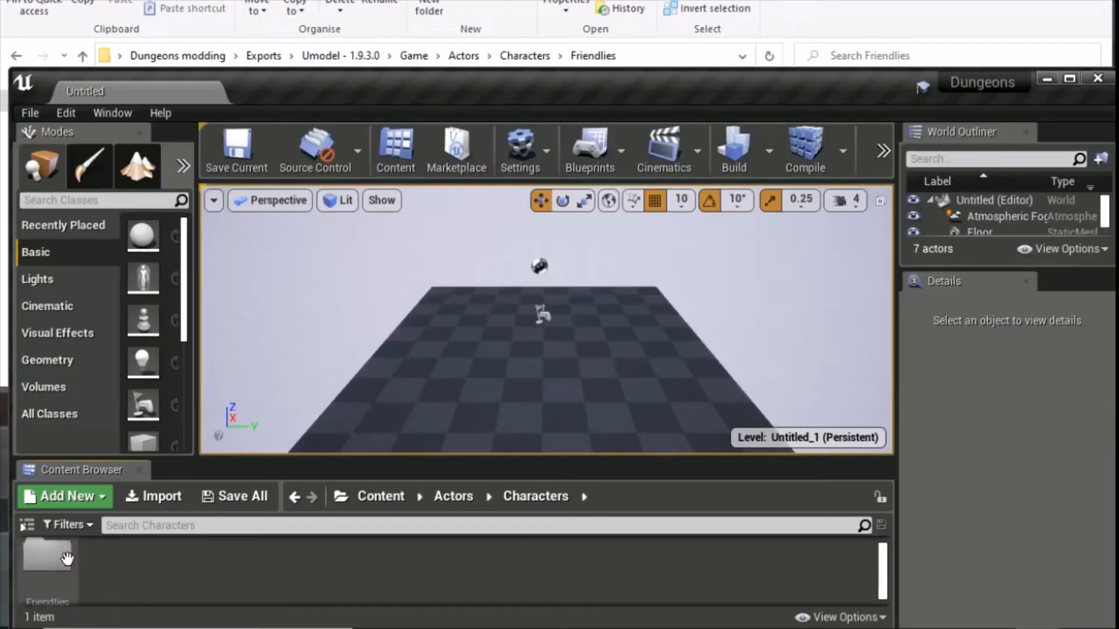
{"action": "double_click", "coordinate": [55, 568]}
{"action": "right_click", "coordinate": [147, 562]}
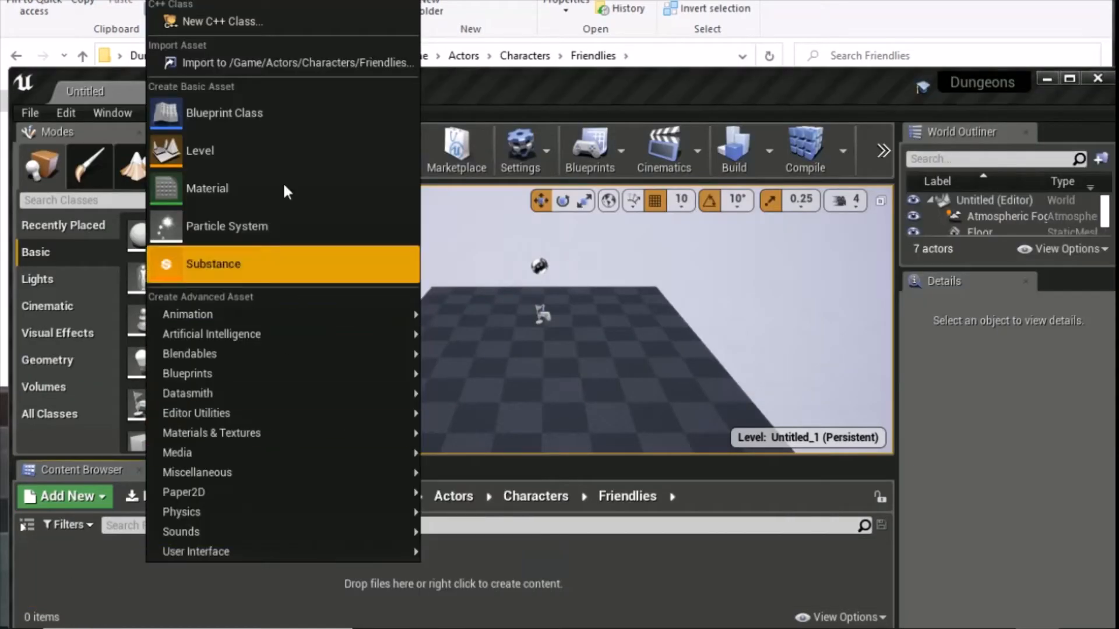
{"action": "left_click", "coordinate": [266, 10]}
{"action": "key", "text": "ctrl+v"}
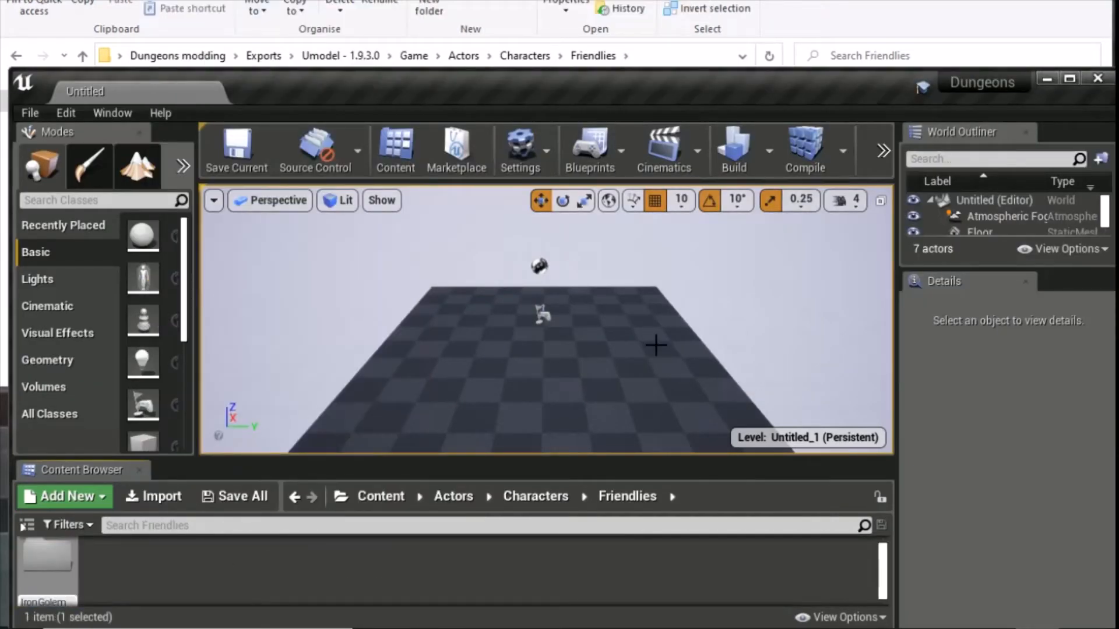
{"action": "key", "text": "Return"}
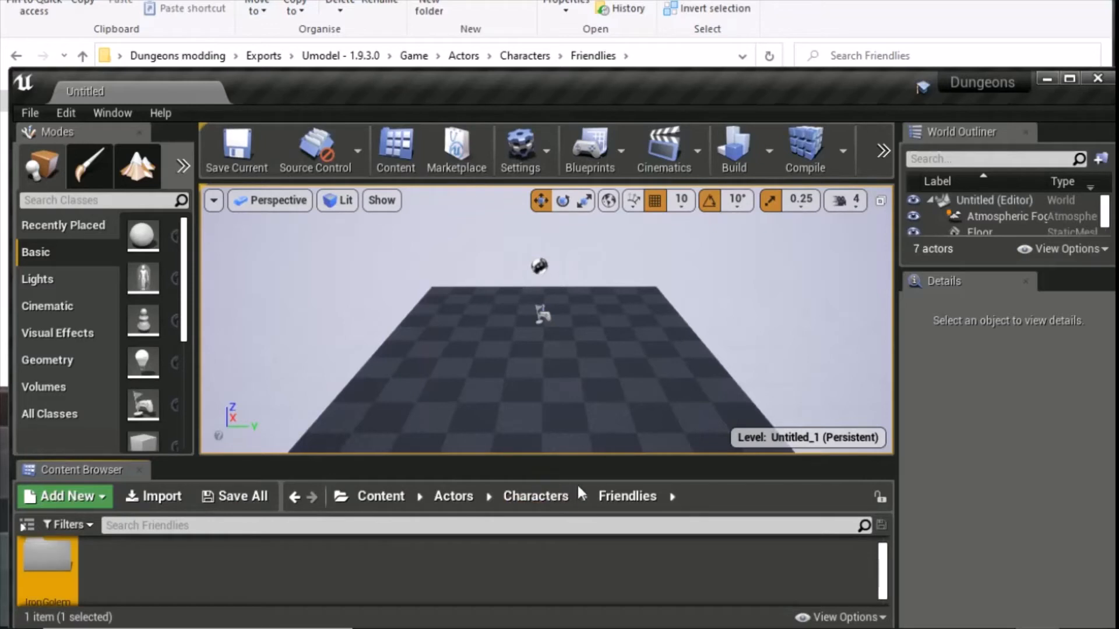
{"action": "double_click", "coordinate": [26, 578]}
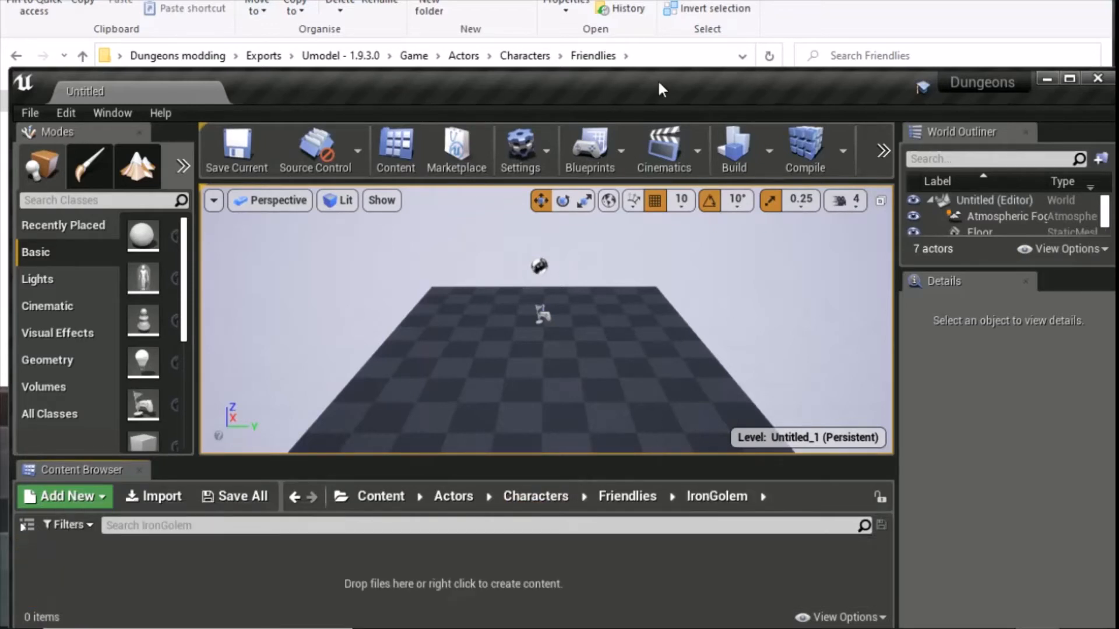
Step: Open the exported IronGolem folder in File Explorer and locate the T_IronGolem.png texture
{"action": "left_click", "coordinate": [647, 2]}
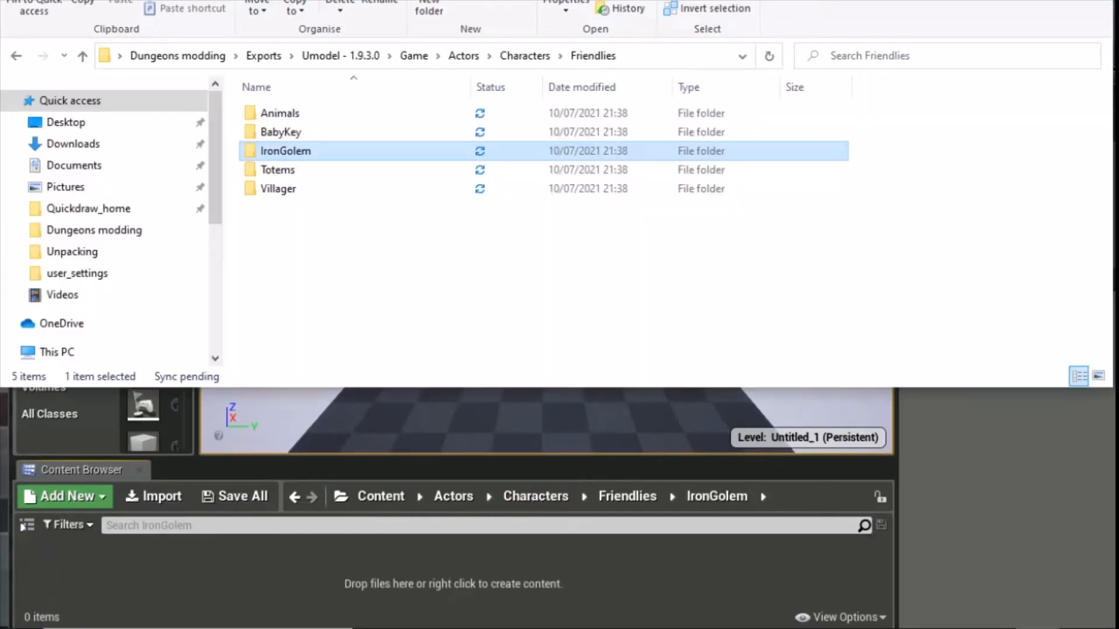
{"action": "double_click", "coordinate": [285, 152]}
{"action": "scroll", "coordinate": [536, 213], "scroll_direction": "down", "scroll_amount": 1}
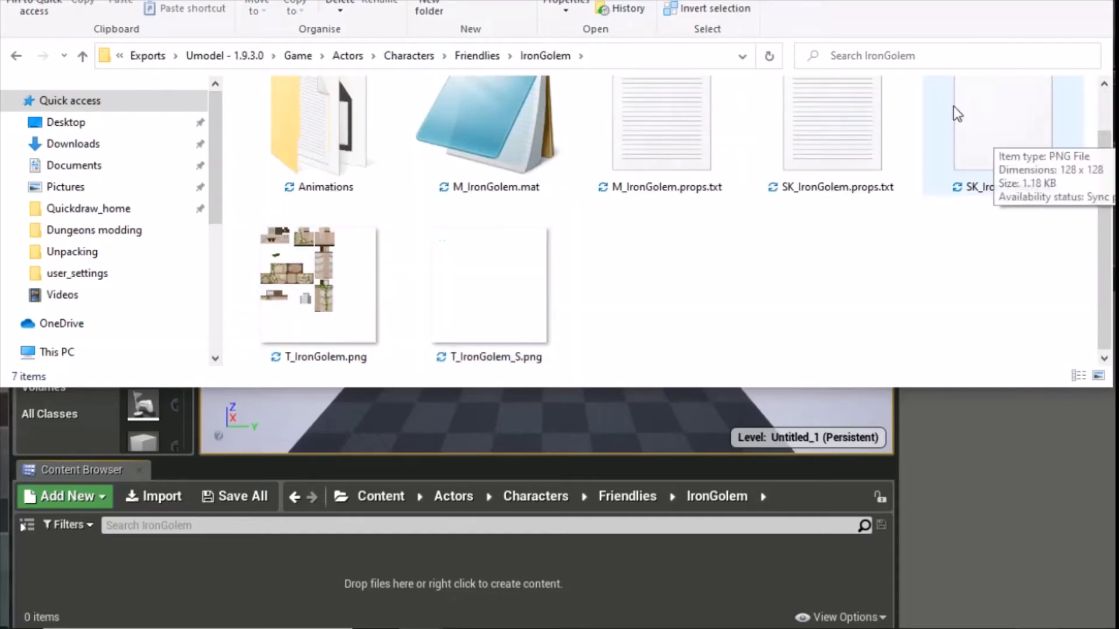
{"action": "scroll", "coordinate": [452, 250], "scroll_direction": "up", "scroll_amount": 1}
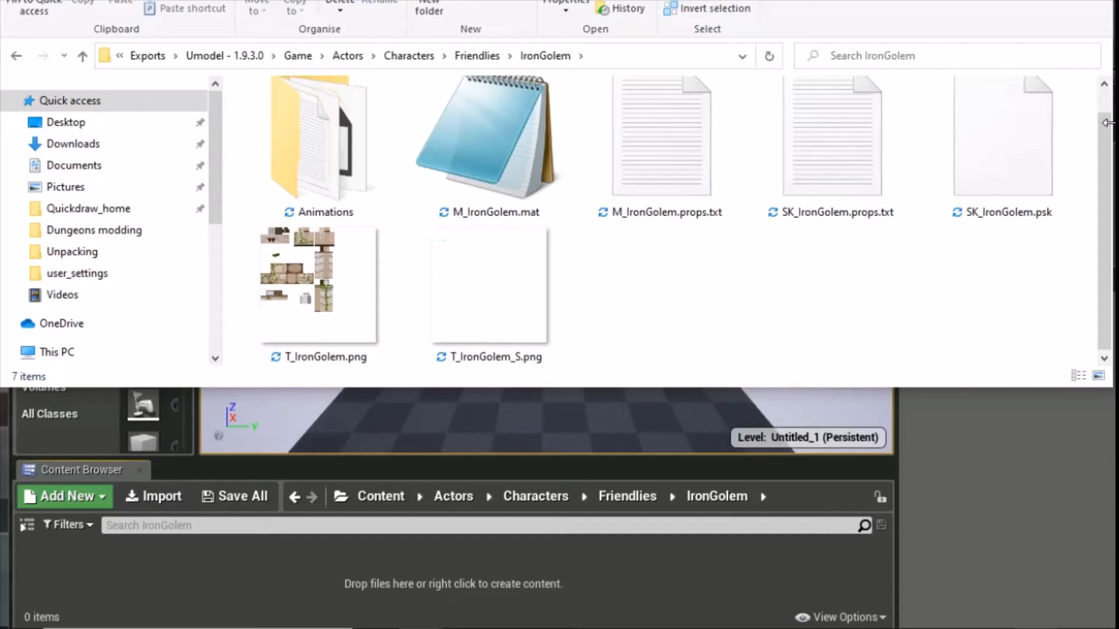
{"action": "left_click", "coordinate": [333, 278]}
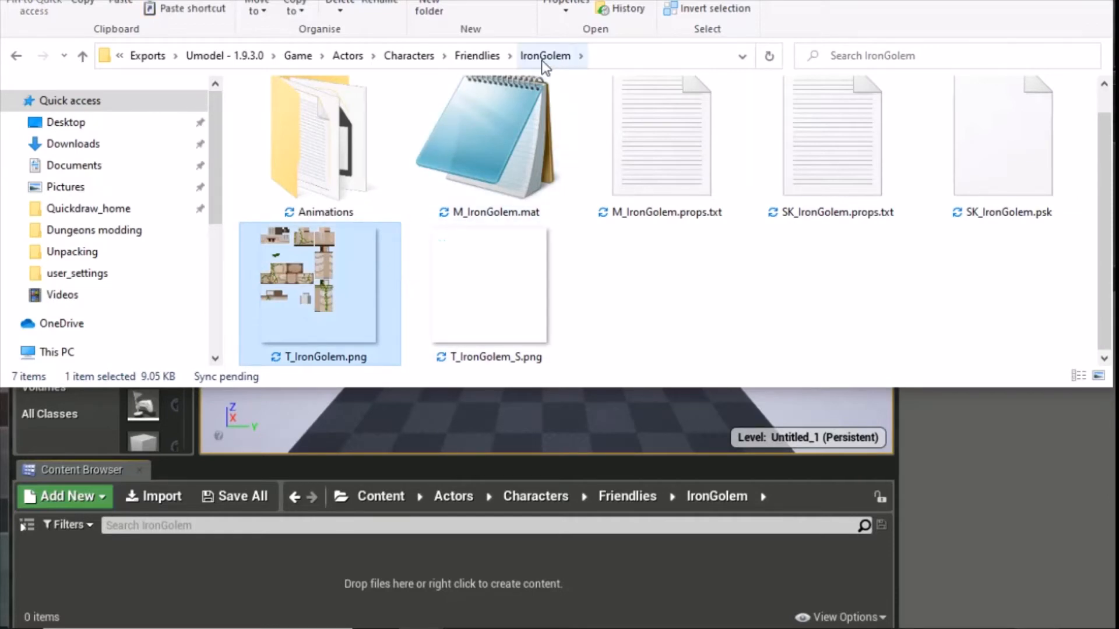
Step: Go to the Modding folder inside Dungeons modding and create a new folder there
{"action": "left_click", "coordinate": [17, 58]}
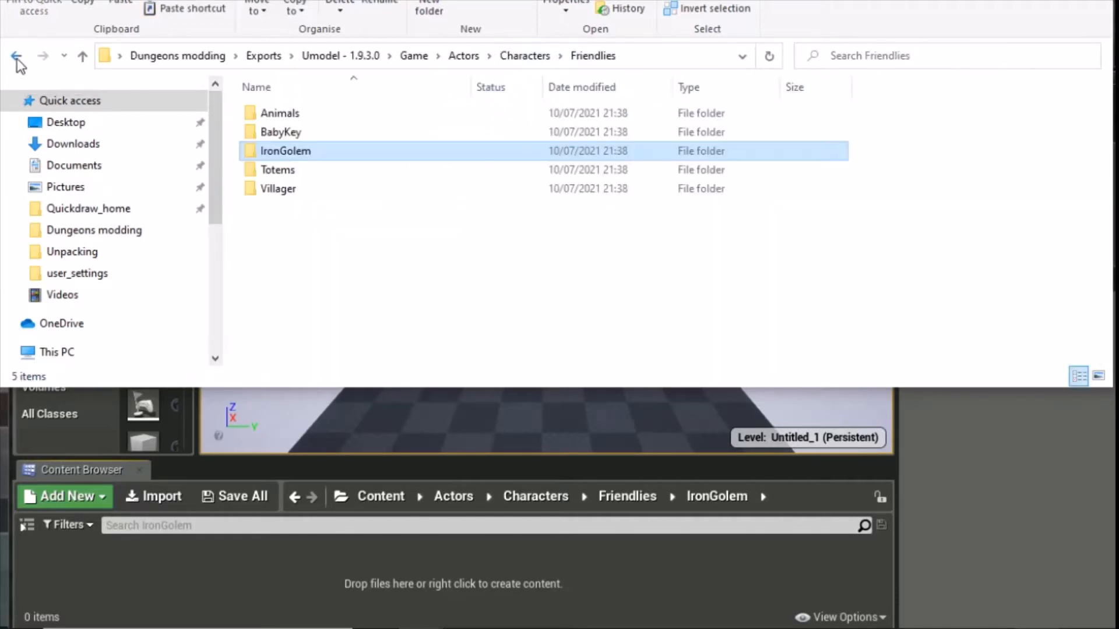
{"action": "left_click", "coordinate": [17, 59]}
{"action": "left_click", "coordinate": [373, 59]}
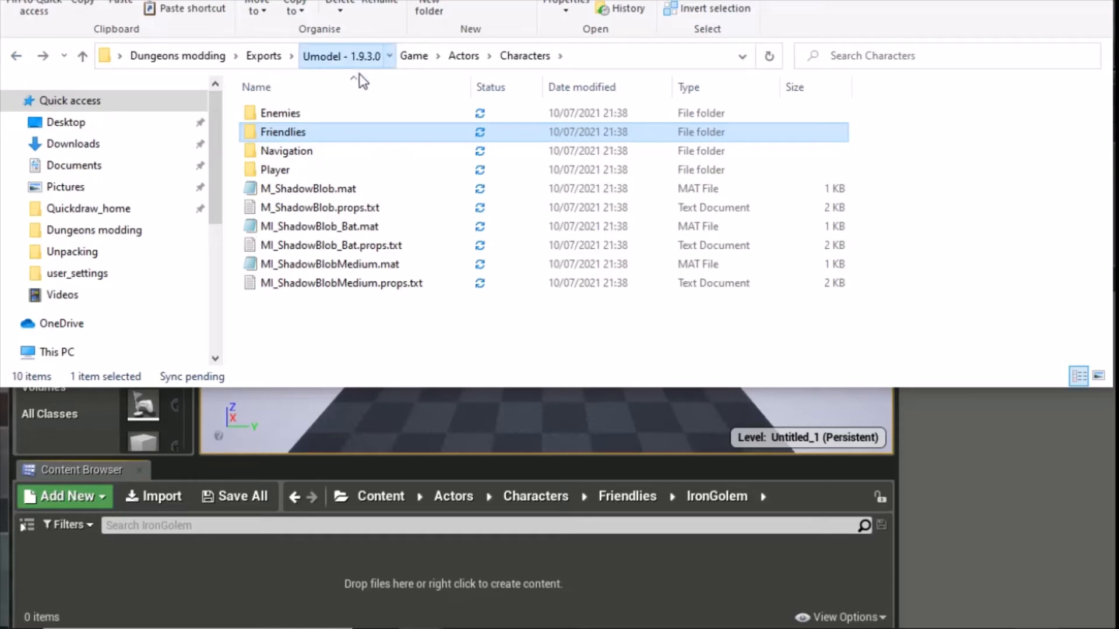
{"action": "left_click", "coordinate": [263, 56]}
{"action": "left_click", "coordinate": [211, 55]}
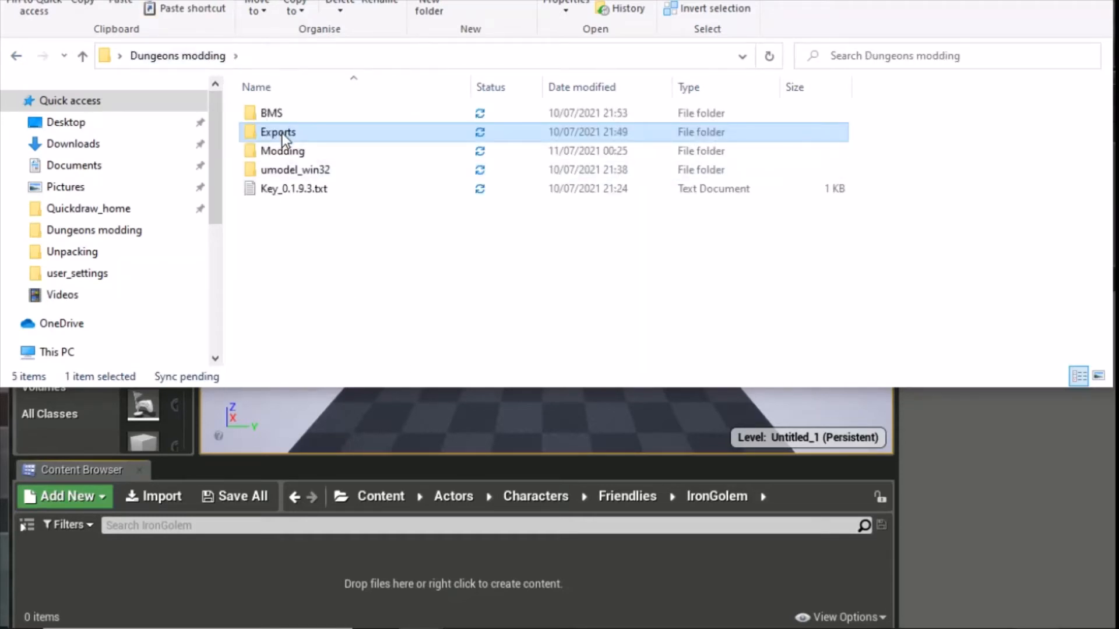
{"action": "double_click", "coordinate": [283, 152]}
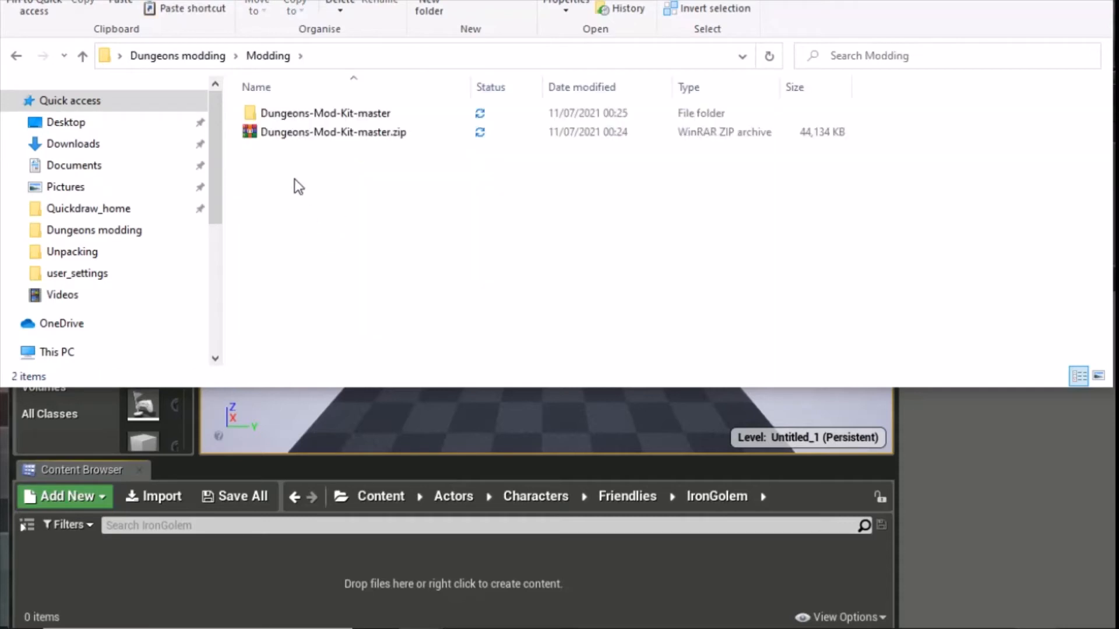
{"action": "right_click", "coordinate": [295, 180]}
{"action": "mouse_move", "coordinate": [388, 414]}
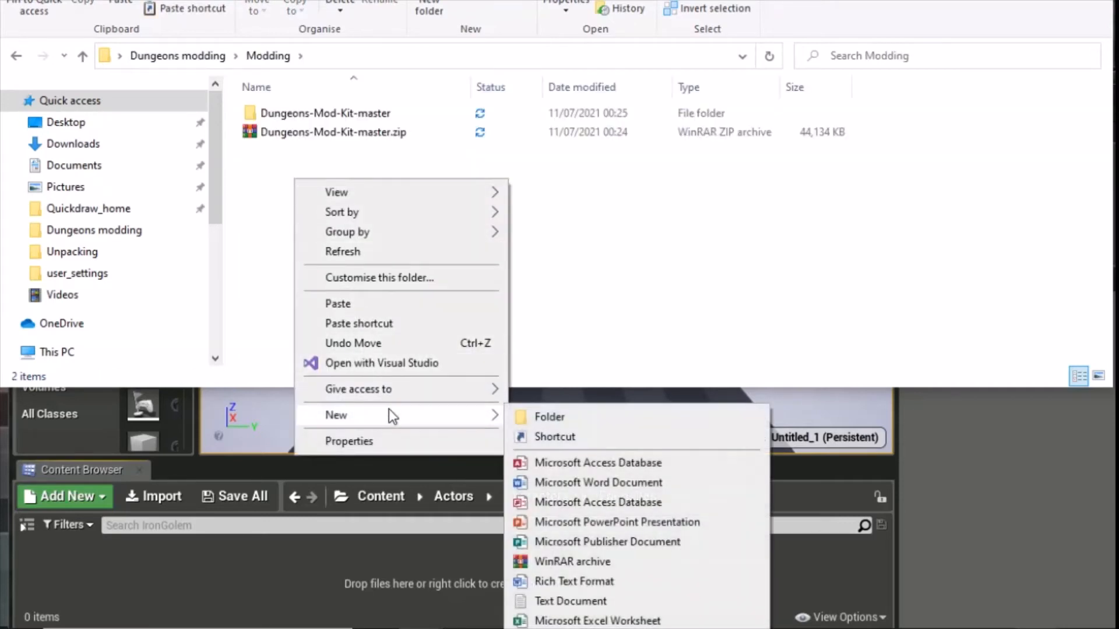
{"action": "left_click", "coordinate": [559, 418]}
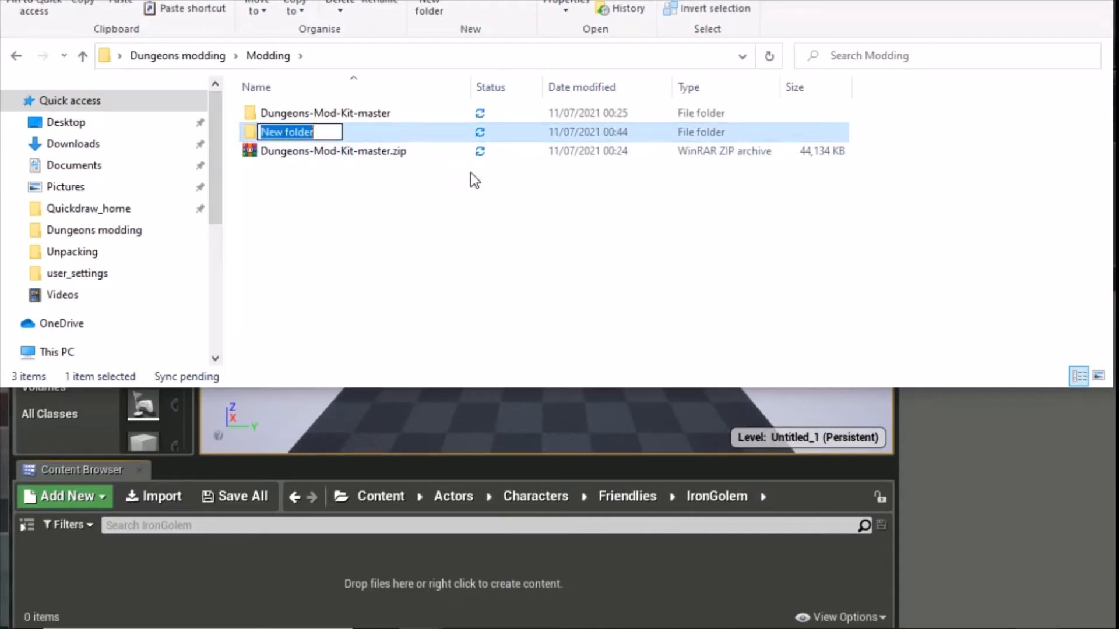
{"action": "type", "text": "Acrots"}
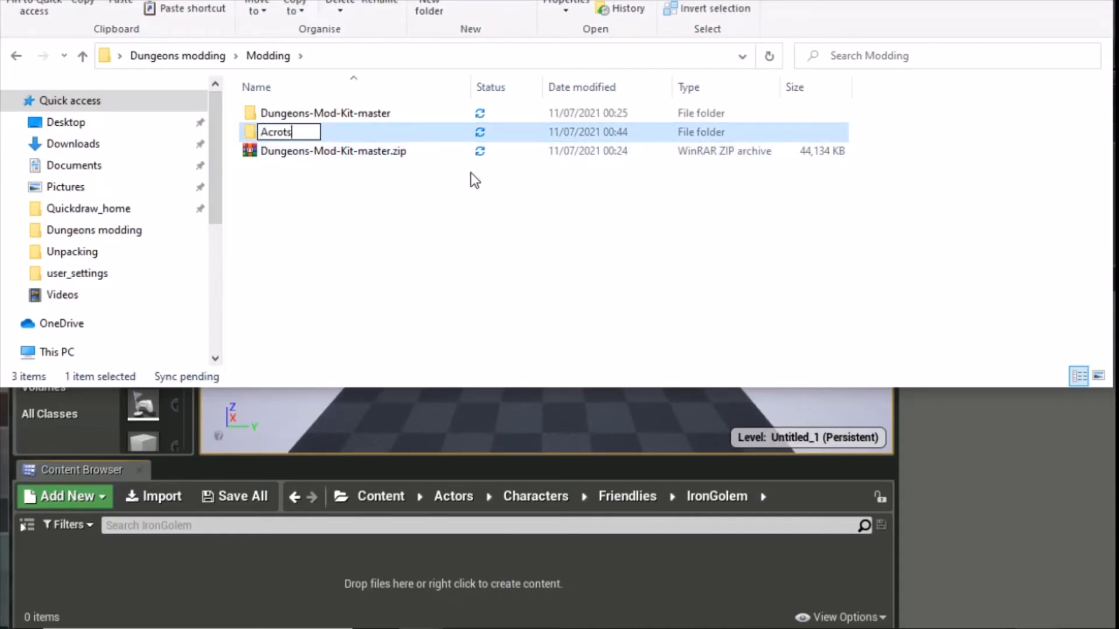
{"action": "key", "text": "BackSpace"}
{"action": "key", "text": "BackSpace"}
{"action": "key", "text": "BackSpace"}
{"action": "key", "text": "BackSpace"}
{"action": "key", "text": "BackSpace"}
{"action": "key", "text": "BackSpace"}
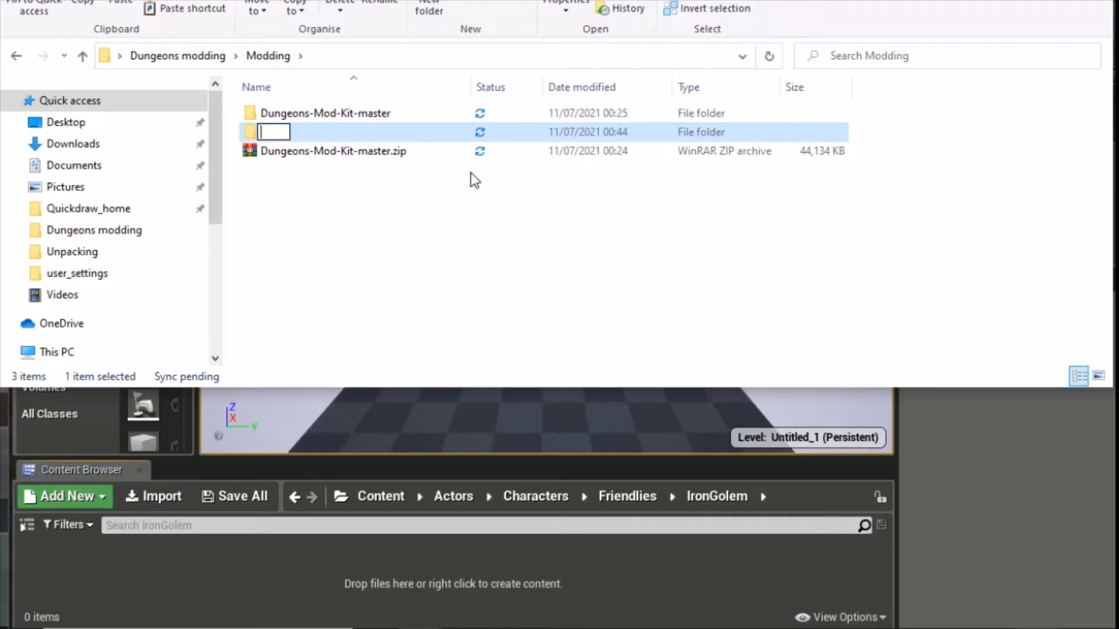
Step: Name the new folder Iron Golm and return to the File Explorer window
{"action": "type", "text": "Iron Golm"}
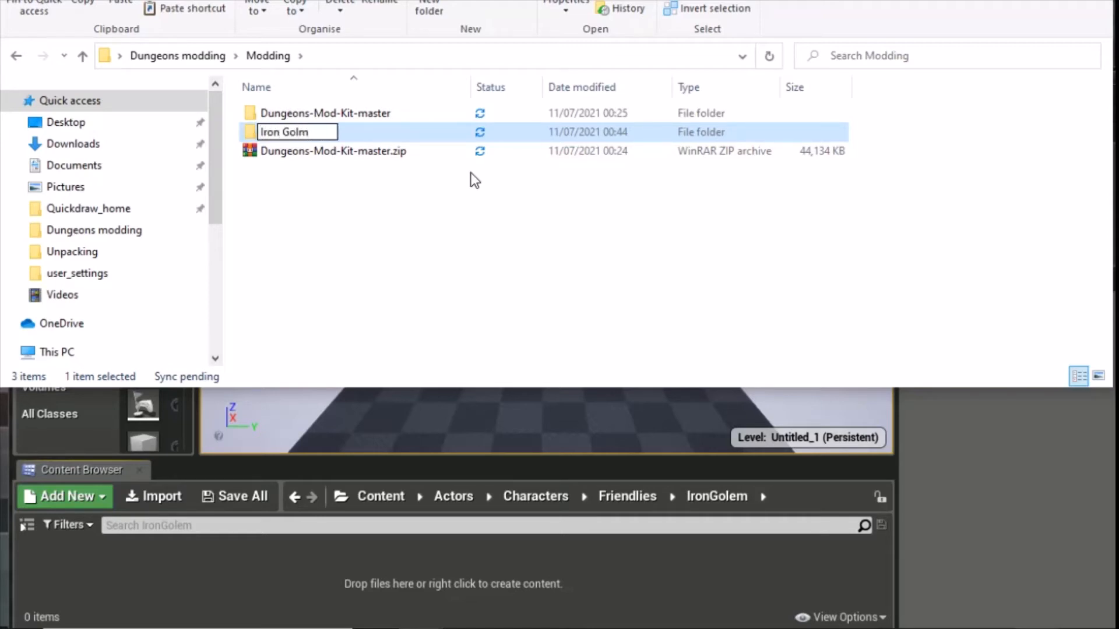
{"action": "left_click", "coordinate": [187, 582]}
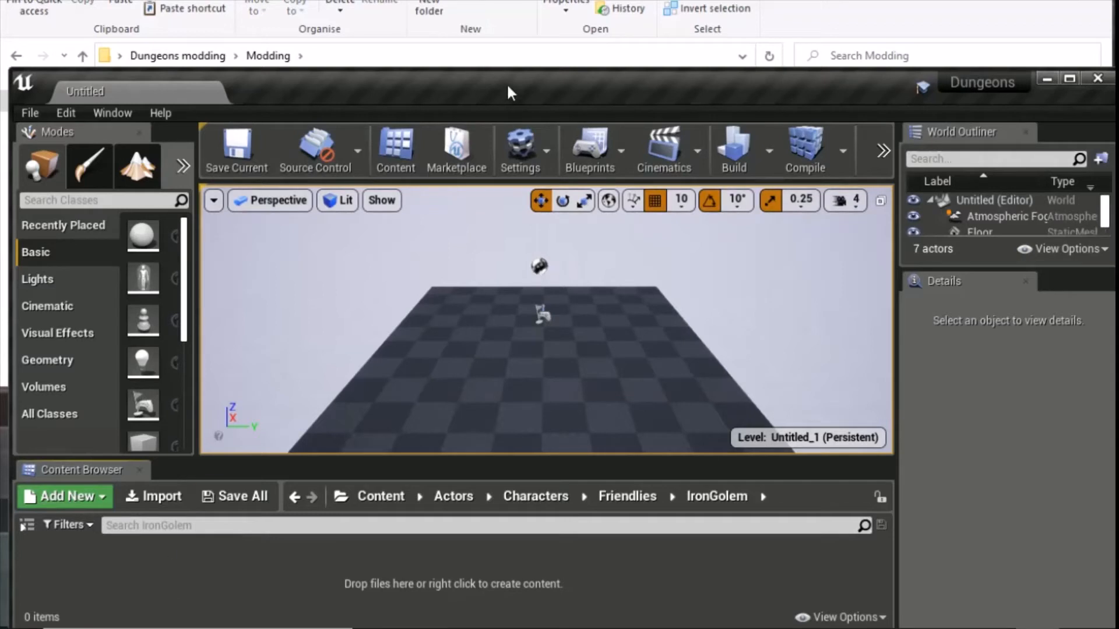
{"action": "key", "text": "alt+Tab"}
{"action": "left_click", "coordinate": [364, 133]}
{"action": "key", "text": "F2"}
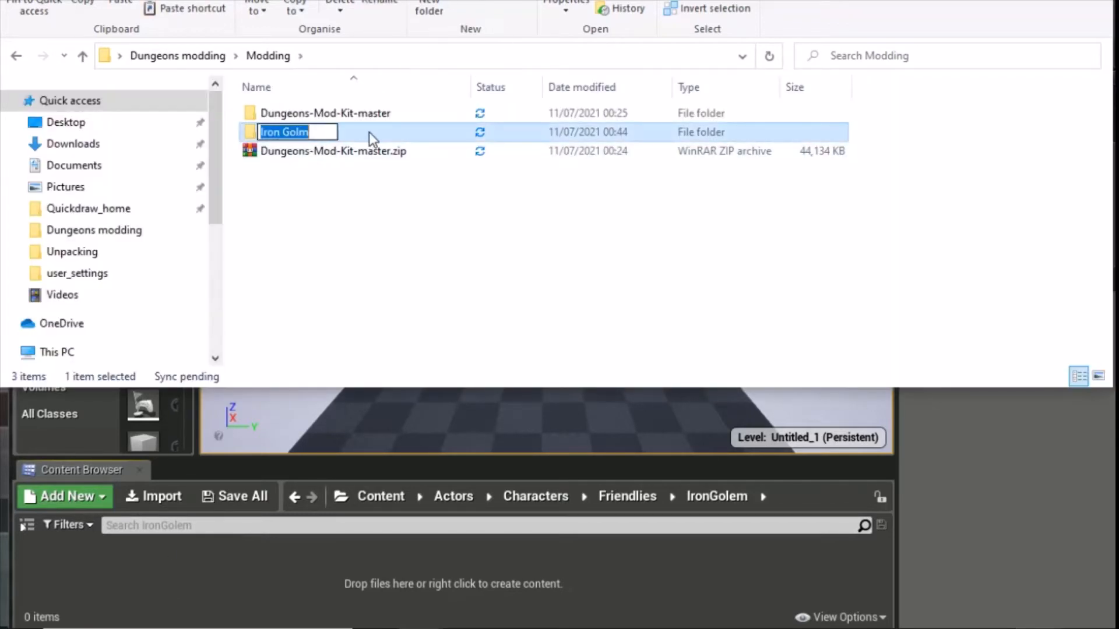
{"action": "key", "text": "Left"}
{"action": "key", "text": "Right"}
{"action": "key", "text": "Right"}
{"action": "key", "text": "Right"}
{"action": "key", "text": "Right"}
{"action": "key", "text": "Right"}
{"action": "key", "text": "Right"}
{"action": "key", "text": "Right"}
{"action": "key", "text": "Right"}
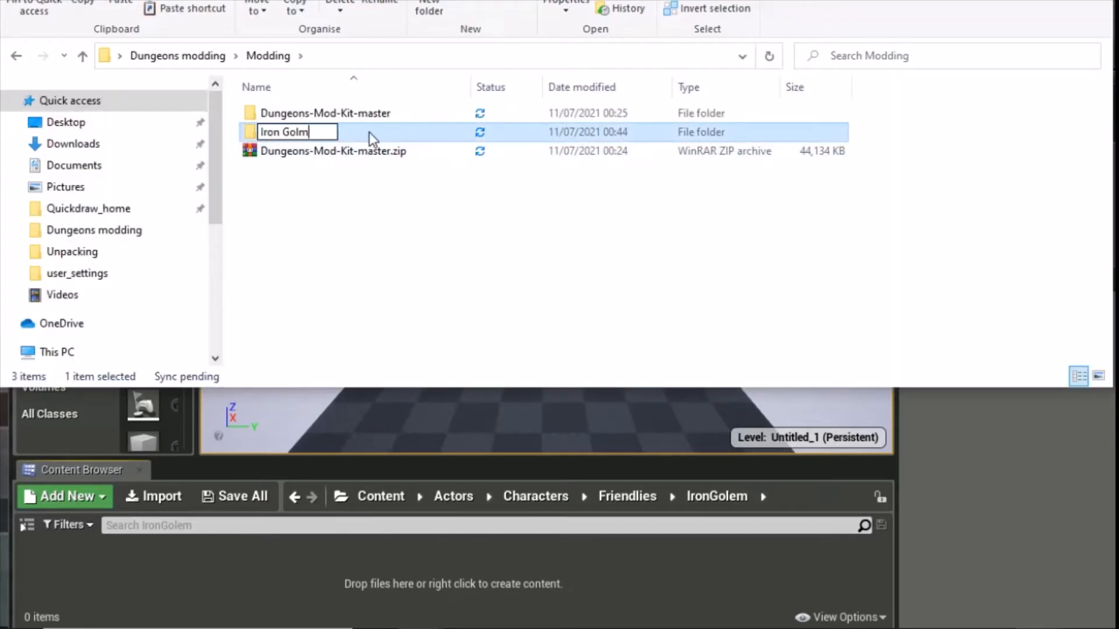
{"action": "key", "text": "ctrl+a"}
{"action": "key", "text": "BackSpace"}
{"action": "key", "text": "Escape"}
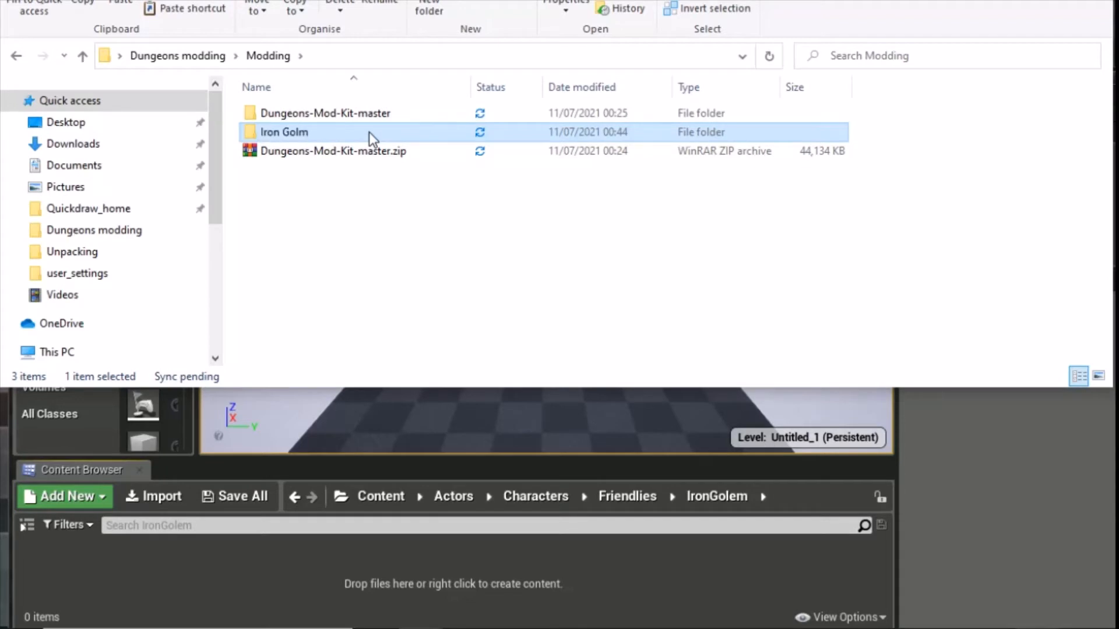
{"action": "double_click", "coordinate": [303, 132]}
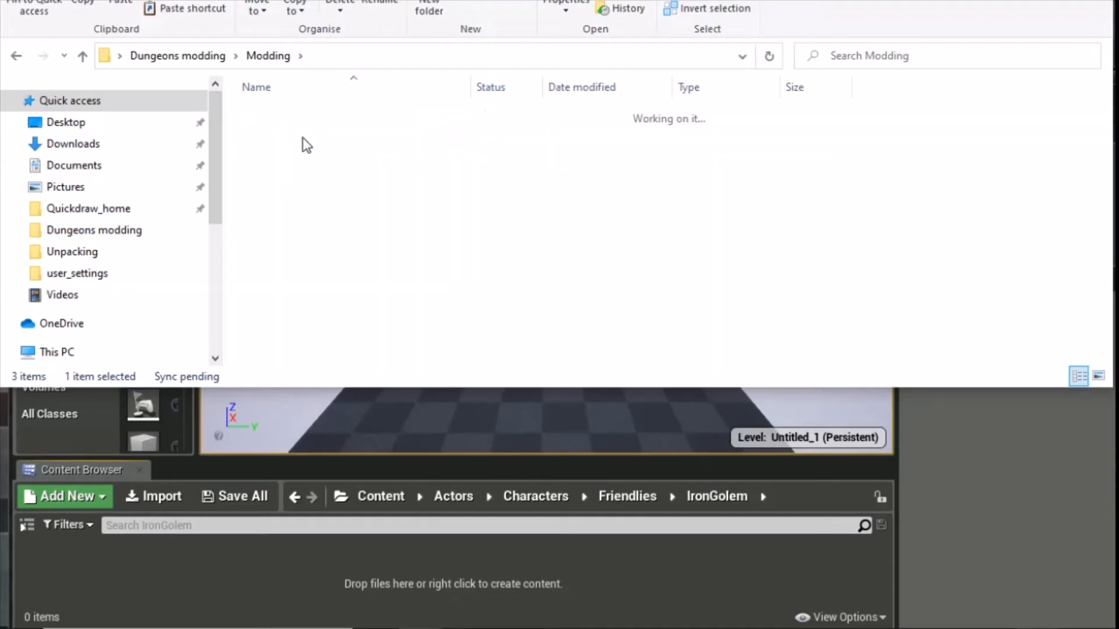
{"action": "left_click", "coordinate": [289, 55]}
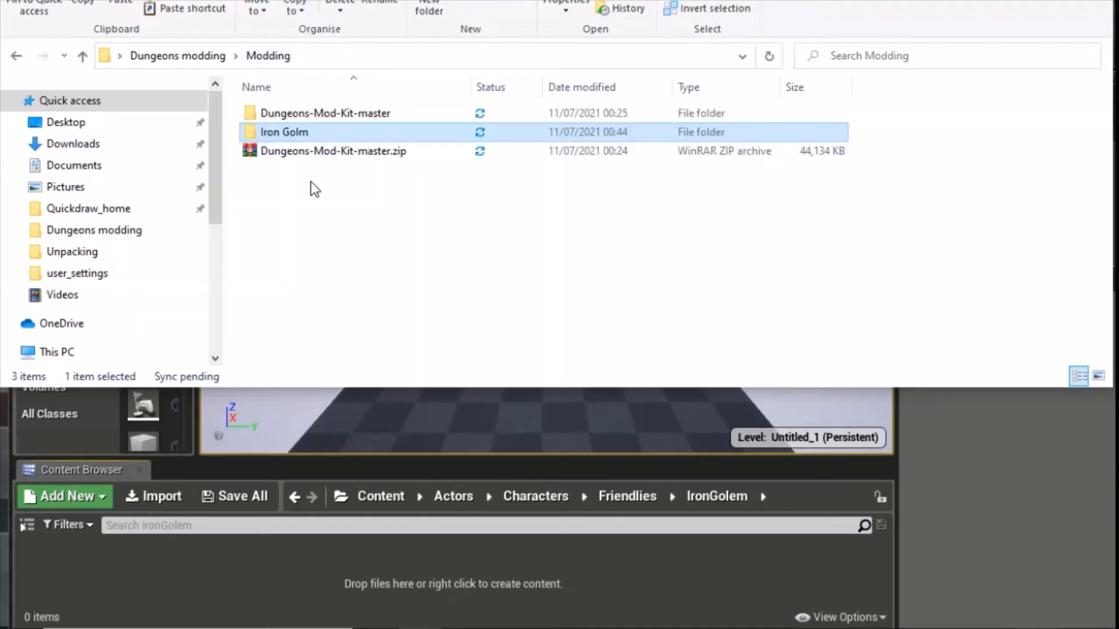
Step: Correct the misspelled folder name to Iron Golem and open the folder
{"action": "key", "text": "F2"}
{"action": "left_click", "coordinate": [304, 132]}
{"action": "type", "text": "w"}
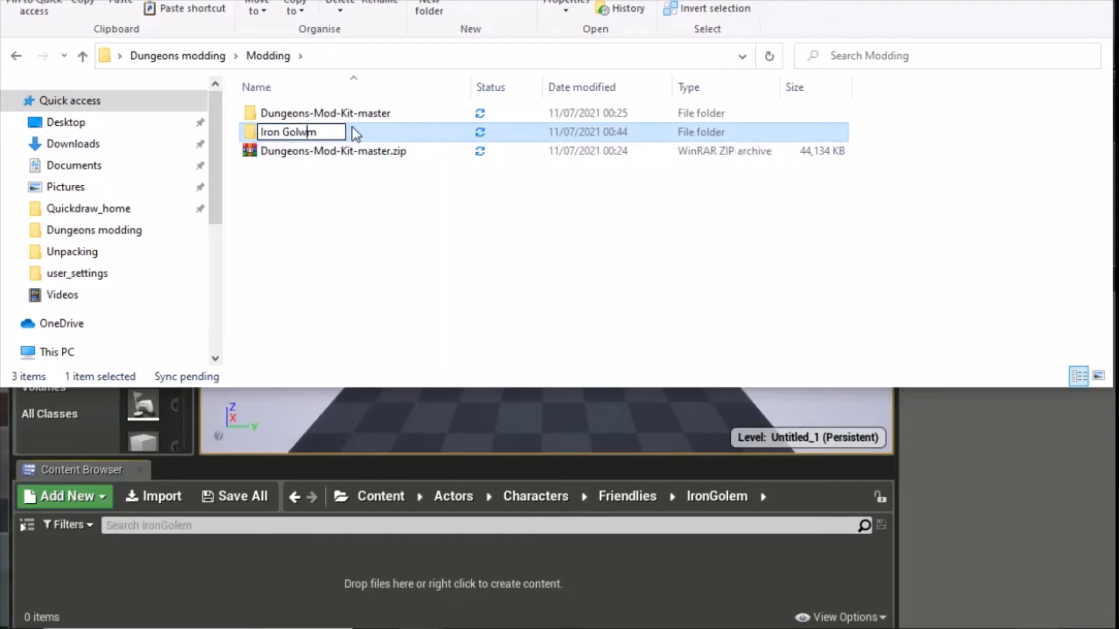
{"action": "key", "text": "BackSpace"}
{"action": "type", "text": "e"}
{"action": "key", "text": "Return"}
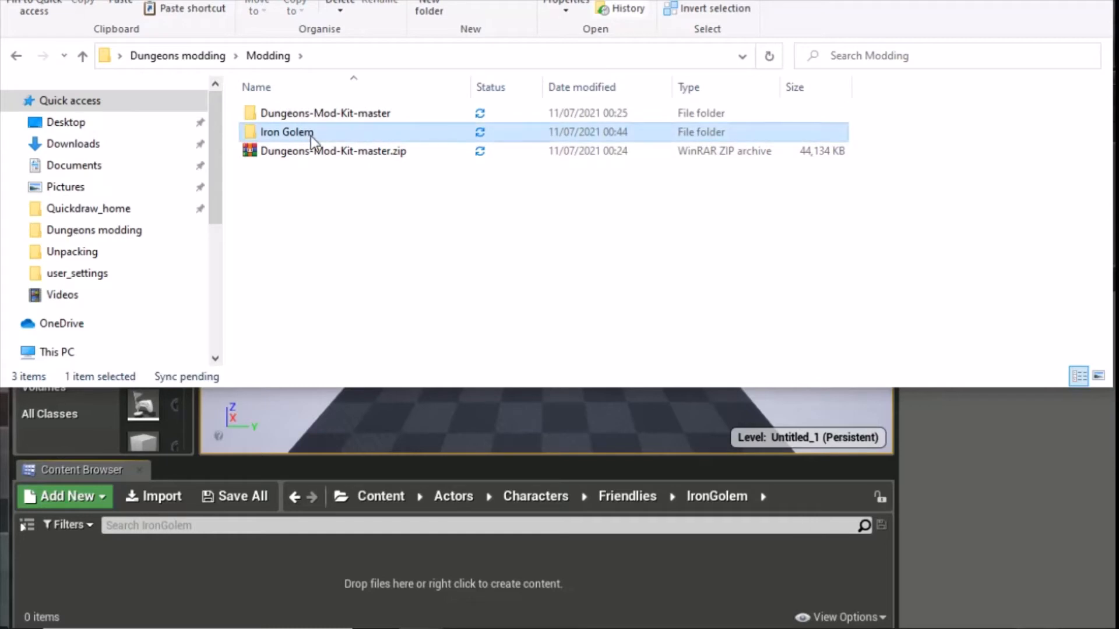
{"action": "double_click", "coordinate": [310, 136]}
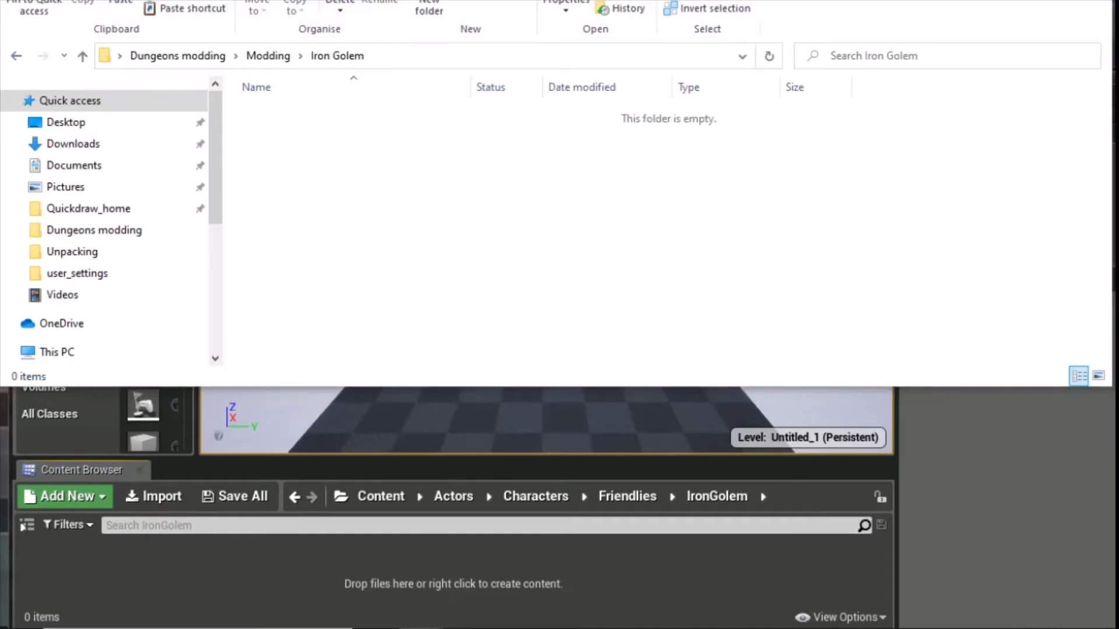
Step: Open a second File Explorer window and go to the Umodel - 1.9.3.0 folder in Exports inside Dungeons modding
{"action": "key", "text": "super+e"}
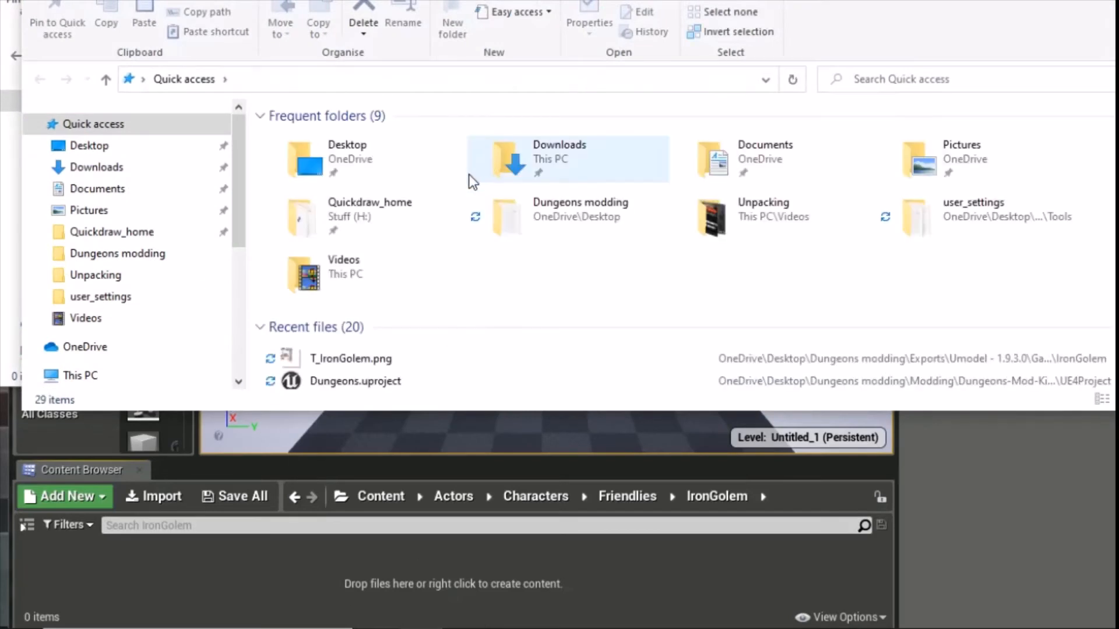
{"action": "scroll", "coordinate": [177, 260], "scroll_direction": "down", "scroll_amount": 2}
{"action": "scroll", "coordinate": [175, 270], "scroll_direction": "up", "scroll_amount": 1}
{"action": "left_click", "coordinate": [146, 223]}
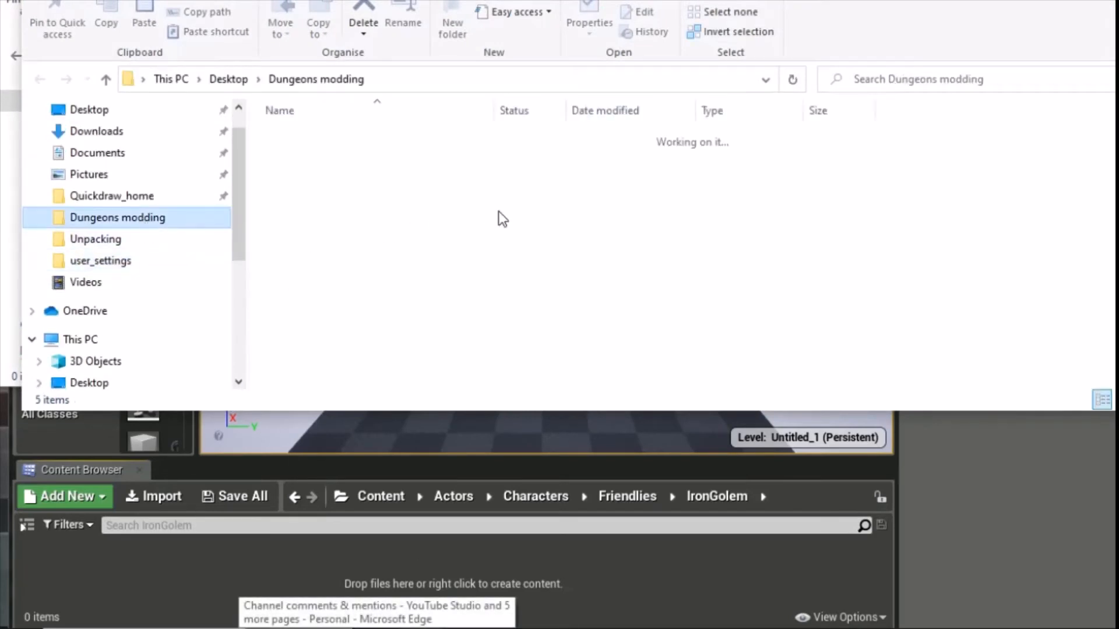
{"action": "double_click", "coordinate": [328, 155]}
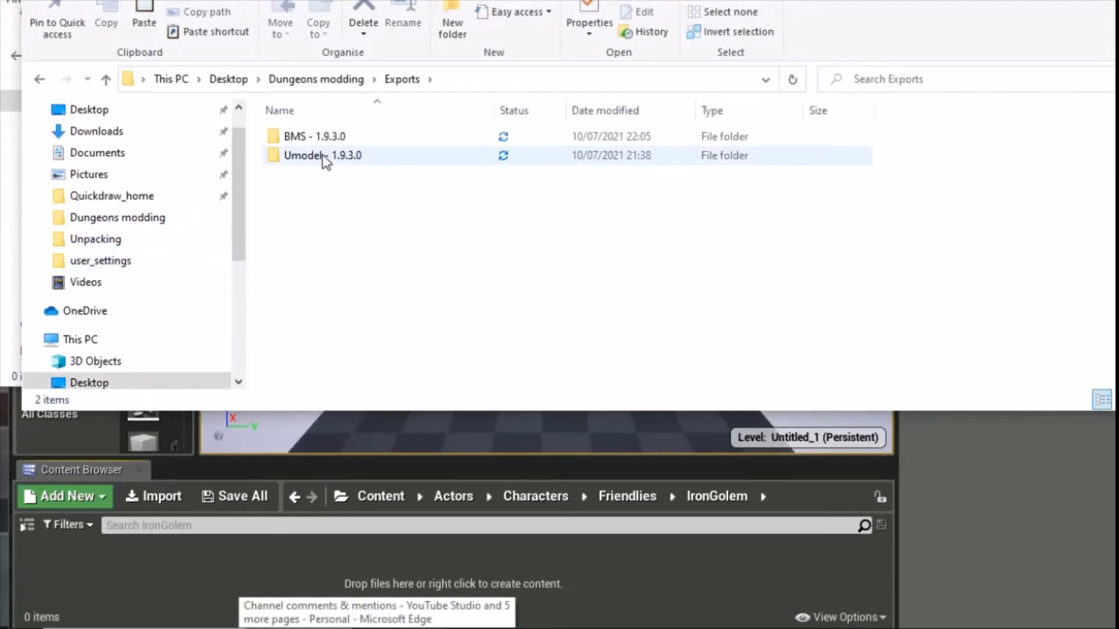
{"action": "left_click", "coordinate": [306, 155]}
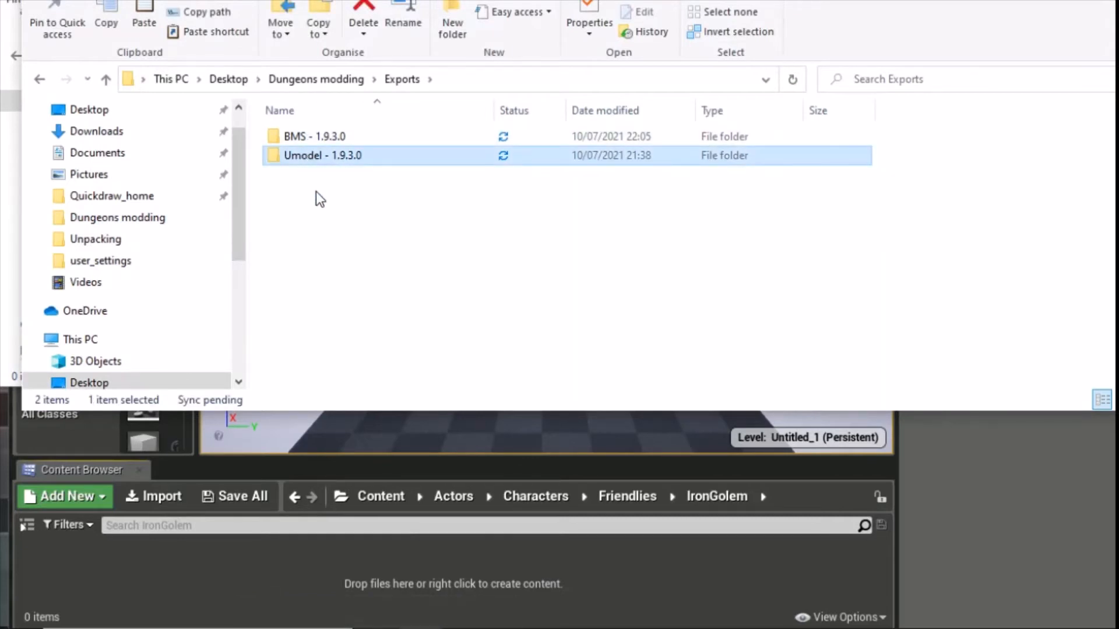
{"action": "left_click", "coordinate": [316, 194]}
{"action": "double_click", "coordinate": [302, 156]}
{"action": "double_click", "coordinate": [307, 139]}
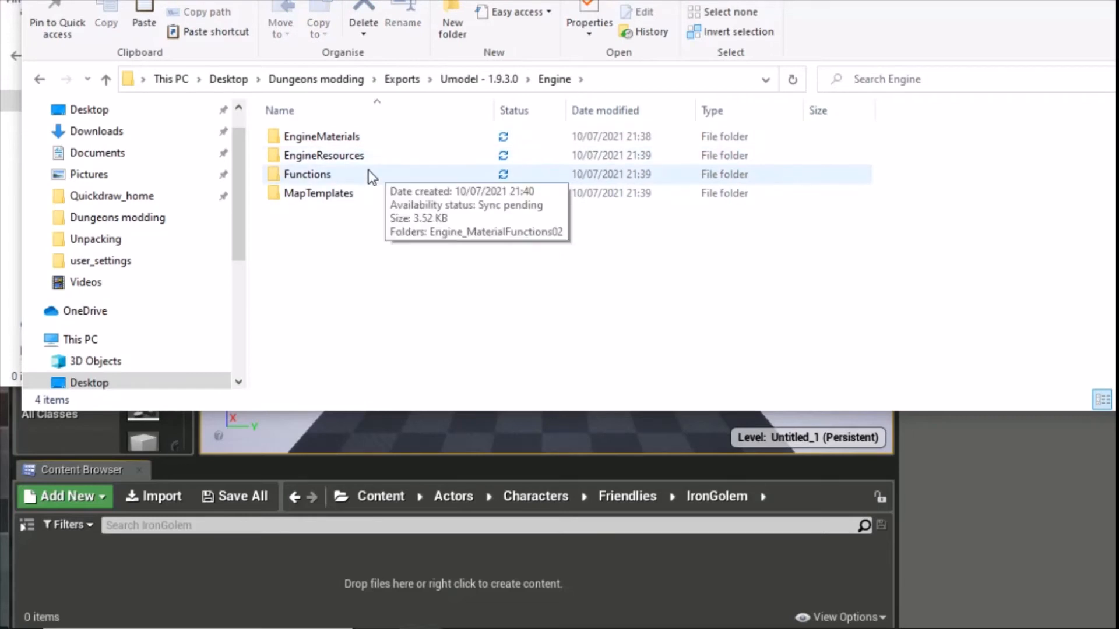
{"action": "key", "text": "BackSpace"}
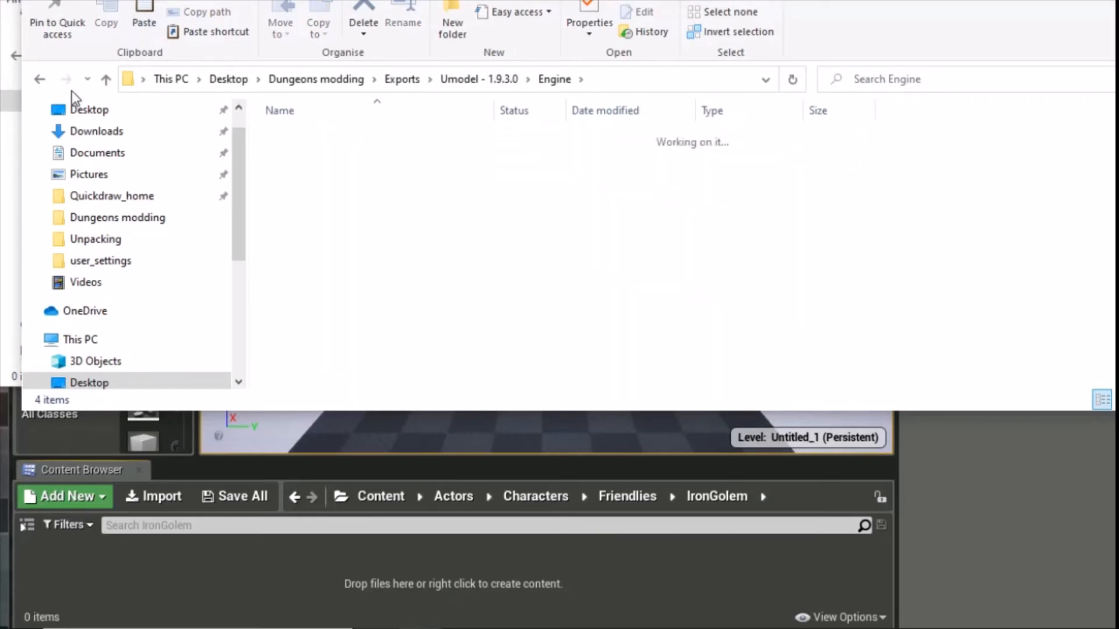
Step: Go through Game, Actors and Characters to the exported Friendlies folder and select the IronGolem folder
{"action": "double_click", "coordinate": [296, 157]}
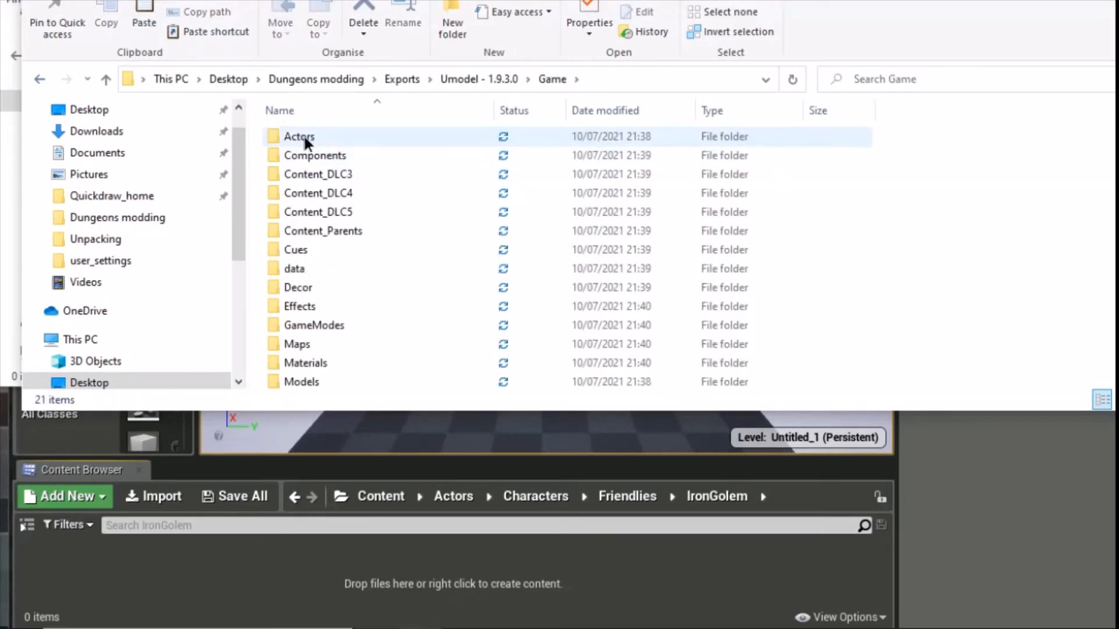
{"action": "double_click", "coordinate": [303, 136]}
{"action": "double_click", "coordinate": [317, 161]}
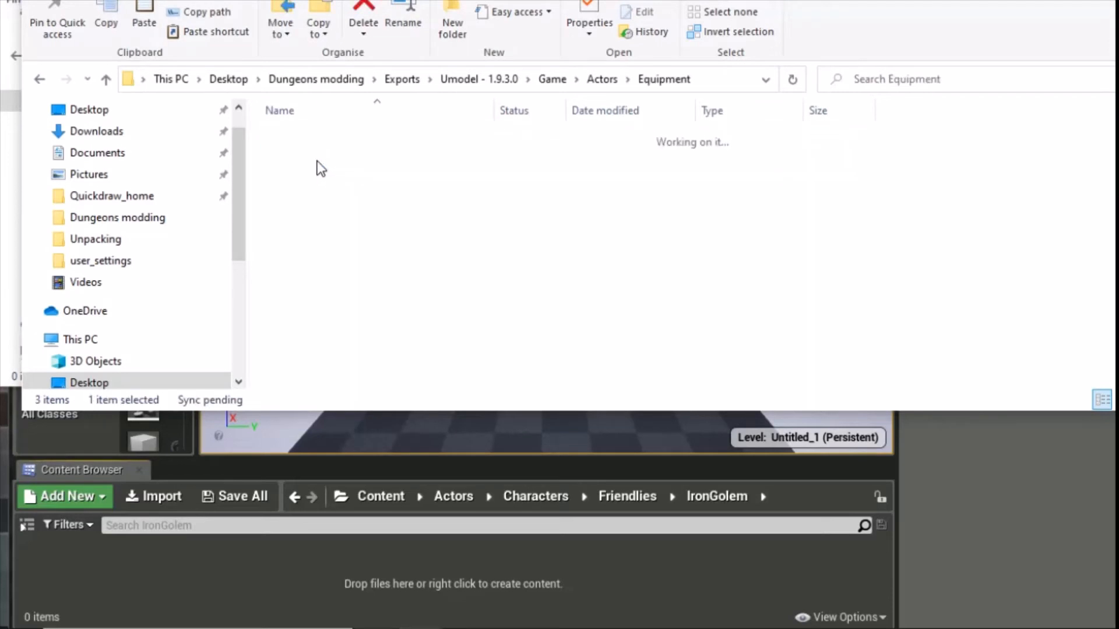
{"action": "key", "text": "BackSpace"}
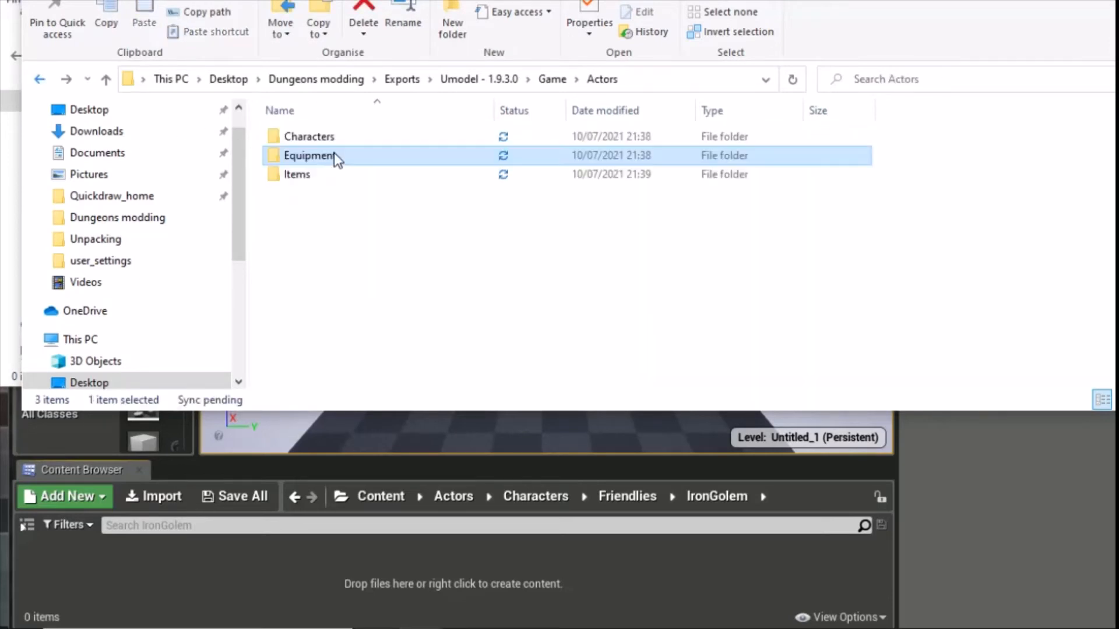
{"action": "double_click", "coordinate": [327, 137]}
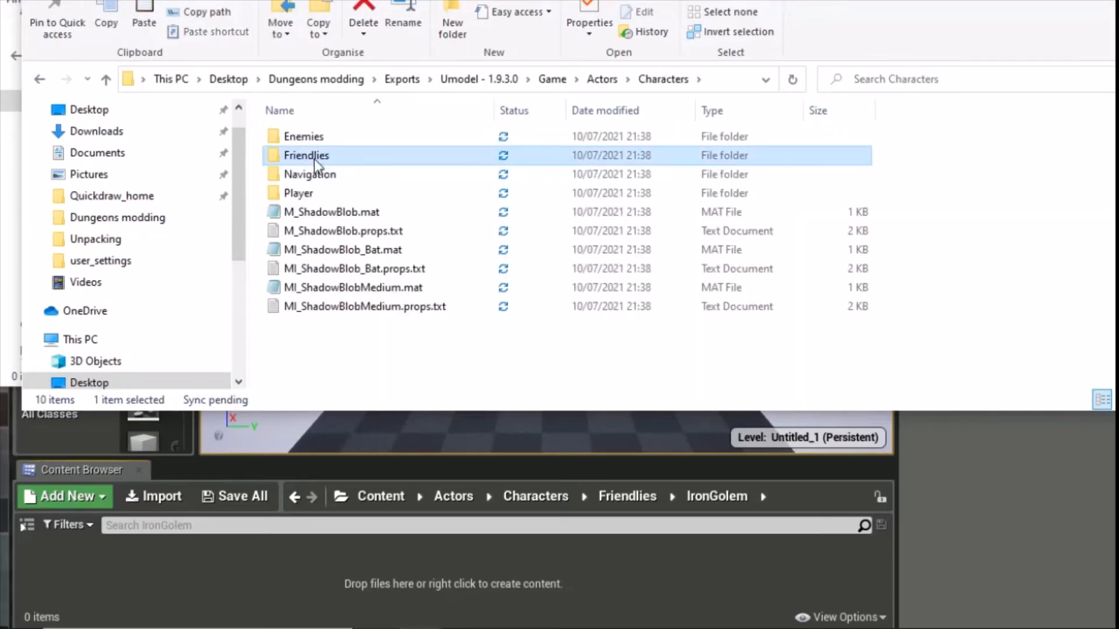
{"action": "double_click", "coordinate": [321, 158]}
{"action": "left_click", "coordinate": [324, 175]}
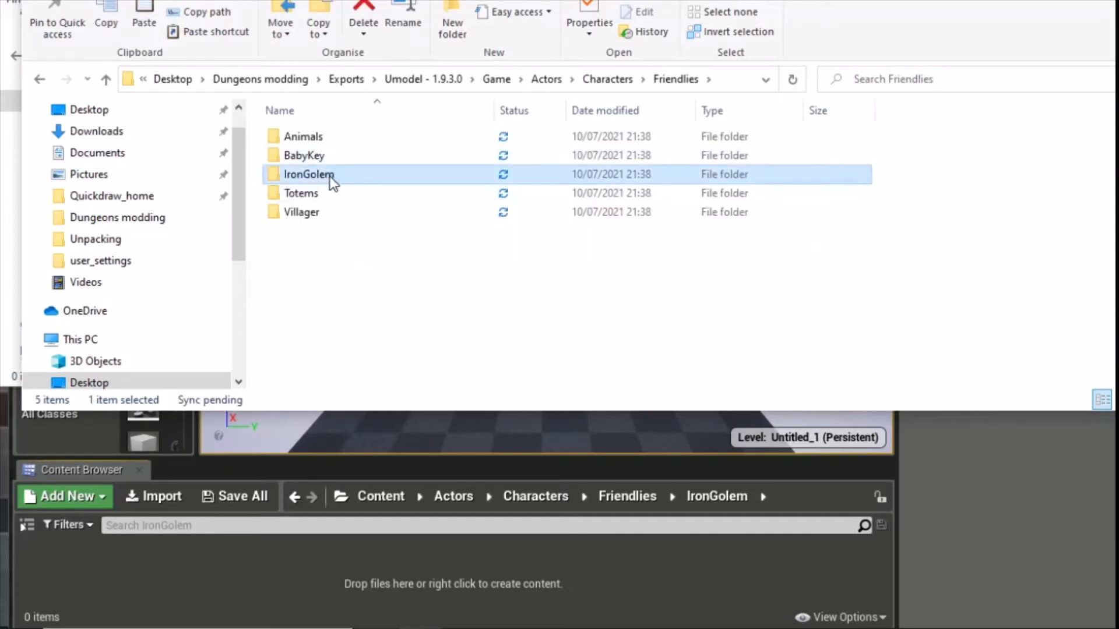
Step: Arrange the two File Explorer windows one above the other so both folders can be seen
{"action": "left_click_drag", "start_coordinate": [535, 0], "coordinate": [523, 324]}
{"action": "left_click", "coordinate": [516, 254]}
{"action": "left_click_drag", "start_coordinate": [494, 386], "coordinate": [502, 312]}
Step: Create a folder named Characters inside the Iron Golem modding folder
{"action": "right_click", "coordinate": [440, 205]}
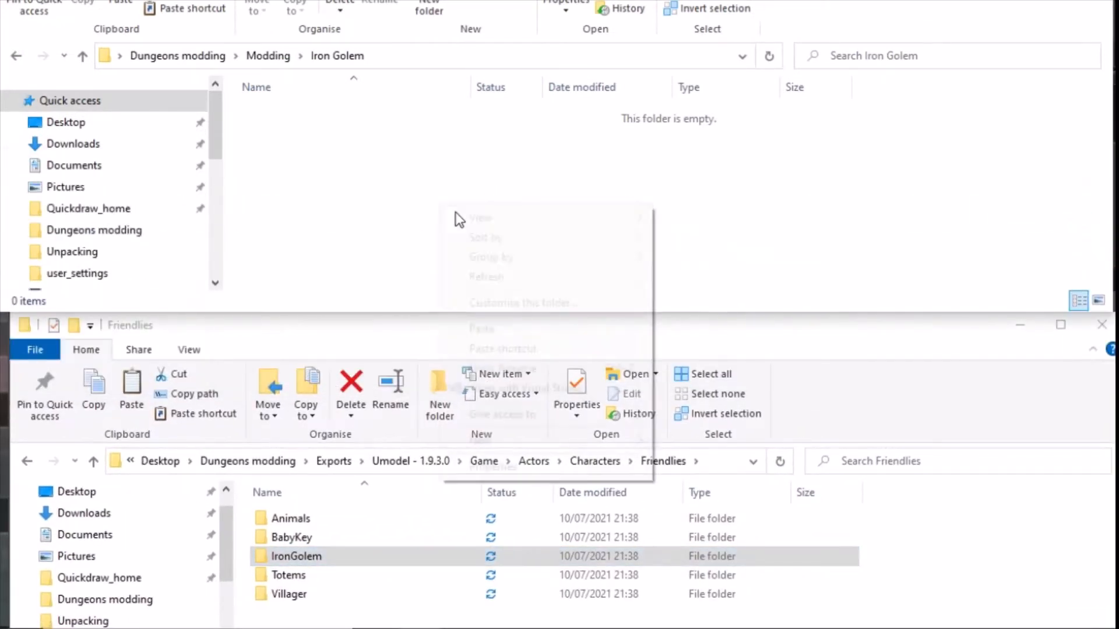
{"action": "mouse_move", "coordinate": [555, 442]}
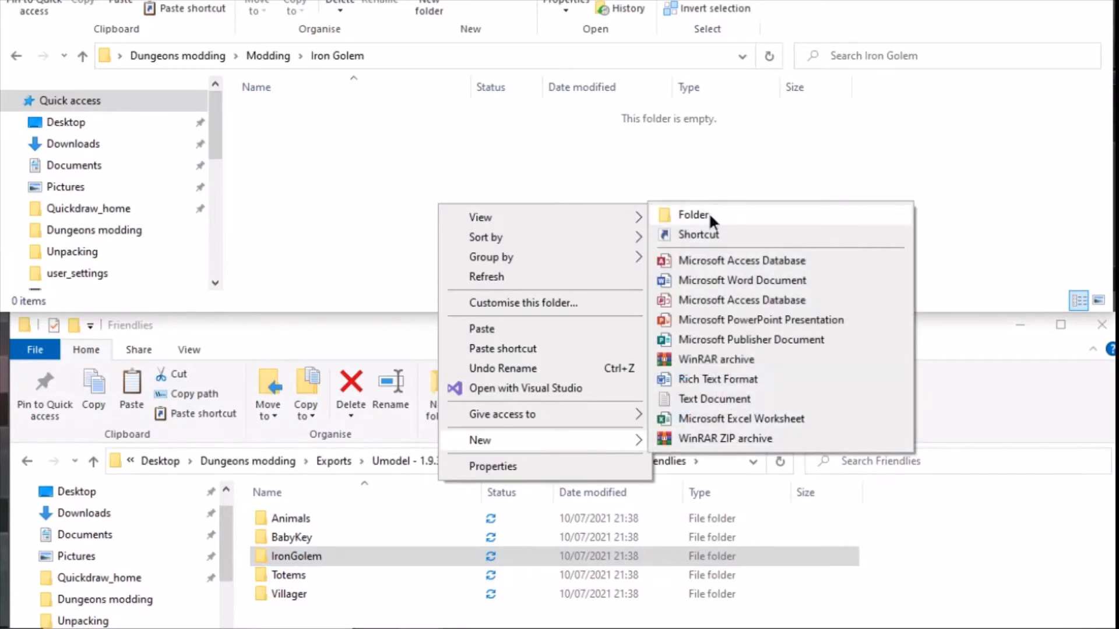
{"action": "left_click", "coordinate": [709, 213]}
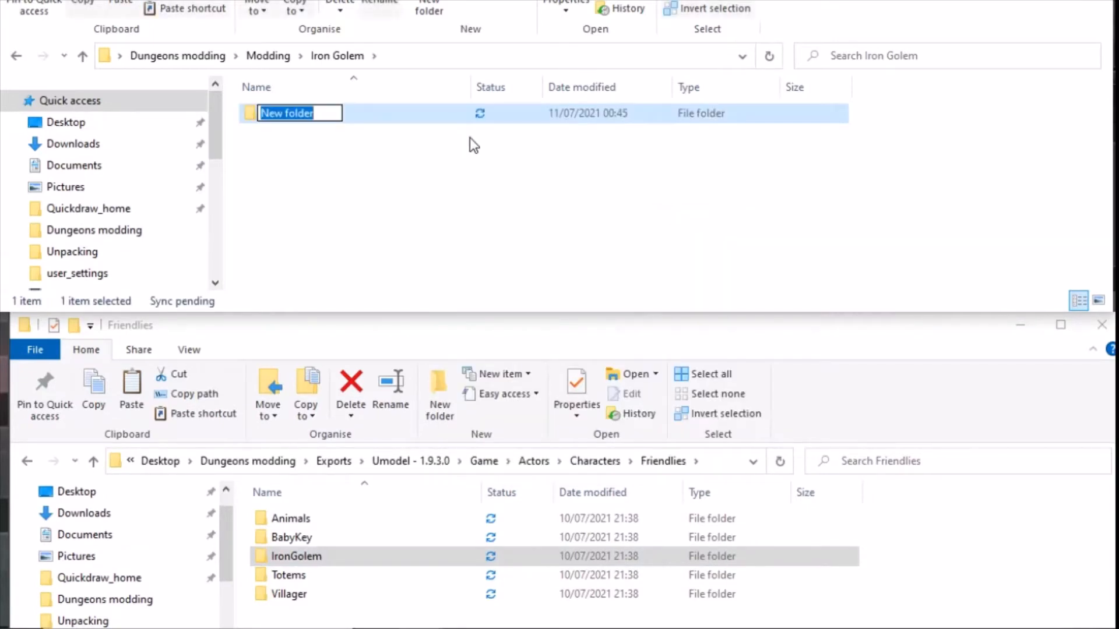
{"action": "type", "text": "Ch"}
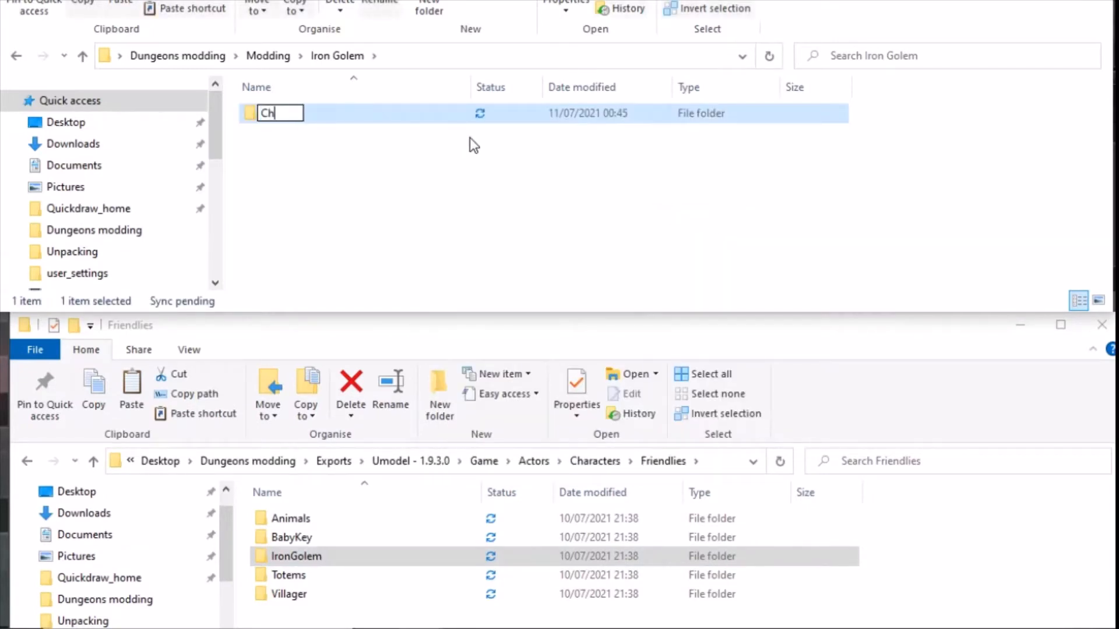
{"action": "type", "text": "aracers"}
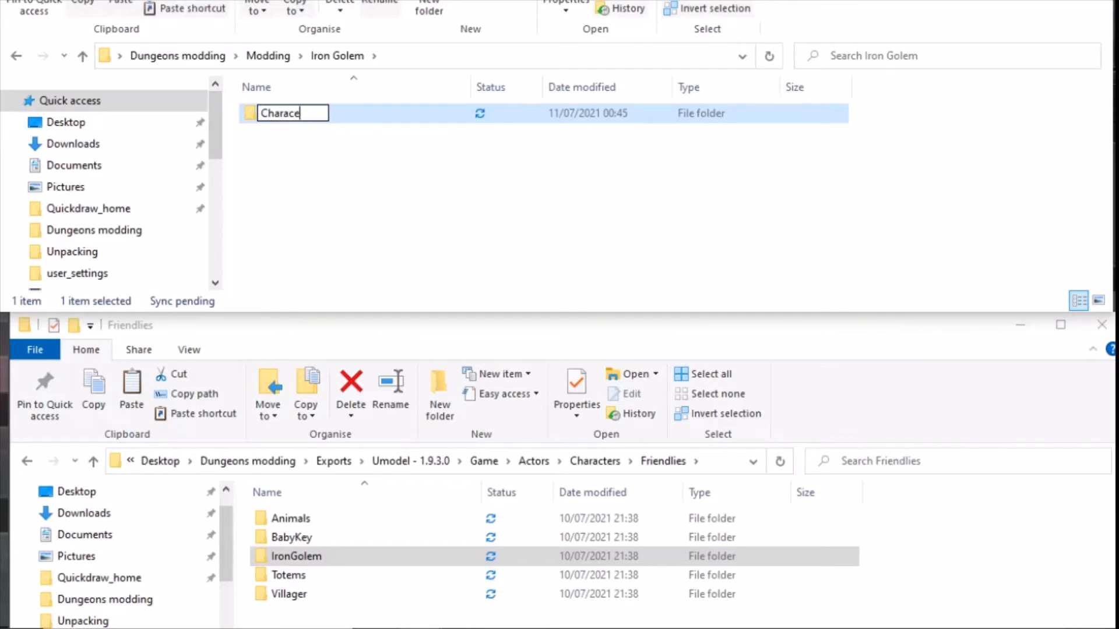
{"action": "key", "text": "Left"}
{"action": "key", "text": "Left"}
{"action": "key", "text": "Left"}
{"action": "type", "text": "t"}
{"action": "left_click", "coordinate": [257, 146]}
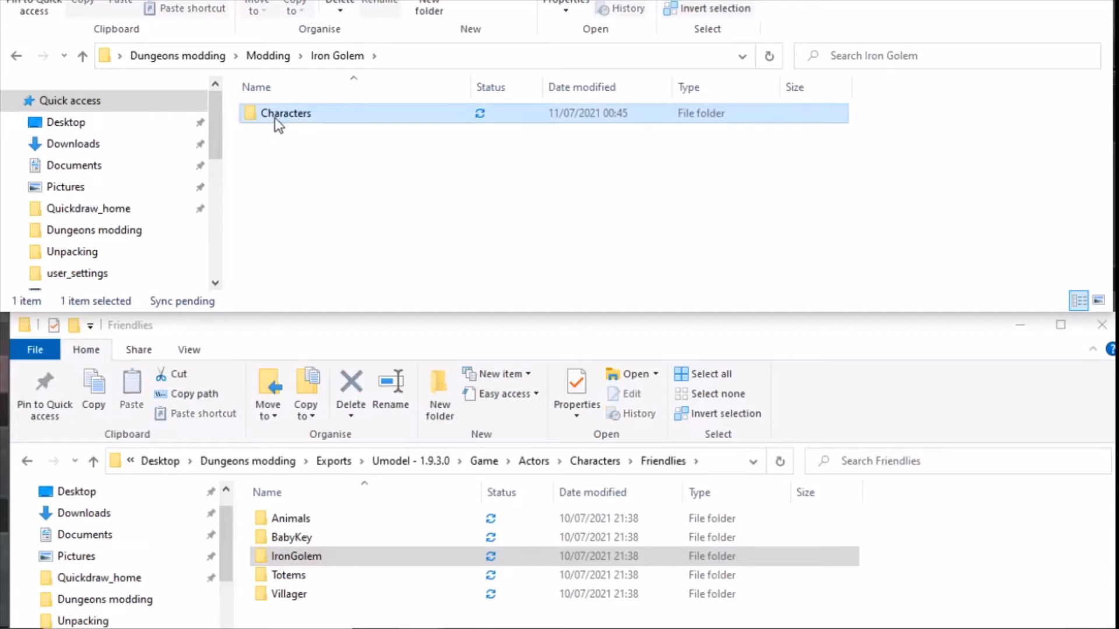
Step: Open the new Characters folder and create a folder named Friendlies inside it
{"action": "double_click", "coordinate": [274, 117]}
{"action": "right_click", "coordinate": [297, 163]}
{"action": "mouse_move", "coordinate": [487, 400]}
{"action": "left_click", "coordinate": [580, 397]}
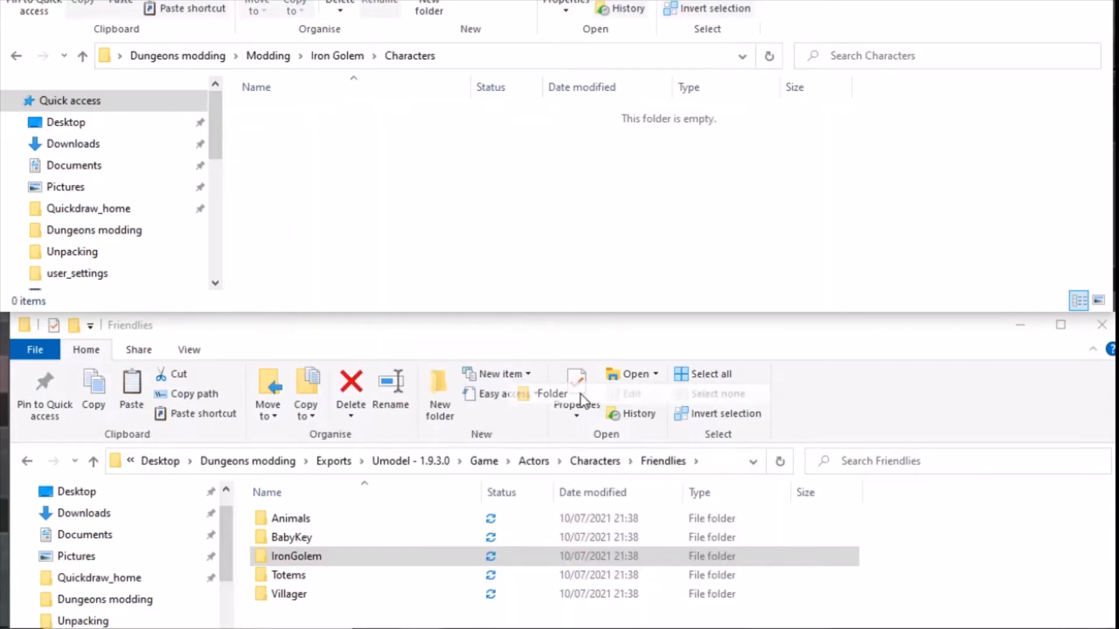
{"action": "key", "text": "BackSpace"}
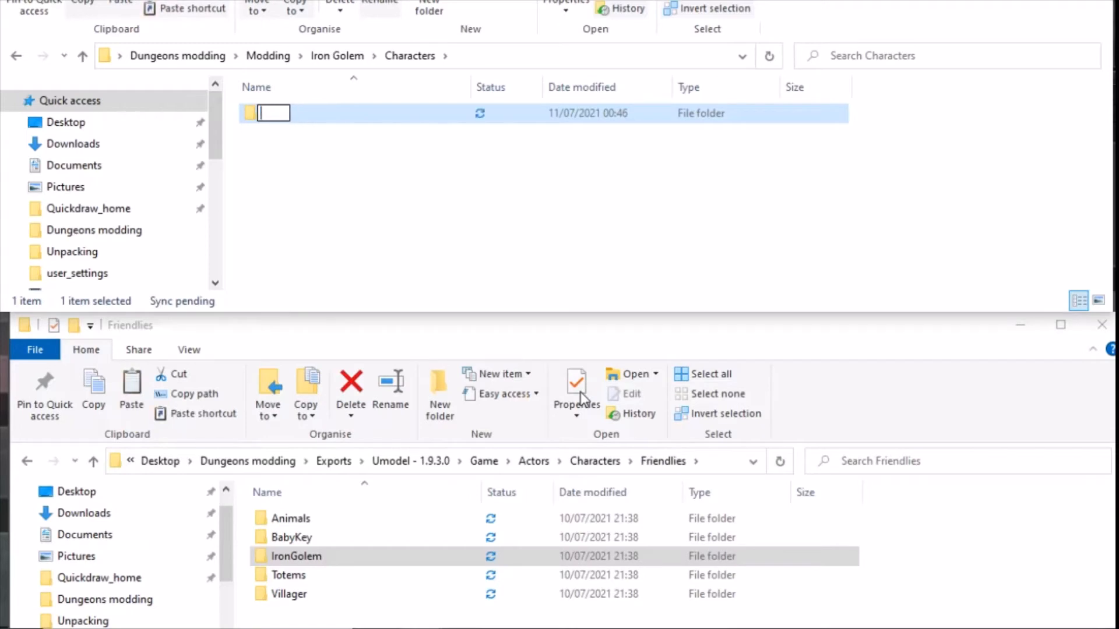
{"action": "type", "text": "Frien"}
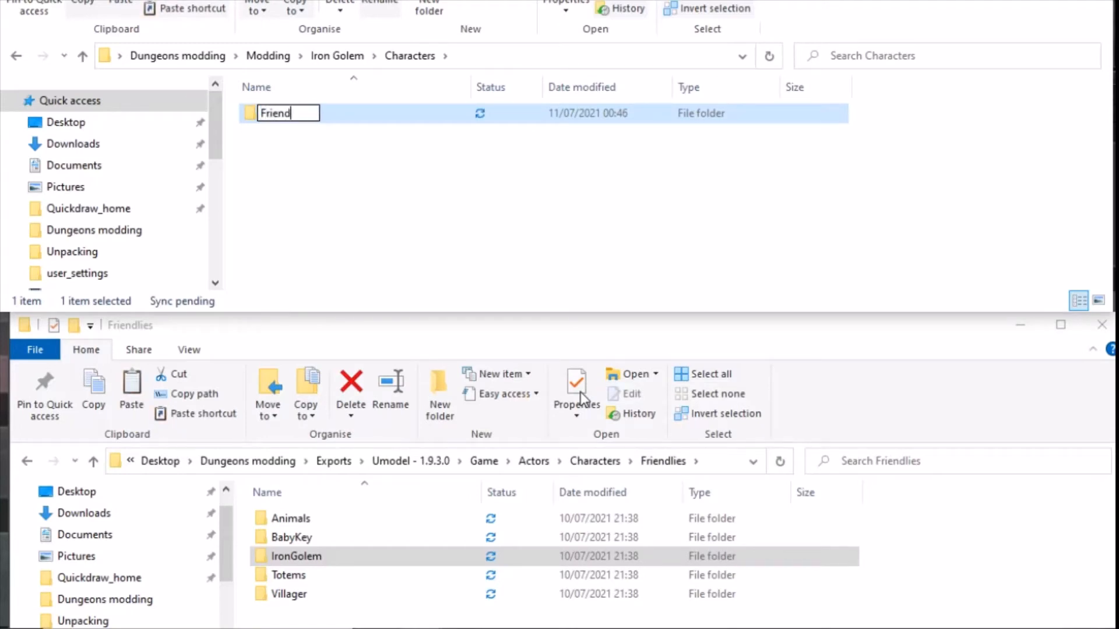
{"action": "type", "text": "dlies"}
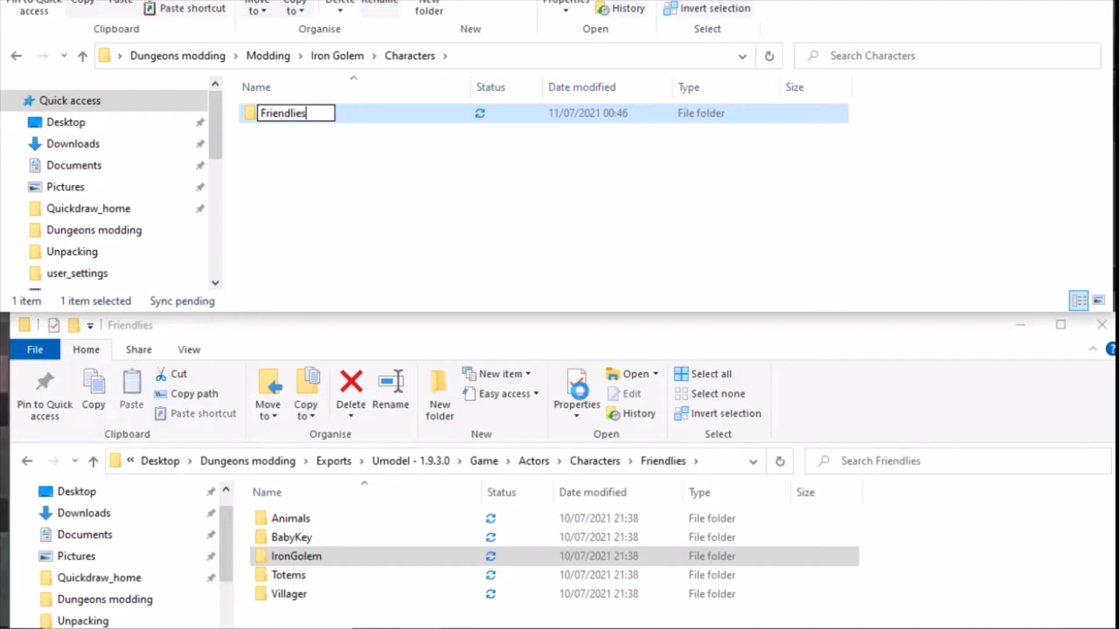
{"action": "key", "text": "Return"}
Step: Copy the exported IronGolem folder into the new Friendlies folder and close the exports window
{"action": "left_click", "coordinate": [310, 559]}
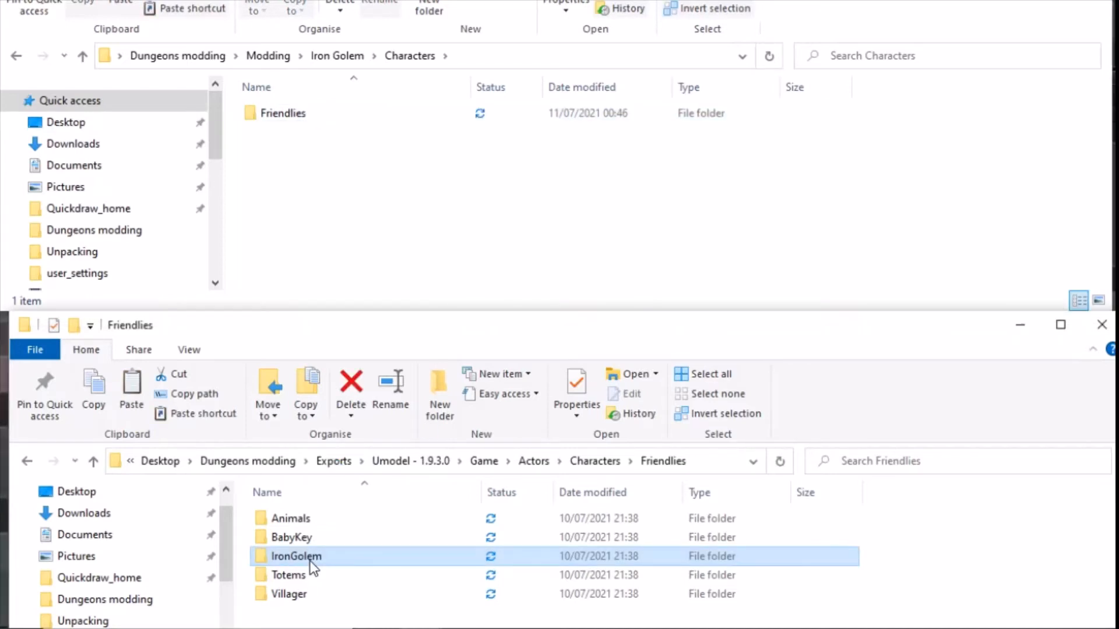
{"action": "double_click", "coordinate": [309, 557]}
{"action": "left_click", "coordinate": [273, 557]}
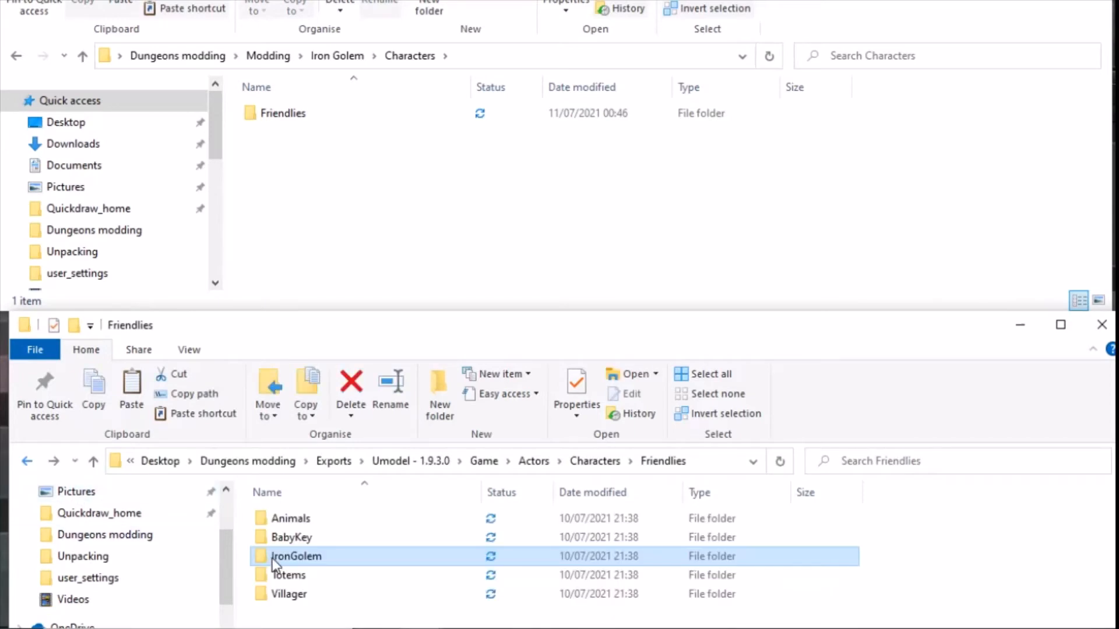
{"action": "left_click", "coordinate": [400, 251]}
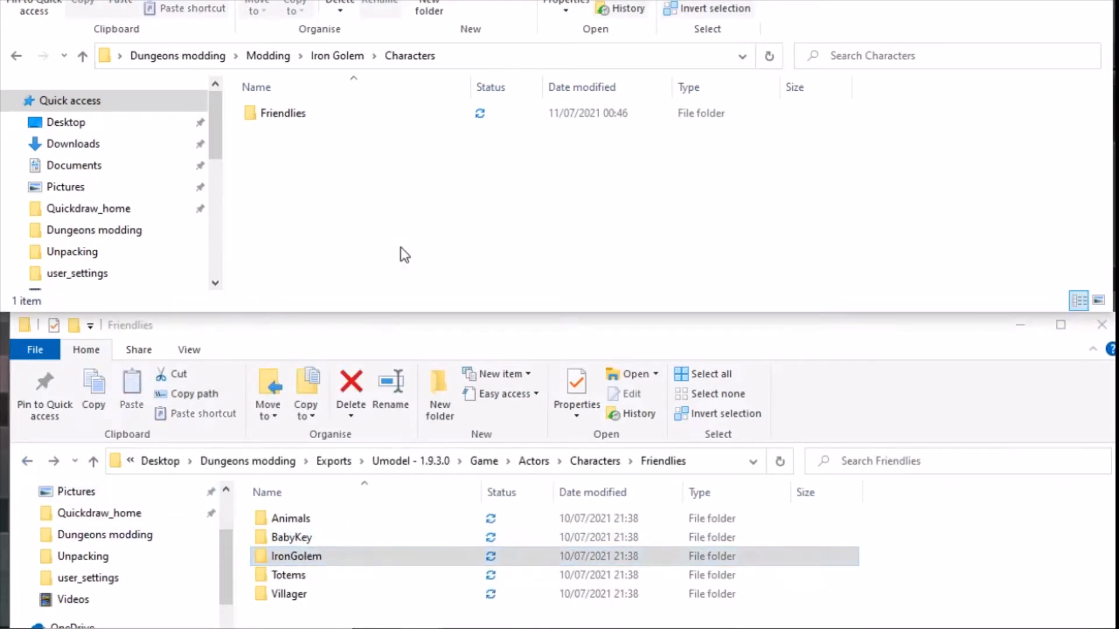
{"action": "left_click", "coordinate": [302, 117]}
{"action": "double_click", "coordinate": [302, 118]}
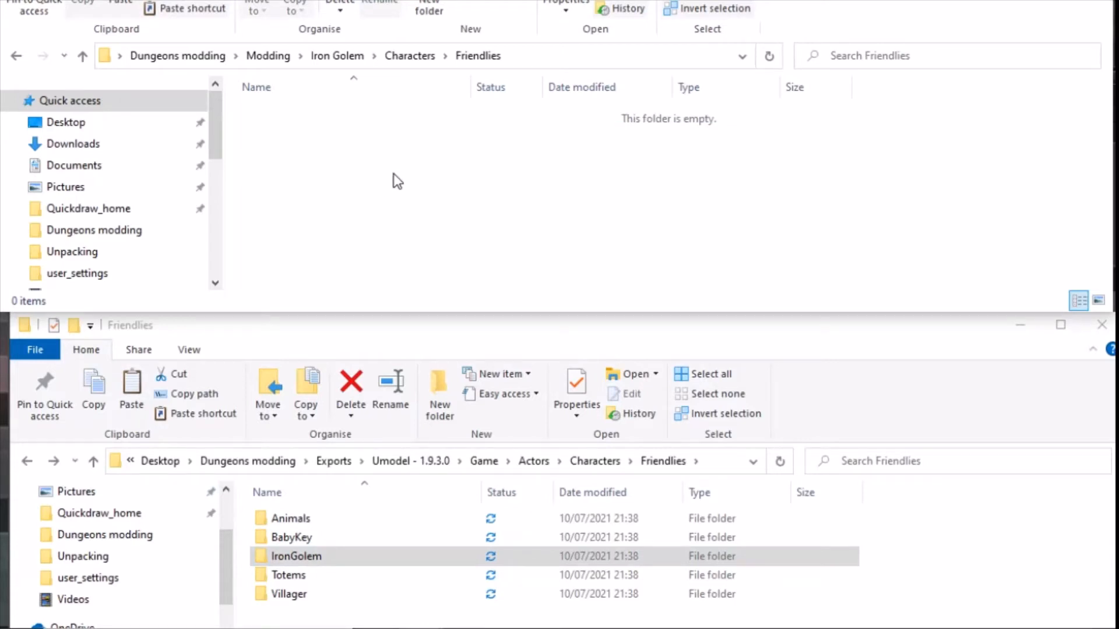
{"action": "left_click", "coordinate": [272, 540]}
{"action": "left_click", "coordinate": [285, 559]}
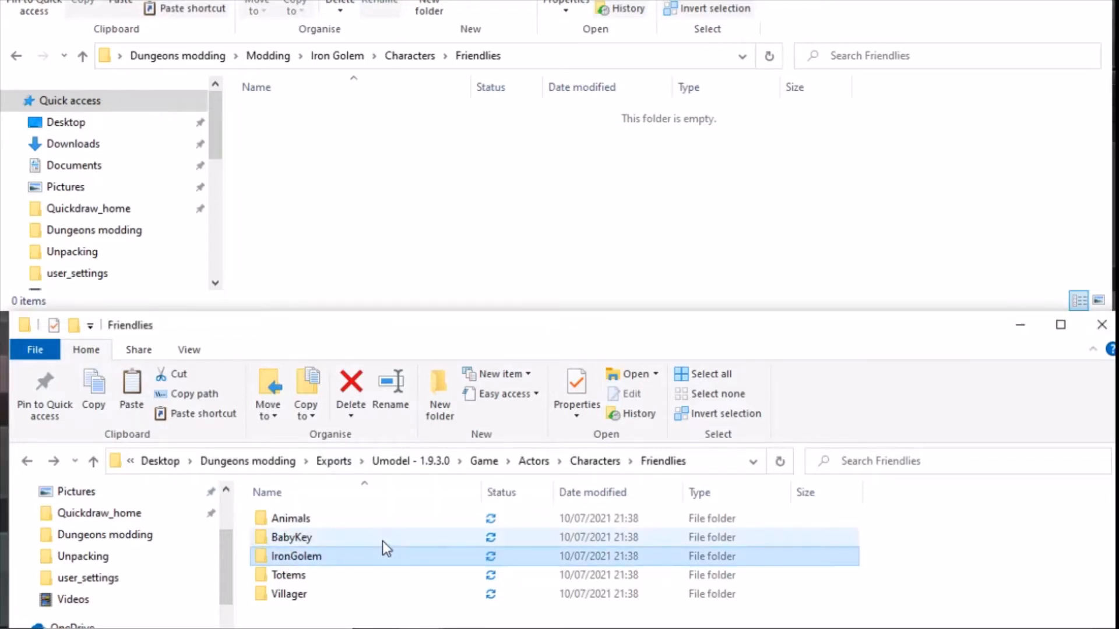
{"action": "left_click", "coordinate": [359, 195]}
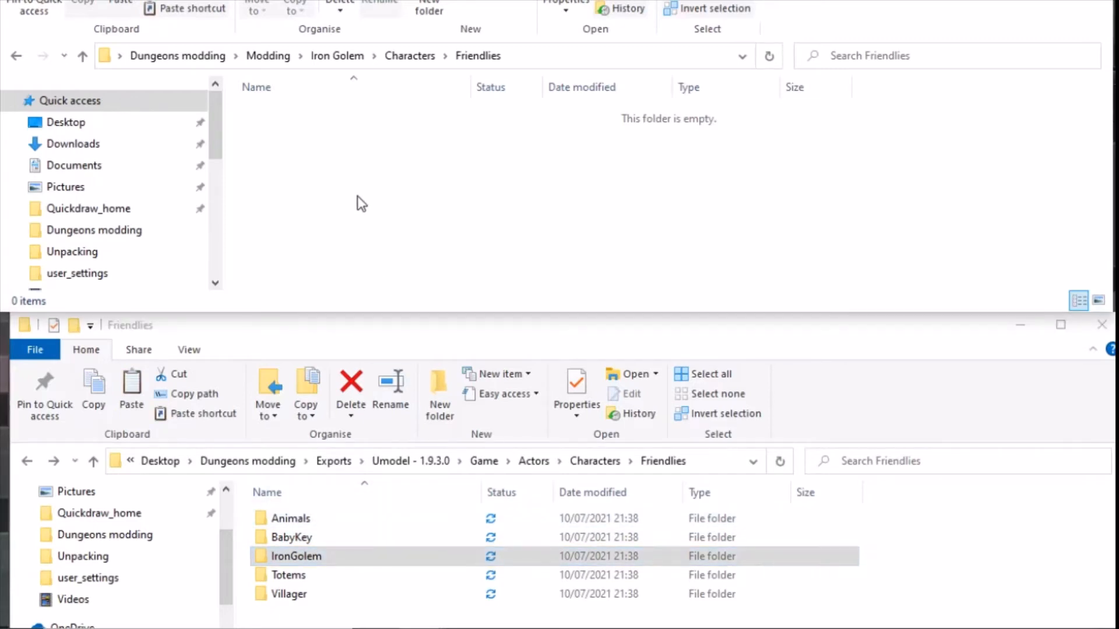
{"action": "key", "text": "ctrl+v"}
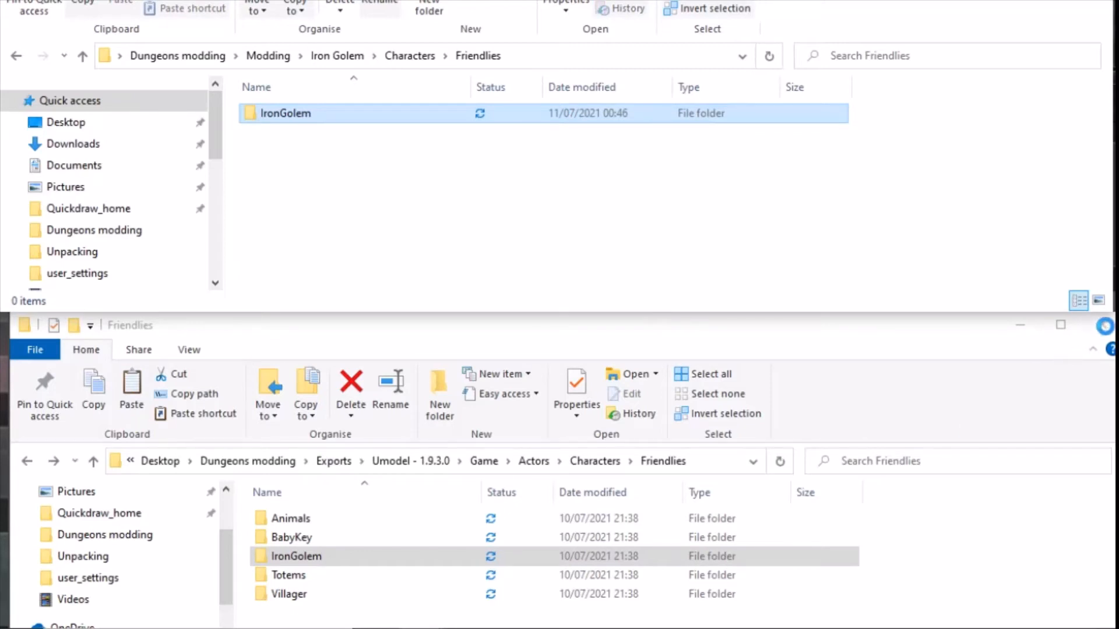
{"action": "left_click", "coordinate": [1094, 324]}
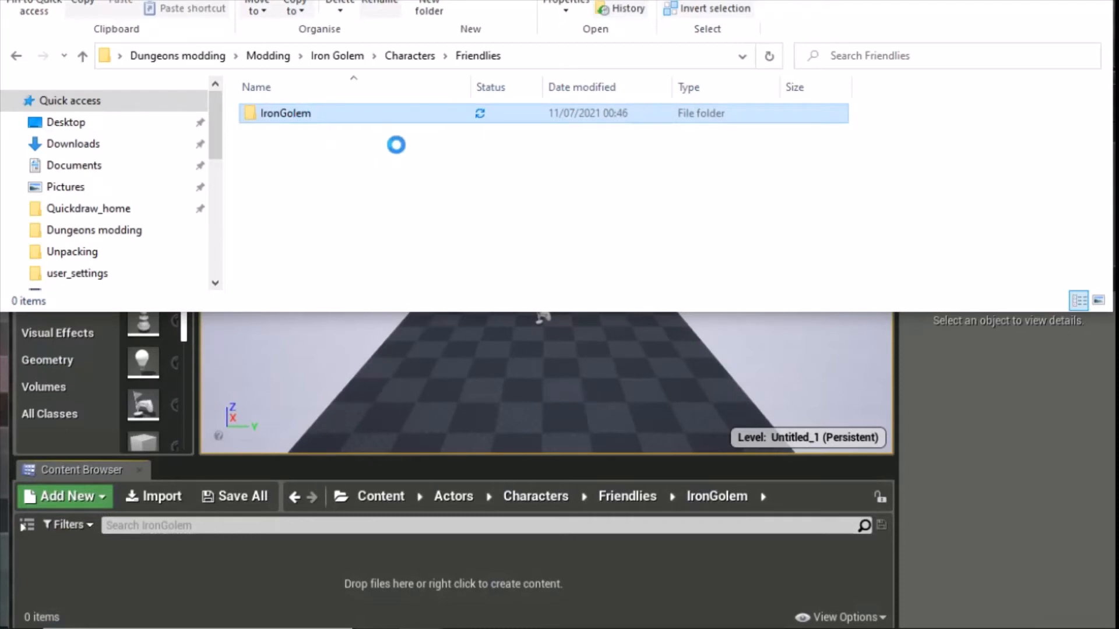
{"action": "key", "text": "F2"}
{"action": "key", "text": "Left"}
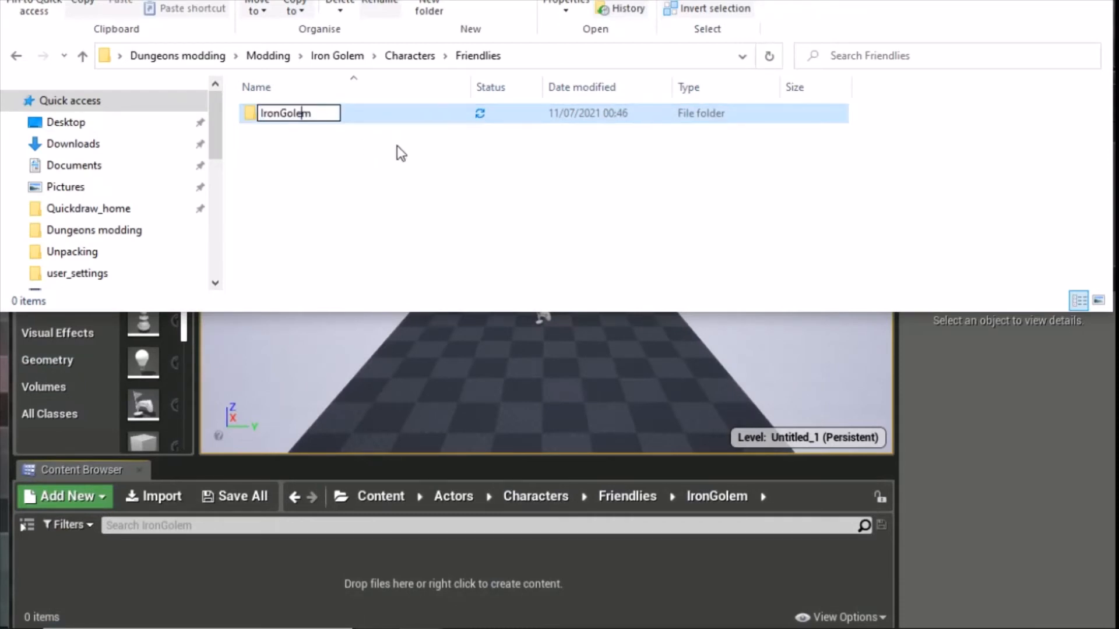
{"action": "key", "text": "ctrl+a"}
{"action": "left_click", "coordinate": [392, 167]}
Step: Open the copied IronGolem folder and enlarge its file icons to show the texture previews
{"action": "left_click", "coordinate": [285, 115]}
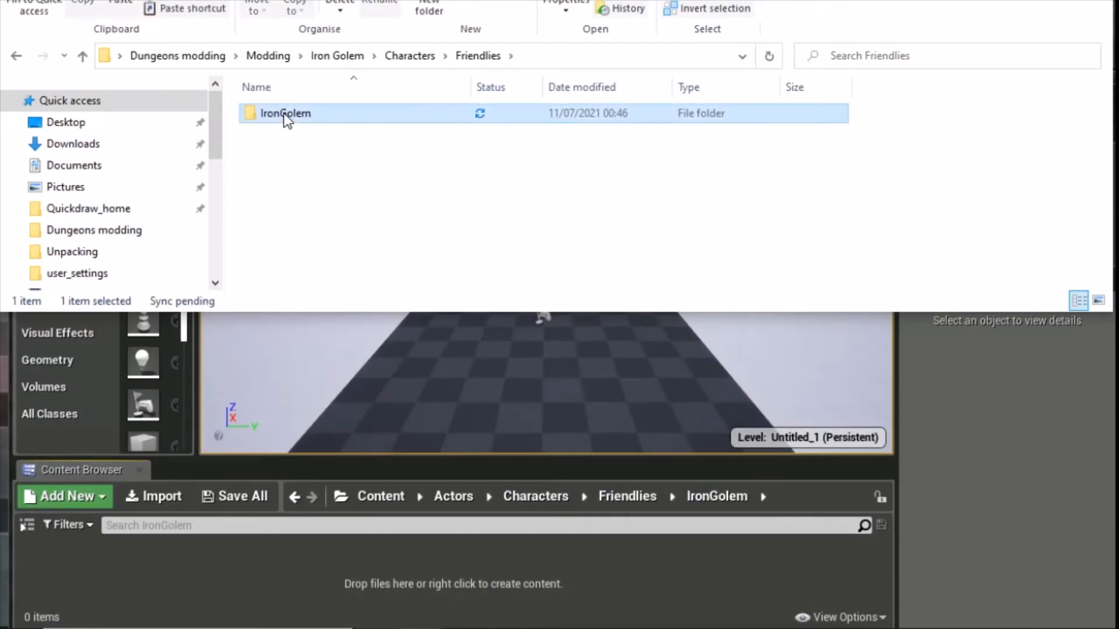
{"action": "double_click", "coordinate": [284, 115]}
{"action": "scroll", "coordinate": [347, 201], "scroll_direction": "up", "scroll_amount": 1, "text": "ctrl"}
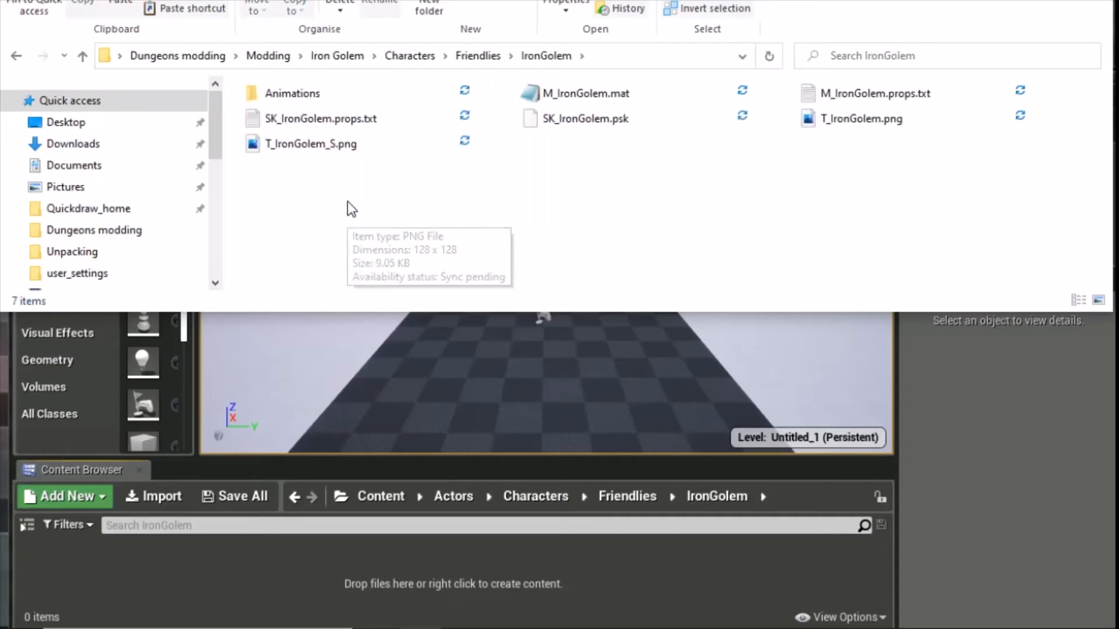
{"action": "scroll", "coordinate": [348, 201], "scroll_direction": "up", "scroll_amount": 2, "text": "ctrl"}
Step: Open the copied T_IronGolem.png texture for editing in Paint
{"action": "left_click", "coordinate": [766, 152]}
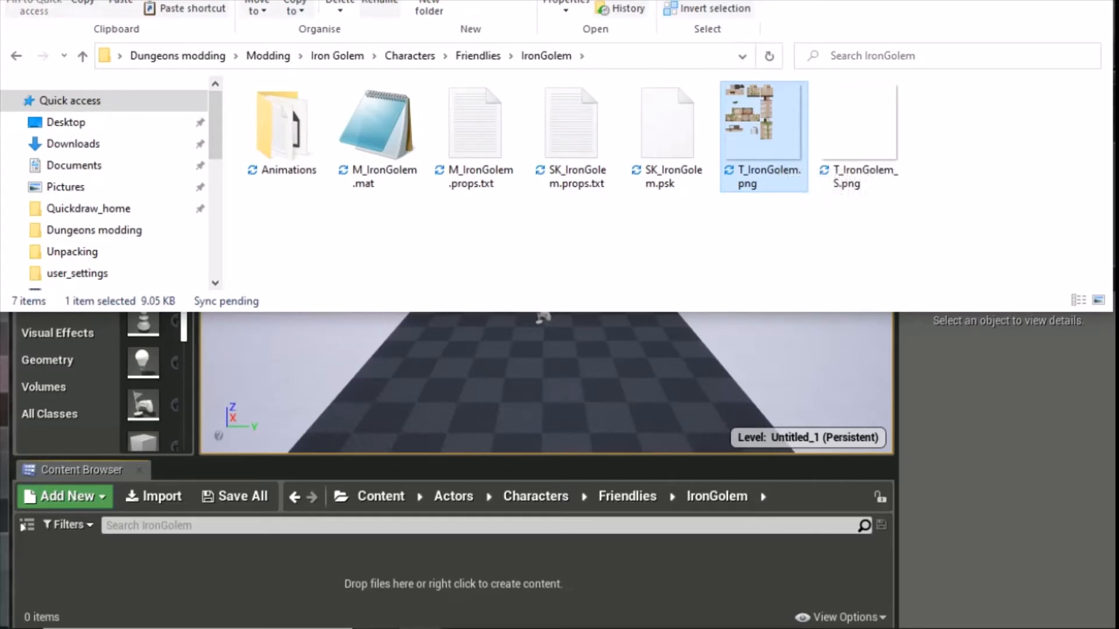
{"action": "right_click", "coordinate": [751, 130]}
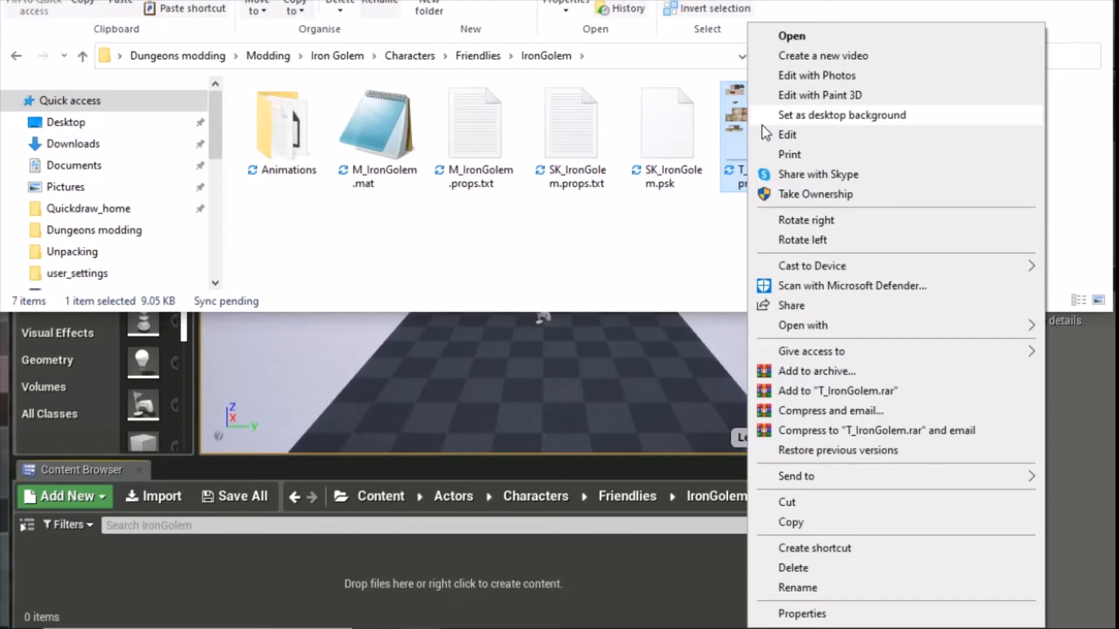
{"action": "left_click", "coordinate": [800, 138]}
{"action": "left_click", "coordinate": [826, 183]}
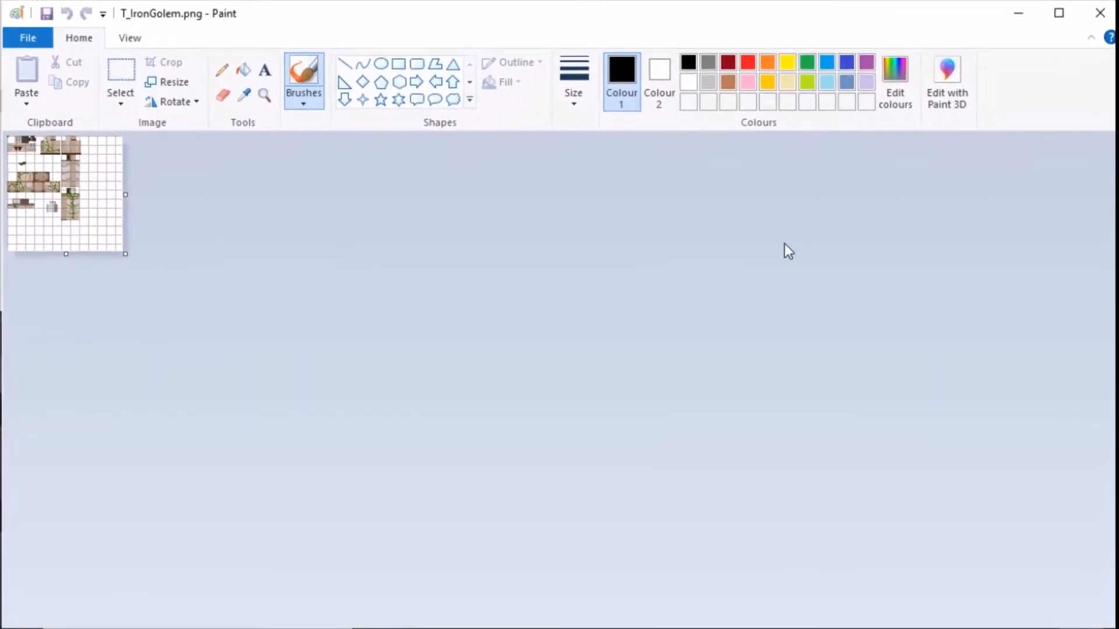
Step: Paint both eyes of the golem's face bright red with the Pencil tool
{"action": "scroll", "coordinate": [557, 275], "scroll_direction": "up", "scroll_amount": 3, "text": "ctrl"}
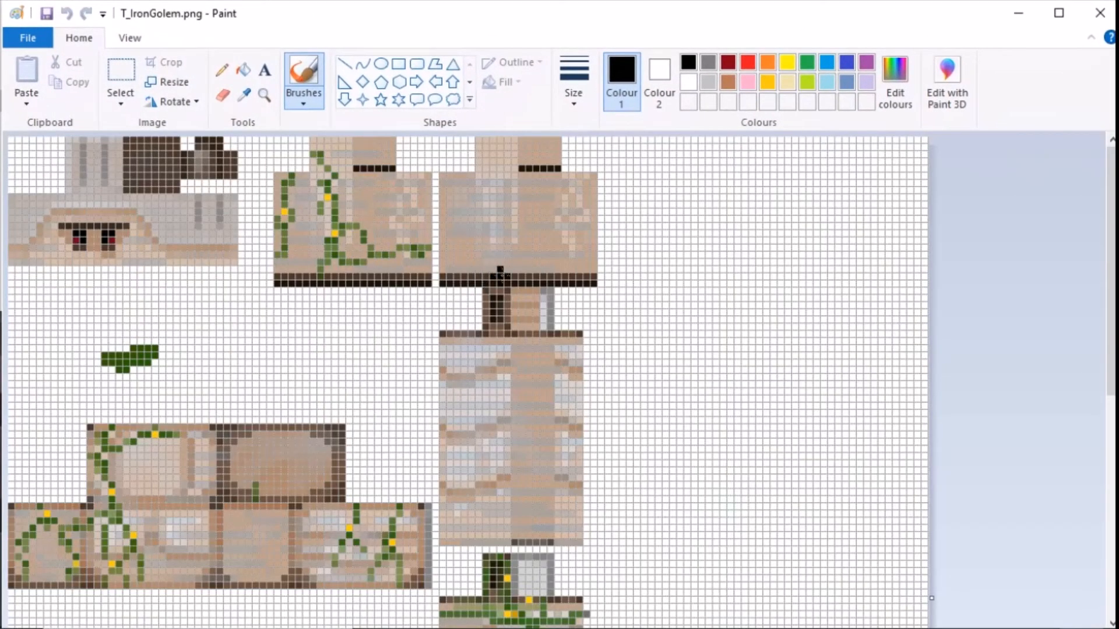
{"action": "scroll", "coordinate": [507, 299], "scroll_direction": "up", "scroll_amount": 2, "text": "ctrl"}
{"action": "scroll", "coordinate": [507, 298], "scroll_direction": "up", "scroll_amount": 5}
{"action": "left_click", "coordinate": [222, 70]}
{"action": "scroll", "coordinate": [377, 255], "scroll_direction": "down", "scroll_amount": 5}
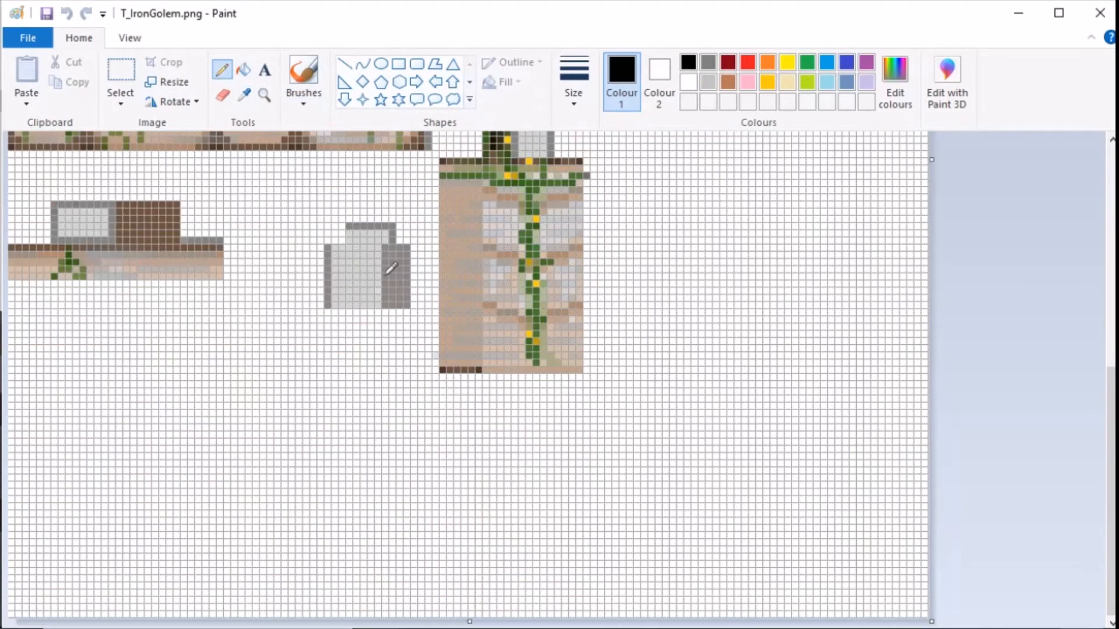
{"action": "scroll", "coordinate": [387, 298], "scroll_direction": "up", "scroll_amount": 5}
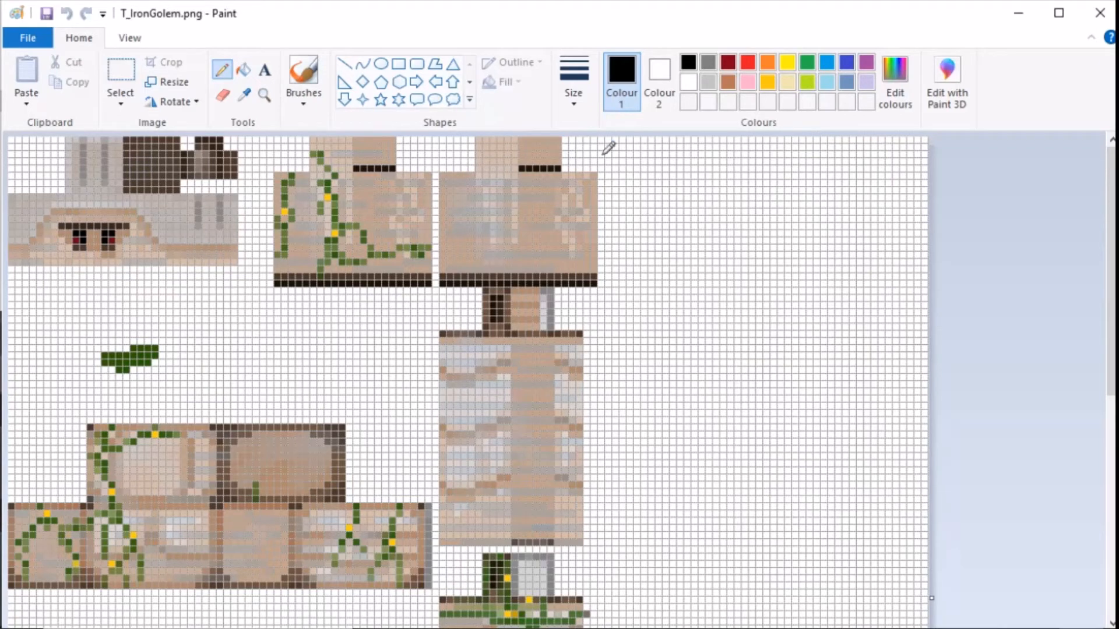
{"action": "left_click", "coordinate": [748, 62]}
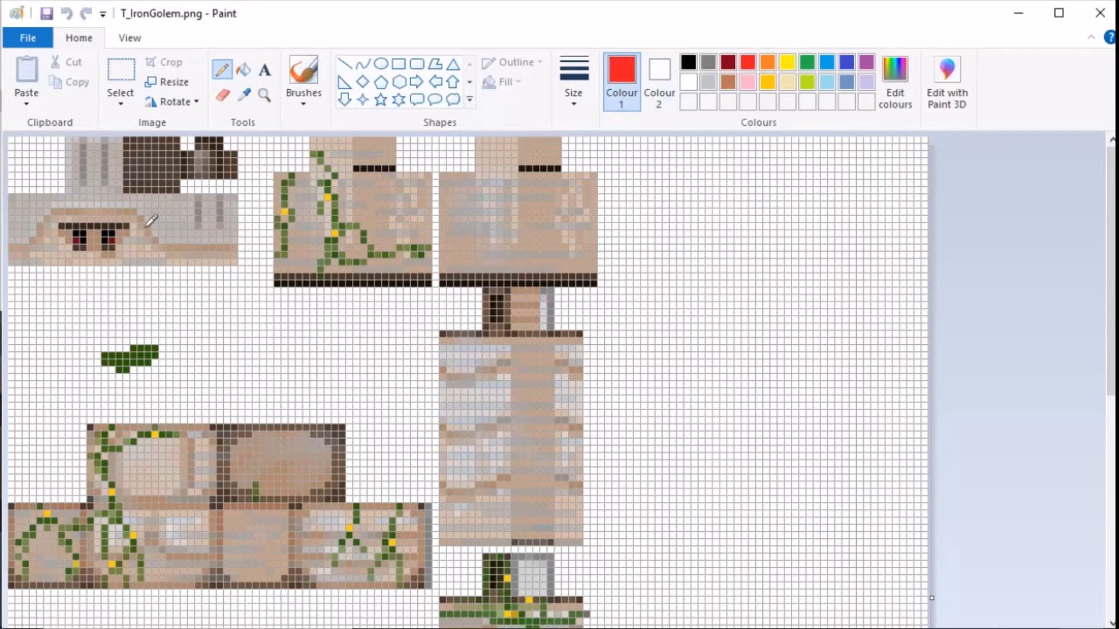
{"action": "left_click", "coordinate": [112, 242]}
{"action": "left_click", "coordinate": [79, 237]}
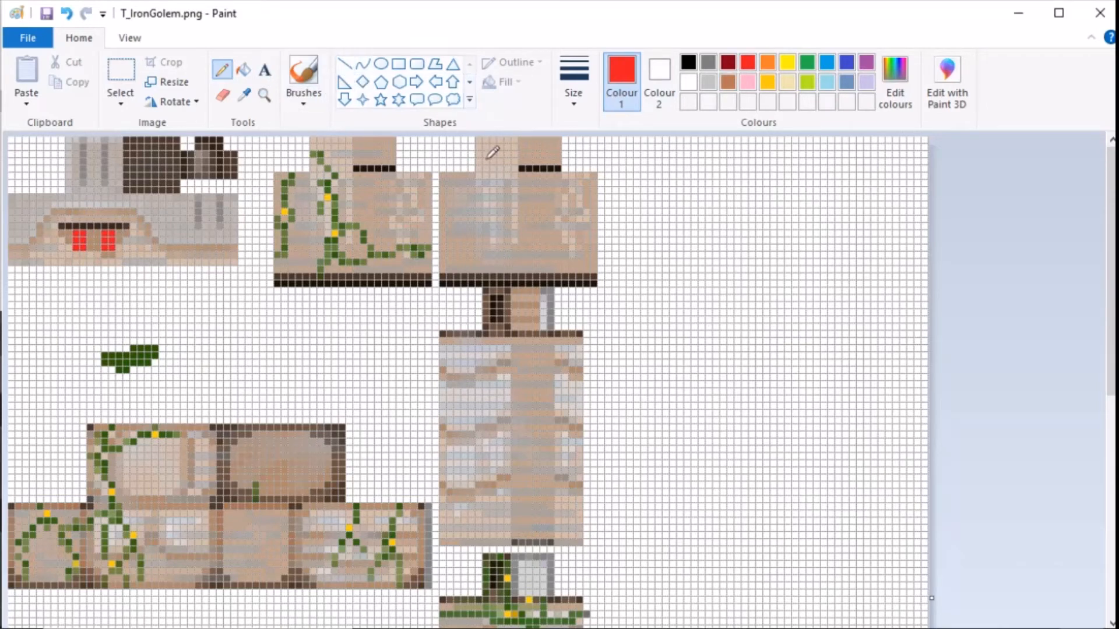
Step: Fill two small spots on the dark-framed body panel with indigo blue
{"action": "left_click", "coordinate": [847, 61]}
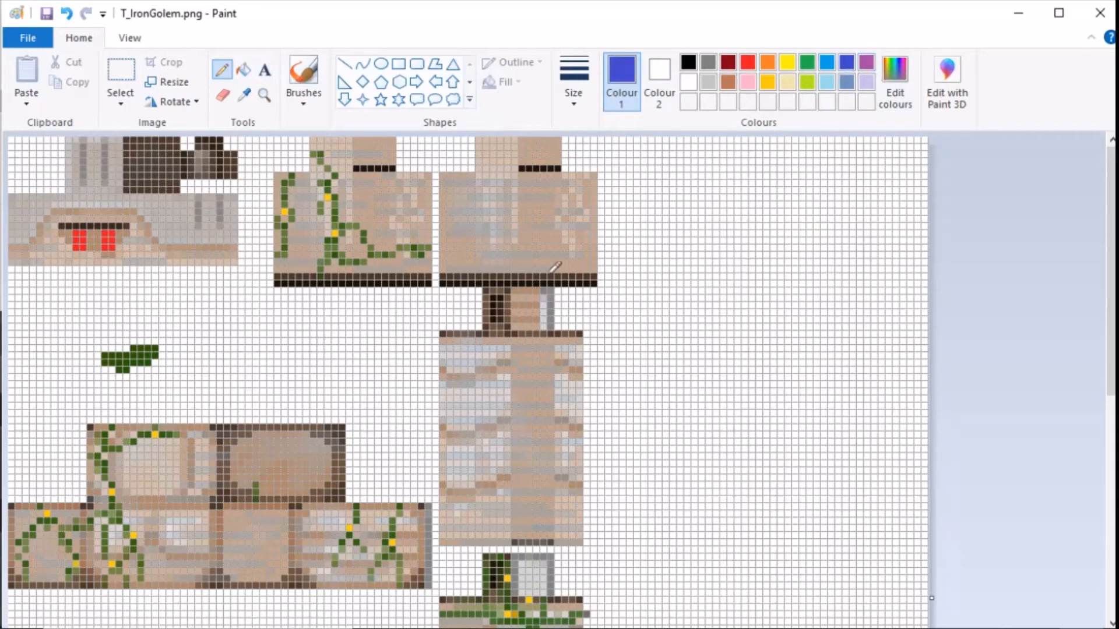
{"action": "left_click", "coordinate": [244, 69]}
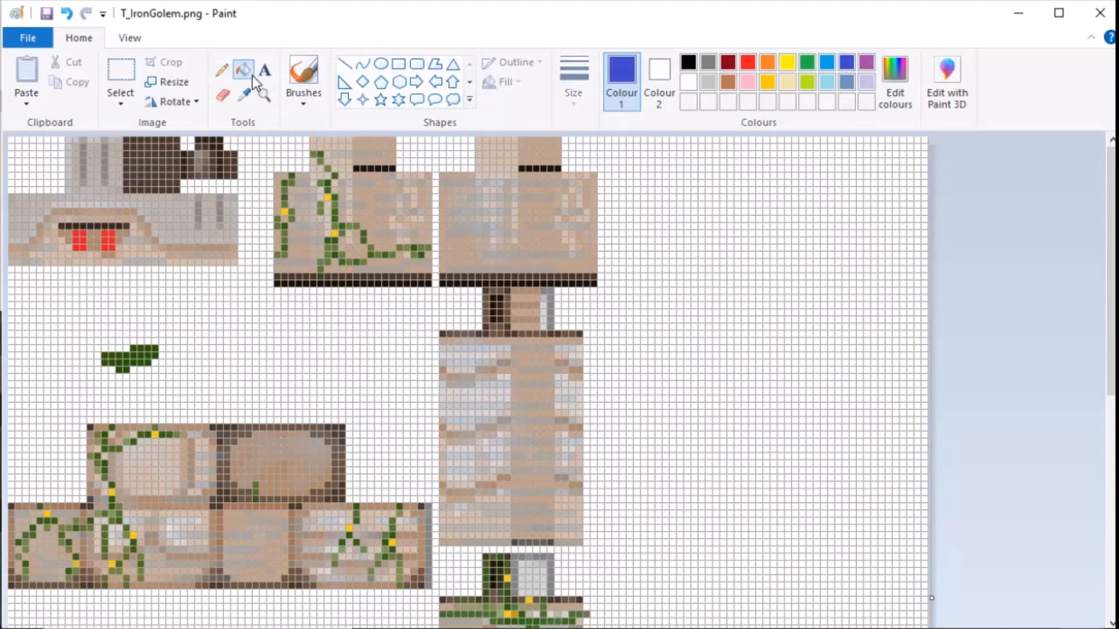
{"action": "scroll", "coordinate": [247, 409], "scroll_direction": "down", "scroll_amount": 5}
{"action": "left_click", "coordinate": [306, 219]}
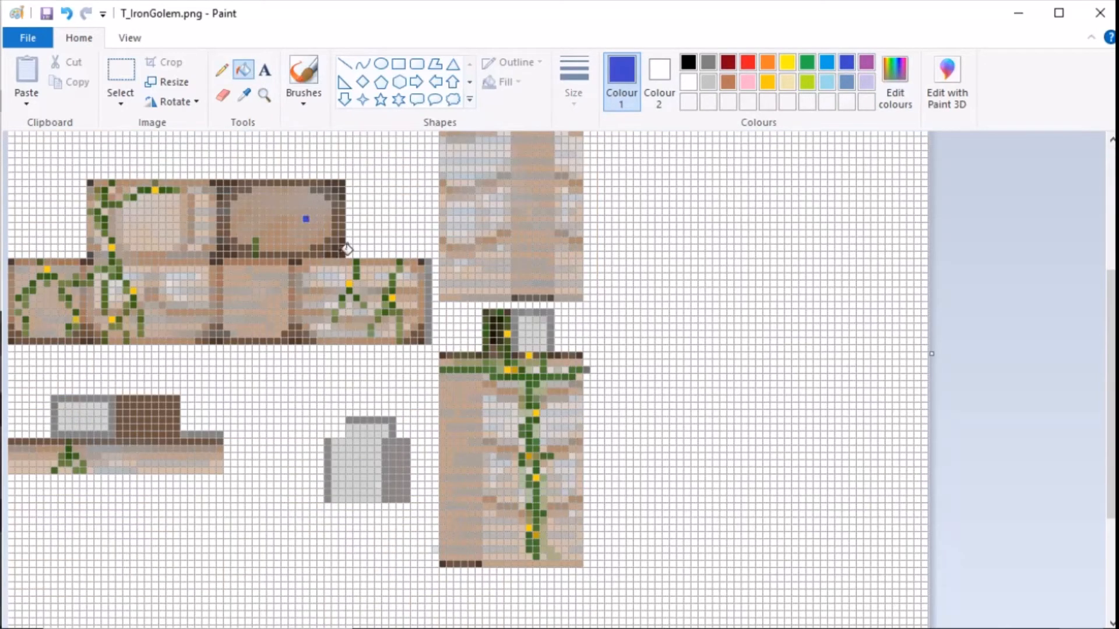
{"action": "left_click", "coordinate": [277, 211]}
{"action": "scroll", "coordinate": [286, 221], "scroll_direction": "up", "scroll_amount": 5}
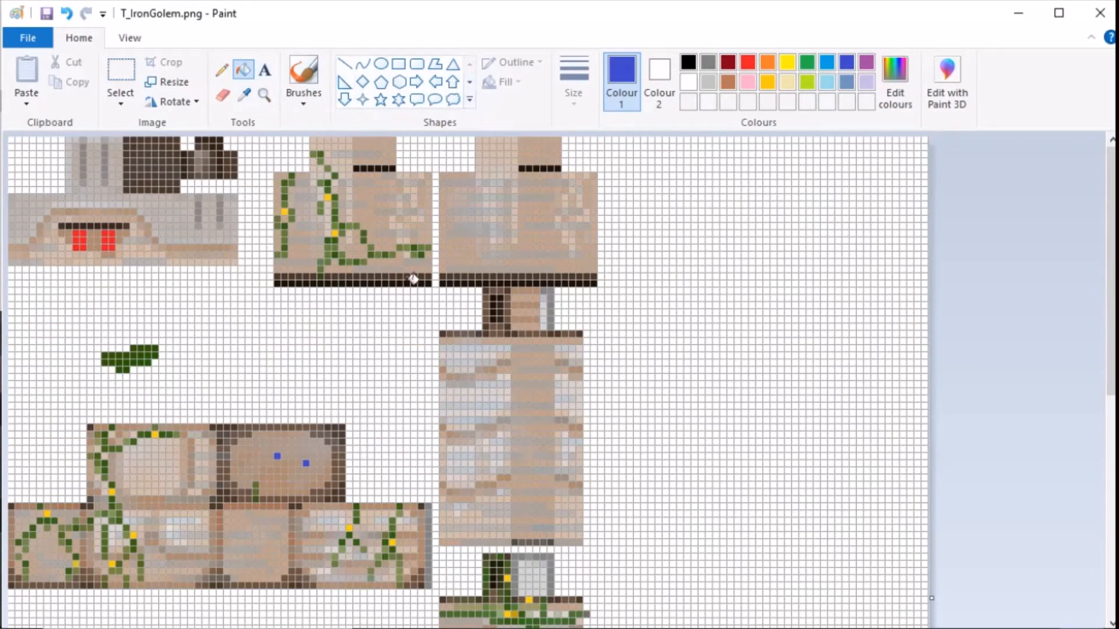
Step: Airbrush large indigo blue patches over the golem's body, arm and leg sections
{"action": "left_click", "coordinate": [225, 71]}
{"action": "left_click", "coordinate": [303, 100]}
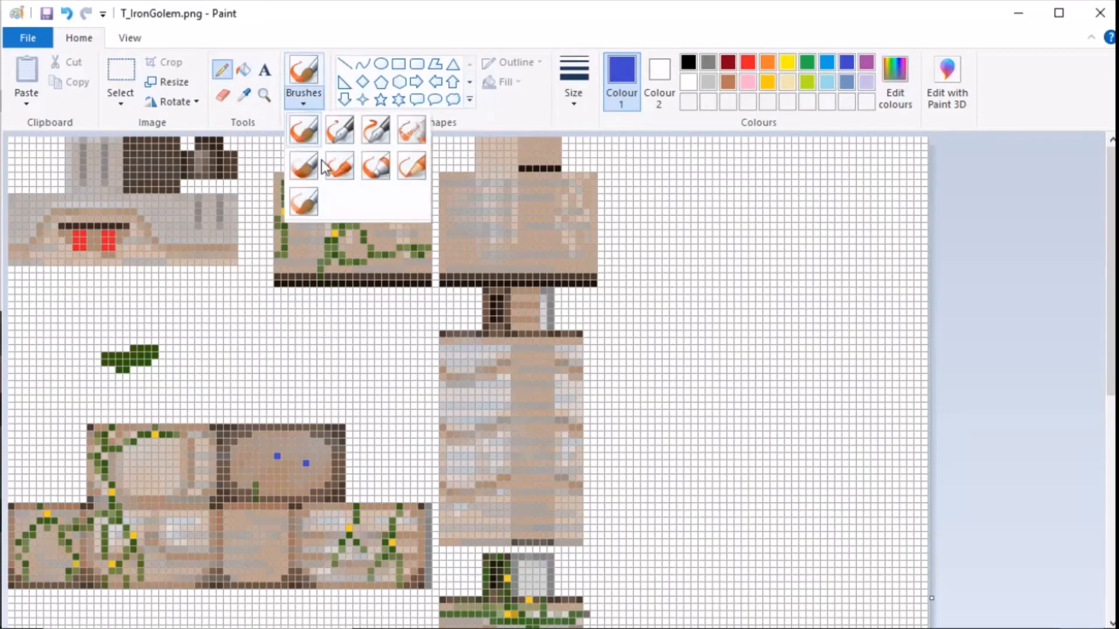
{"action": "left_click", "coordinate": [309, 137]}
{"action": "left_click", "coordinate": [304, 96]}
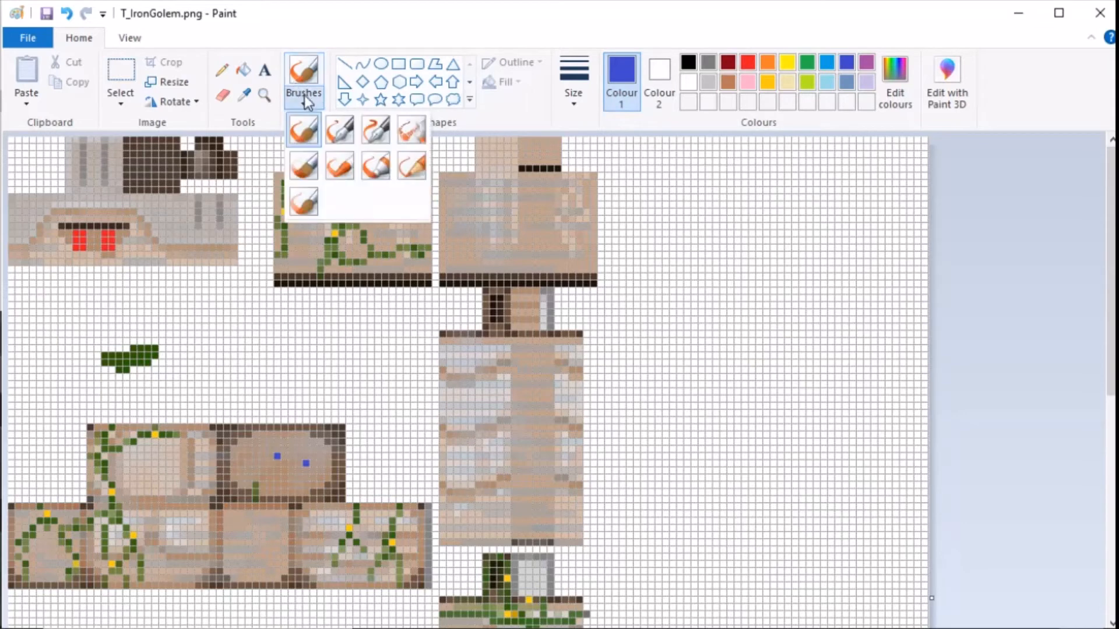
{"action": "left_click", "coordinate": [413, 132]}
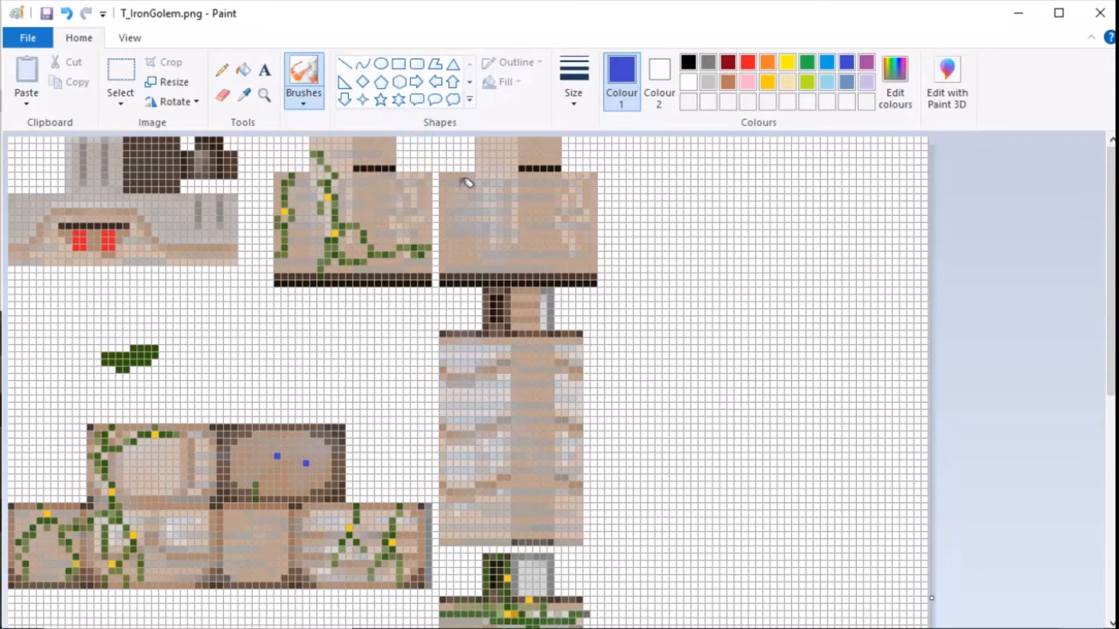
{"action": "left_click", "coordinate": [304, 107]}
{"action": "left_click", "coordinate": [305, 108]}
{"action": "mouse_move", "coordinate": [472, 240]}
{"action": "left_mouse_down"}
{"action": "mouse_move", "coordinate": [525, 192]}
{"action": "mouse_move", "coordinate": [513, 151]}
{"action": "mouse_move", "coordinate": [499, 280]}
{"action": "mouse_move", "coordinate": [536, 245]}
{"action": "left_mouse_up"}
{"action": "scroll", "coordinate": [517, 389], "scroll_direction": "down", "scroll_amount": 3}
{"action": "mouse_move", "coordinate": [512, 282]}
{"action": "left_mouse_down"}
{"action": "mouse_move", "coordinate": [525, 163]}
{"action": "mouse_move", "coordinate": [492, 232]}
{"action": "mouse_move", "coordinate": [225, 257]}
{"action": "mouse_move", "coordinate": [20, 309]}
{"action": "mouse_move", "coordinate": [50, 322]}
{"action": "left_mouse_up"}
{"action": "mouse_move", "coordinate": [32, 455]}
{"action": "left_mouse_down"}
{"action": "mouse_move", "coordinate": [171, 414]}
{"action": "mouse_move", "coordinate": [118, 446]}
{"action": "left_mouse_up"}
{"action": "mouse_move", "coordinate": [456, 471]}
{"action": "left_mouse_down"}
{"action": "mouse_move", "coordinate": [583, 522]}
{"action": "mouse_move", "coordinate": [566, 515]}
{"action": "left_mouse_up"}
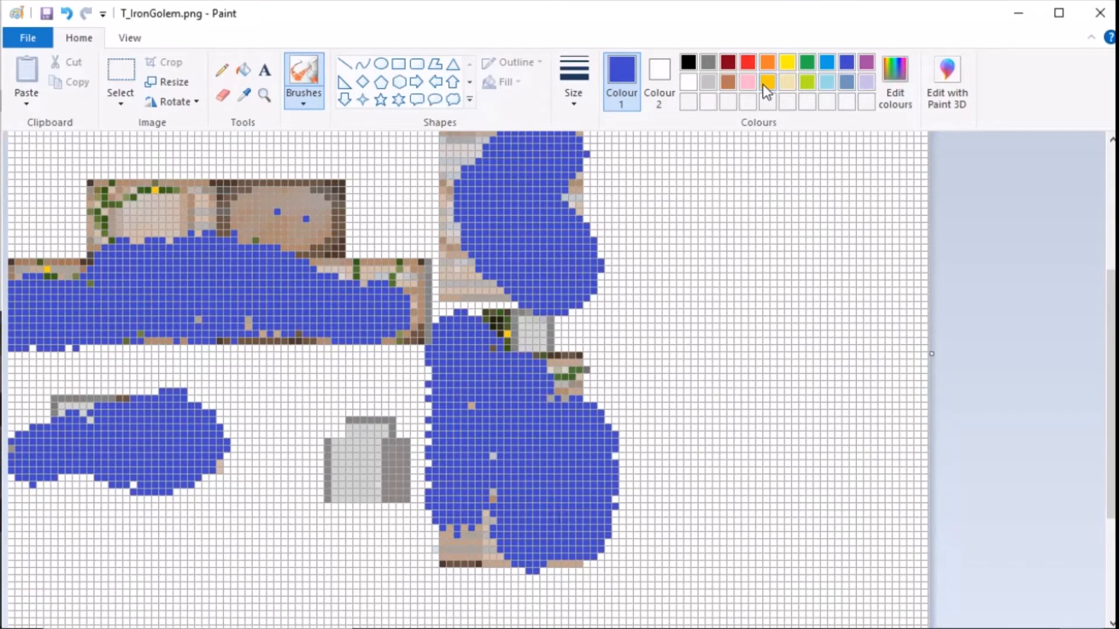
Step: Airbrush orange patches over the blue areas, the small grey block, the vine-covered panel and the face section
{"action": "left_click", "coordinate": [767, 61]}
{"action": "left_click_drag", "start_coordinate": [533, 355], "coordinate": [494, 484]}
{"action": "mouse_move", "coordinate": [277, 311]}
{"action": "left_mouse_down"}
{"action": "mouse_move", "coordinate": [175, 257]}
{"action": "mouse_move", "coordinate": [255, 234]}
{"action": "left_mouse_up"}
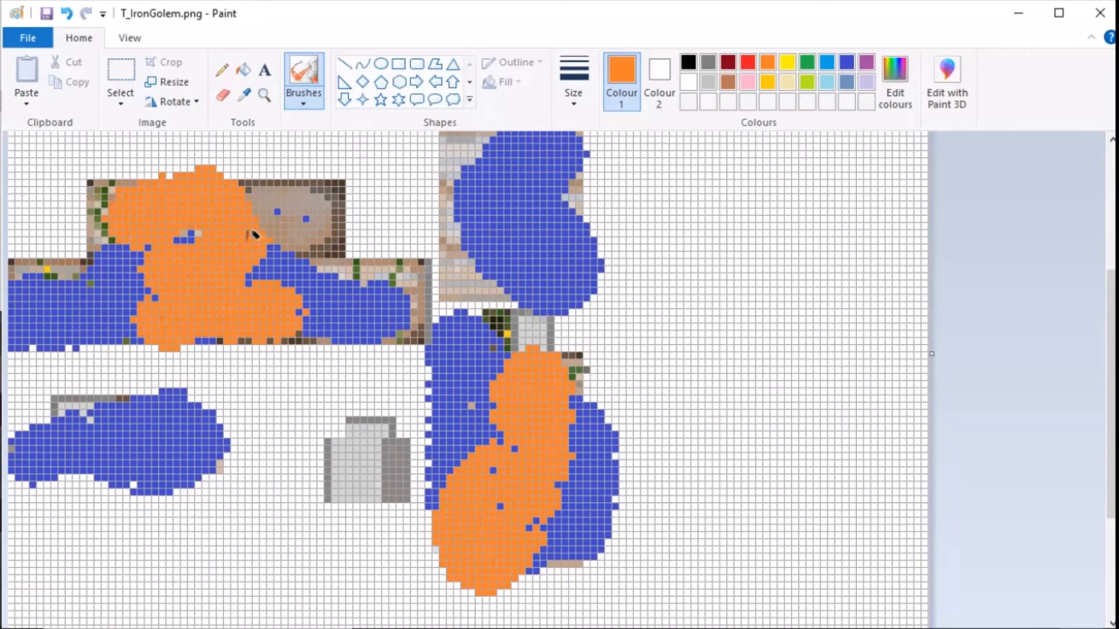
{"action": "mouse_move", "coordinate": [140, 449]}
{"action": "left_mouse_down"}
{"action": "mouse_move", "coordinate": [70, 461]}
{"action": "mouse_move", "coordinate": [116, 443]}
{"action": "left_mouse_up"}
{"action": "left_click_drag", "start_coordinate": [349, 443], "coordinate": [373, 478]}
{"action": "scroll", "coordinate": [499, 430], "scroll_direction": "up", "scroll_amount": 5}
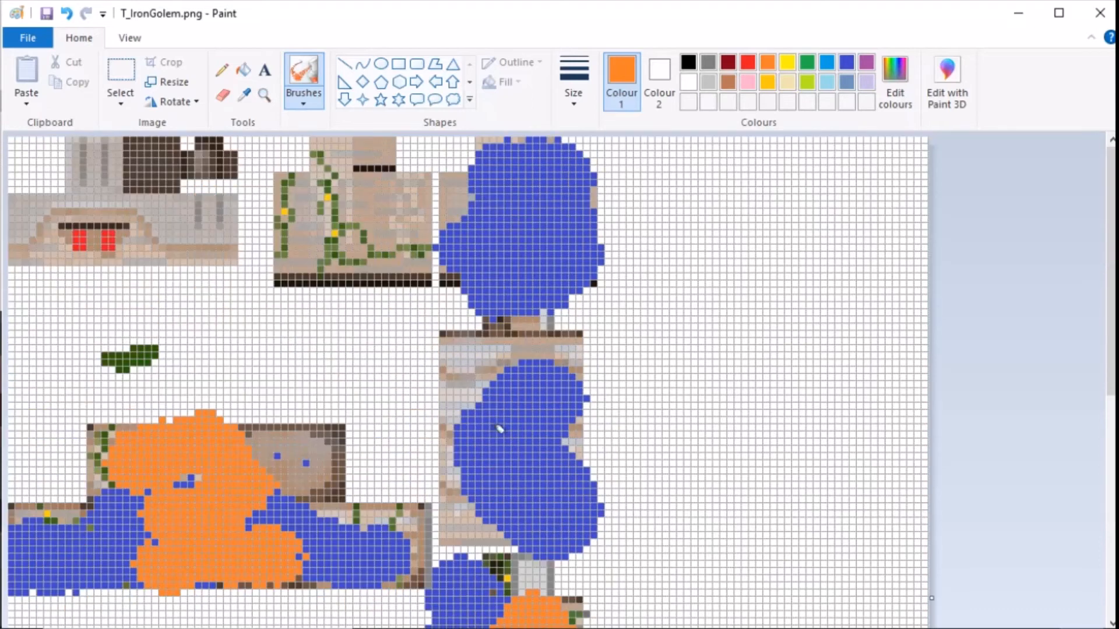
{"action": "left_click_drag", "start_coordinate": [480, 430], "coordinate": [472, 353]}
{"action": "mouse_move", "coordinate": [360, 224]}
{"action": "left_mouse_down"}
{"action": "mouse_move", "coordinate": [322, 194]}
{"action": "mouse_move", "coordinate": [373, 224]}
{"action": "left_mouse_up"}
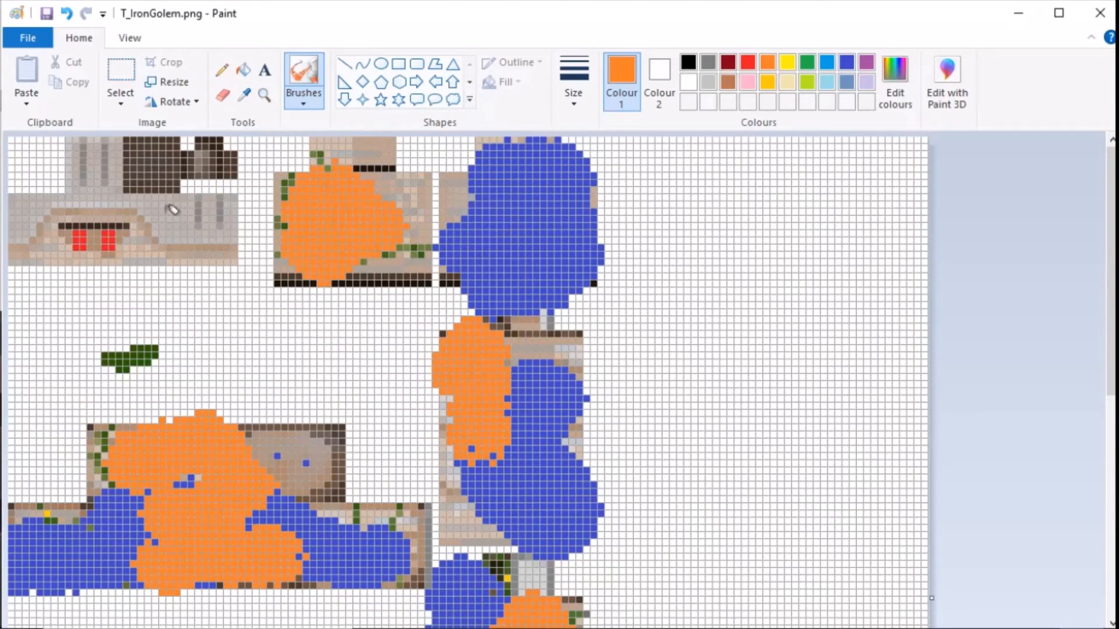
{"action": "mouse_move", "coordinate": [172, 210]}
{"action": "left_mouse_down"}
{"action": "mouse_move", "coordinate": [82, 225]}
{"action": "mouse_move", "coordinate": [215, 232]}
{"action": "mouse_move", "coordinate": [68, 220]}
{"action": "mouse_move", "coordinate": [140, 233]}
{"action": "mouse_move", "coordinate": [116, 216]}
{"action": "left_mouse_up"}
Step: Airbrush dark red patches across the painted sections of the texture and close the saved T_IronGolem.png
{"action": "left_click", "coordinate": [728, 61]}
{"action": "mouse_move", "coordinate": [326, 210]}
{"action": "left_mouse_down"}
{"action": "mouse_move", "coordinate": [351, 219]}
{"action": "mouse_move", "coordinate": [355, 167]}
{"action": "mouse_move", "coordinate": [524, 234]}
{"action": "mouse_move", "coordinate": [557, 188]}
{"action": "left_mouse_up"}
{"action": "mouse_move", "coordinate": [528, 442]}
{"action": "left_mouse_down"}
{"action": "mouse_move", "coordinate": [563, 508]}
{"action": "mouse_move", "coordinate": [548, 528]}
{"action": "left_mouse_up"}
{"action": "left_click_drag", "start_coordinate": [247, 522], "coordinate": [238, 529]}
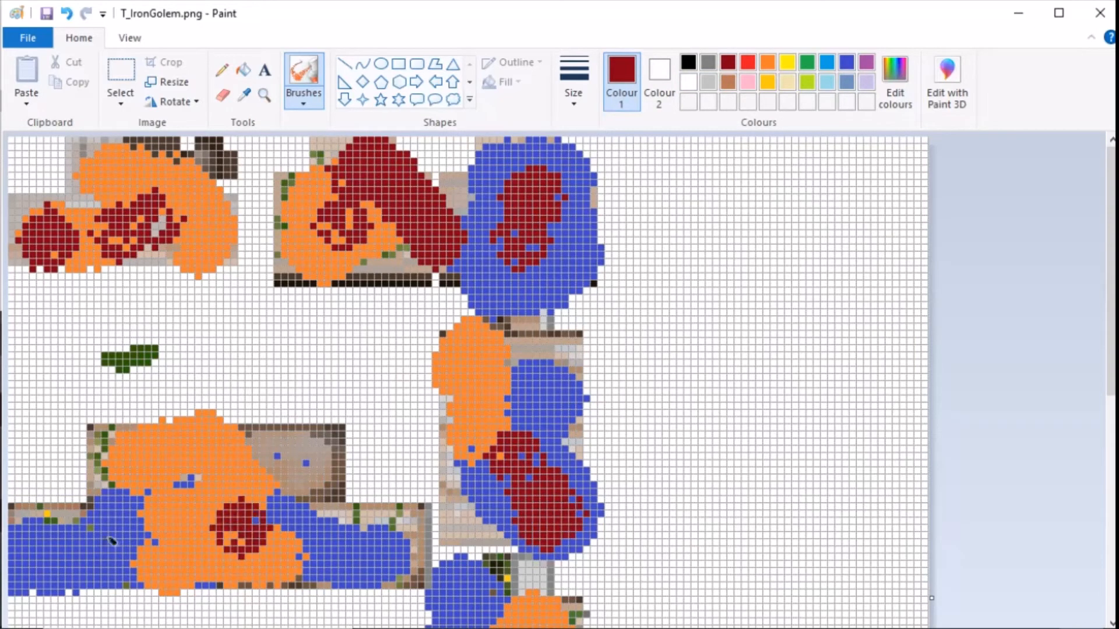
{"action": "left_click_drag", "start_coordinate": [98, 547], "coordinate": [80, 549]}
{"action": "left_click_drag", "start_coordinate": [265, 454], "coordinate": [271, 458]}
{"action": "left_click_drag", "start_coordinate": [328, 480], "coordinate": [387, 574]}
{"action": "left_click_drag", "start_coordinate": [204, 463], "coordinate": [169, 466]}
{"action": "left_click_drag", "start_coordinate": [124, 502], "coordinate": [118, 513]}
{"action": "scroll", "coordinate": [549, 407], "scroll_direction": "down", "scroll_amount": 3}
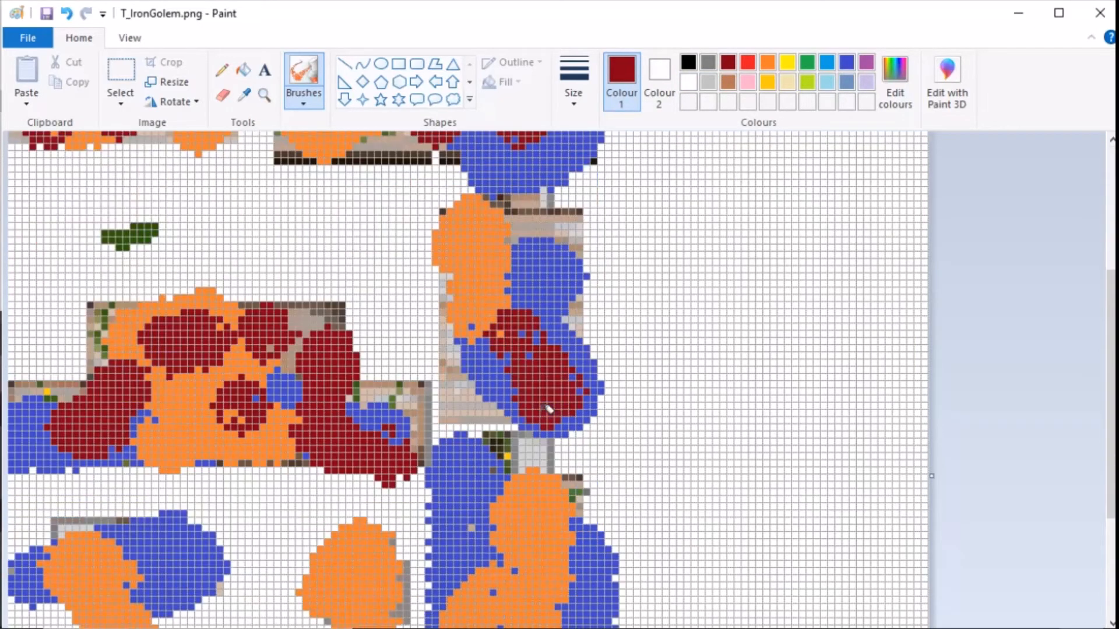
{"action": "left_click", "coordinate": [507, 399]}
{"action": "left_click_drag", "start_coordinate": [493, 251], "coordinate": [498, 251]}
{"action": "left_click_drag", "start_coordinate": [579, 338], "coordinate": [513, 372]}
{"action": "mouse_move", "coordinate": [184, 338]}
{"action": "left_mouse_down"}
{"action": "mouse_move", "coordinate": [87, 349]}
{"action": "mouse_move", "coordinate": [52, 288]}
{"action": "left_mouse_up"}
{"action": "scroll", "coordinate": [388, 330], "scroll_direction": "up", "scroll_amount": 5}
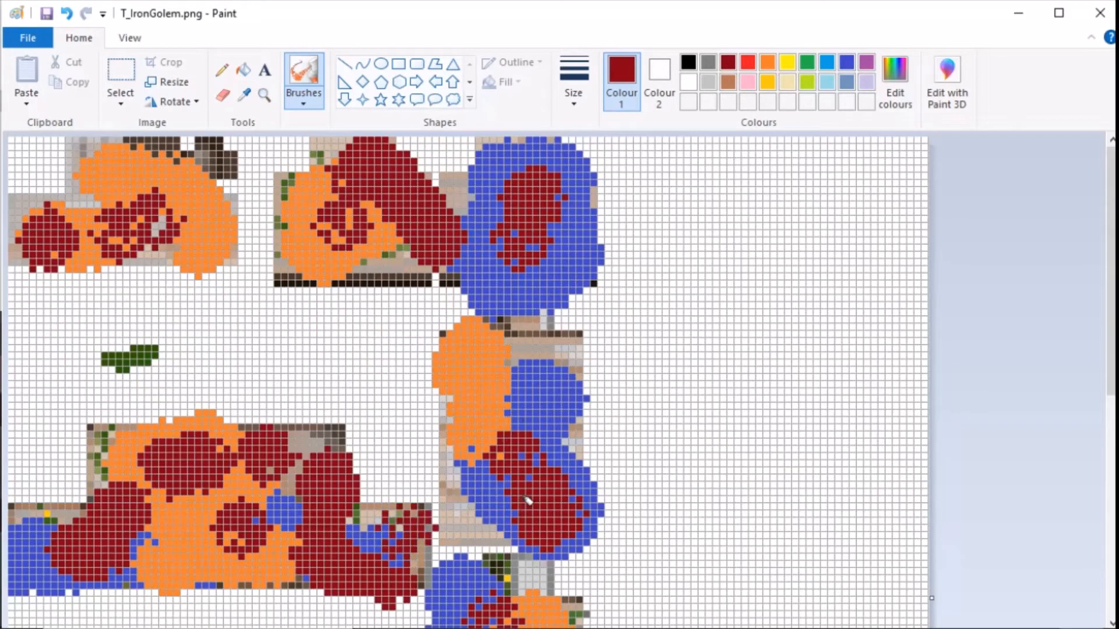
{"action": "left_click", "coordinate": [1100, 12]}
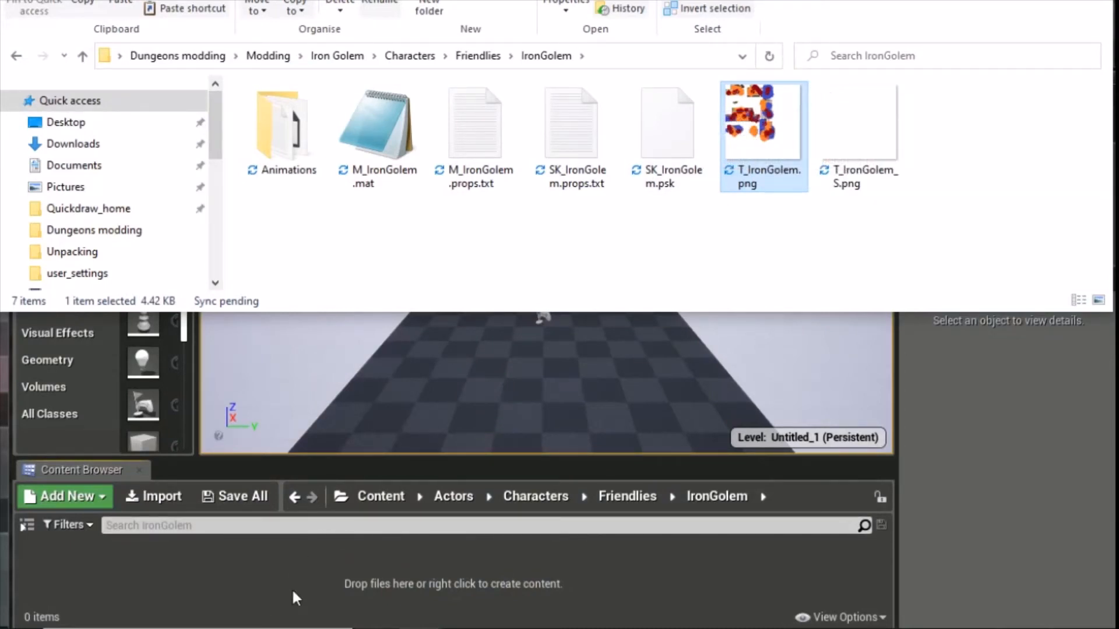
Step: Import T_IronGolem.png into the IronGolem content folder of the Unreal Dungeons project and show the folder tree
{"action": "left_click", "coordinate": [330, 583]}
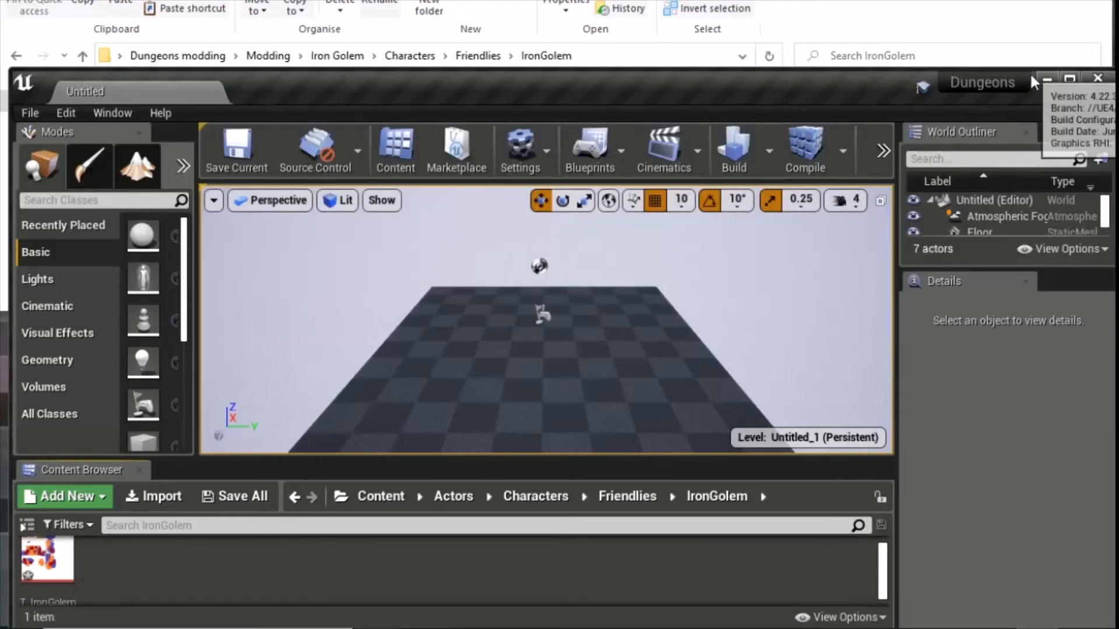
{"action": "double_click", "coordinate": [979, 105]}
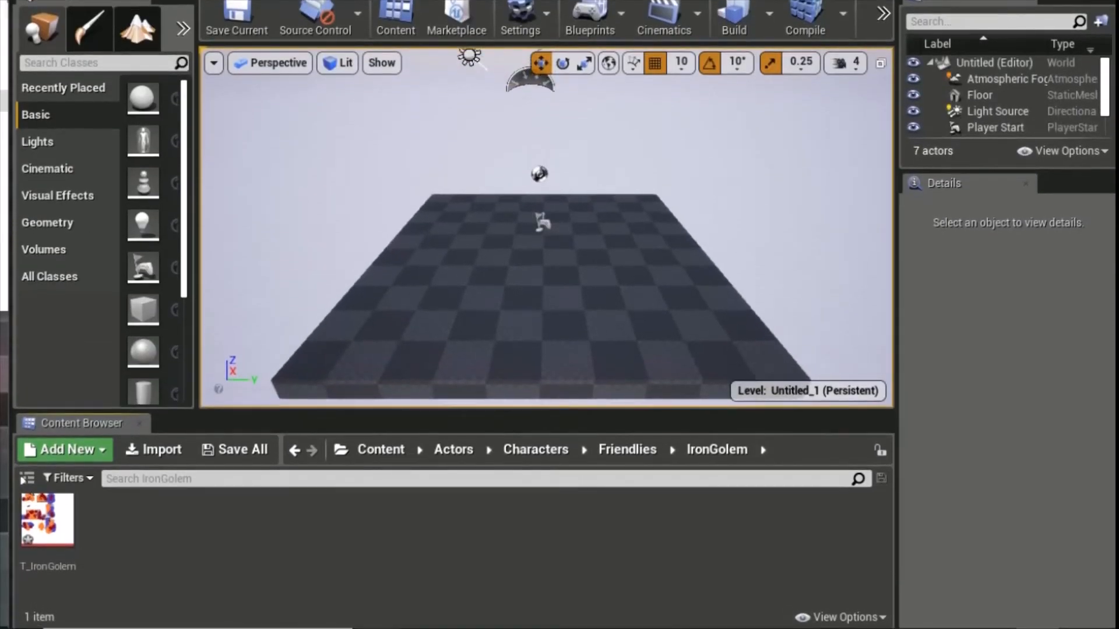
{"action": "left_click", "coordinate": [27, 477]}
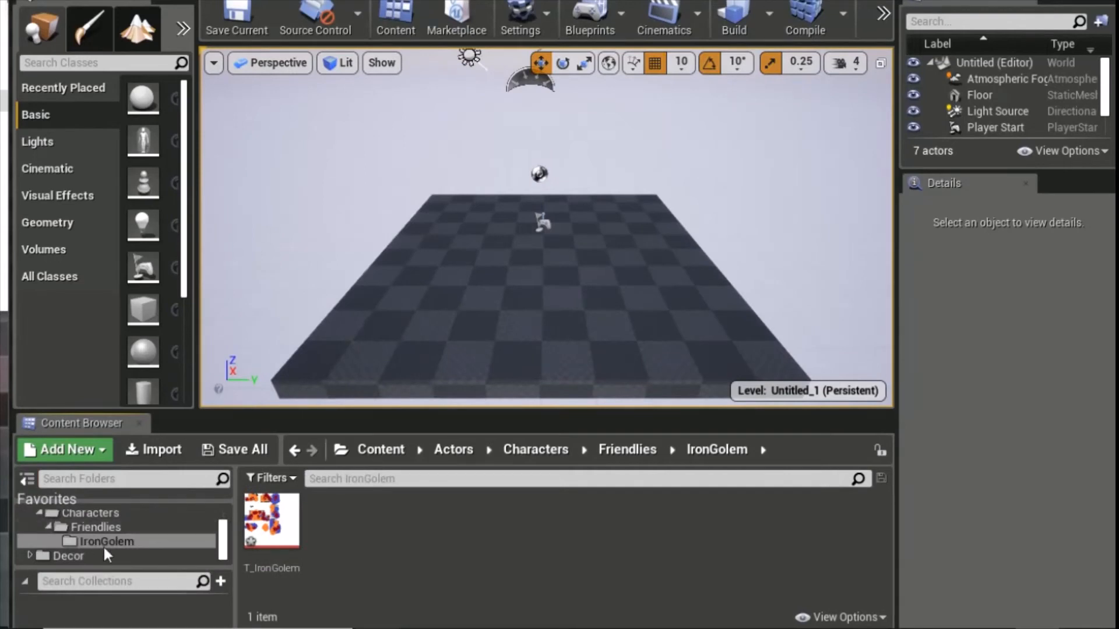
{"action": "scroll", "coordinate": [106, 534], "scroll_direction": "up", "scroll_amount": 2}
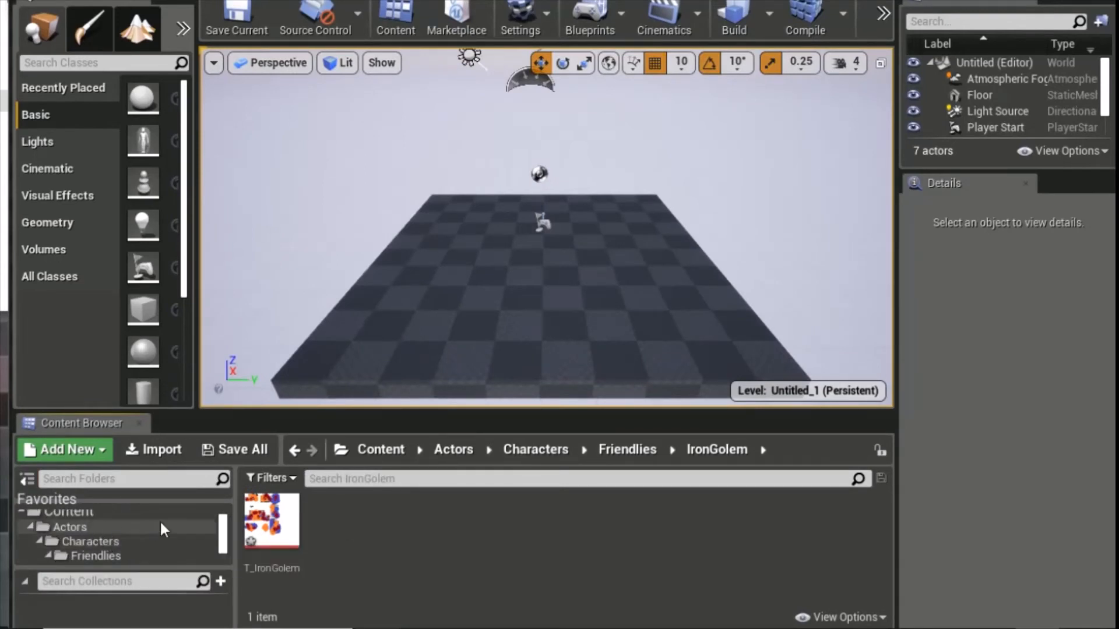
{"action": "scroll", "coordinate": [160, 519], "scroll_direction": "down", "scroll_amount": 2}
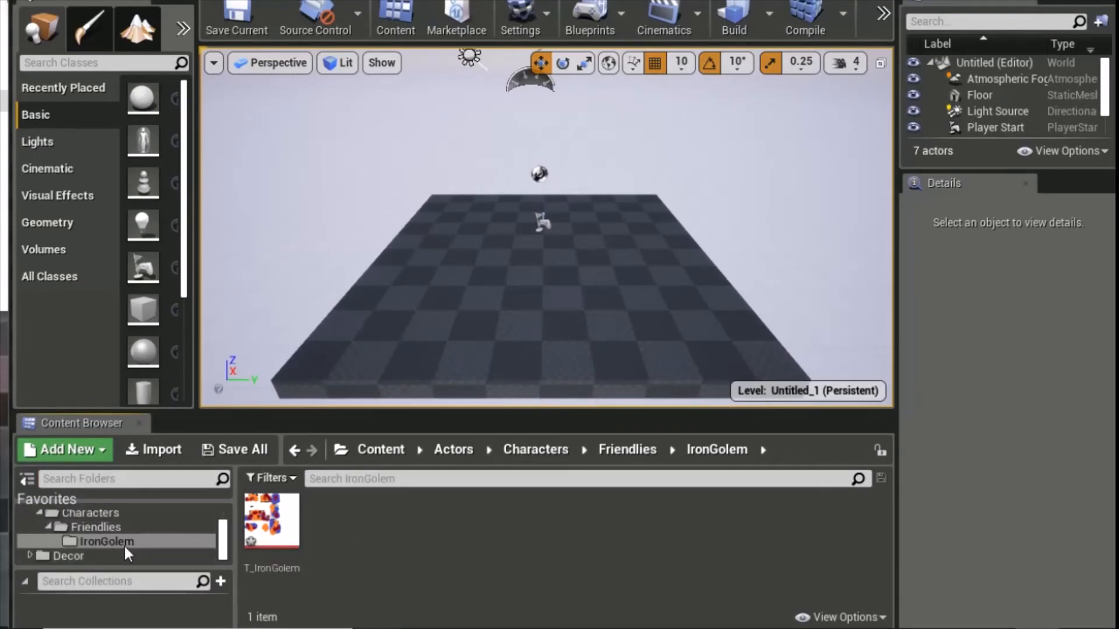
Step: Open the imported T_IronGolem texture asset and arrange its editor window to show the texture details
{"action": "left_click", "coordinate": [268, 527]}
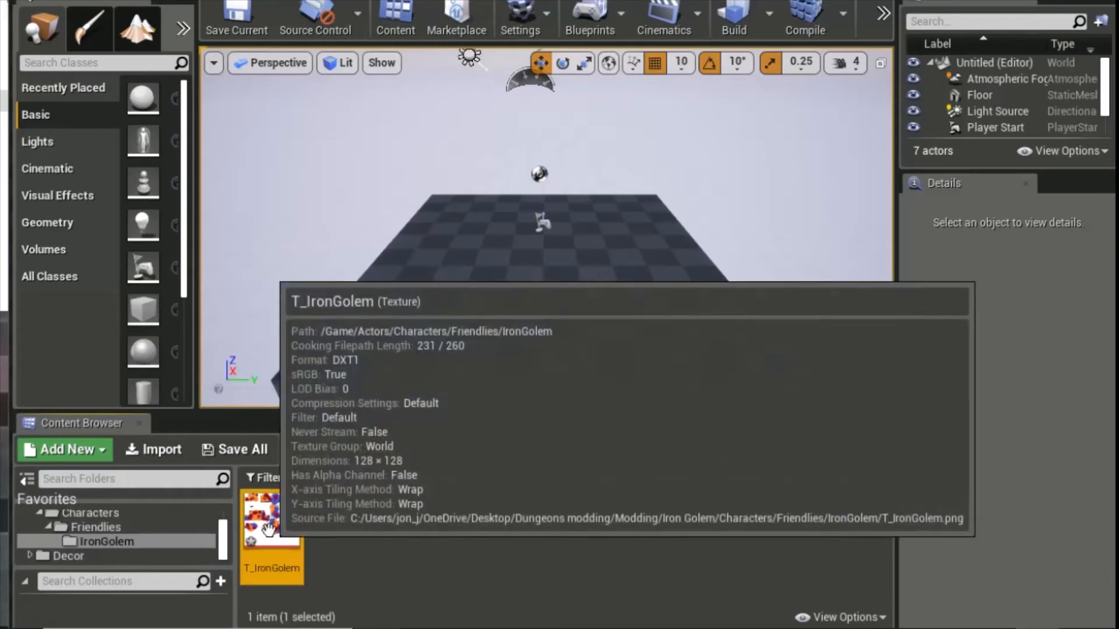
{"action": "double_click", "coordinate": [279, 541]}
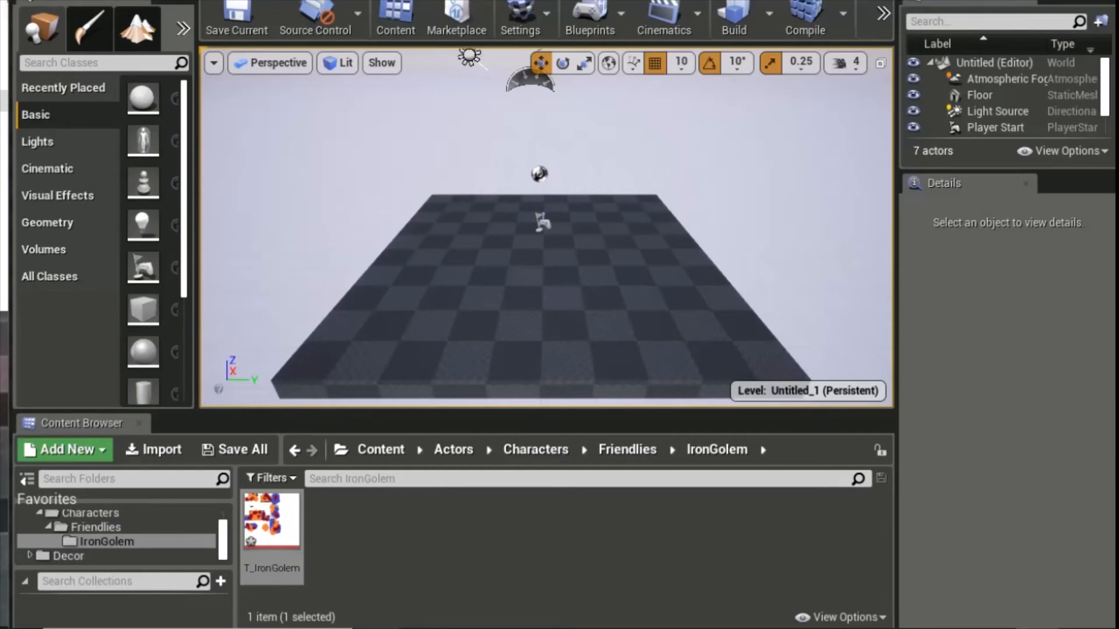
{"action": "left_click_drag", "start_coordinate": [341, 120], "coordinate": [1104, 599]}
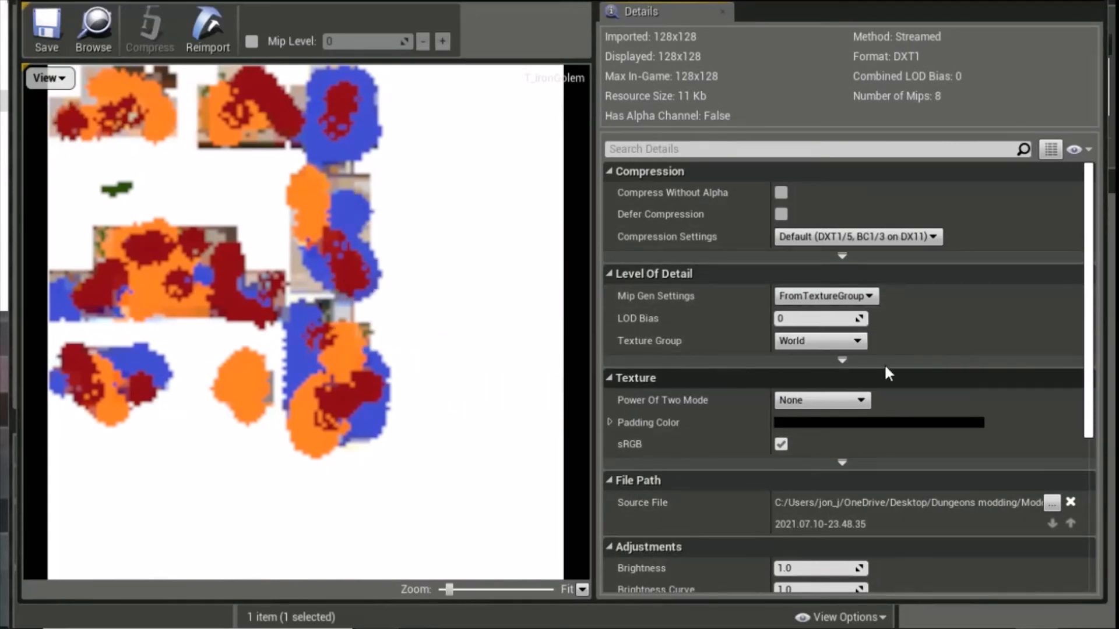
Step: Set the texture's Filter to Nearest, save the asset and return to the folder with the edited PNG
{"action": "scroll", "coordinate": [914, 403], "scroll_direction": "down", "scroll_amount": 1}
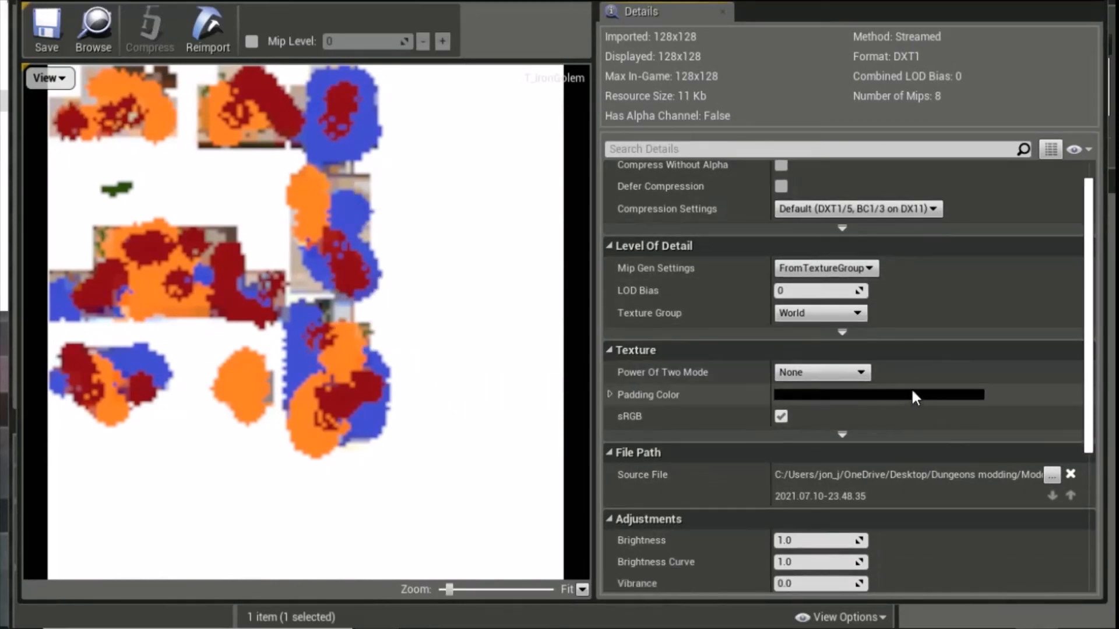
{"action": "scroll", "coordinate": [911, 387], "scroll_direction": "up", "scroll_amount": 1}
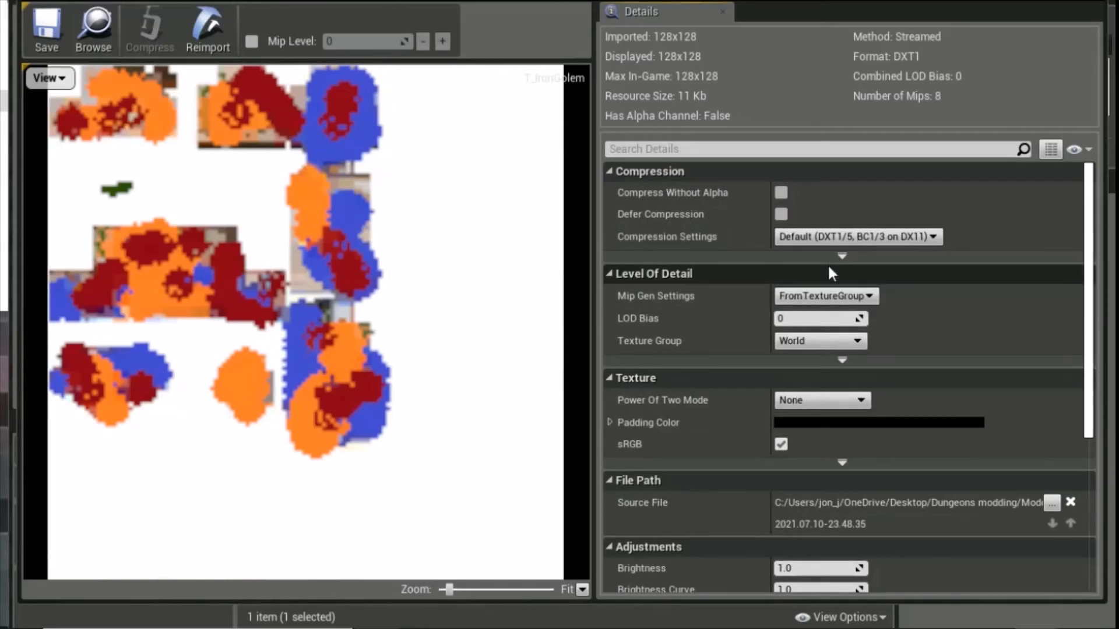
{"action": "left_click", "coordinate": [844, 462]}
{"action": "scroll", "coordinate": [896, 426], "scroll_direction": "down", "scroll_amount": 3}
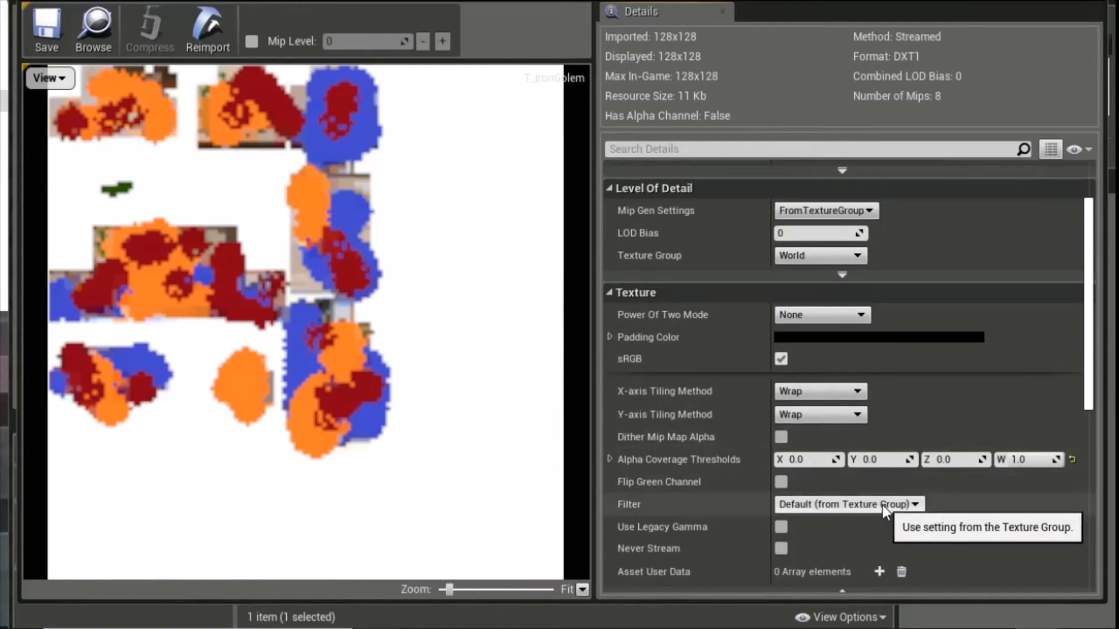
{"action": "left_click", "coordinate": [901, 505]}
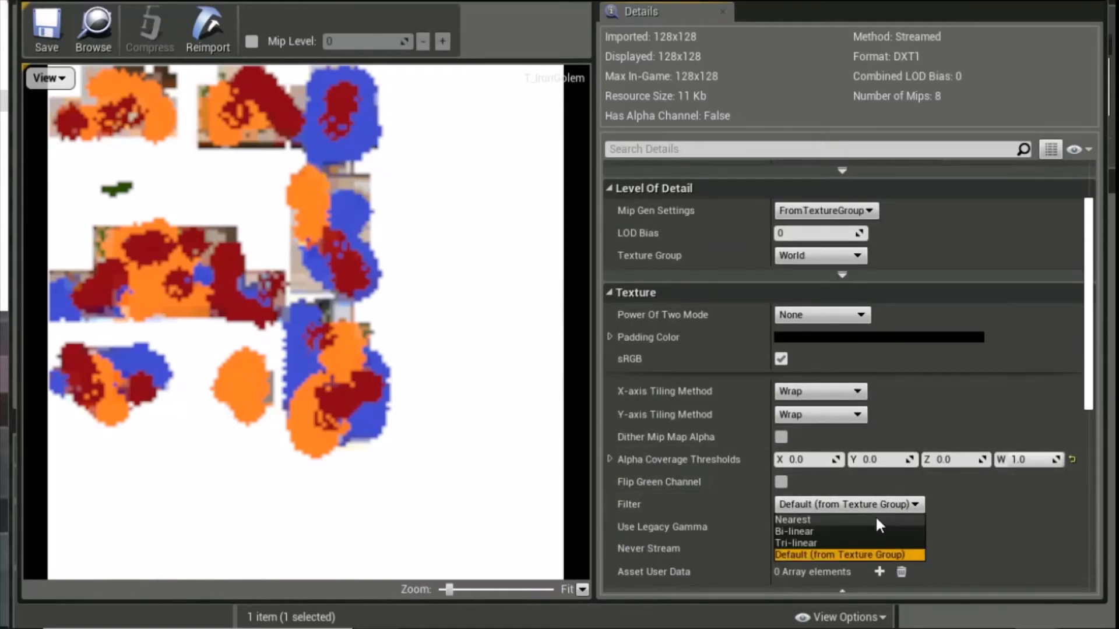
{"action": "left_click", "coordinate": [875, 518]}
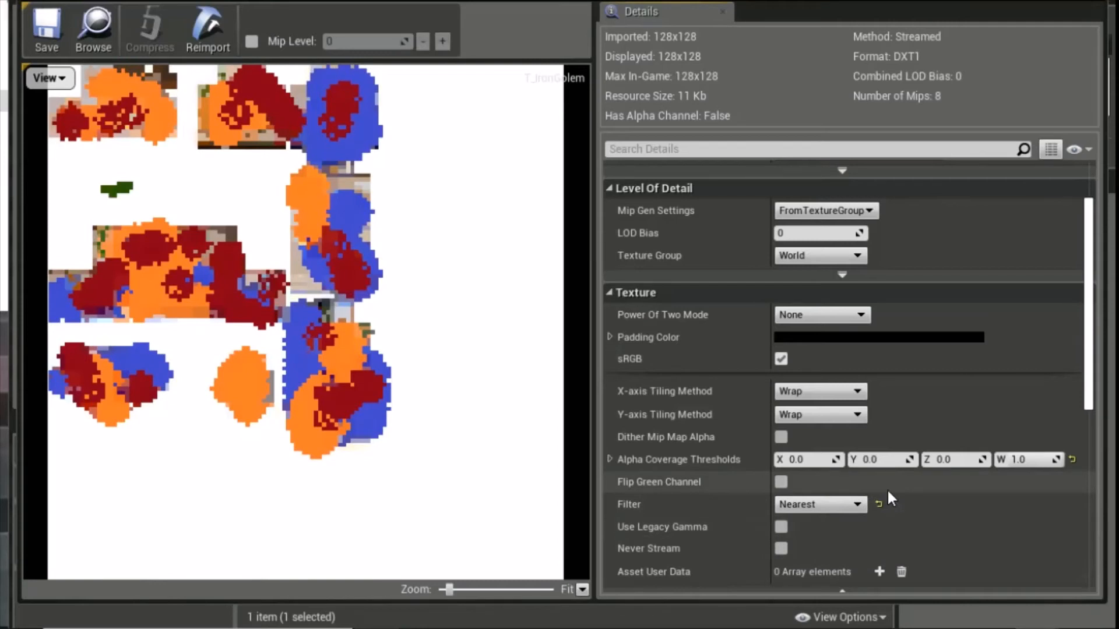
{"action": "left_click", "coordinate": [61, 40]}
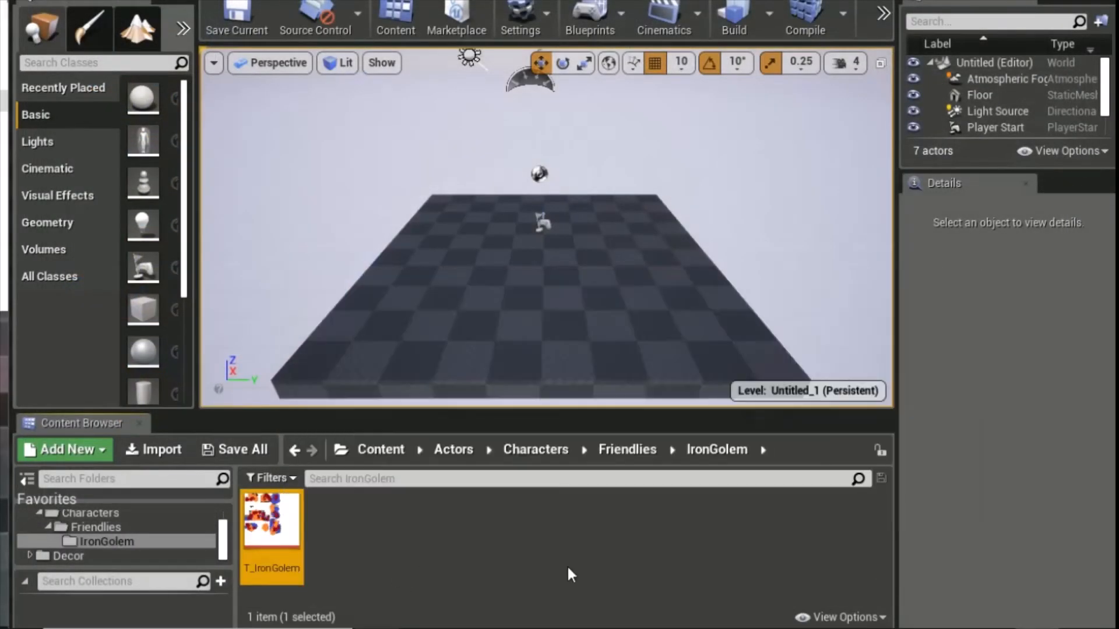
{"action": "left_click", "coordinate": [572, 562]}
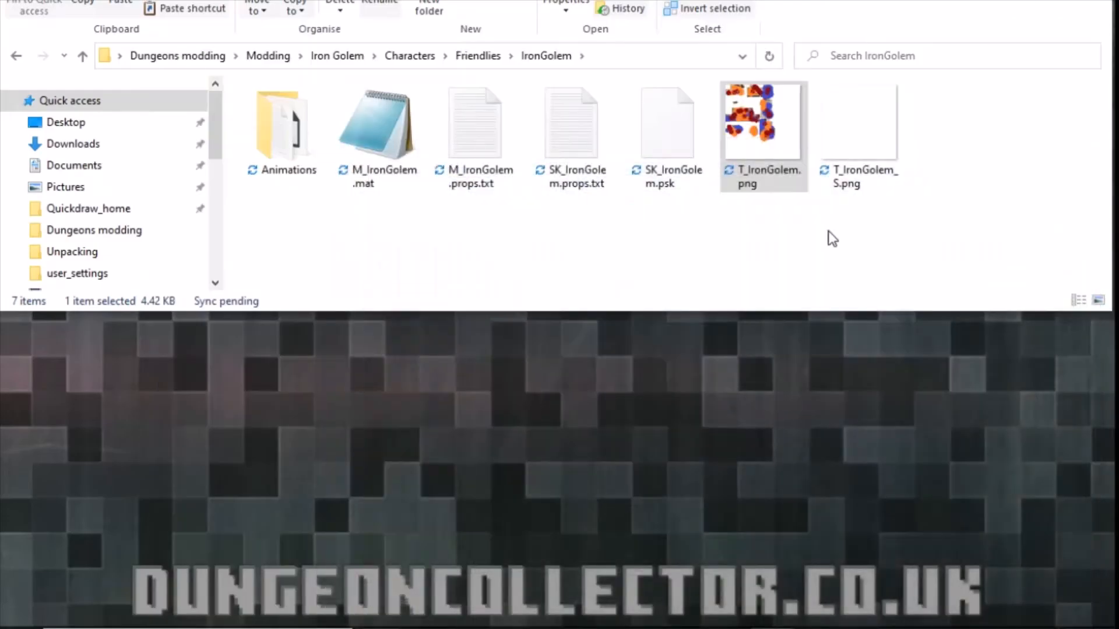
Step: Open the Dungeons-Mod-Kit-master folder inside the Modding folder of Dungeons modding on the desktop
{"action": "left_click", "coordinate": [683, 229]}
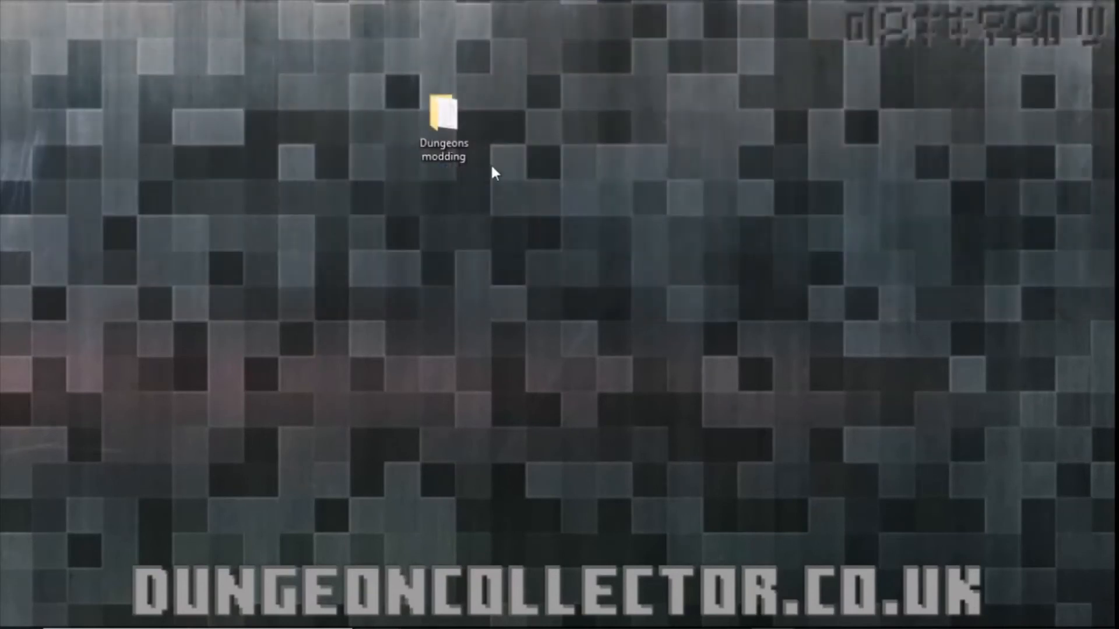
{"action": "double_click", "coordinate": [463, 112]}
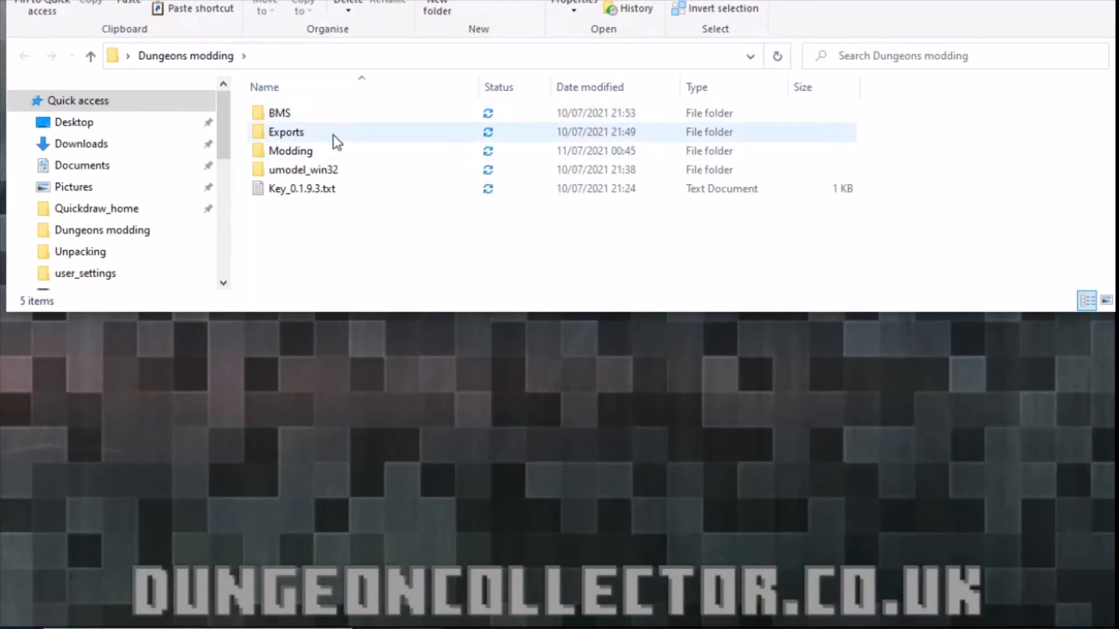
{"action": "left_click", "coordinate": [317, 147]}
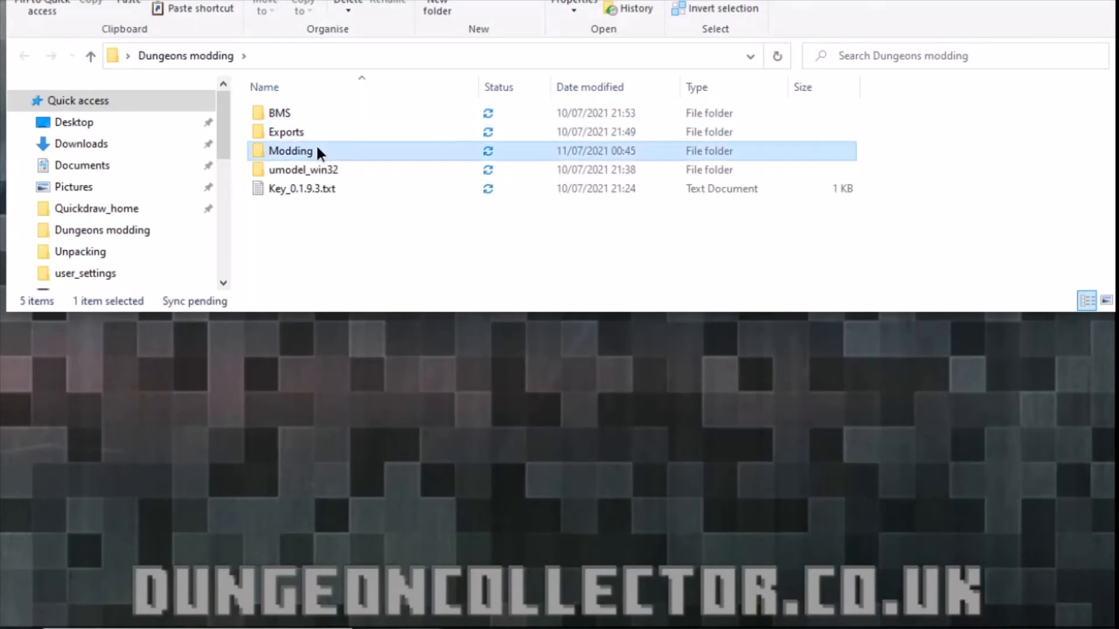
{"action": "left_click", "coordinate": [320, 169]}
{"action": "double_click", "coordinate": [321, 151]}
{"action": "mouse_move", "coordinate": [438, 0]}
{"action": "left_mouse_down"}
{"action": "mouse_move", "coordinate": [437, 127]}
{"action": "mouse_move", "coordinate": [427, 17]}
{"action": "left_mouse_up"}
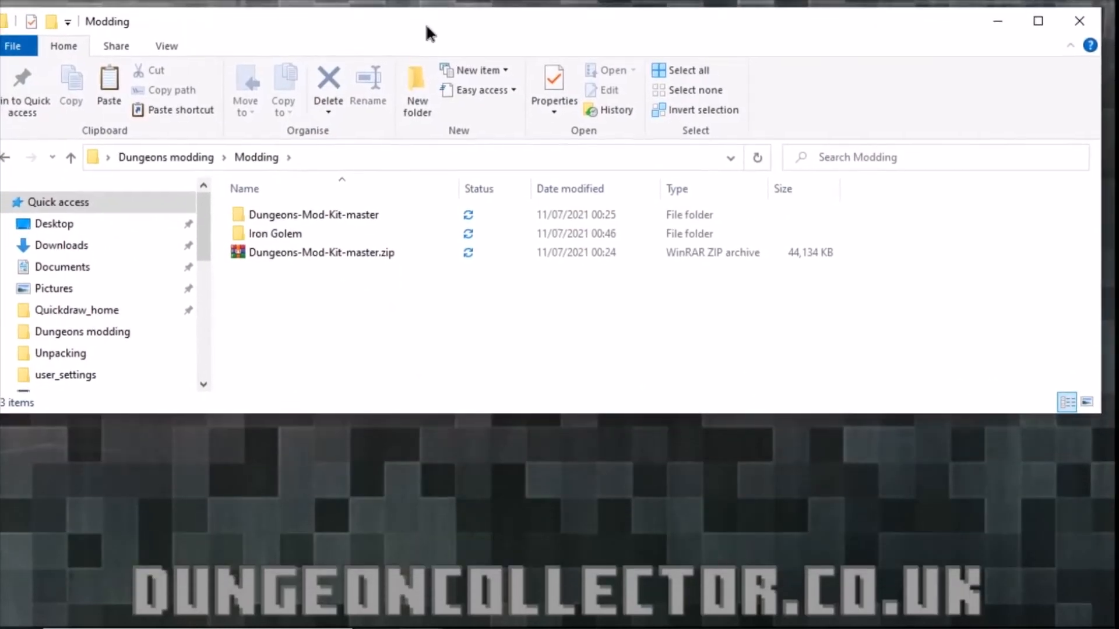
{"action": "double_click", "coordinate": [313, 211]}
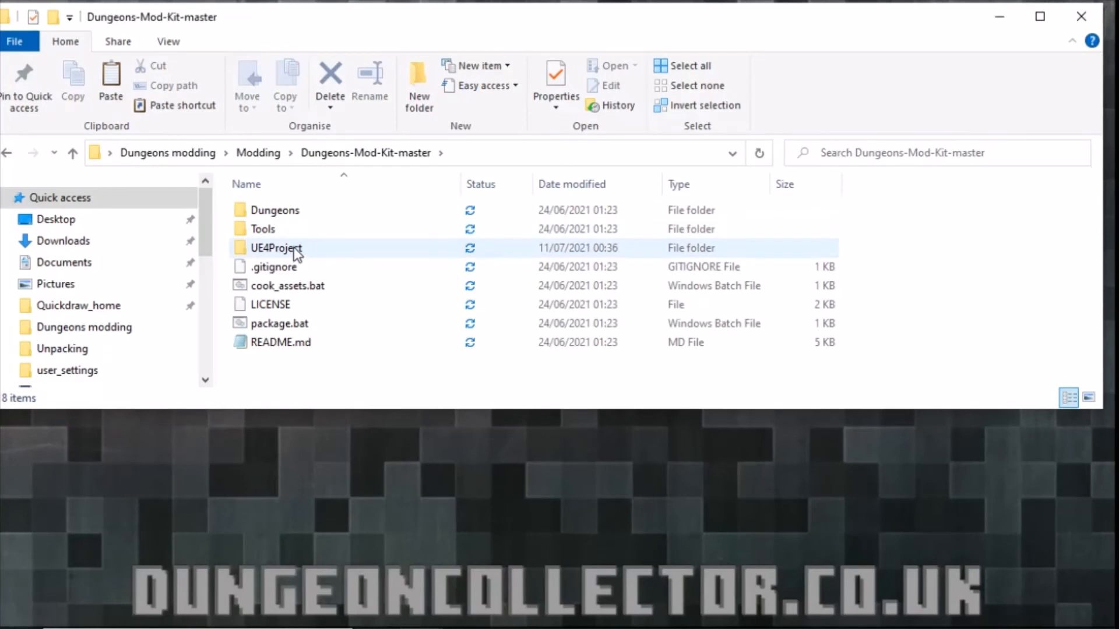
Step: Browse the mod kit's UE4Project content through Actors, Characters and Friendlies to the IronGolem folder to check the saved texture asset
{"action": "double_click", "coordinate": [293, 247]}
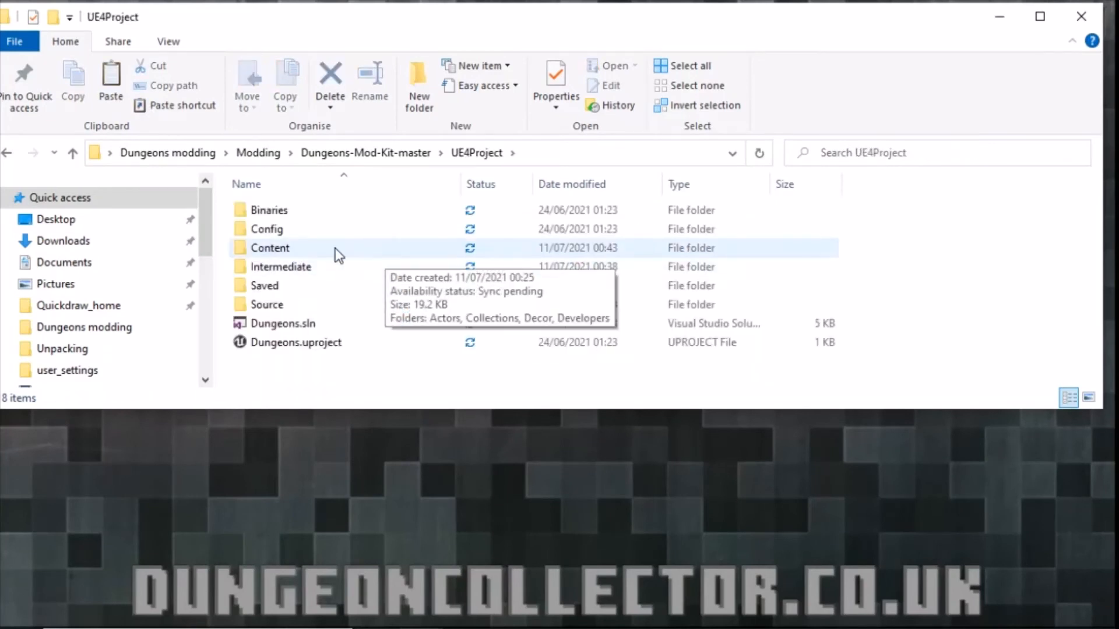
{"action": "double_click", "coordinate": [320, 249]}
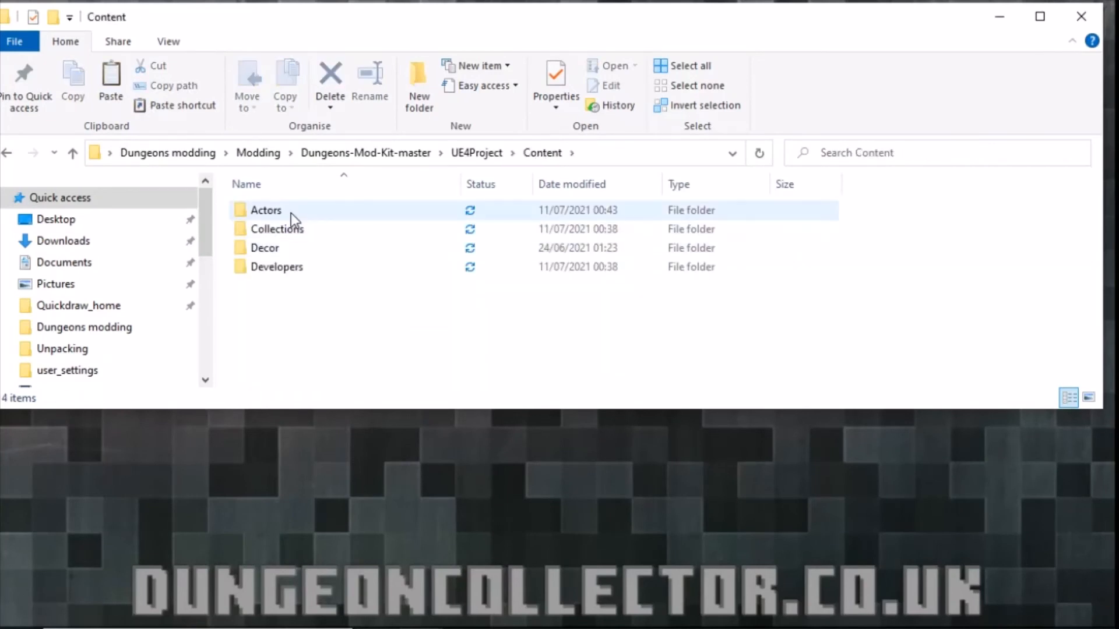
{"action": "left_click", "coordinate": [265, 213]}
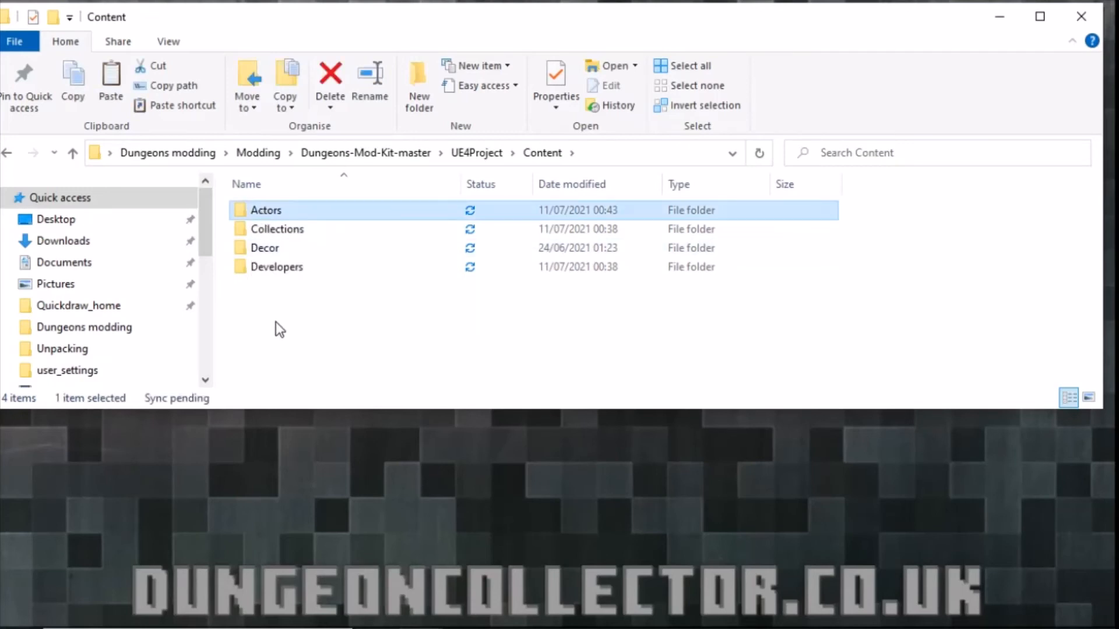
{"action": "double_click", "coordinate": [268, 216]}
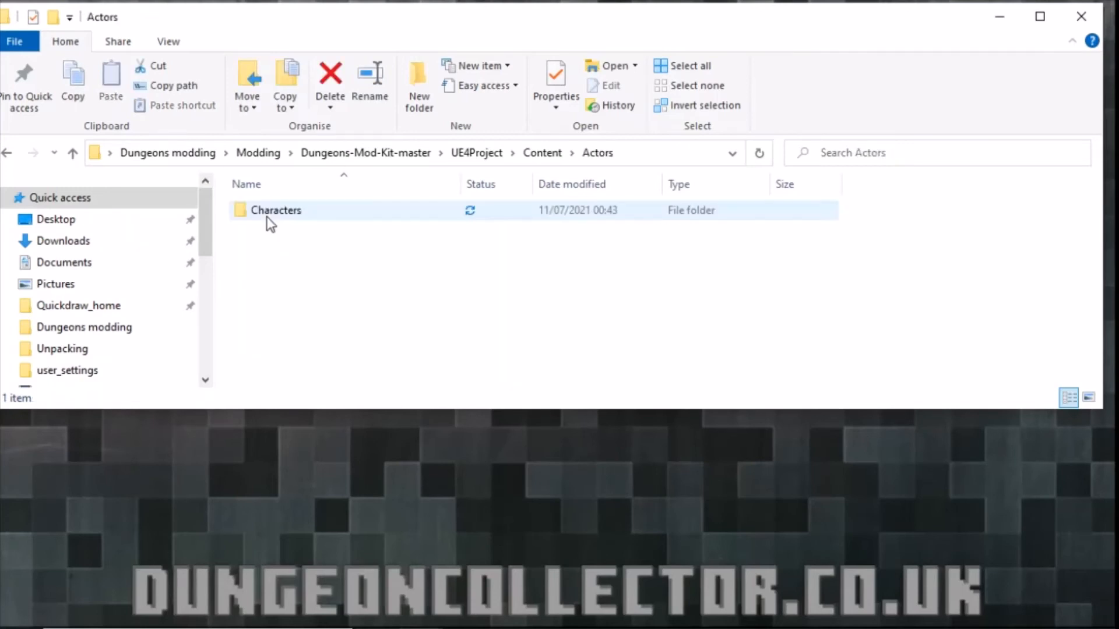
{"action": "left_click", "coordinate": [268, 219]}
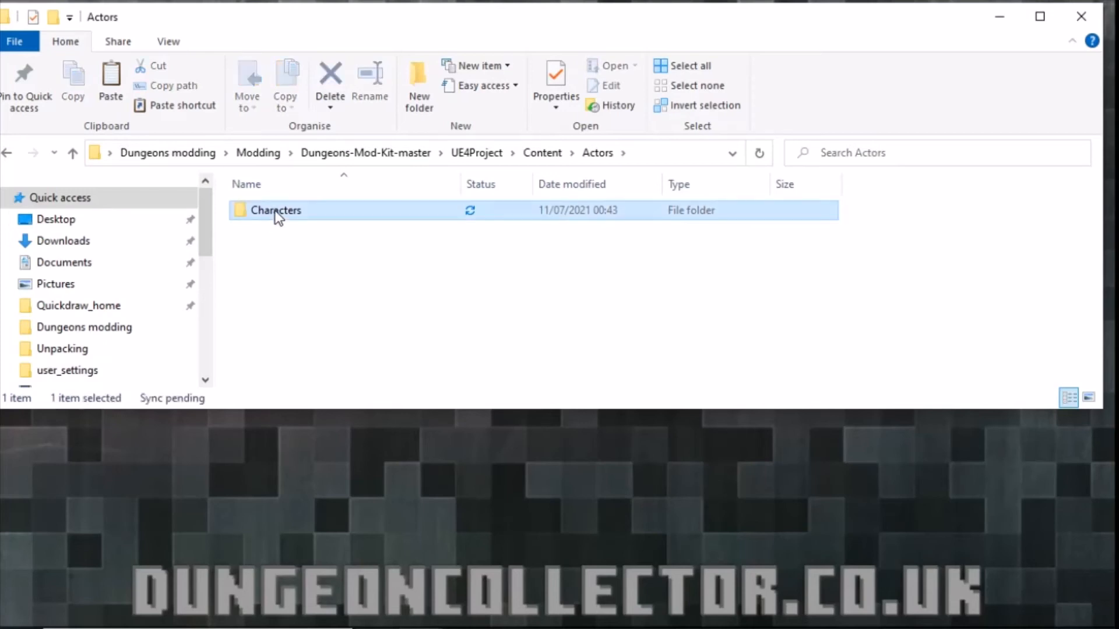
{"action": "double_click", "coordinate": [276, 215]}
{"action": "double_click", "coordinate": [276, 217]}
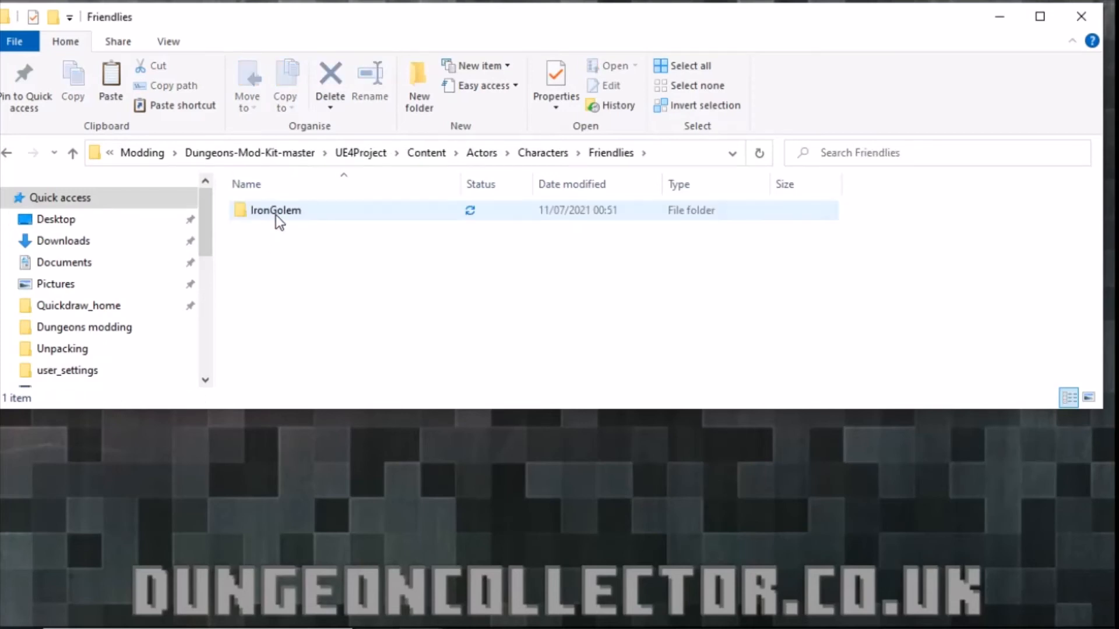
{"action": "double_click", "coordinate": [275, 216]}
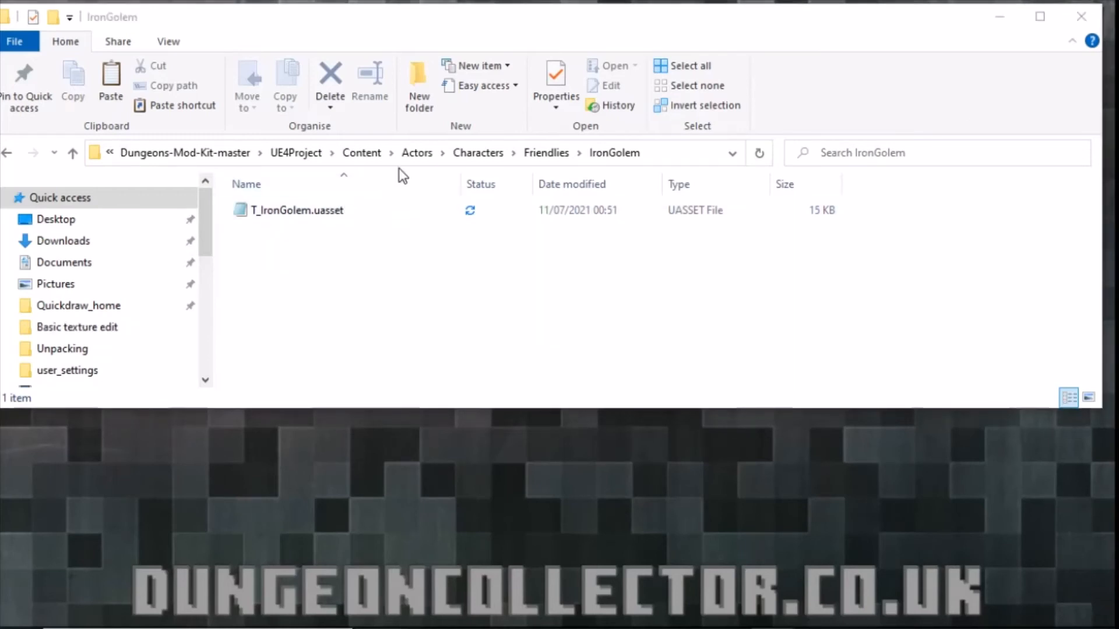
Step: Inspect the mod kit's Dungeons folder through Content, data and resourcepacks down to the squidcoast folder
{"action": "left_click", "coordinate": [218, 153]}
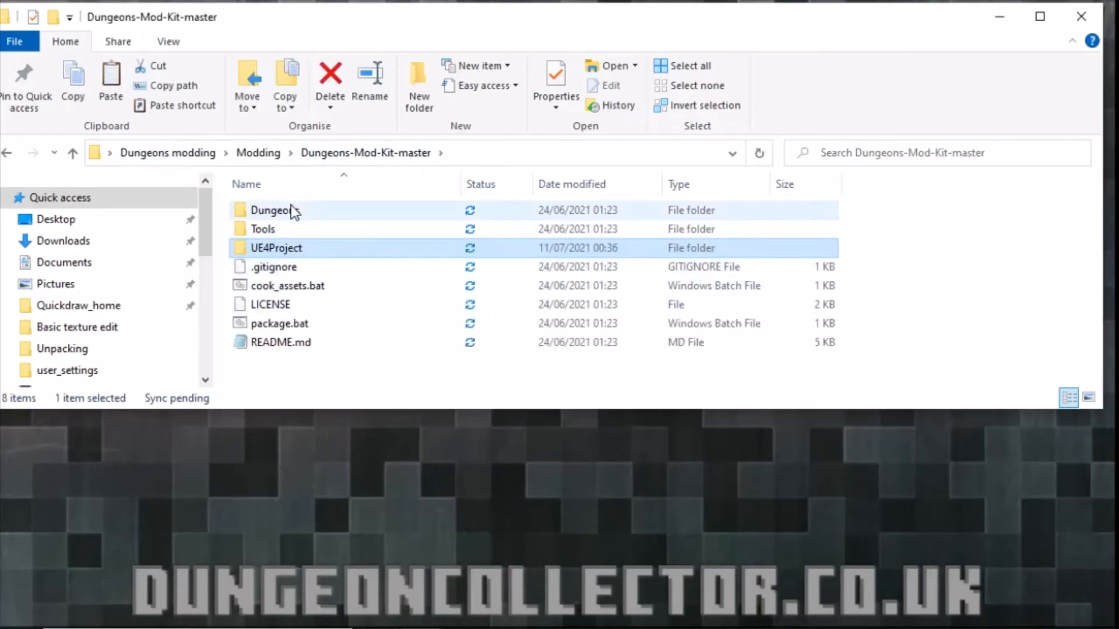
{"action": "double_click", "coordinate": [289, 211]}
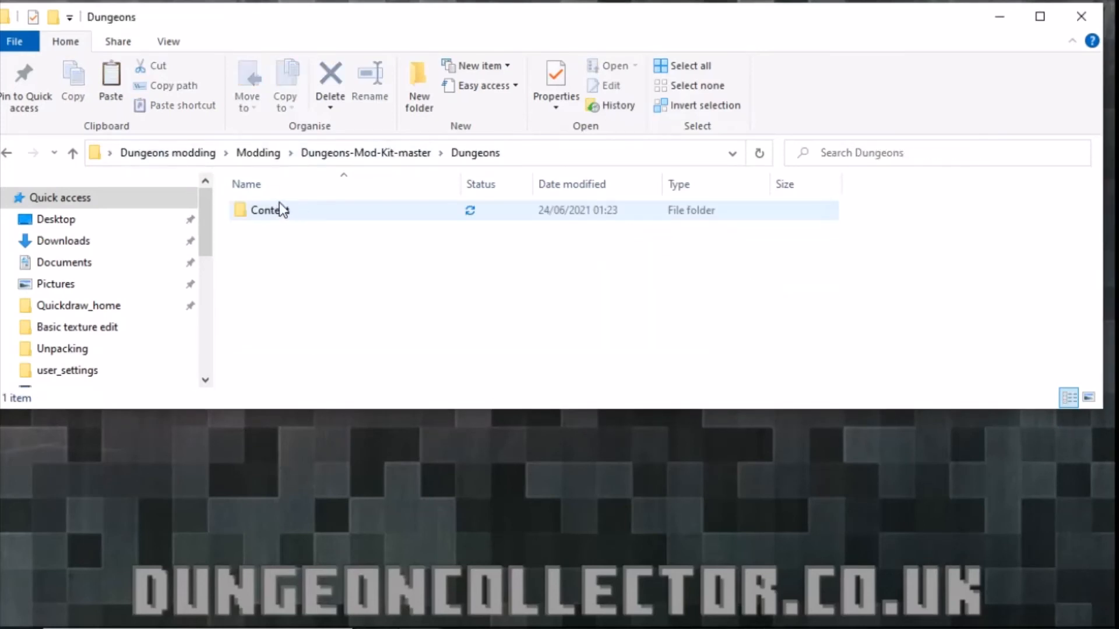
{"action": "left_click", "coordinate": [273, 217]}
{"action": "double_click", "coordinate": [271, 212]}
{"action": "left_click", "coordinate": [274, 210]}
{"action": "double_click", "coordinate": [275, 210]}
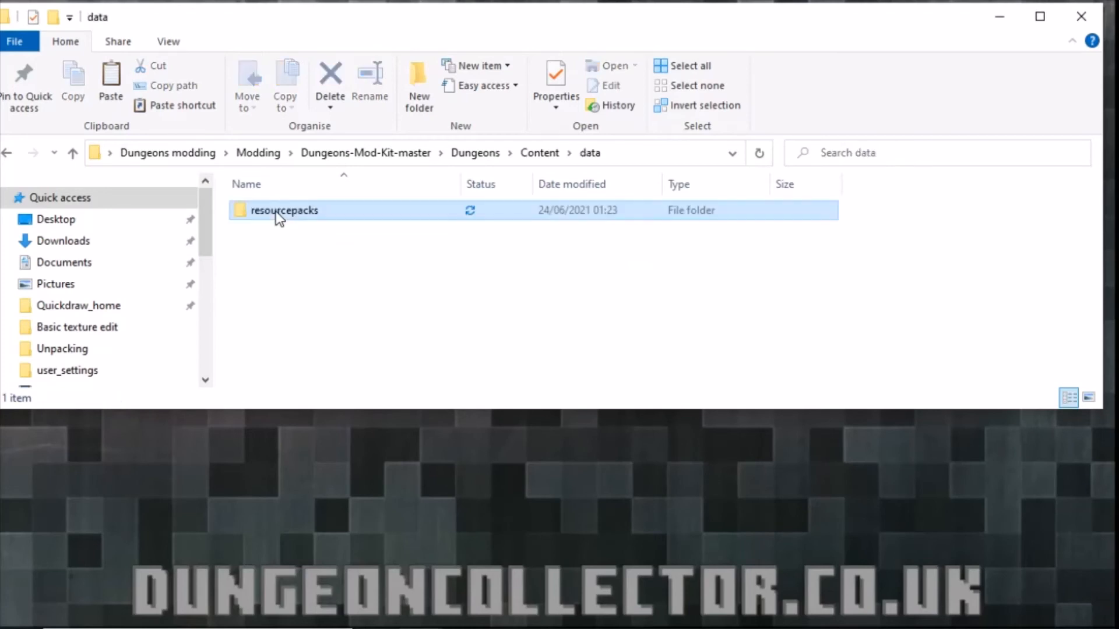
{"action": "left_click", "coordinate": [275, 211]}
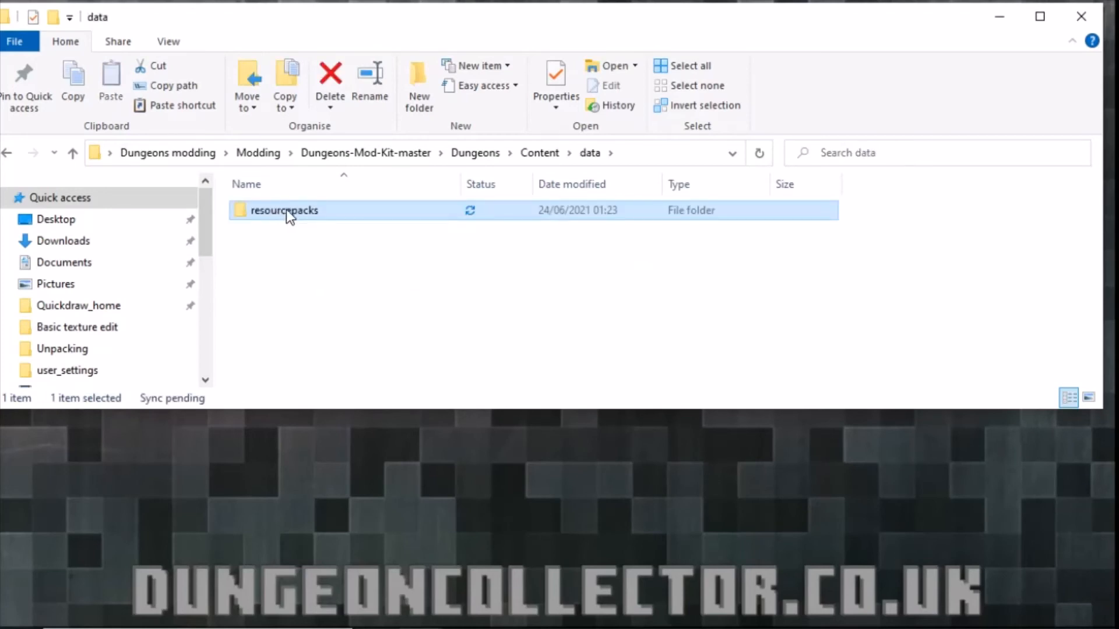
{"action": "double_click", "coordinate": [276, 209]}
{"action": "left_click", "coordinate": [281, 212]}
{"action": "double_click", "coordinate": [284, 211]}
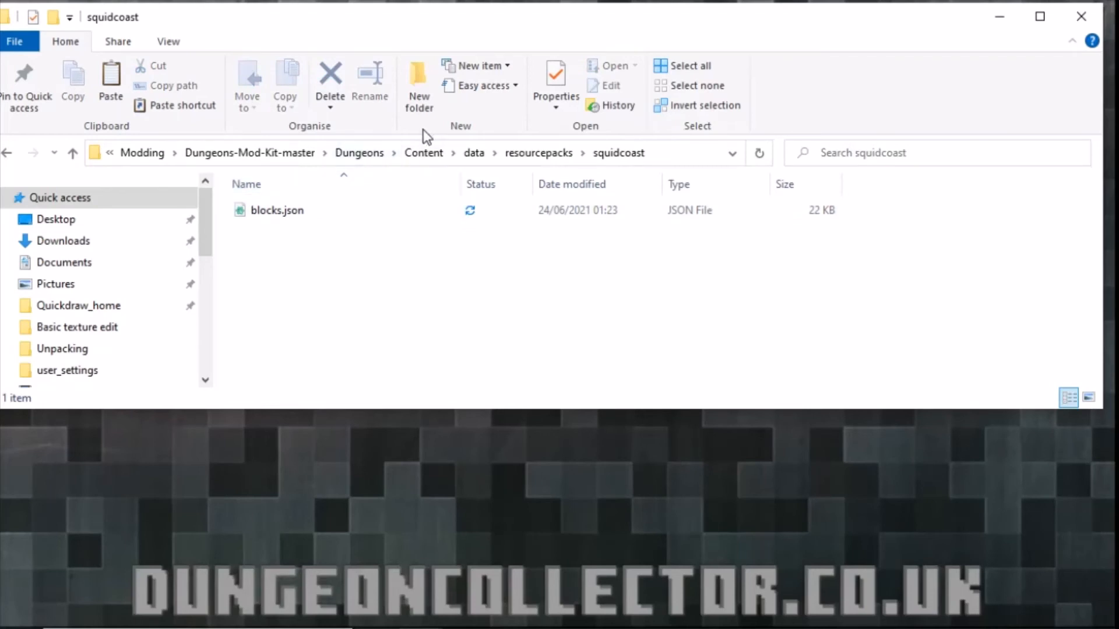
Step: Return to the Dungeons-Mod-Kit-master folder and run cook_assets.bat, bringing its console window fully into view
{"action": "left_click", "coordinate": [251, 152]}
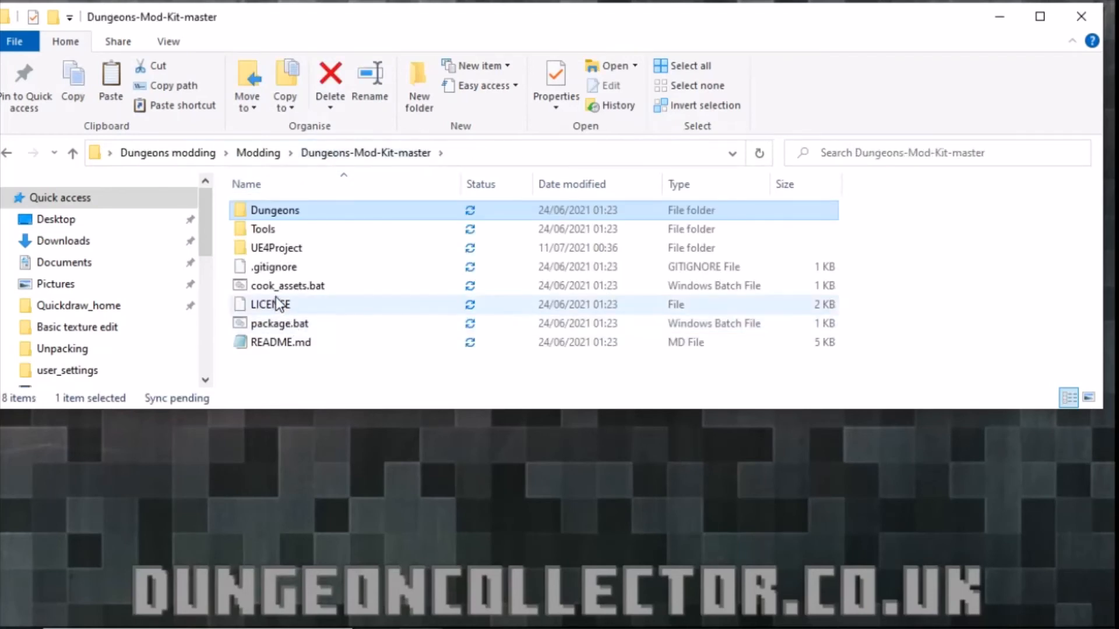
{"action": "left_click", "coordinate": [291, 287]}
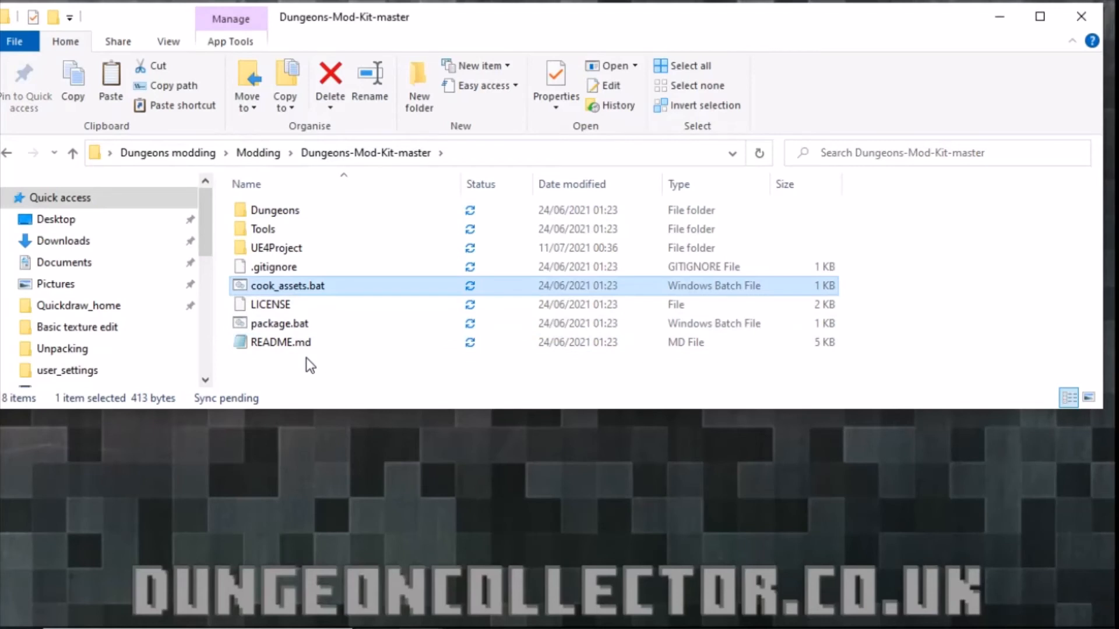
{"action": "double_click", "coordinate": [281, 286]}
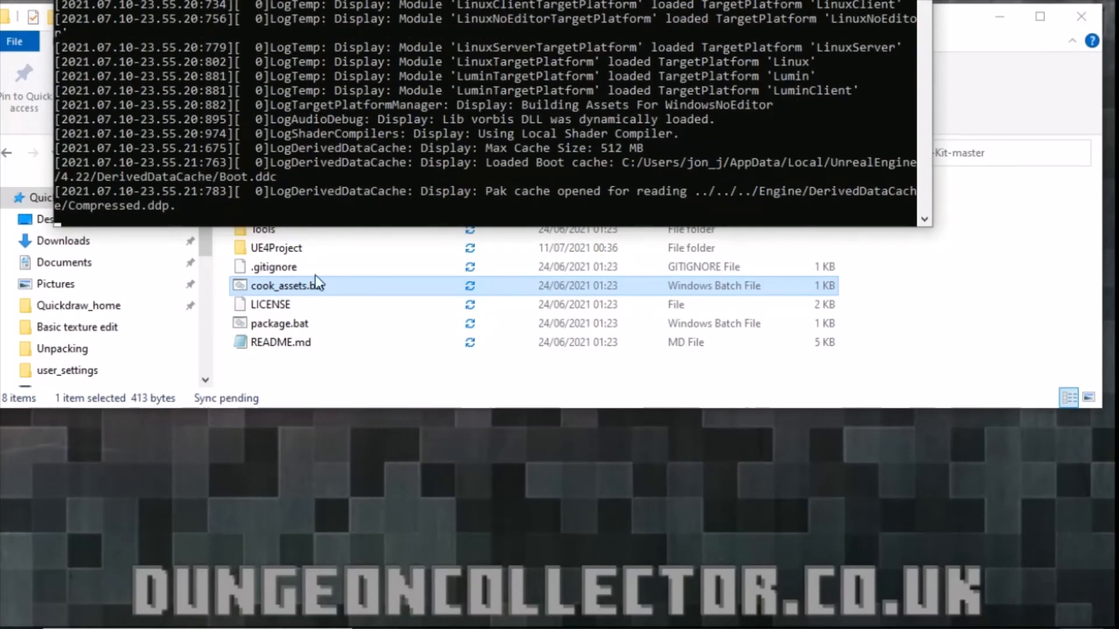
{"action": "left_click_drag", "start_coordinate": [344, 0], "coordinate": [358, 52]}
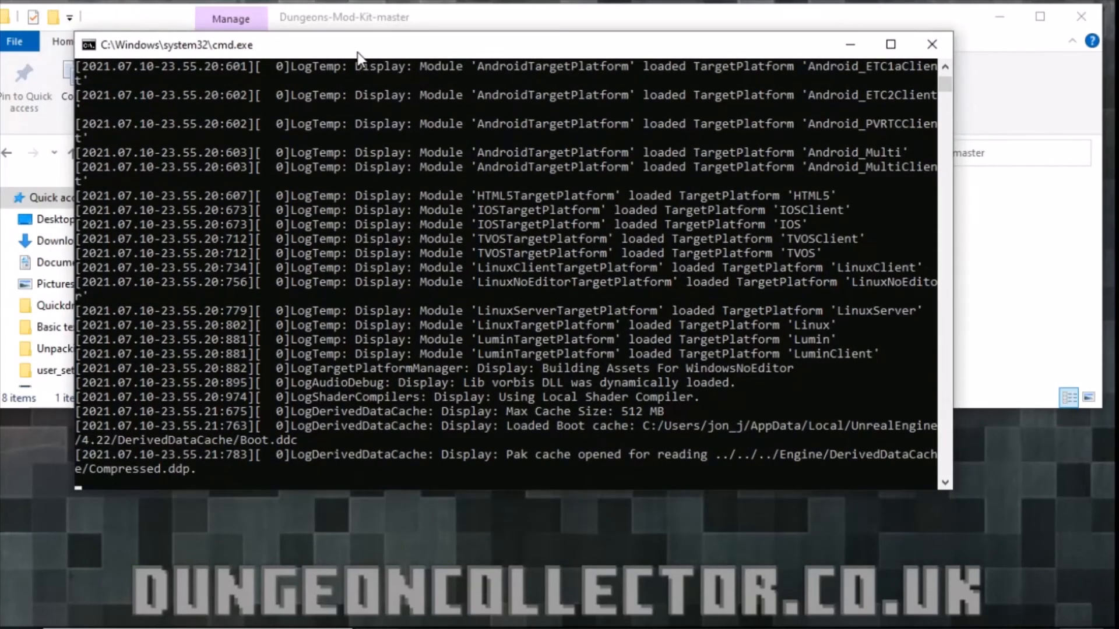
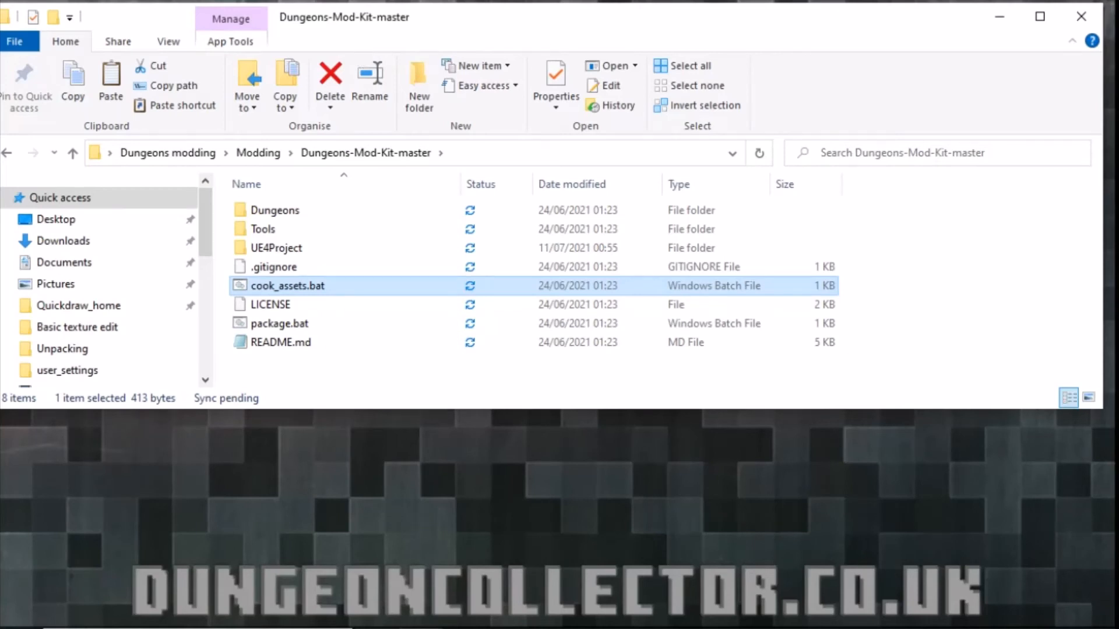
Step: Check the cooked files in the IronGolem folder under Dungeons, Content, Actors, Characters and Friendlies
{"action": "double_click", "coordinate": [252, 210]}
{"action": "double_click", "coordinate": [251, 210]}
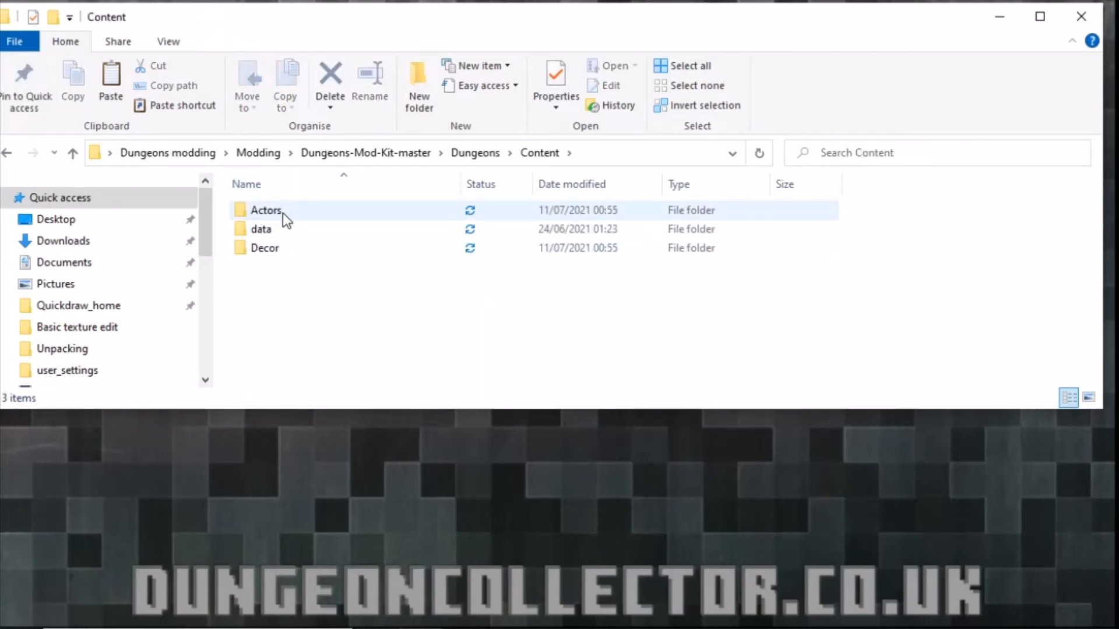
{"action": "double_click", "coordinate": [282, 214]}
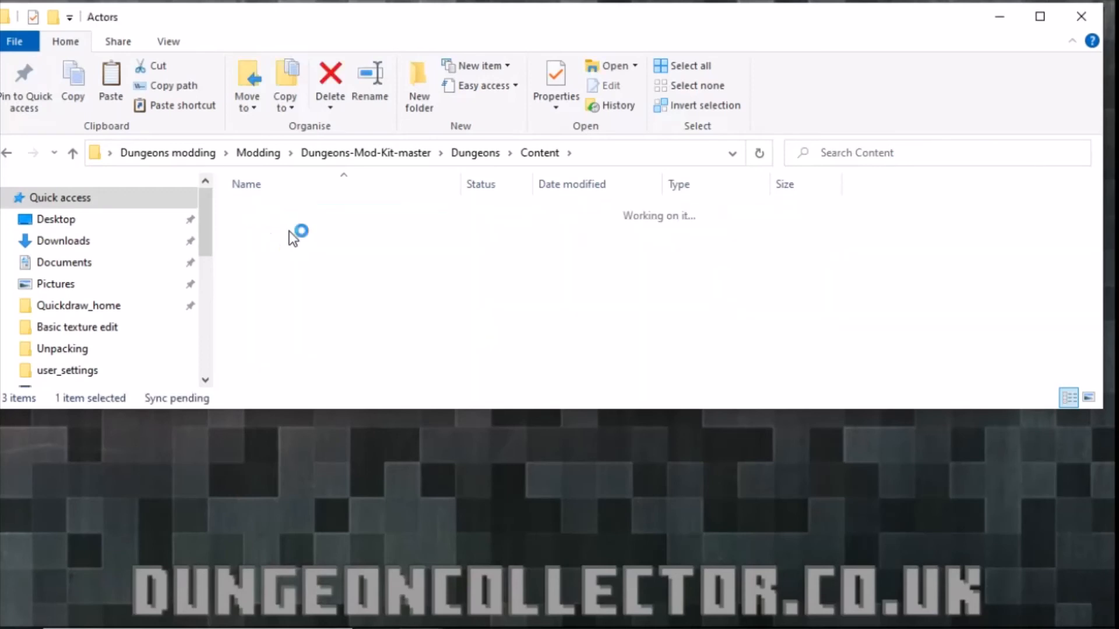
{"action": "double_click", "coordinate": [281, 215]}
{"action": "double_click", "coordinate": [283, 212]}
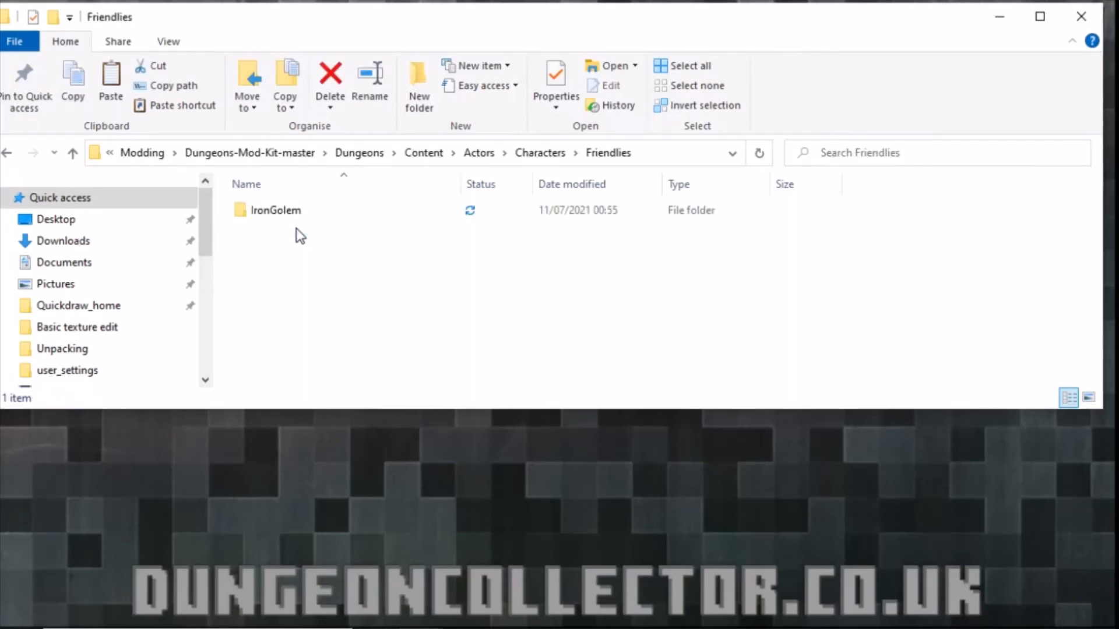
{"action": "double_click", "coordinate": [287, 210]}
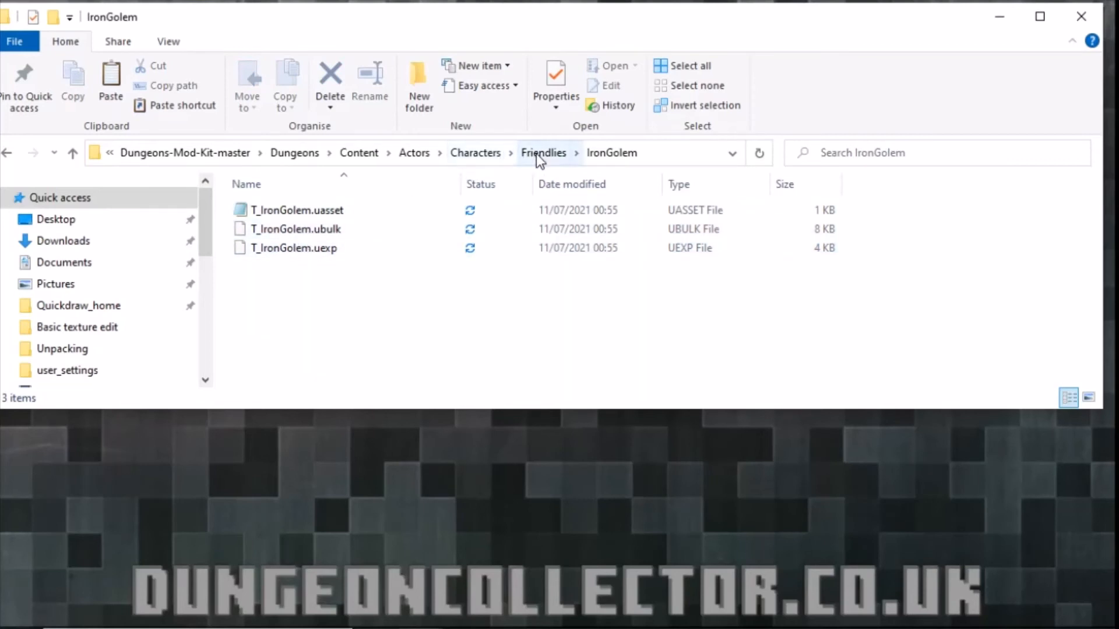
Step: Return to the Dungeons-Mod-Kit-master folder and run package.bat to package the mod
{"action": "left_click", "coordinate": [472, 161]}
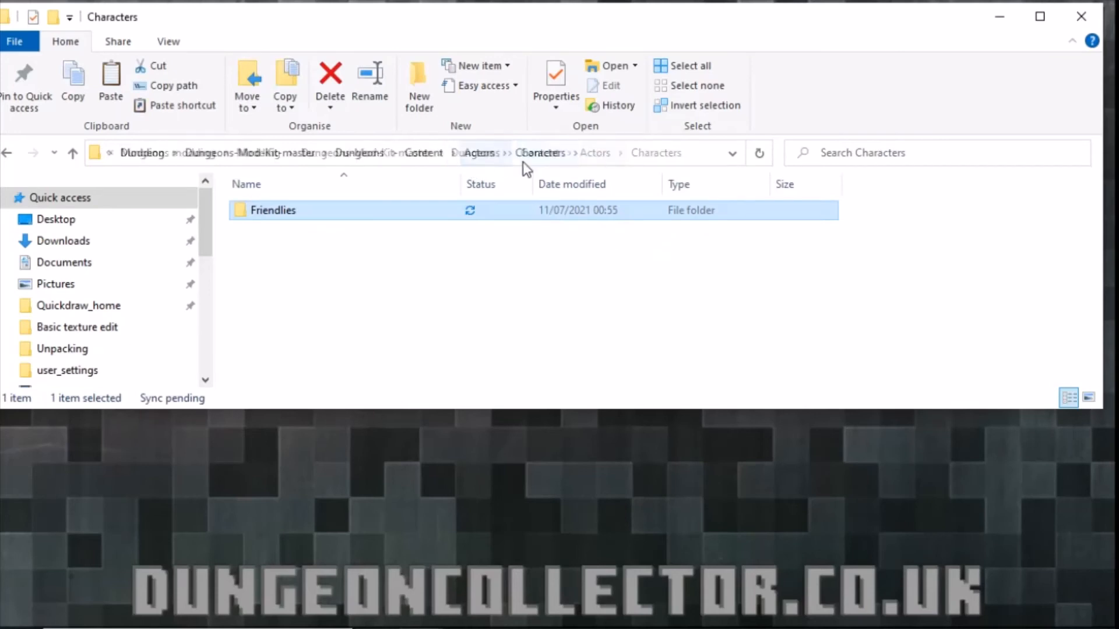
{"action": "left_click", "coordinate": [279, 161]}
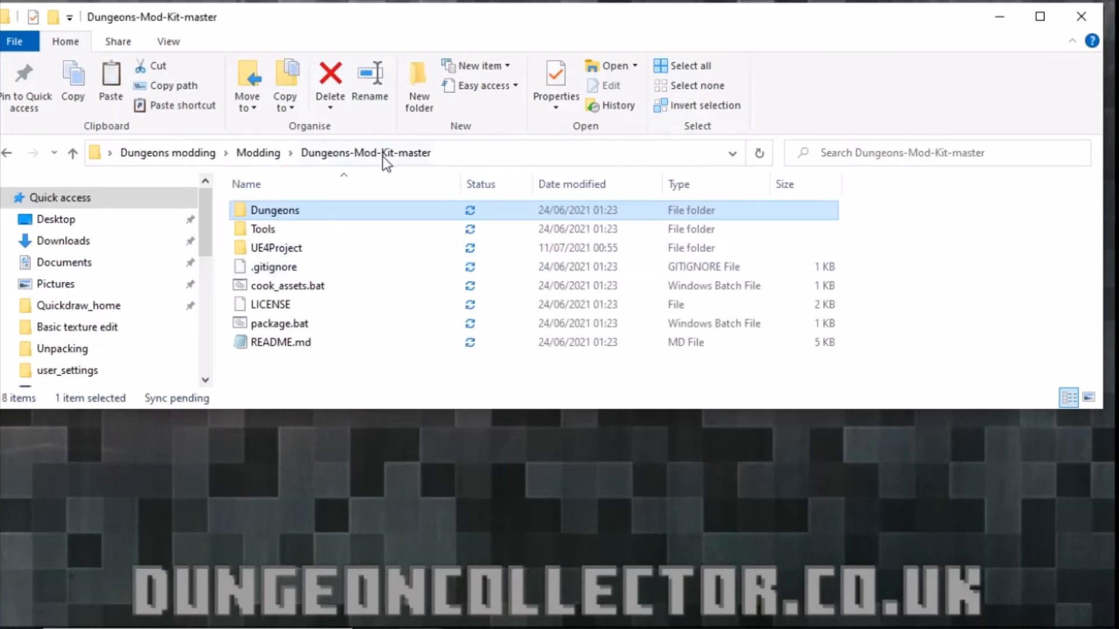
{"action": "left_click", "coordinate": [309, 324]}
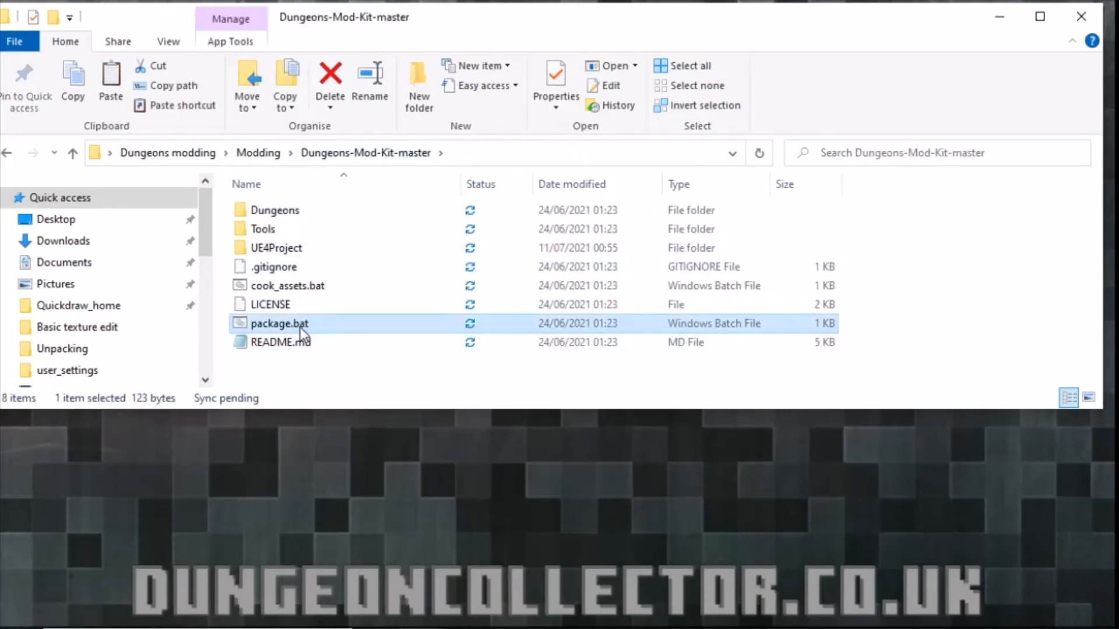
{"action": "double_click", "coordinate": [299, 326]}
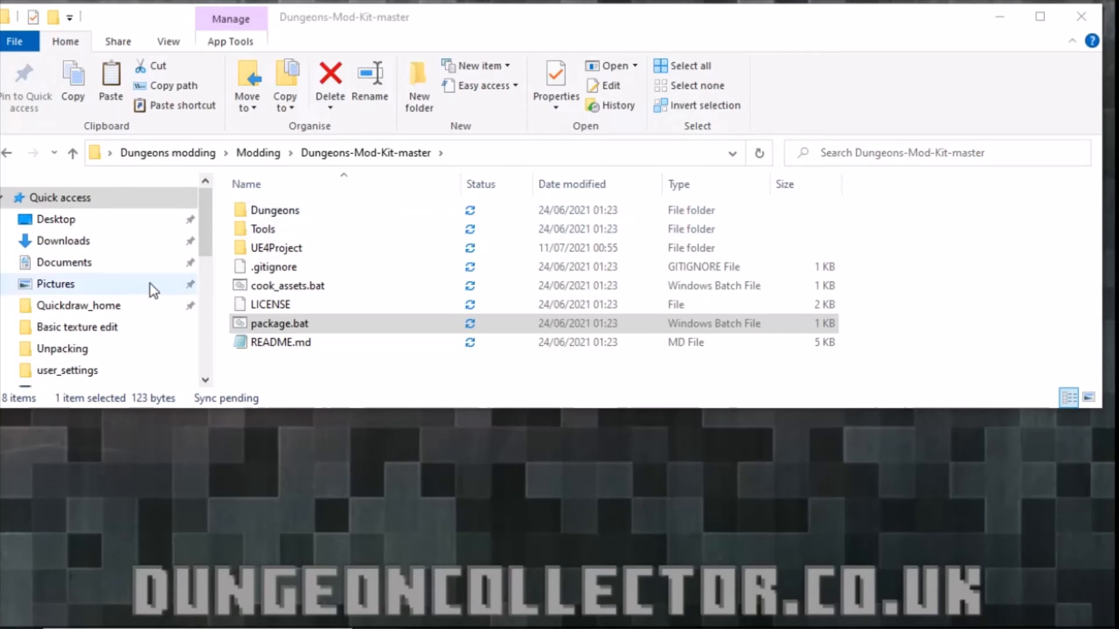
Step: Start a new shortcut in the Dungeons-Mod-Kit-master folder and browse for its target to Games, Dungeons 1.9.3.0 on drive D
{"action": "scroll", "coordinate": [171, 262], "scroll_direction": "down", "scroll_amount": 1}
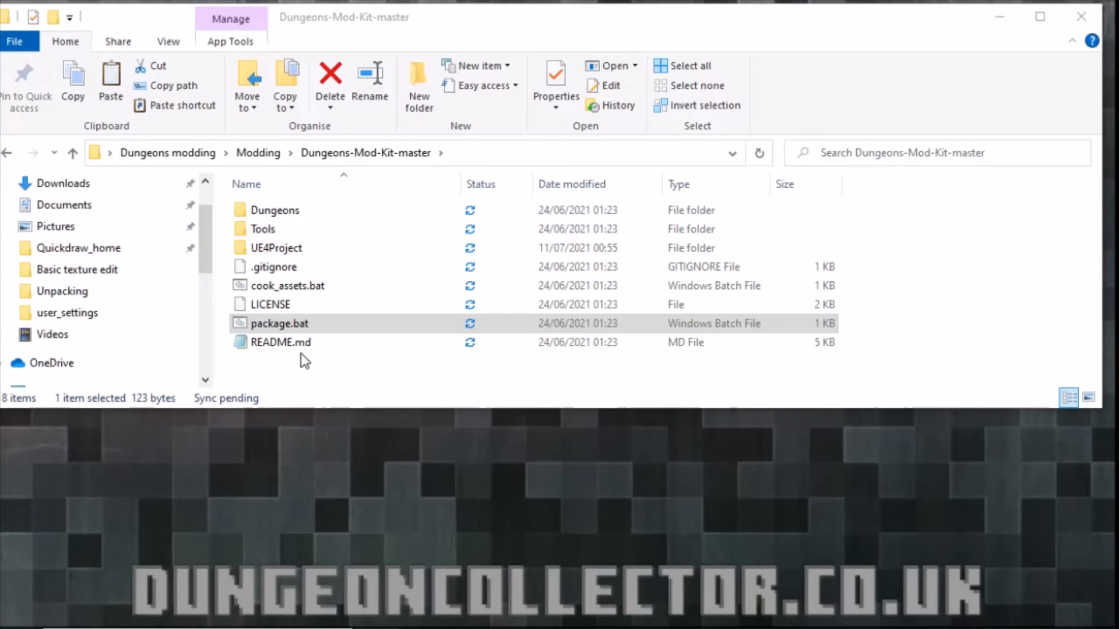
{"action": "right_click", "coordinate": [293, 372]}
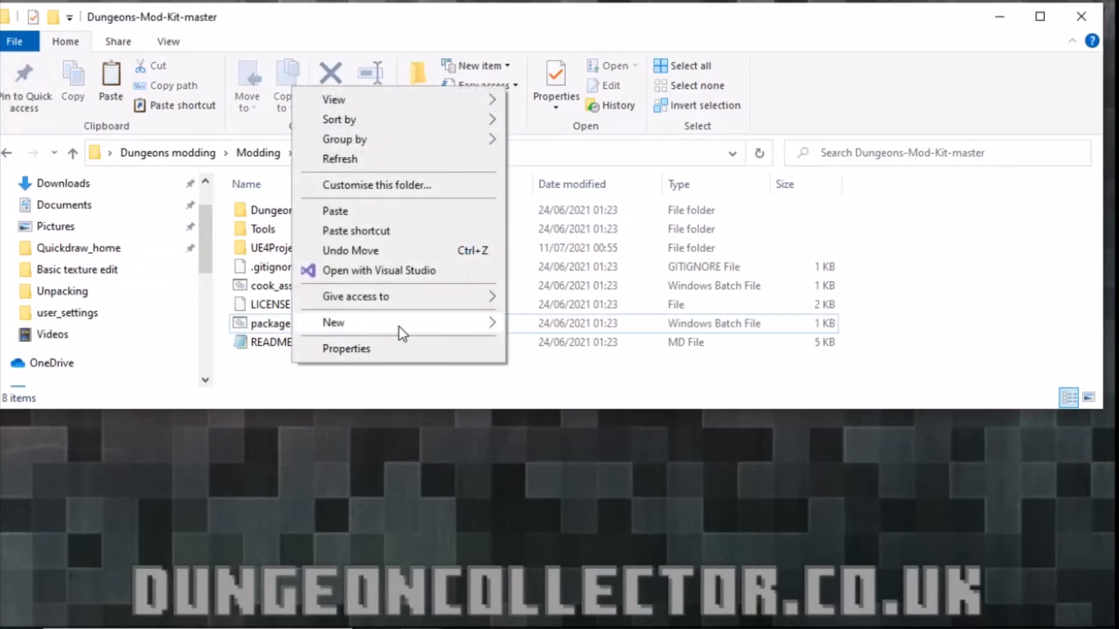
{"action": "mouse_move", "coordinate": [399, 326]}
{"action": "left_click", "coordinate": [545, 343]}
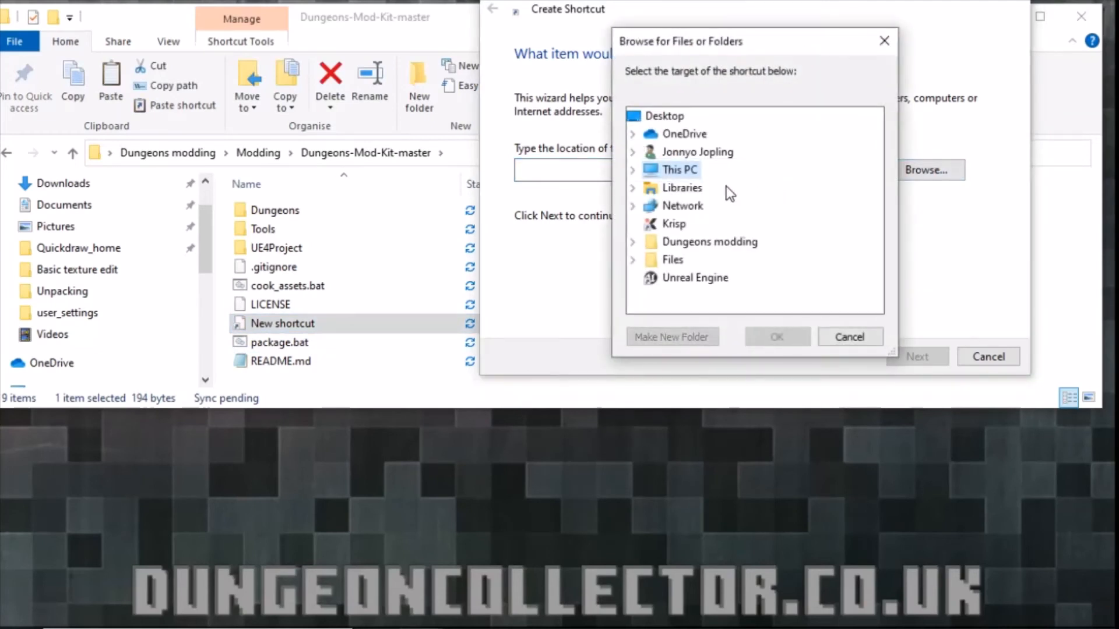
{"action": "left_click", "coordinate": [633, 171]}
{"action": "scroll", "coordinate": [658, 215], "scroll_direction": "down", "scroll_amount": 1}
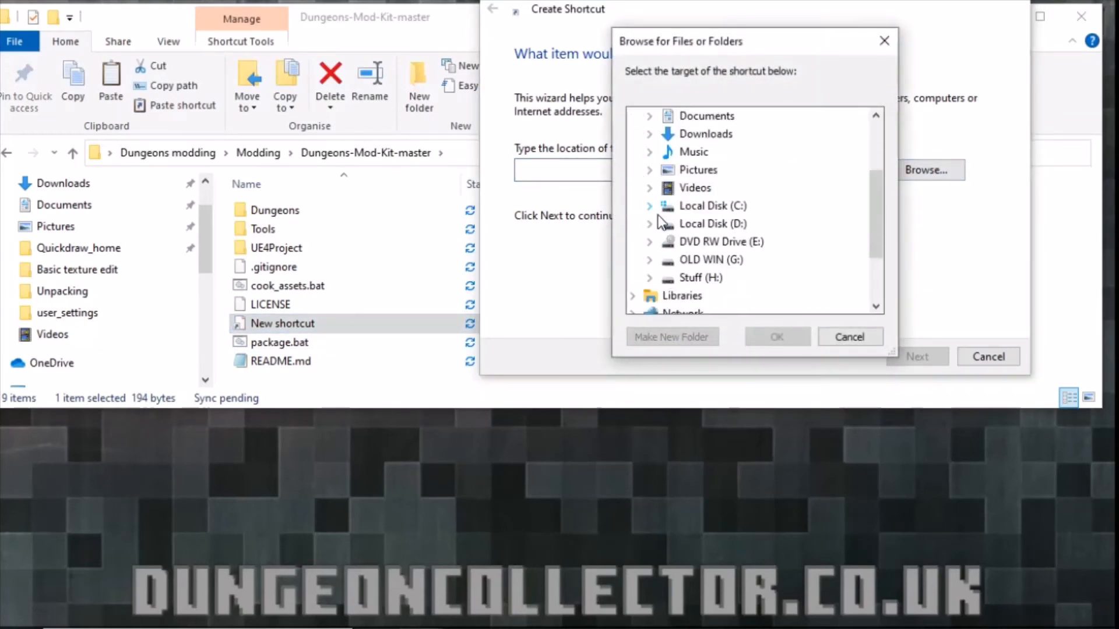
{"action": "left_click", "coordinate": [649, 225]}
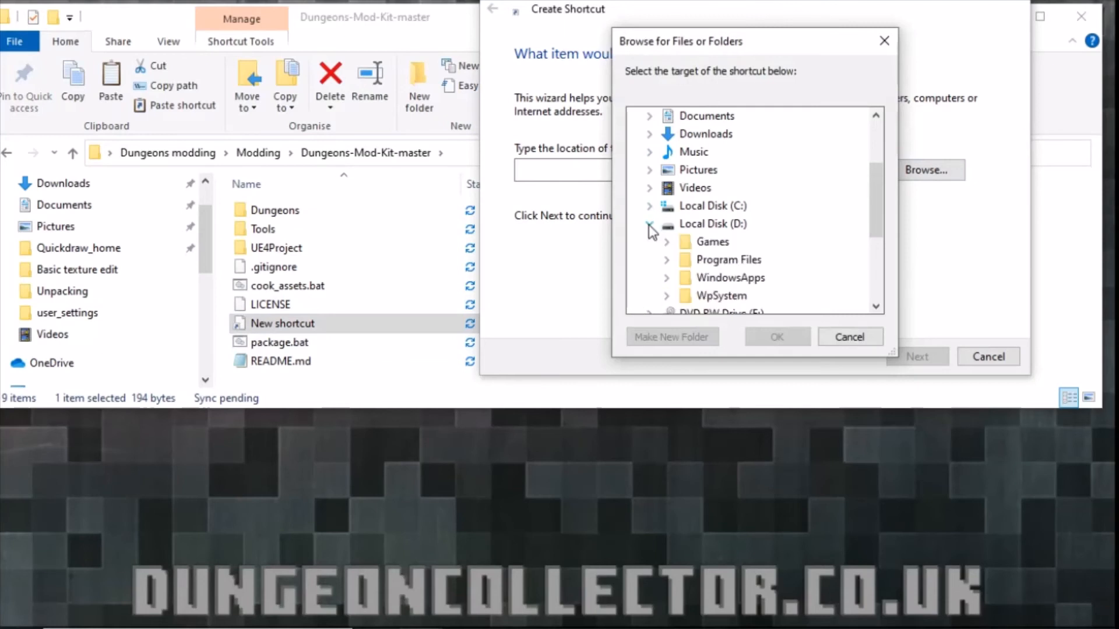
{"action": "left_click", "coordinate": [667, 243]}
{"action": "left_click", "coordinate": [684, 243]}
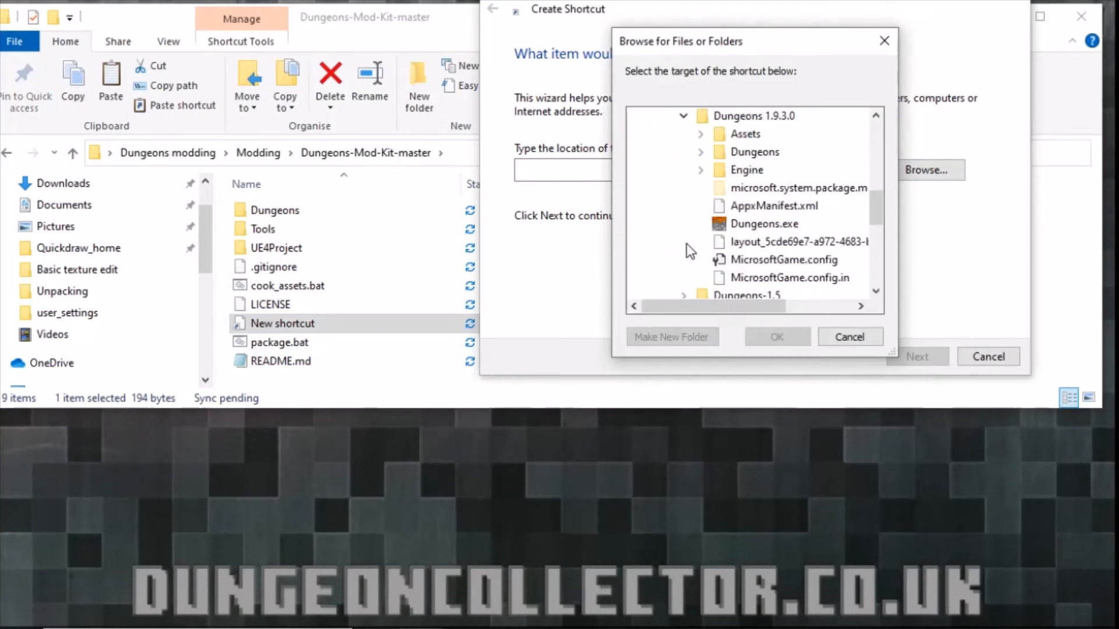
Step: Choose Dungeons\Content\Paks\~mods as the shortcut's target and finish creating it with the name ~mods
{"action": "left_click", "coordinate": [700, 155]}
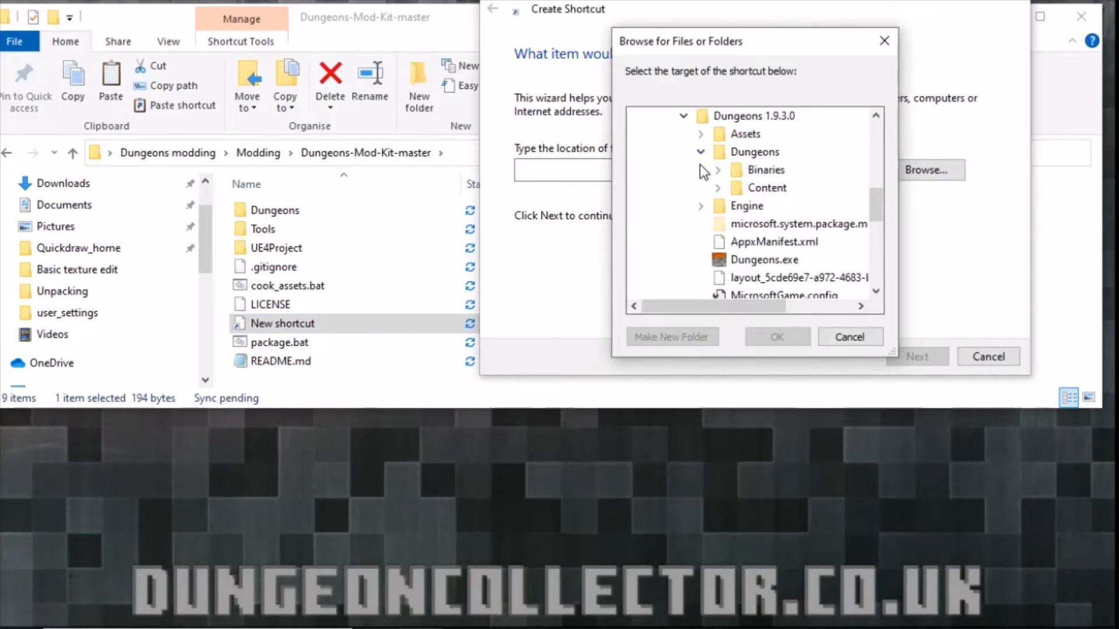
{"action": "left_click", "coordinate": [718, 189]}
{"action": "left_click", "coordinate": [735, 224]}
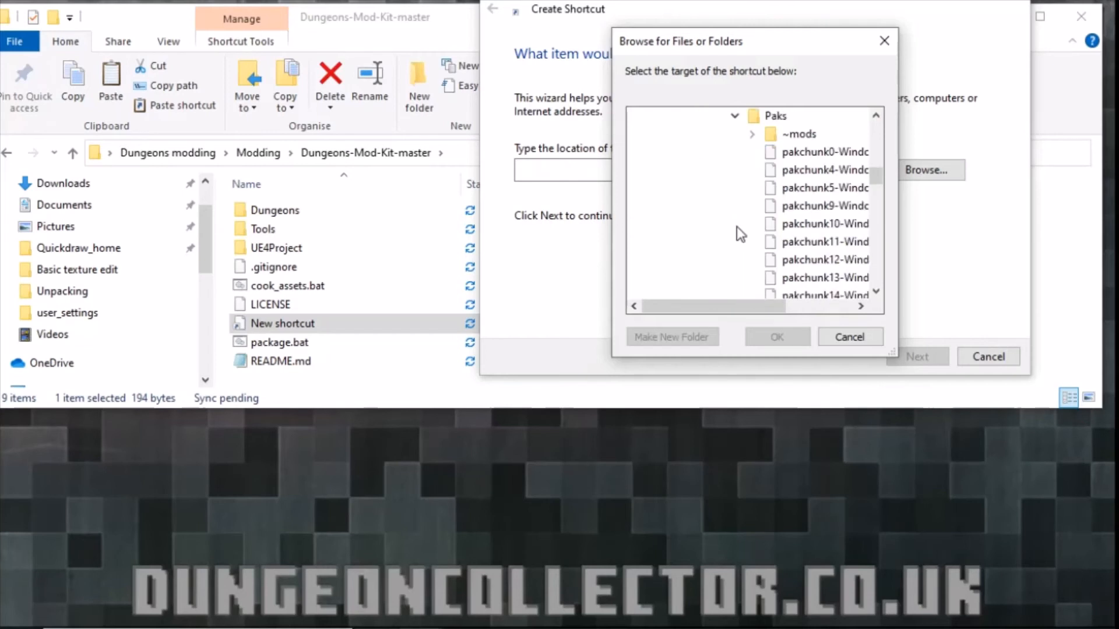
{"action": "left_click", "coordinate": [781, 151]}
{"action": "left_click", "coordinate": [787, 136]}
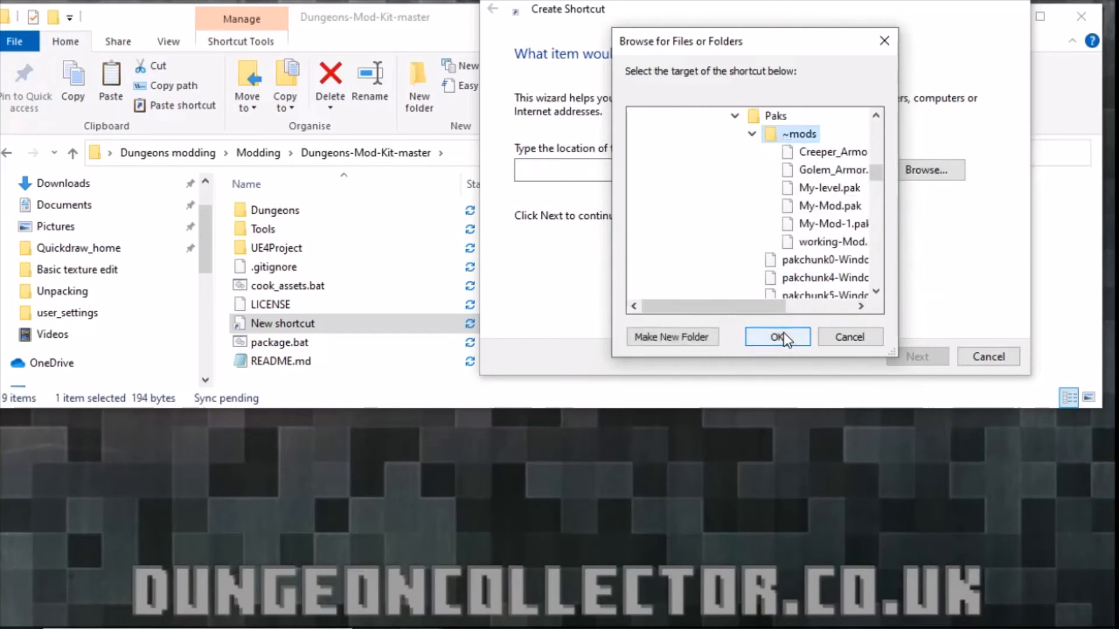
{"action": "left_click", "coordinate": [779, 337]}
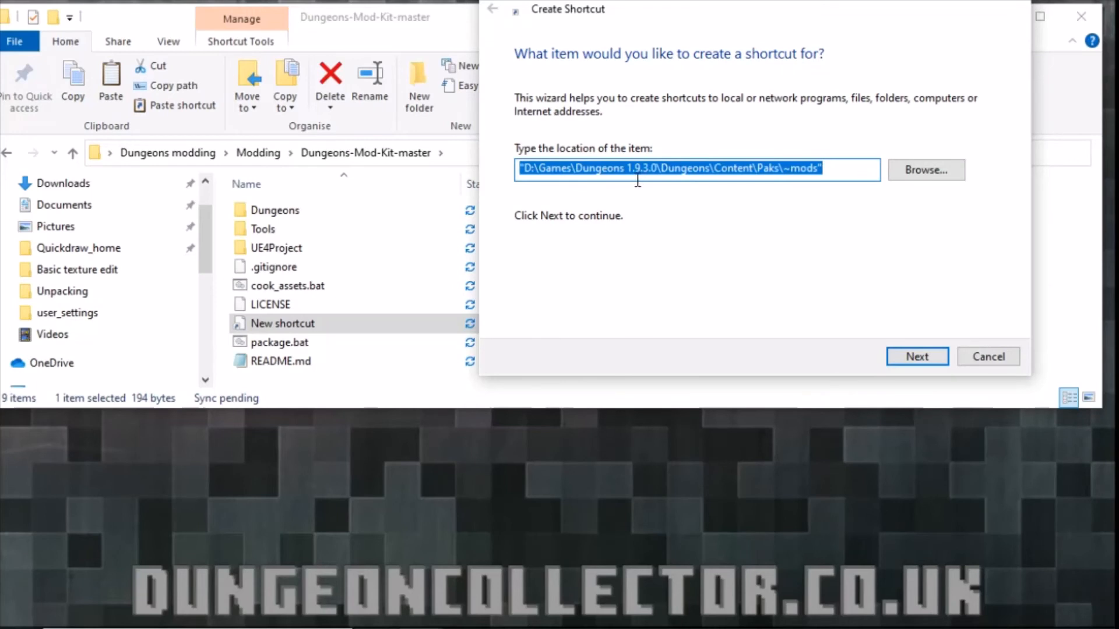
{"action": "left_click", "coordinate": [913, 359]}
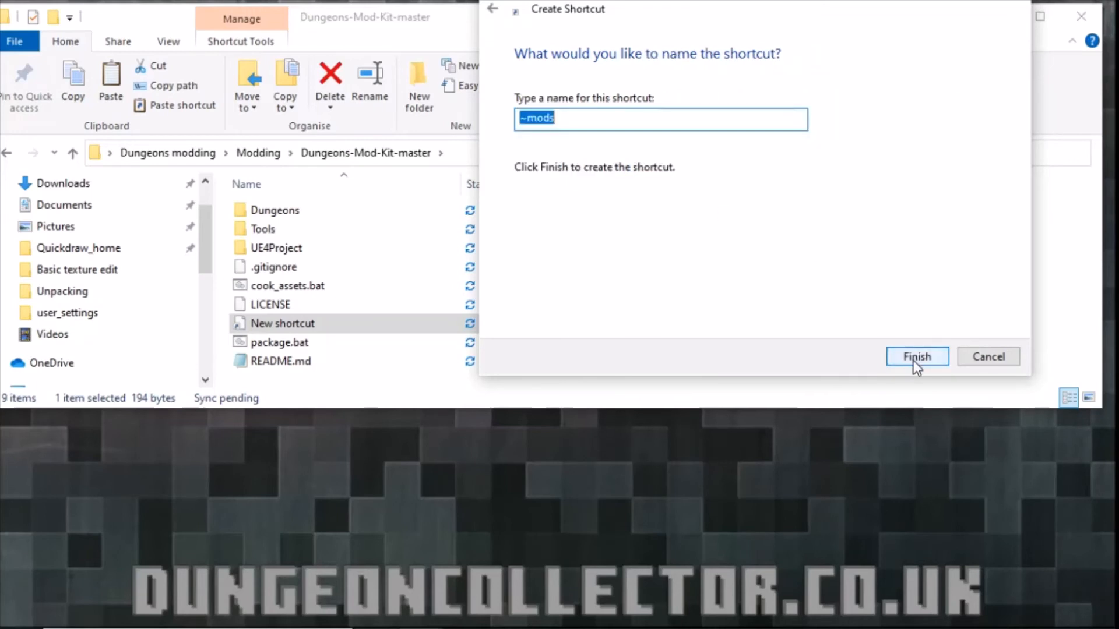
{"action": "left_click", "coordinate": [922, 357]}
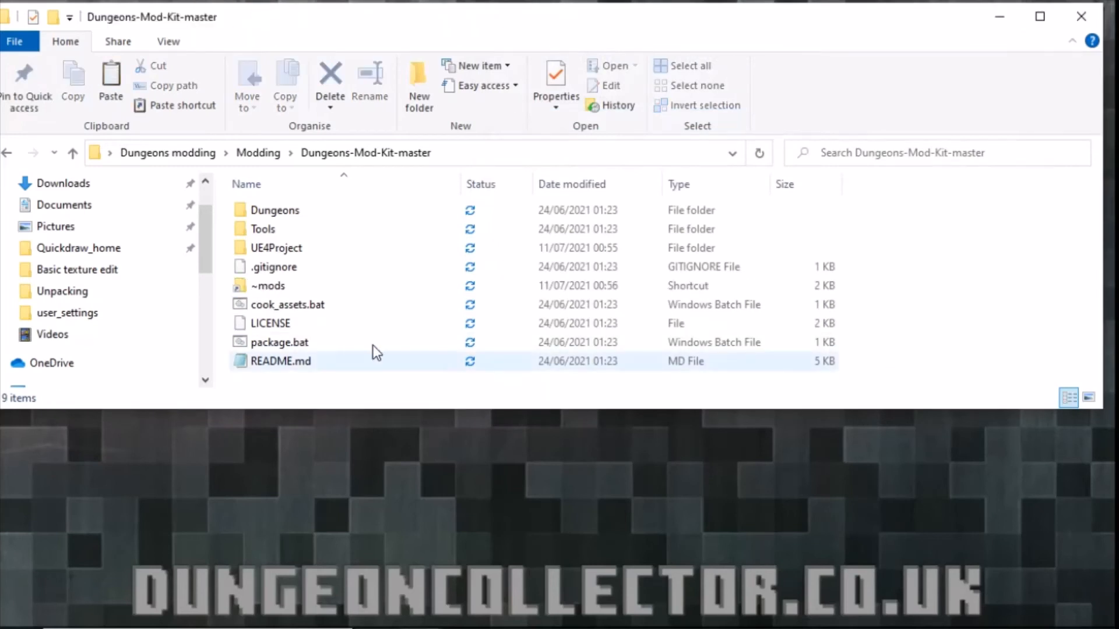
Step: Open the ~mods folder through the shortcut and cut My-Mod.pak and My-Mod-1.pak for moving
{"action": "double_click", "coordinate": [286, 285]}
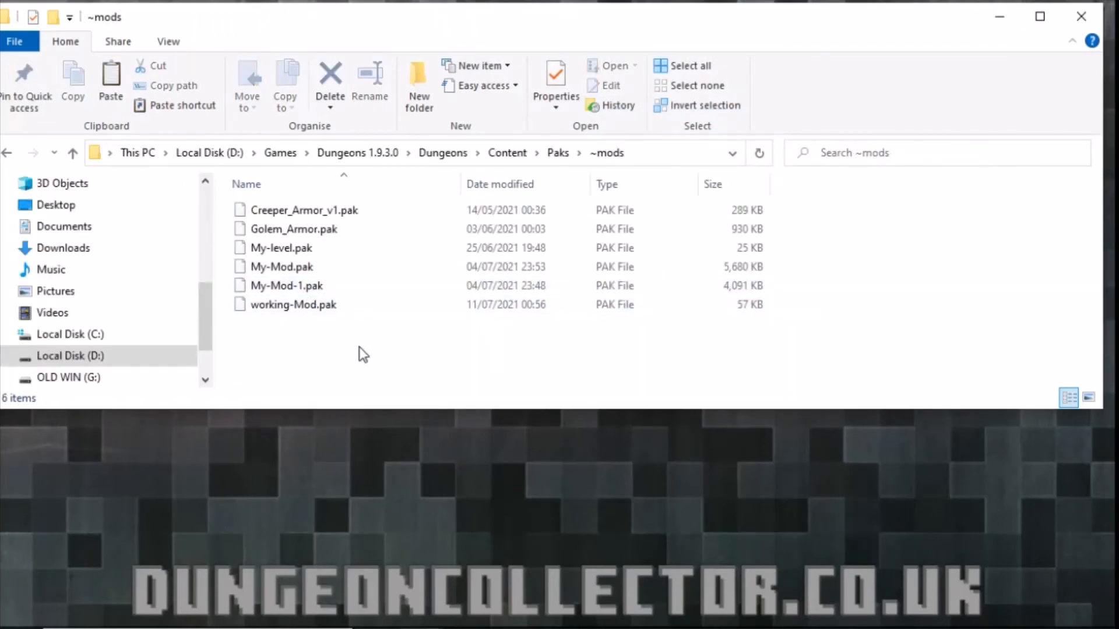
{"action": "left_click", "coordinate": [321, 304]}
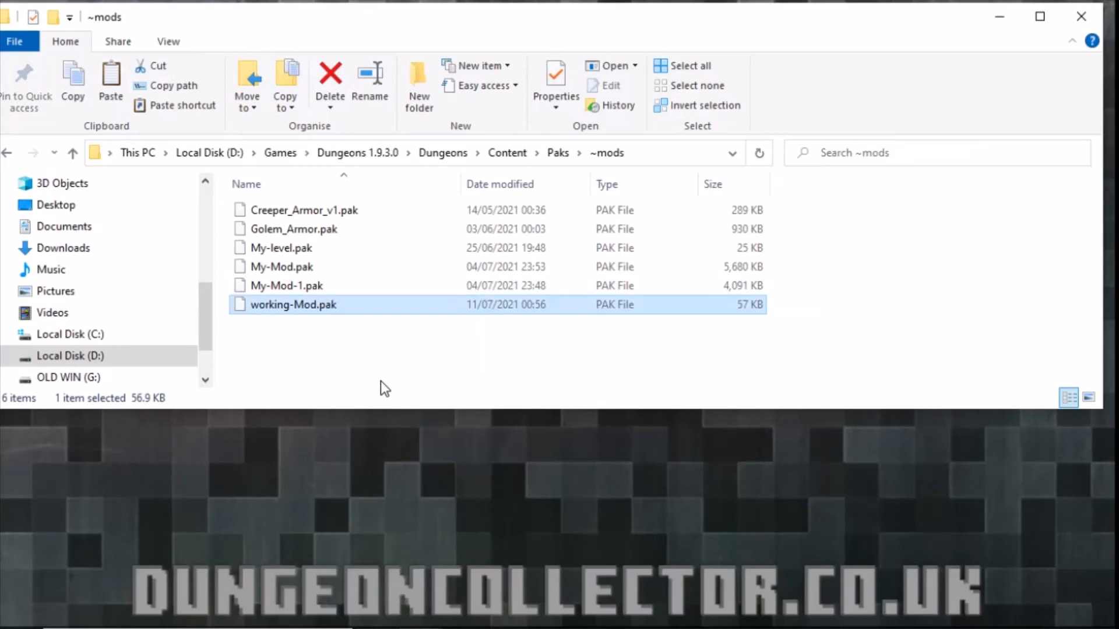
{"action": "left_click", "coordinate": [297, 290]}
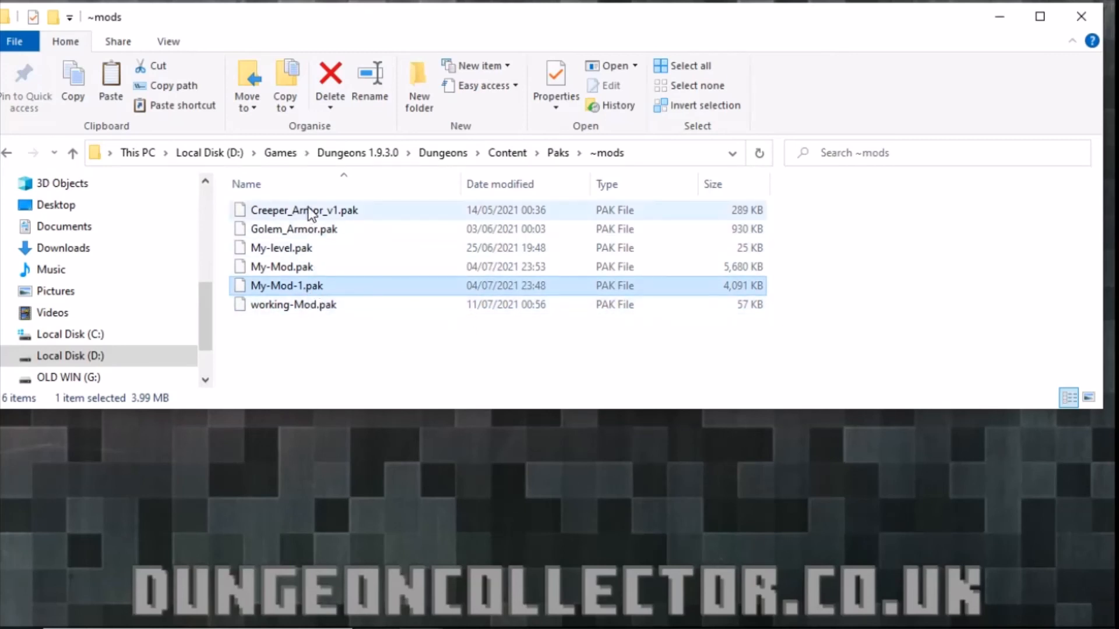
{"action": "left_click", "coordinate": [299, 268], "text": "ctrl"}
{"action": "key", "text": "ctrl+x"}
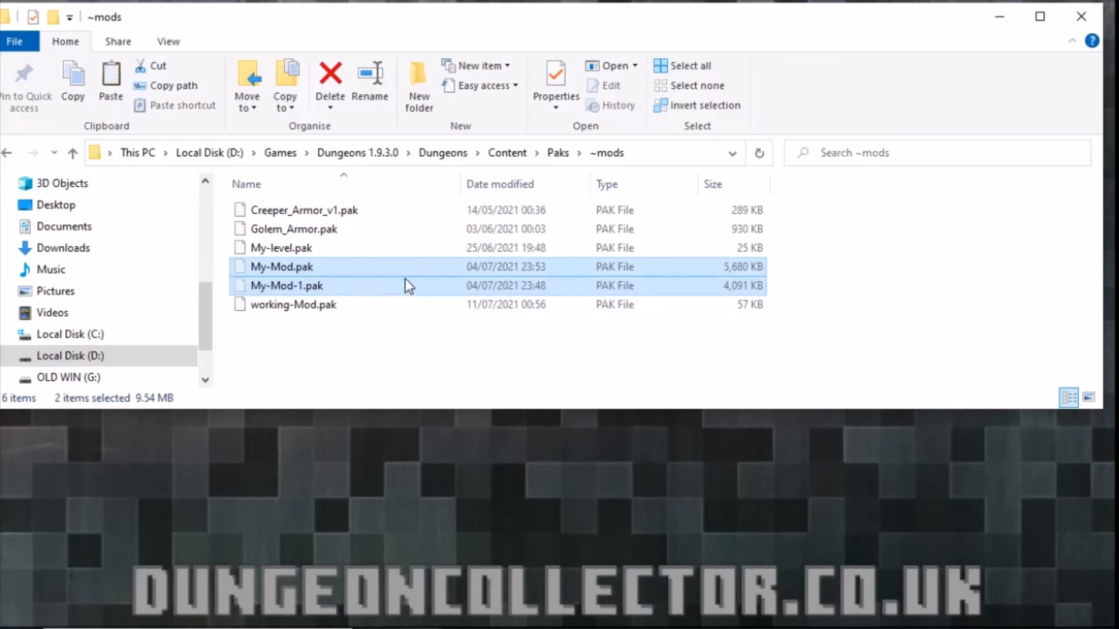
Step: Return to the Dungeons-Mod-Kit-master folder and create a new folder named archive
{"action": "left_click", "coordinate": [7, 154]}
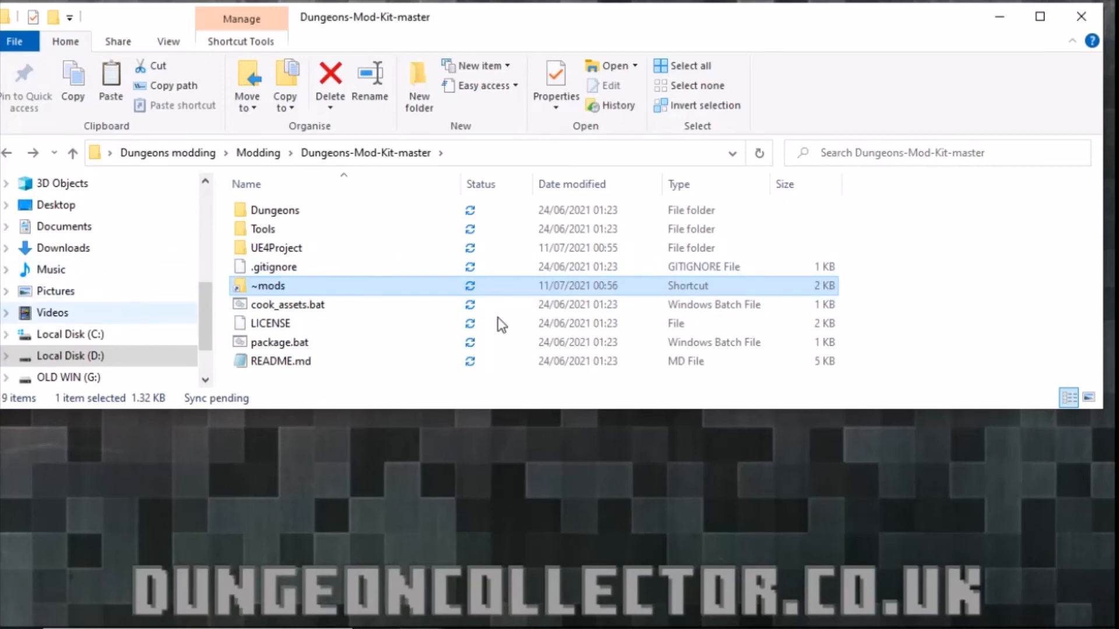
{"action": "right_click", "coordinate": [980, 321]}
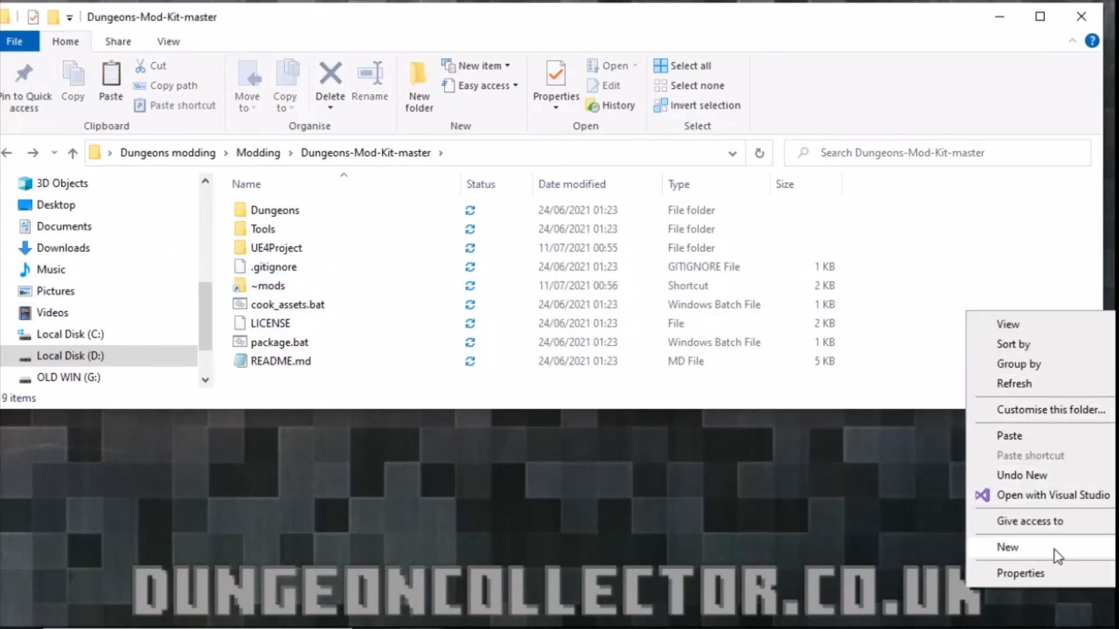
{"action": "left_click", "coordinate": [1117, 547]}
{"action": "type", "text": "archive"}
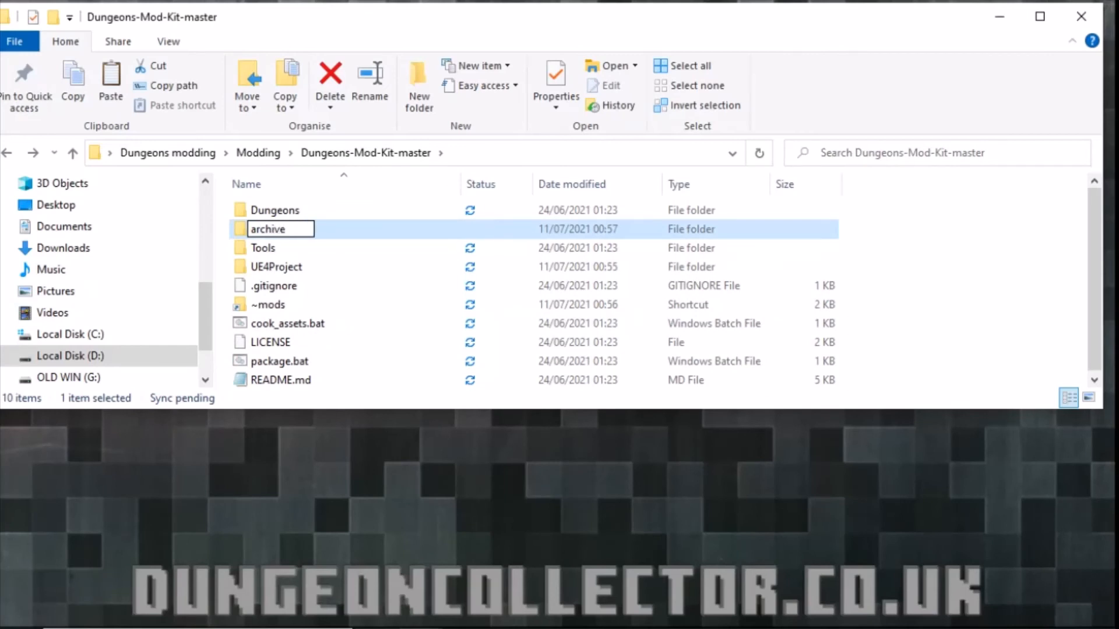
{"action": "key", "text": "Return"}
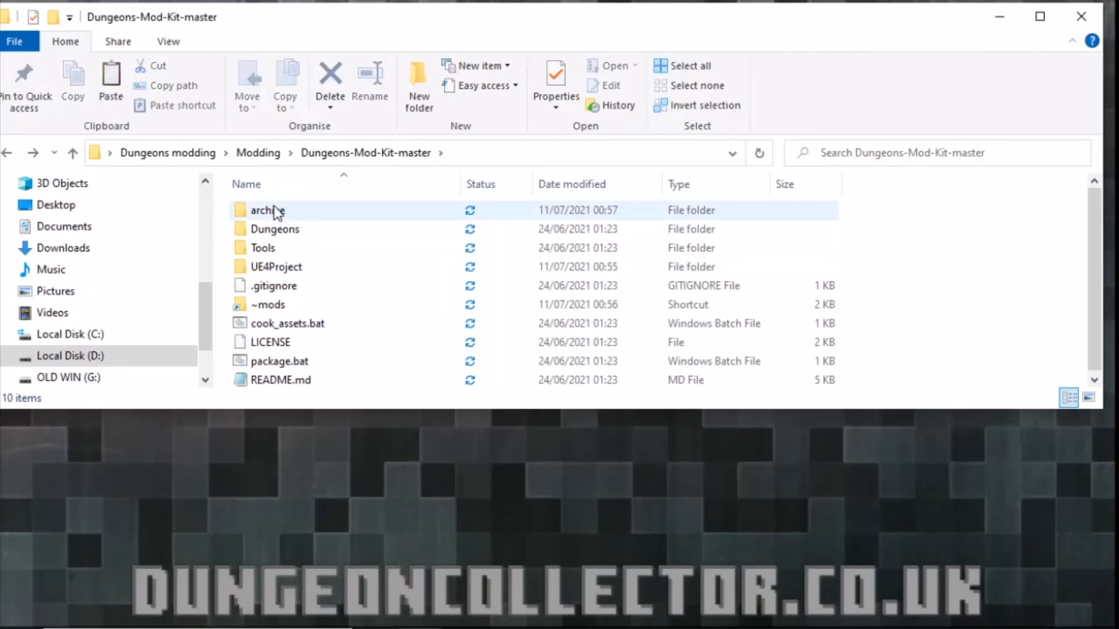
Step: Open the archive folder and paste My-Mod.pak and My-Mod-1.pak into it
{"action": "left_click", "coordinate": [274, 210]}
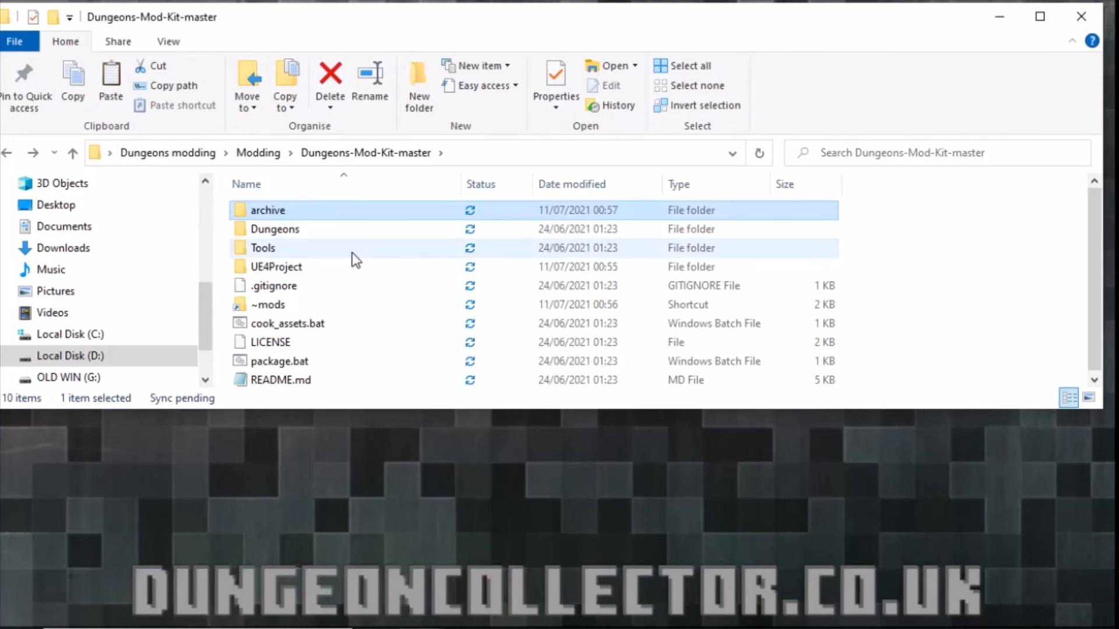
{"action": "double_click", "coordinate": [278, 214]}
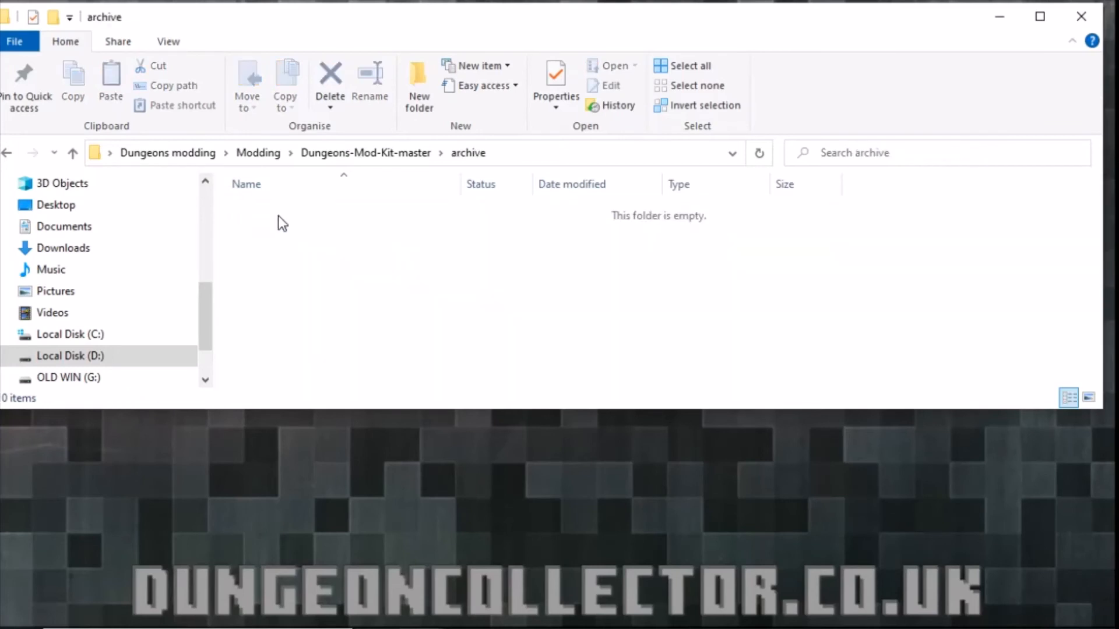
{"action": "key", "text": "ctrl+v"}
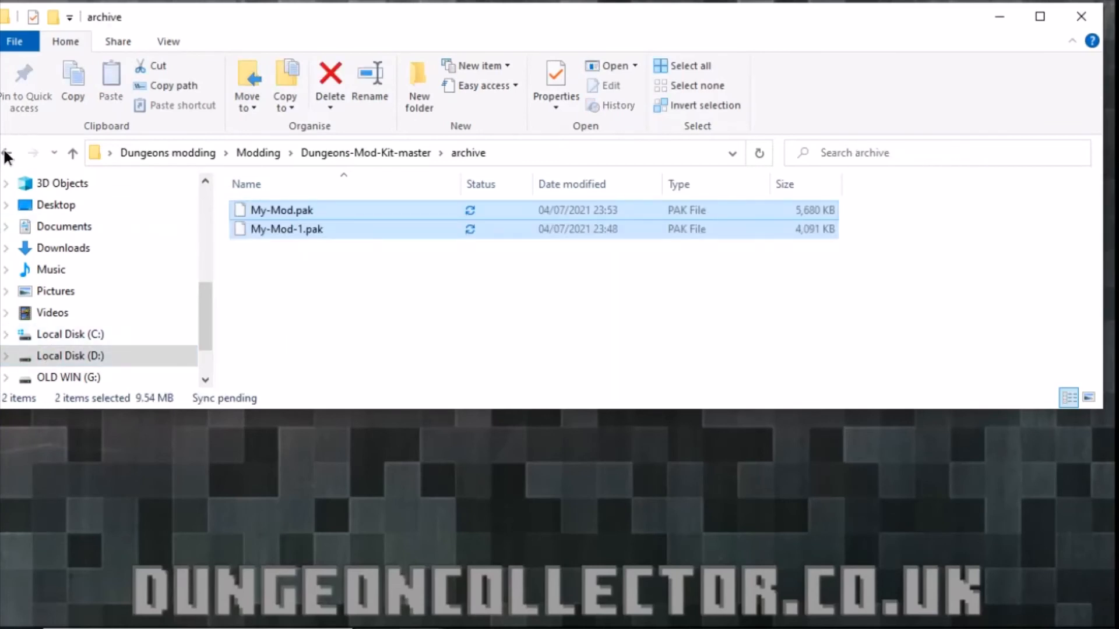
Step: Go back to the ~mods folder through its shortcut and check the remaining pak files, selecting working-Mod.pak
{"action": "left_click", "coordinate": [7, 154]}
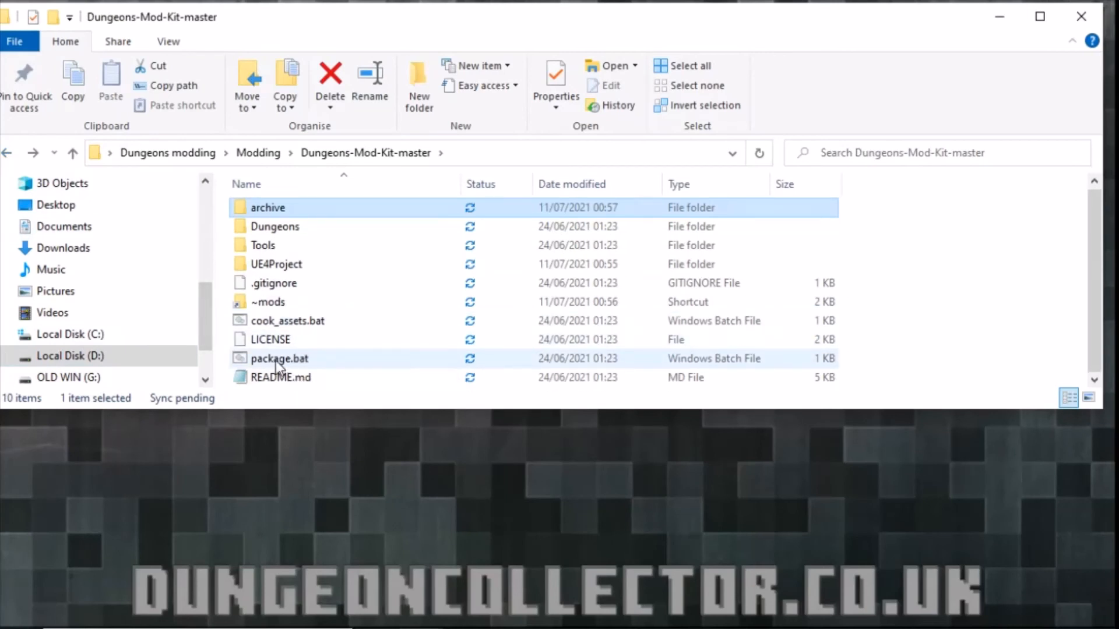
{"action": "double_click", "coordinate": [279, 304]}
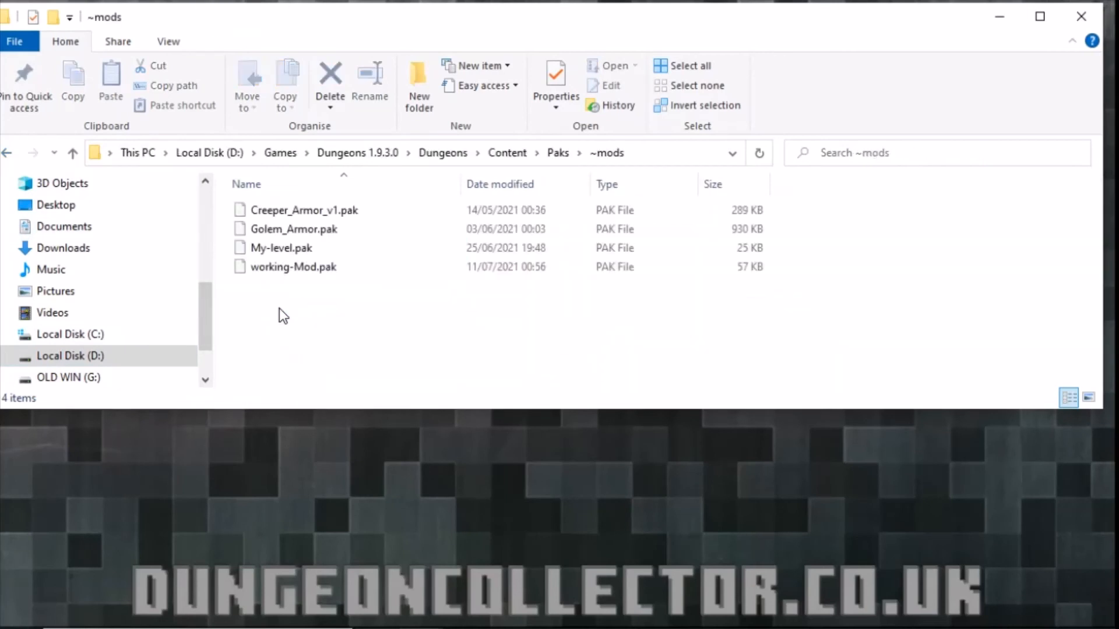
{"action": "left_click", "coordinate": [300, 246]}
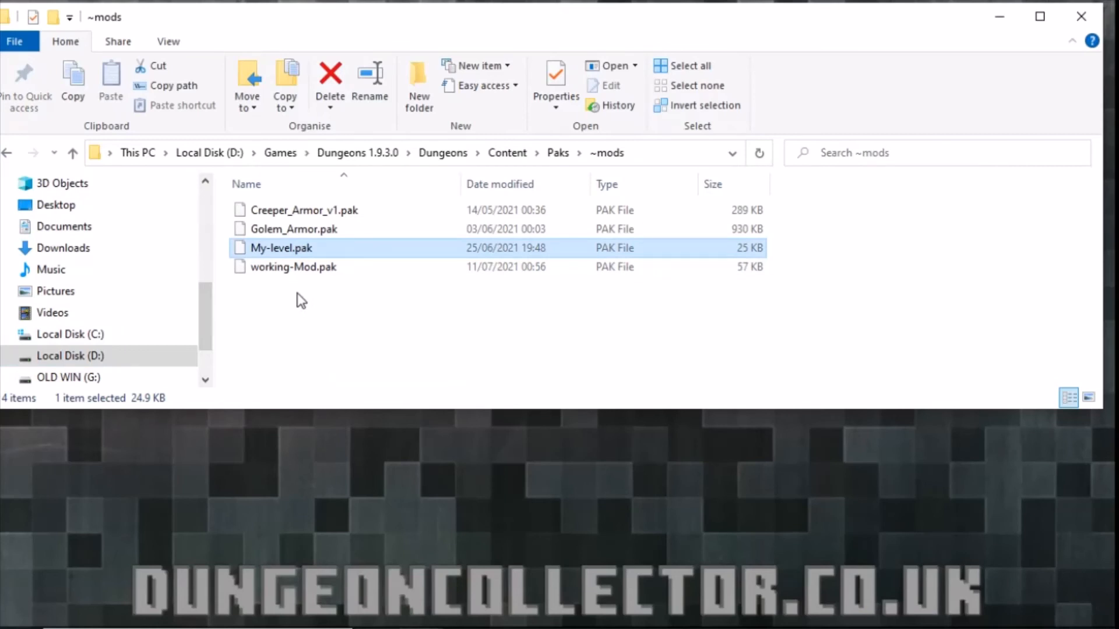
{"action": "left_click", "coordinate": [264, 272]}
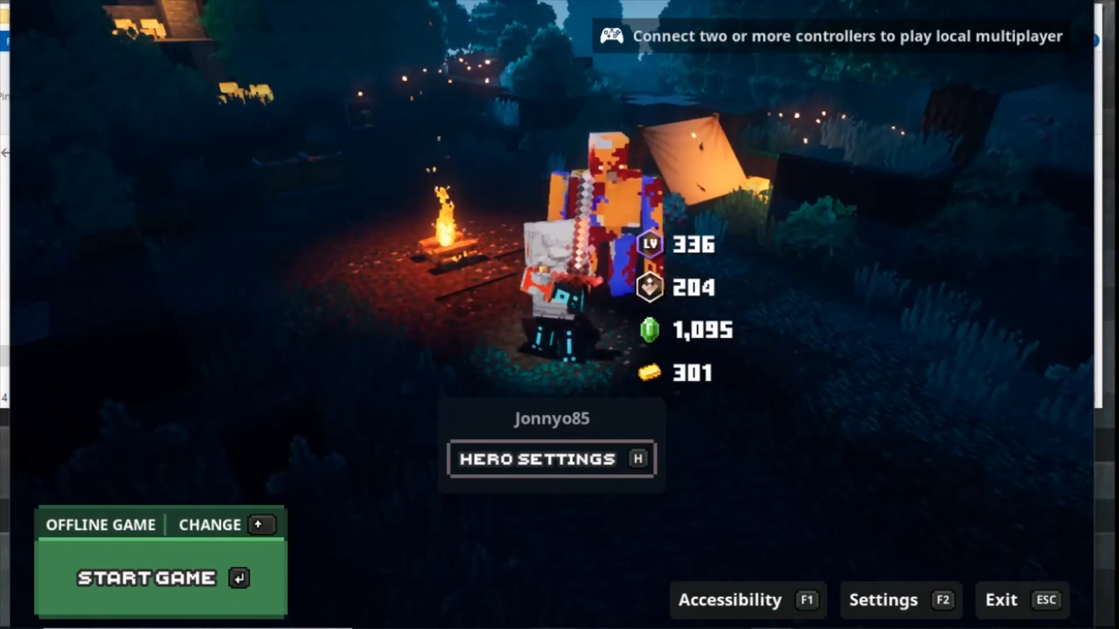
Step: Start the offline game in Minecraft Dungeons, summon the iron golem with the third artifact to inspect its texture, and leave the game window
{"action": "left_click", "coordinate": [252, 568]}
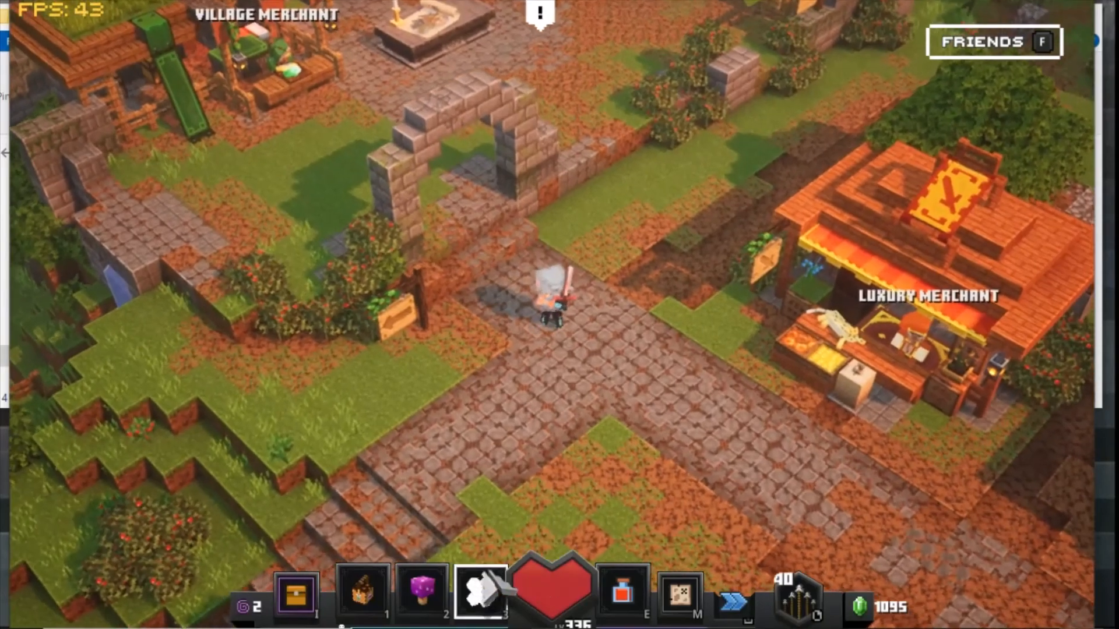
{"action": "key", "text": "3"}
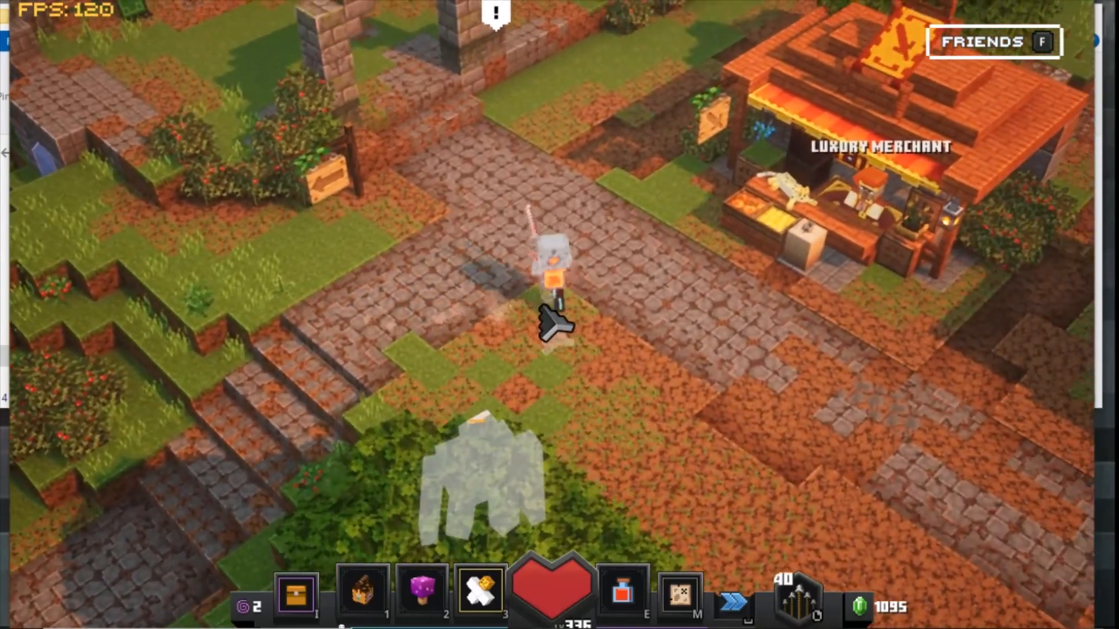
{"action": "left_click_drag", "start_coordinate": [542, 307], "coordinate": [514, 283]}
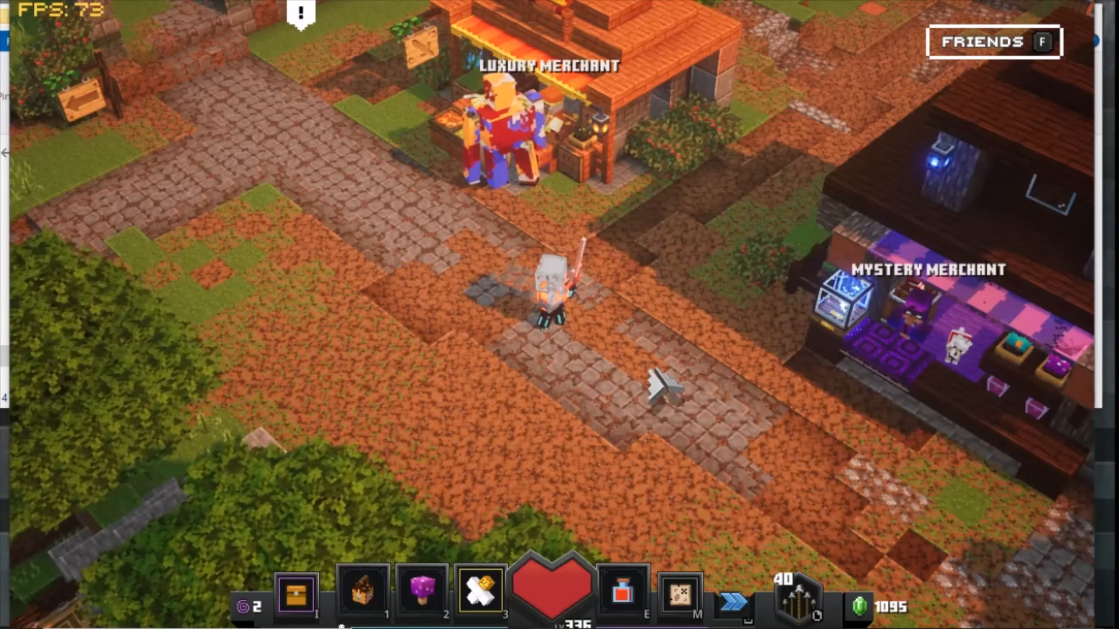
{"action": "left_click", "coordinate": [632, 321]}
{"action": "key", "text": "super"}
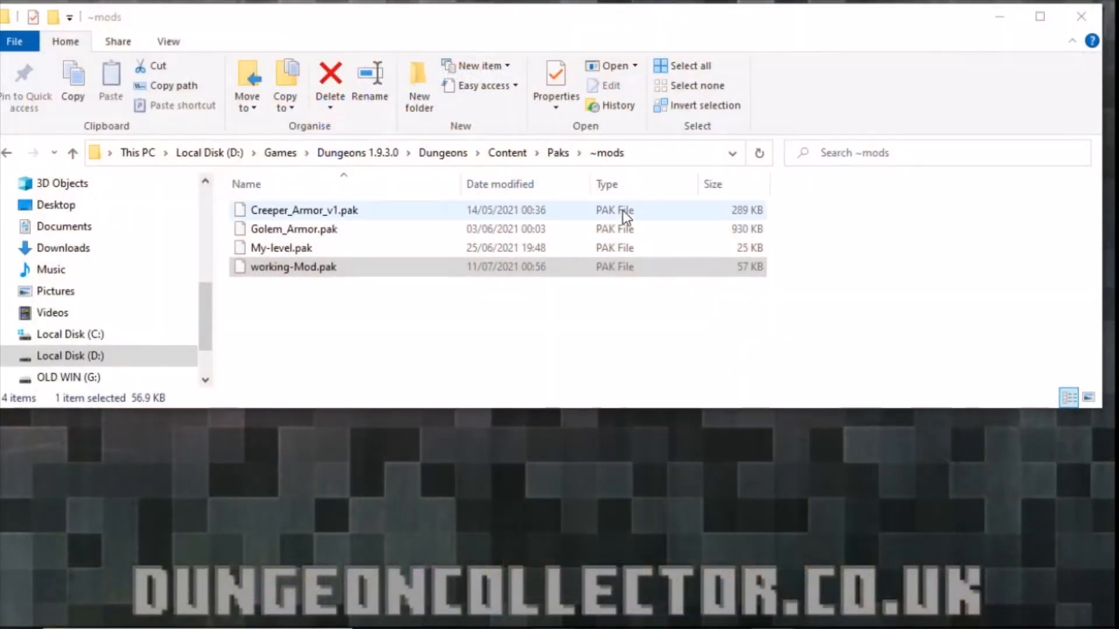
Step: Return to the Dungeons-Mod-Kit-master folder, open UE4Project and select its Content folder
{"action": "left_click", "coordinate": [8, 152]}
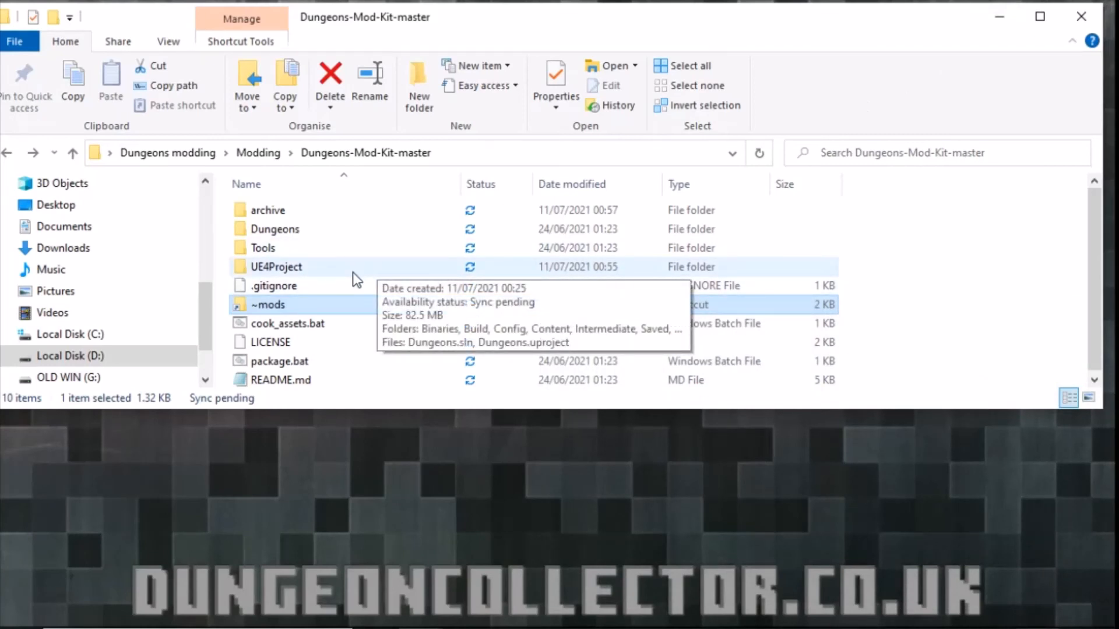
{"action": "double_click", "coordinate": [327, 274]}
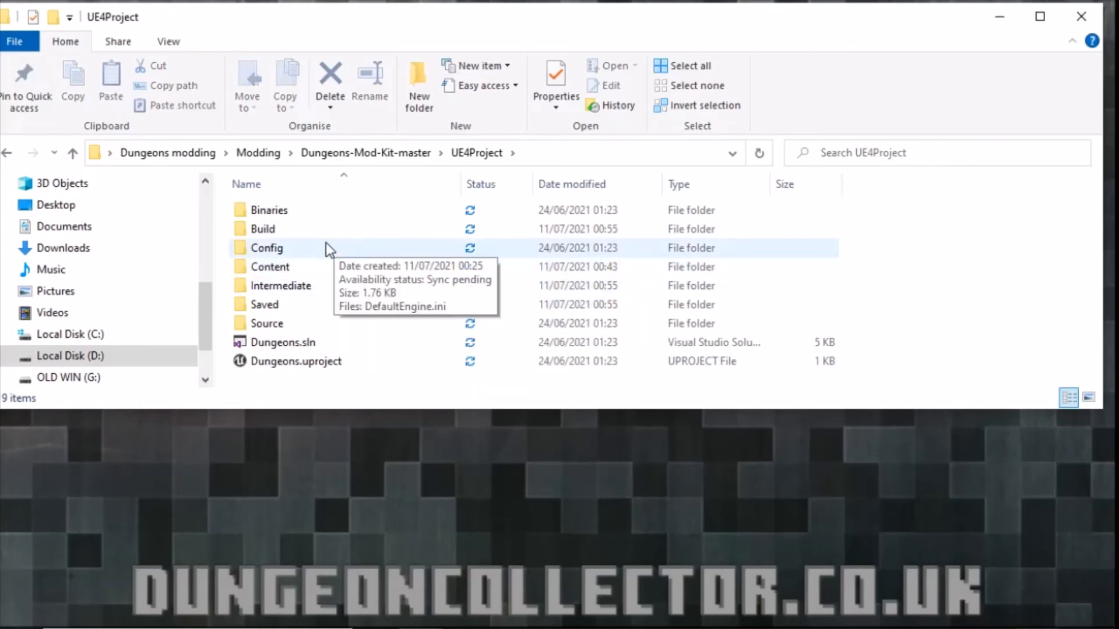
{"action": "left_click", "coordinate": [306, 267]}
{"action": "key", "text": "F2"}
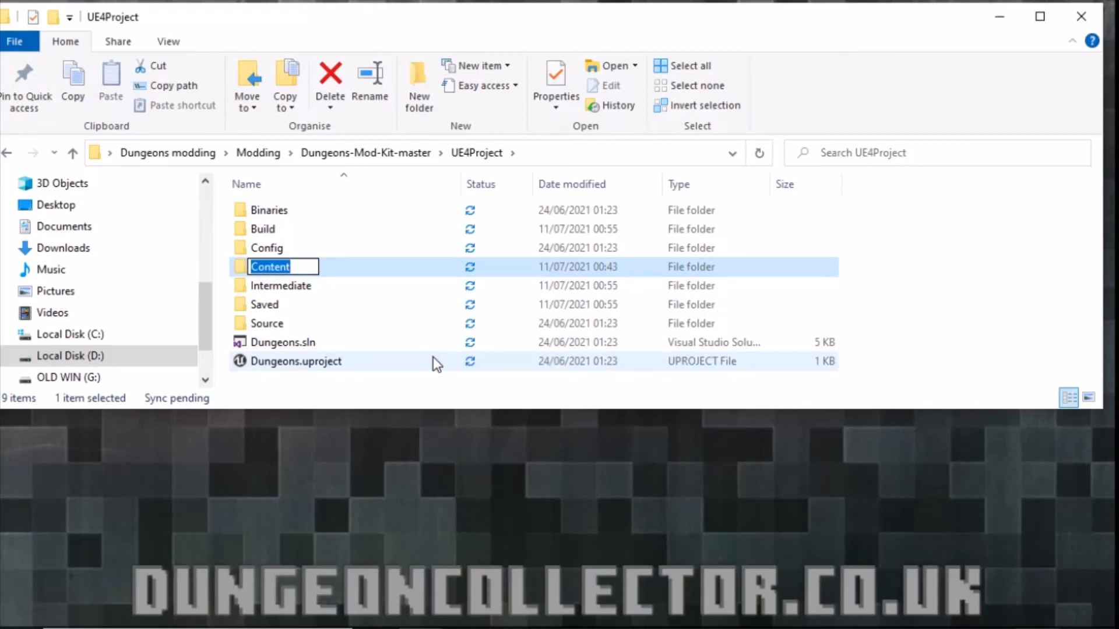
{"action": "key", "text": "BackSpace"}
{"action": "key", "text": "Escape"}
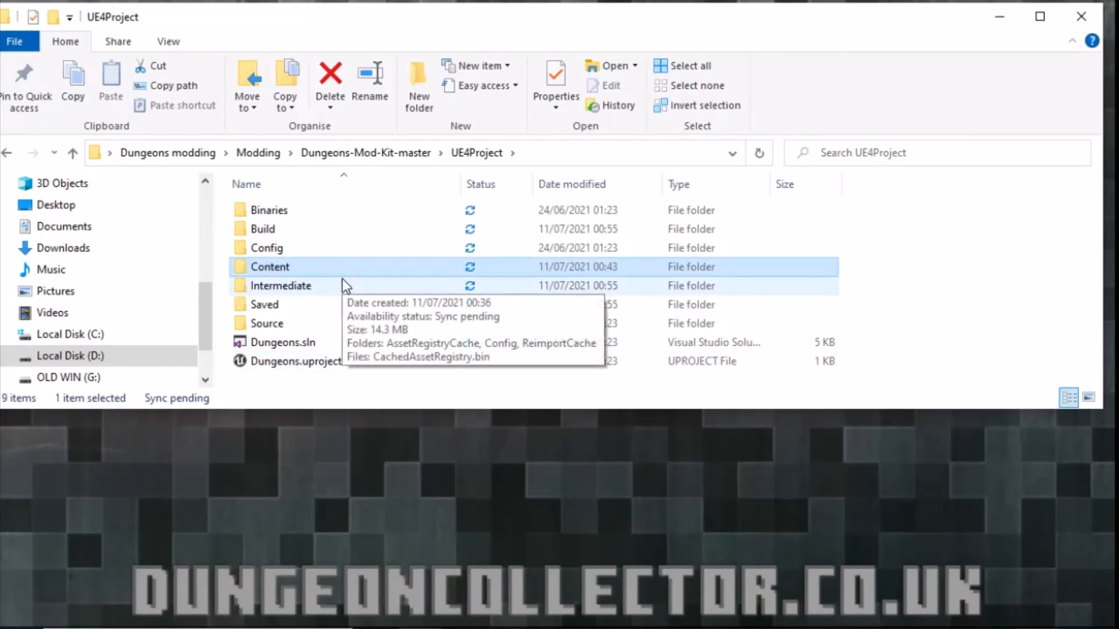
Step: Duplicate the Content folder inside the UE4Project folder
{"action": "left_click", "coordinate": [309, 284]}
{"action": "left_click", "coordinate": [303, 270]}
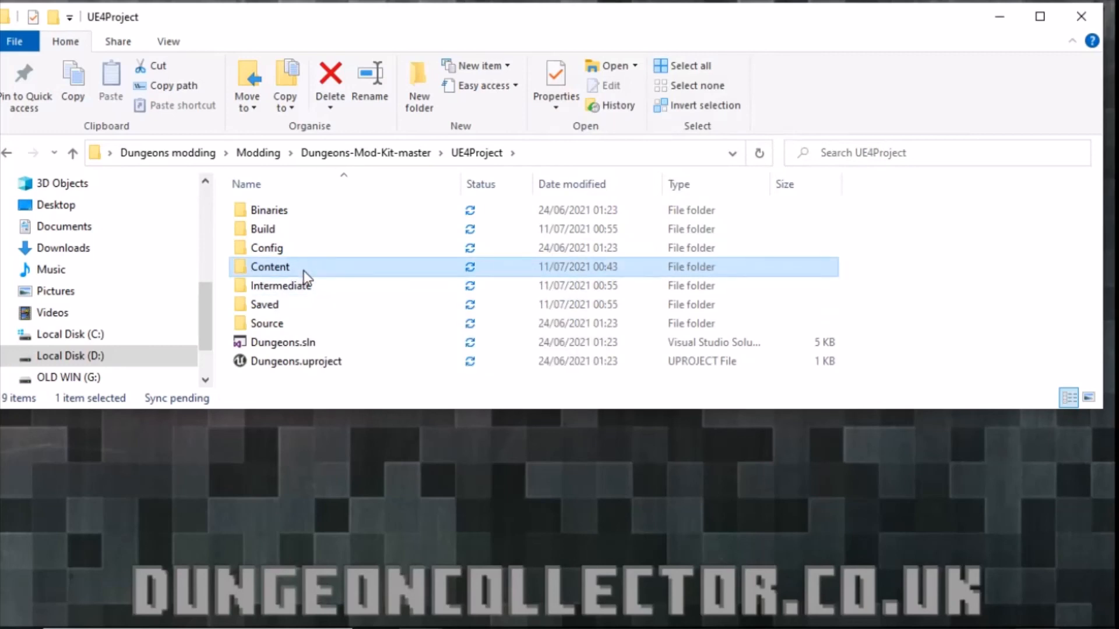
{"action": "key", "text": "ctrl+c"}
{"action": "key", "text": "ctrl+v"}
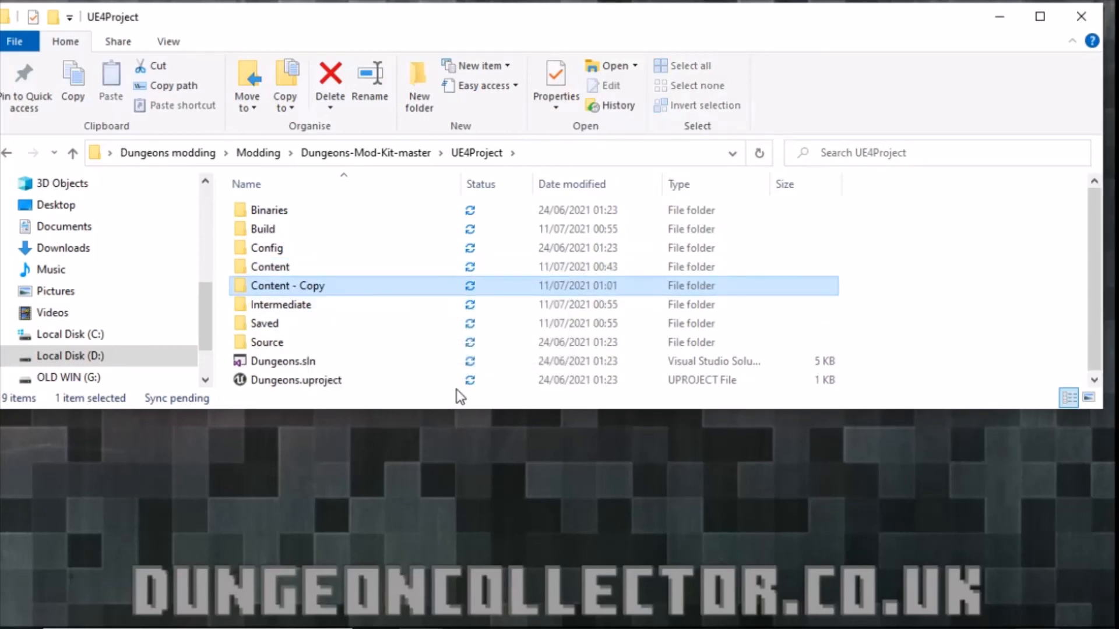
Step: Rename the duplicated Content folder as "Content - iron golem"
{"action": "key", "text": "F2"}
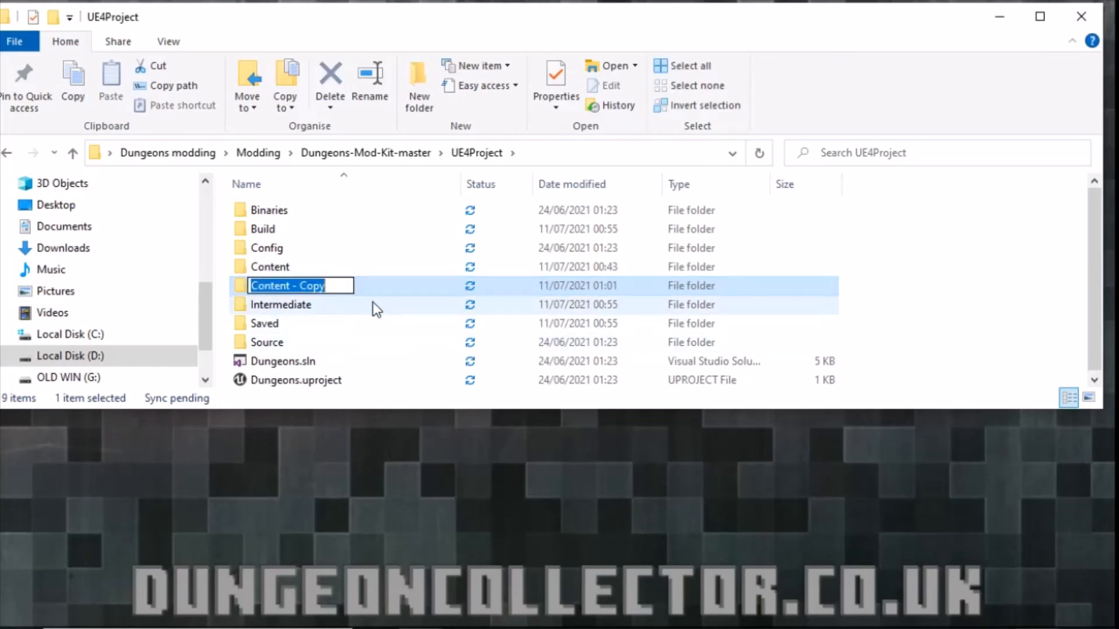
{"action": "key", "text": "BackSpace"}
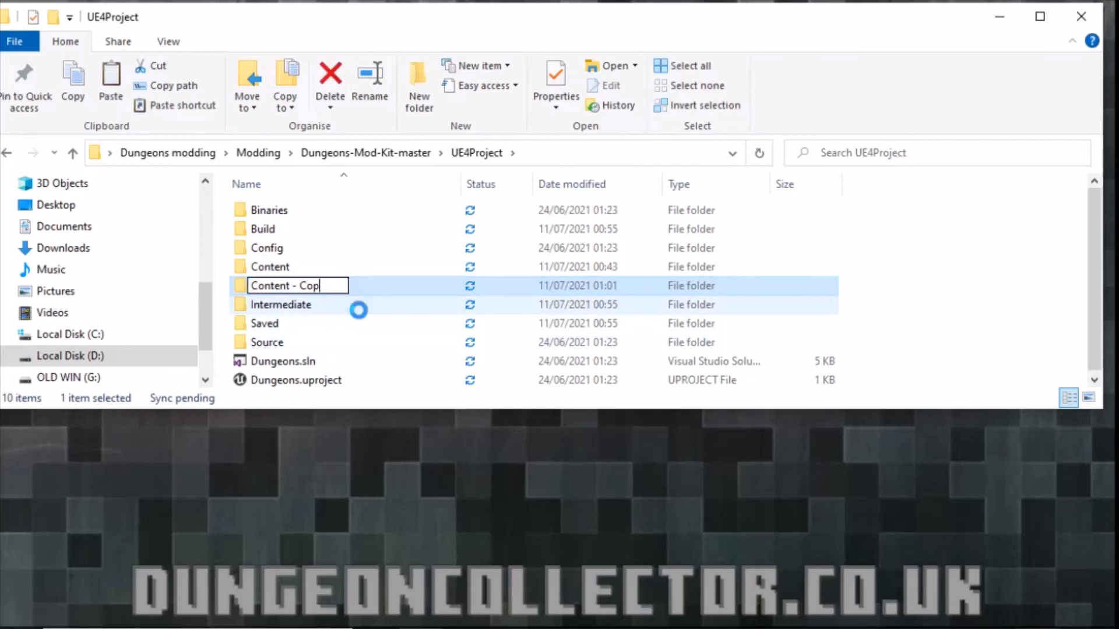
{"action": "key", "text": "BackSpace"}
{"action": "key", "text": "BackSpace"}
{"action": "key", "text": "BackSpace"}
{"action": "type", "text": "iron golem"}
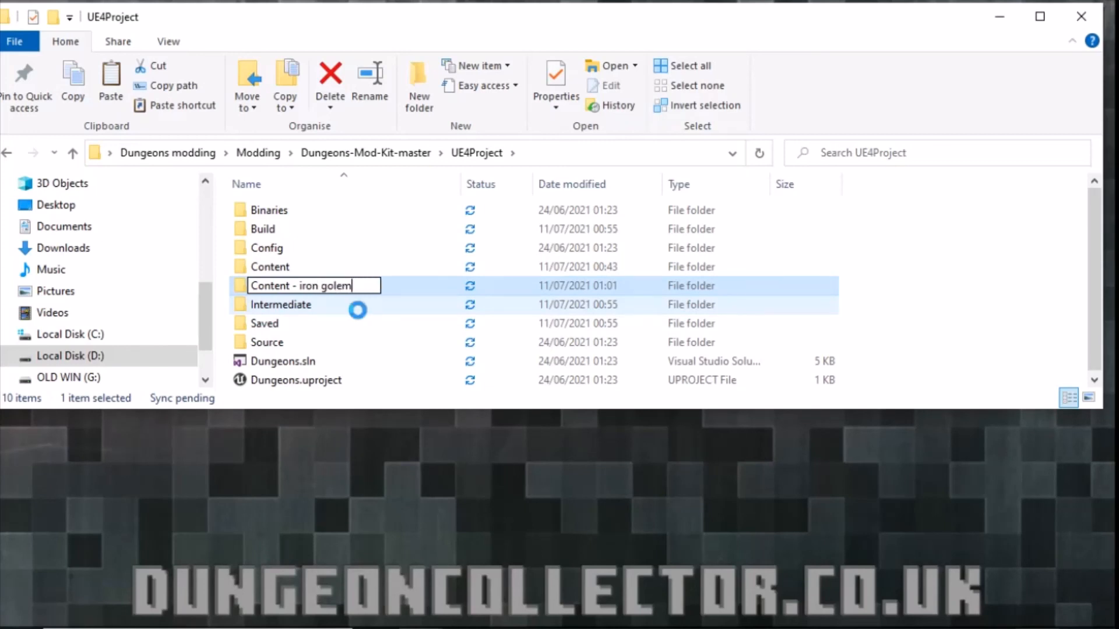
{"action": "left_click", "coordinate": [352, 340]}
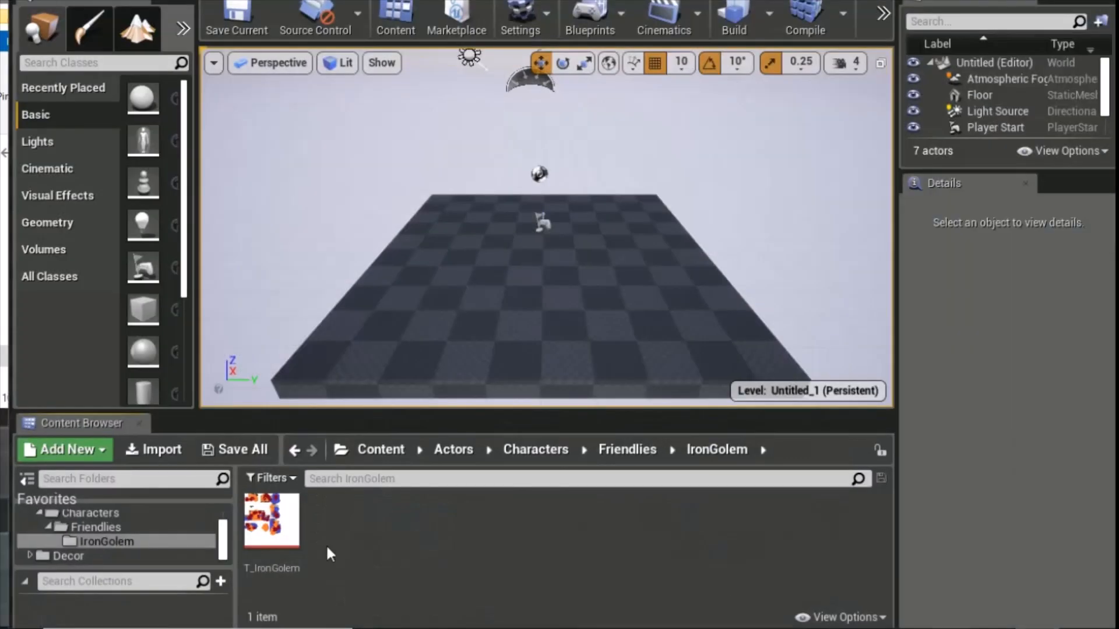
Step: In Unreal Editor, delete the Actors folder from the project's content, confirm the deletion, and return to File Explorer
{"action": "scroll", "coordinate": [143, 530], "scroll_direction": "up", "scroll_amount": 2}
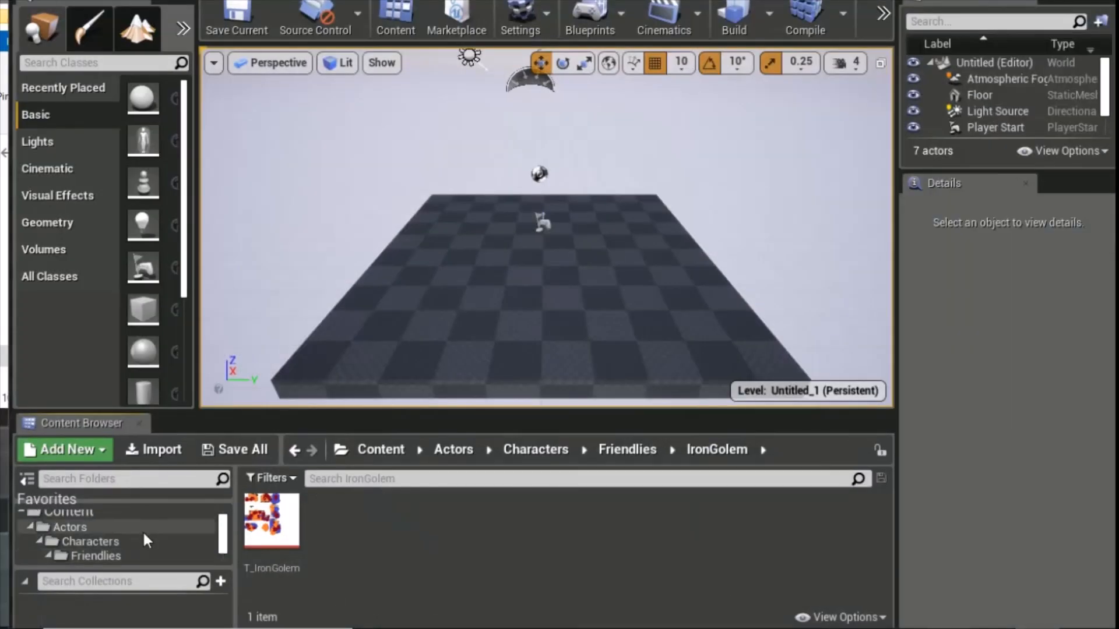
{"action": "left_click", "coordinate": [81, 527]}
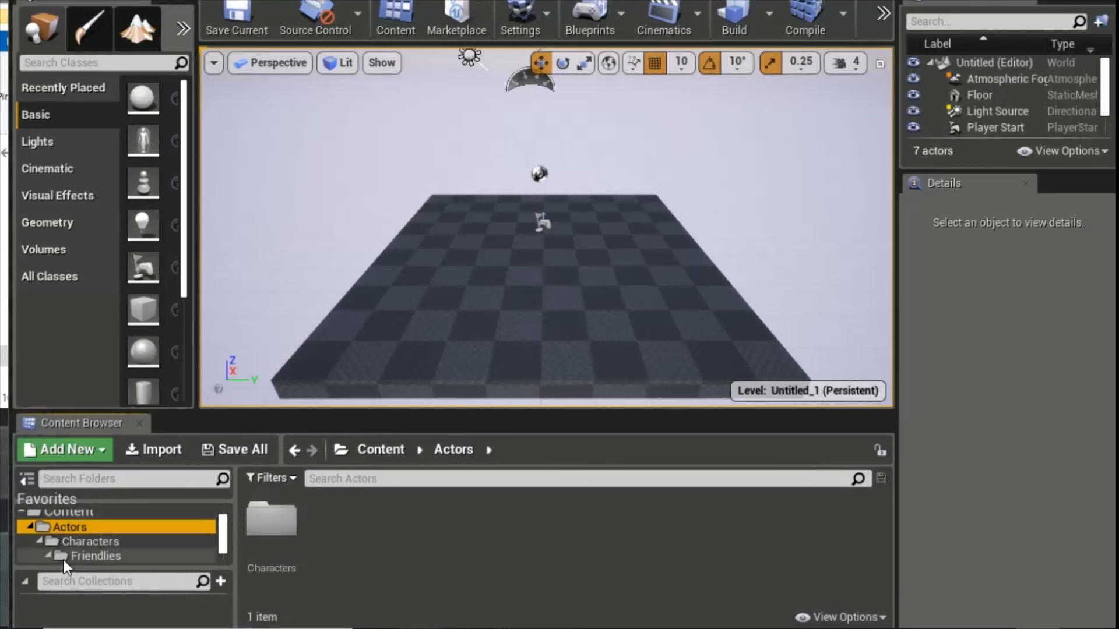
{"action": "key", "text": "Delete"}
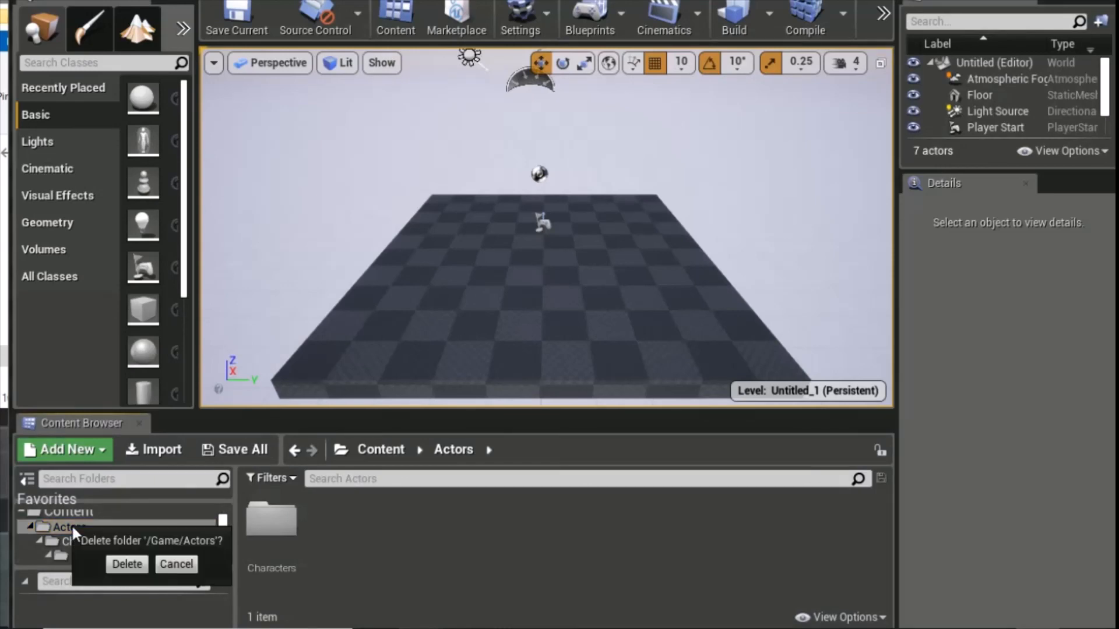
{"action": "left_click", "coordinate": [127, 567]}
{"action": "left_click", "coordinate": [732, 473]}
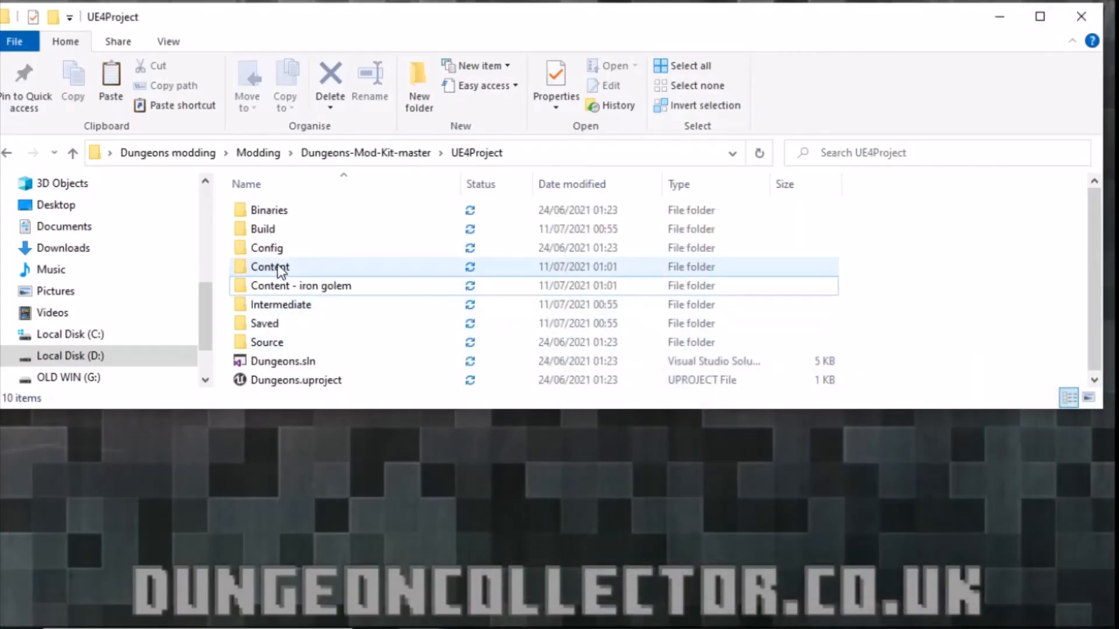
Step: Check the Content - iron golem backup against the working Content folder in UE4Project
{"action": "left_click", "coordinate": [278, 286]}
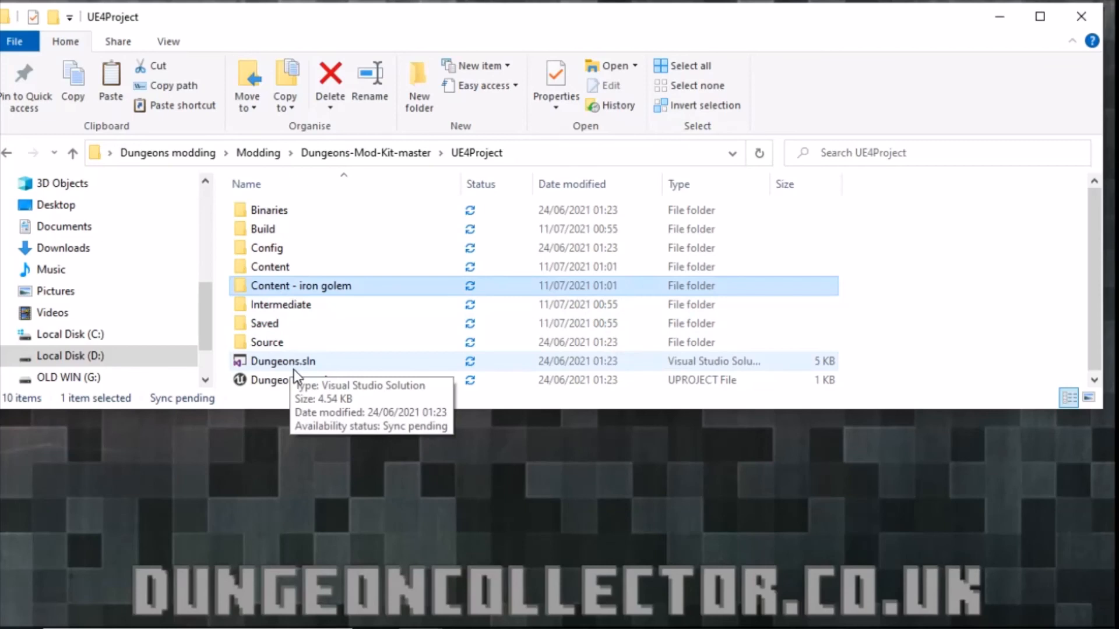
{"action": "left_click", "coordinate": [278, 269]}
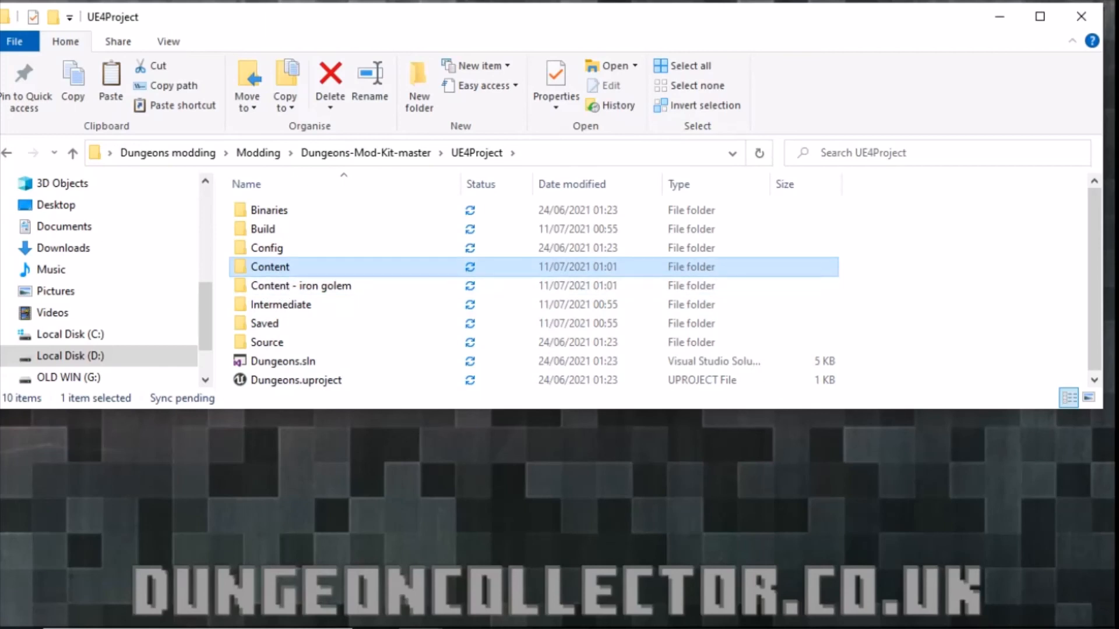
{"action": "left_click", "coordinate": [304, 289]}
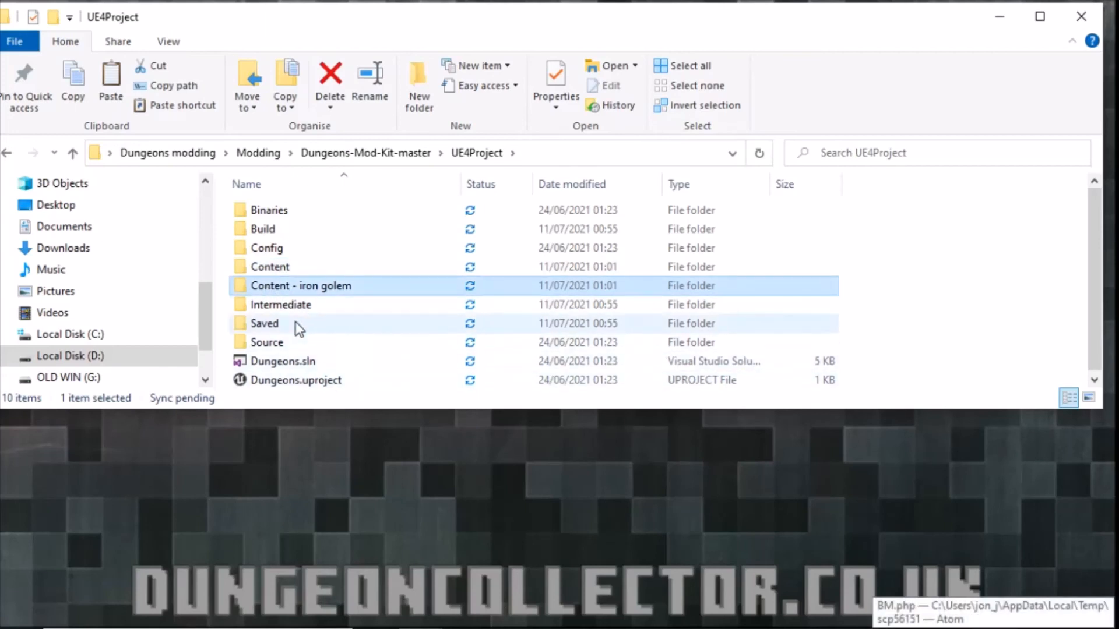
{"action": "left_click", "coordinate": [264, 269]}
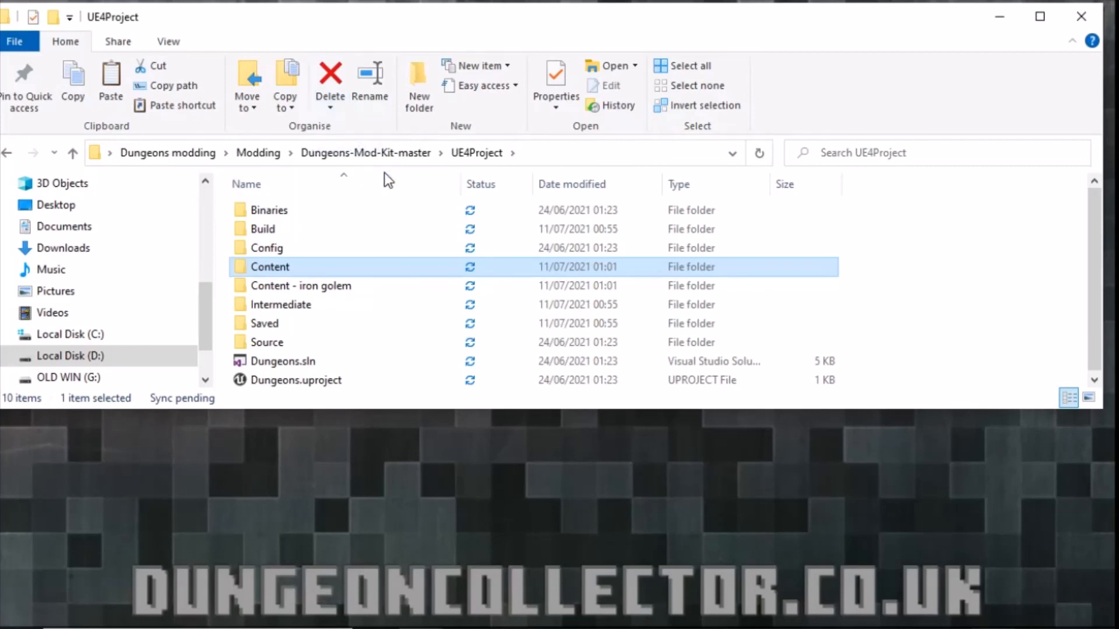
Step: Go back to the Dungeons-Mod-Kit-master folder and open the game's ~mods folder through its shortcut
{"action": "left_click", "coordinate": [358, 156]}
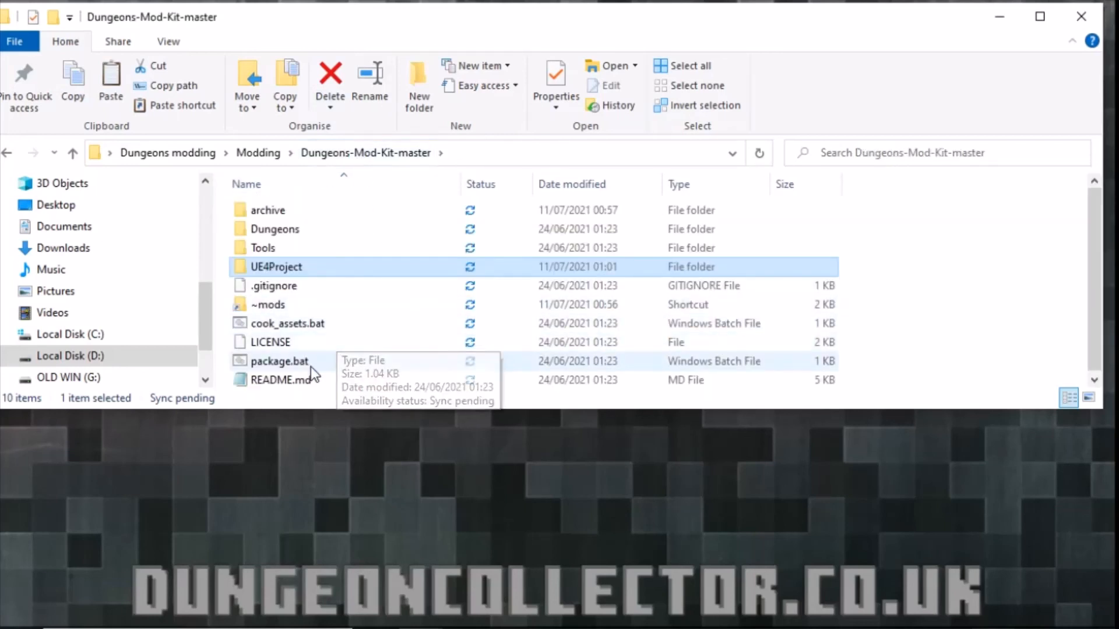
{"action": "double_click", "coordinate": [271, 303]}
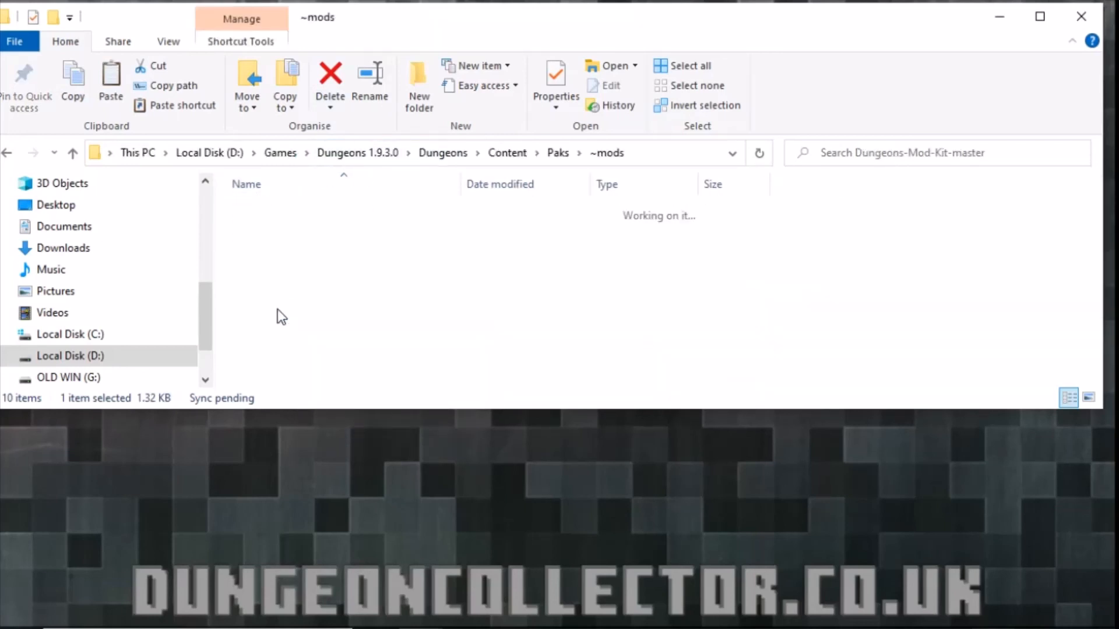